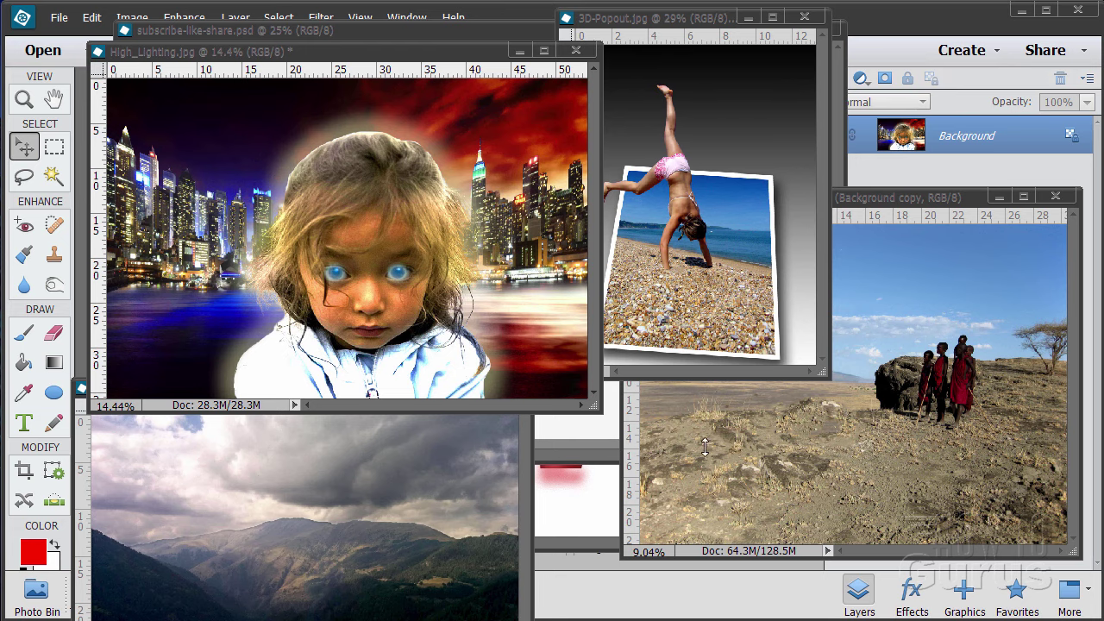
Step: Minimize the High_Lighting.jpg, 3D-Popout.jpg, local-children-in-tanzania.psd and mountains01.psd image windows
left_click(519, 53)
left_click(748, 17)
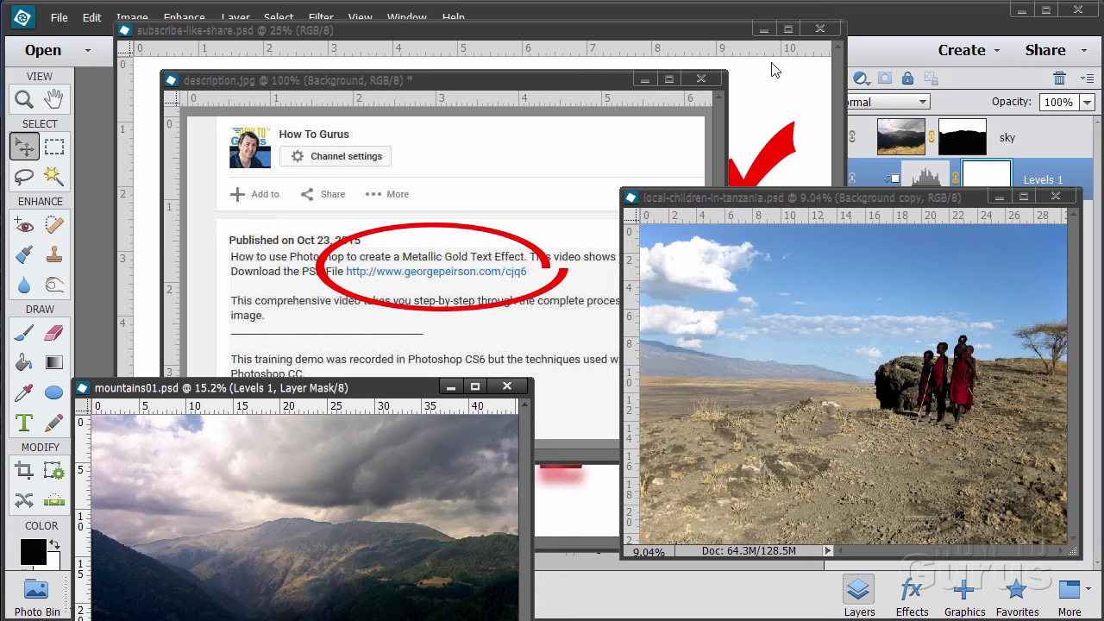
left_click(999, 198)
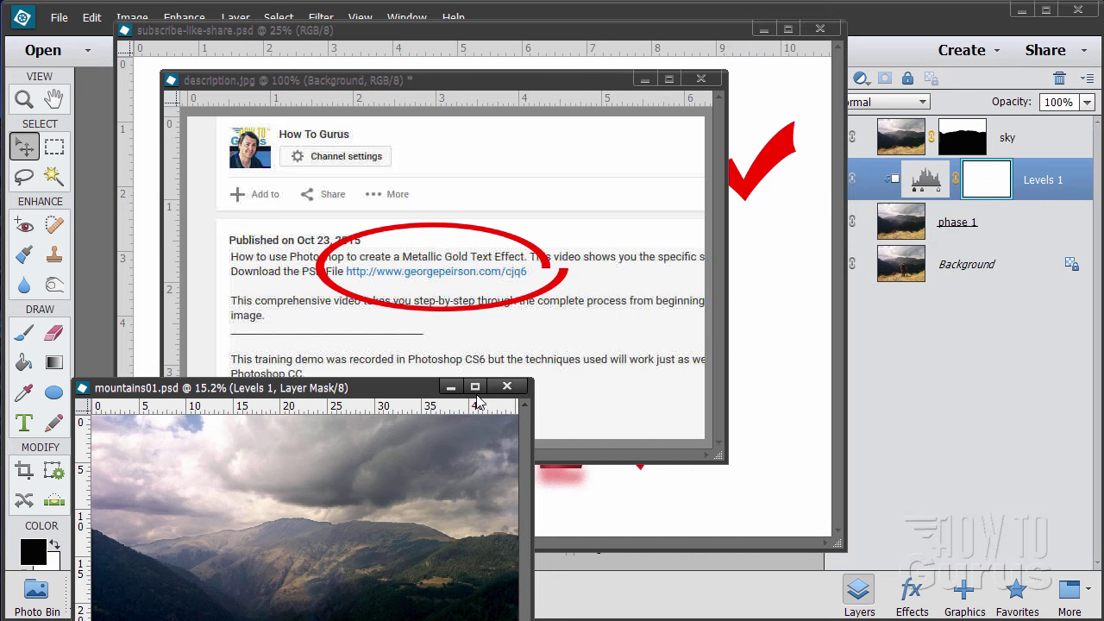
left_click(451, 387)
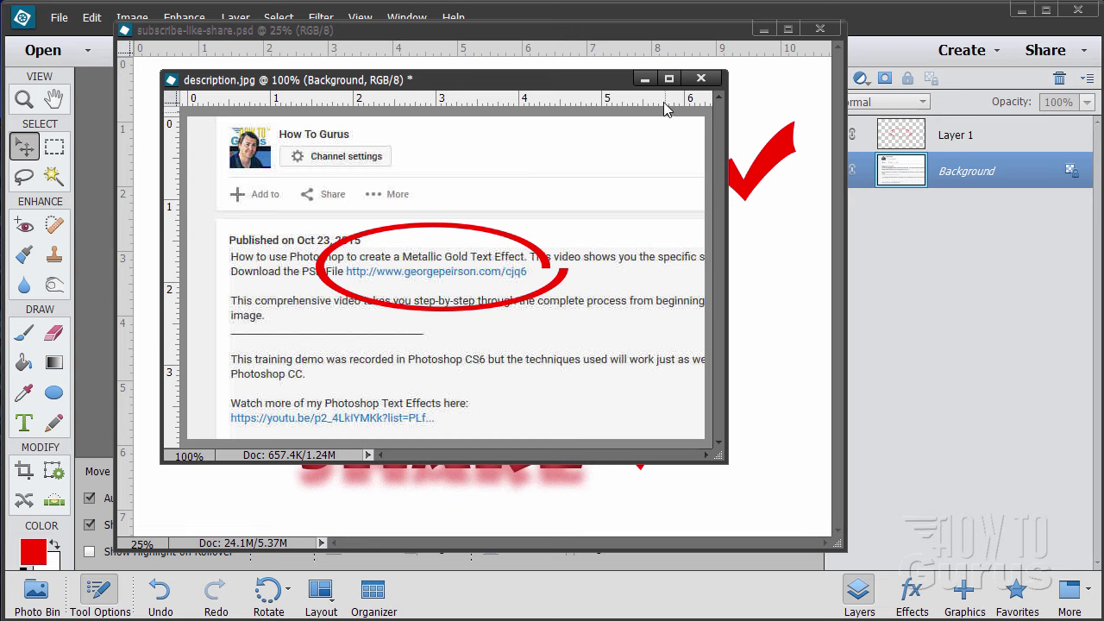
left_click(733, 52)
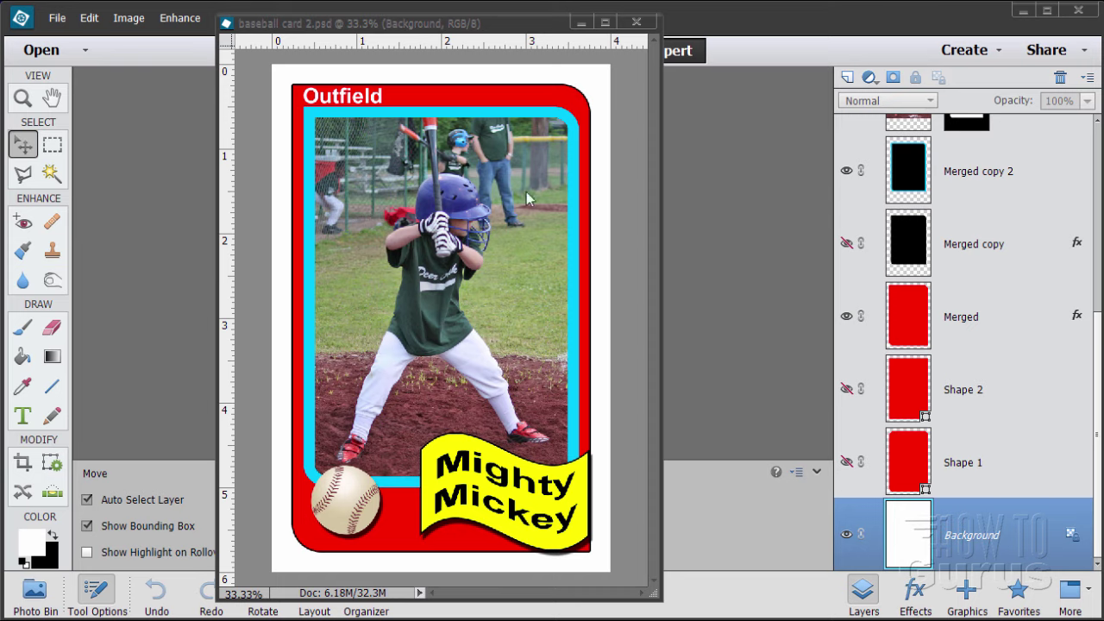
Step: Close baseball card 2.psd and start a new blank file from the Default Photoshop Elements Size preset
left_click(639, 22)
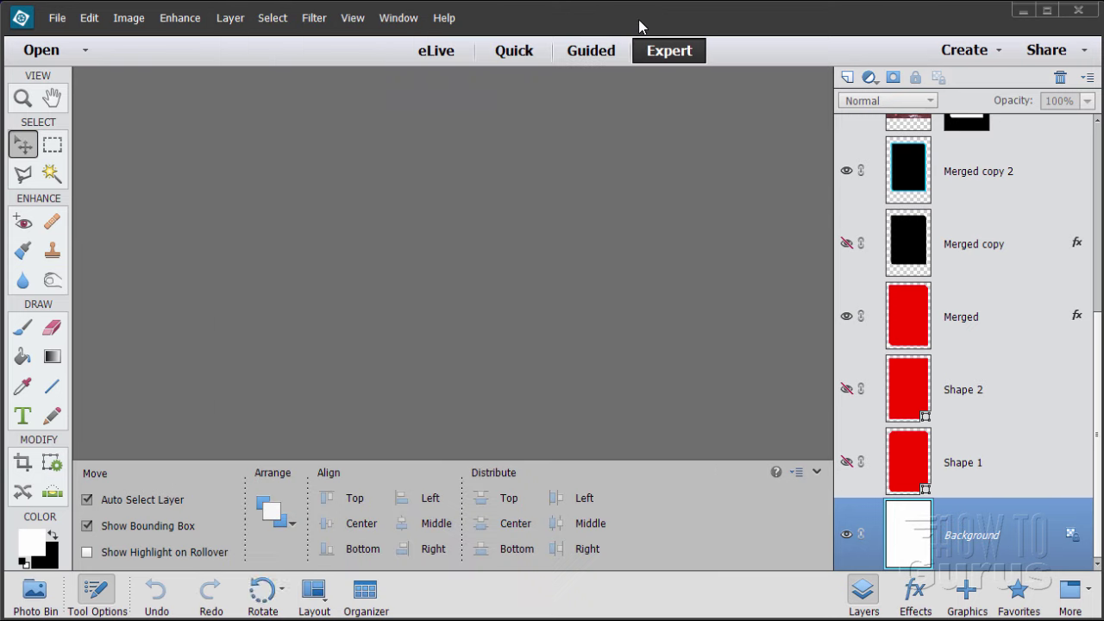
left_click(56, 19)
mouse_move(64, 38)
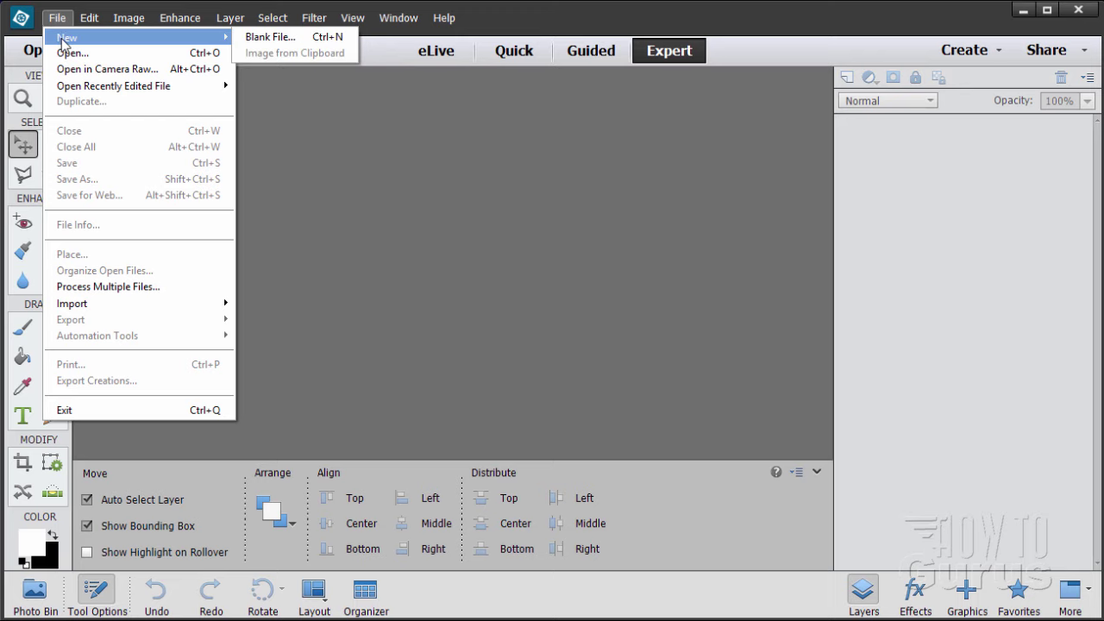
left_click(281, 45)
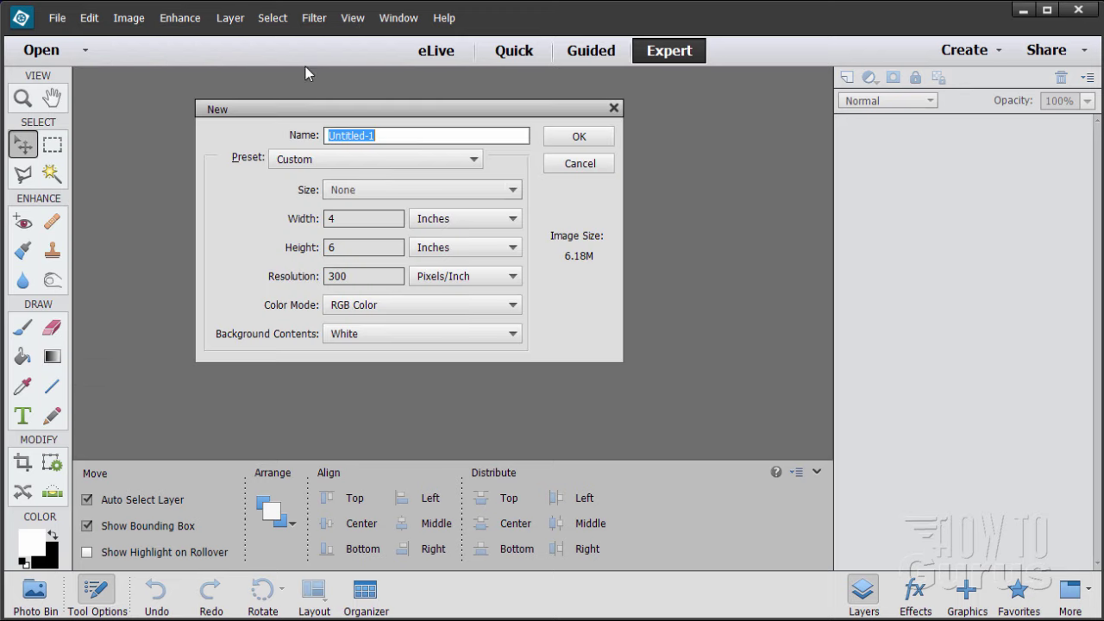
left_click(361, 163)
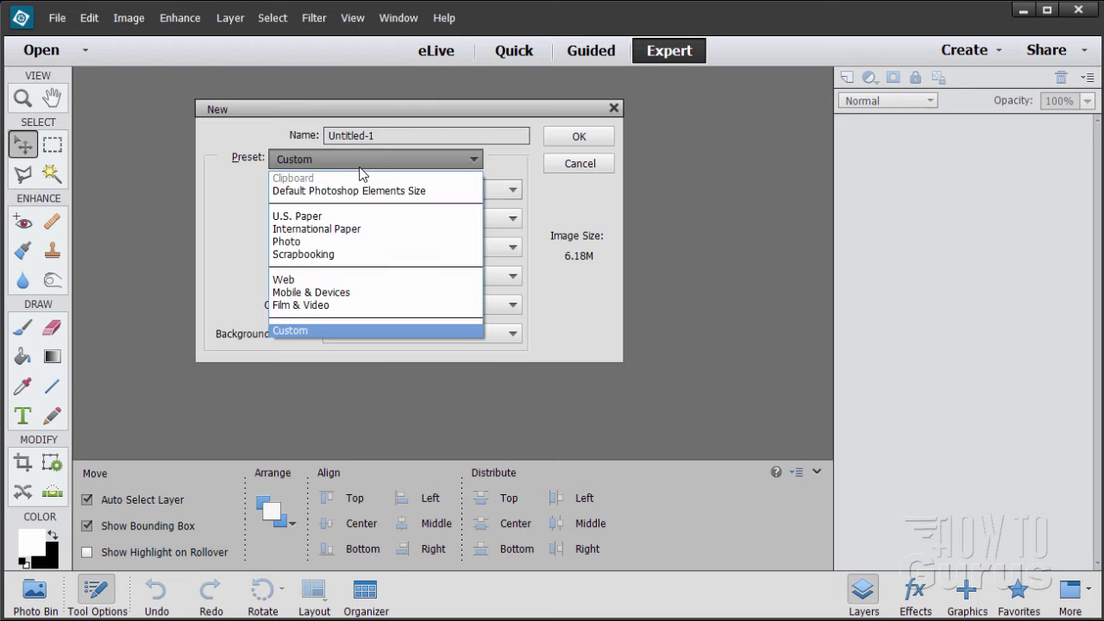
left_click(349, 198)
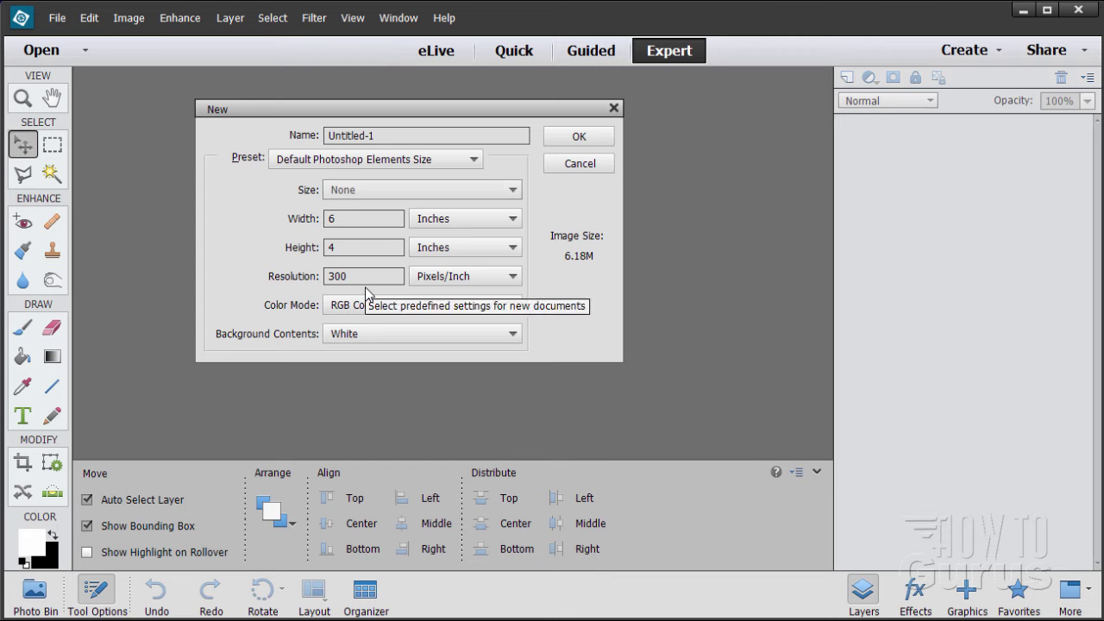
Step: Set the new file's width to 4 inches and height to 6 inches, and create it
double_click(342, 221)
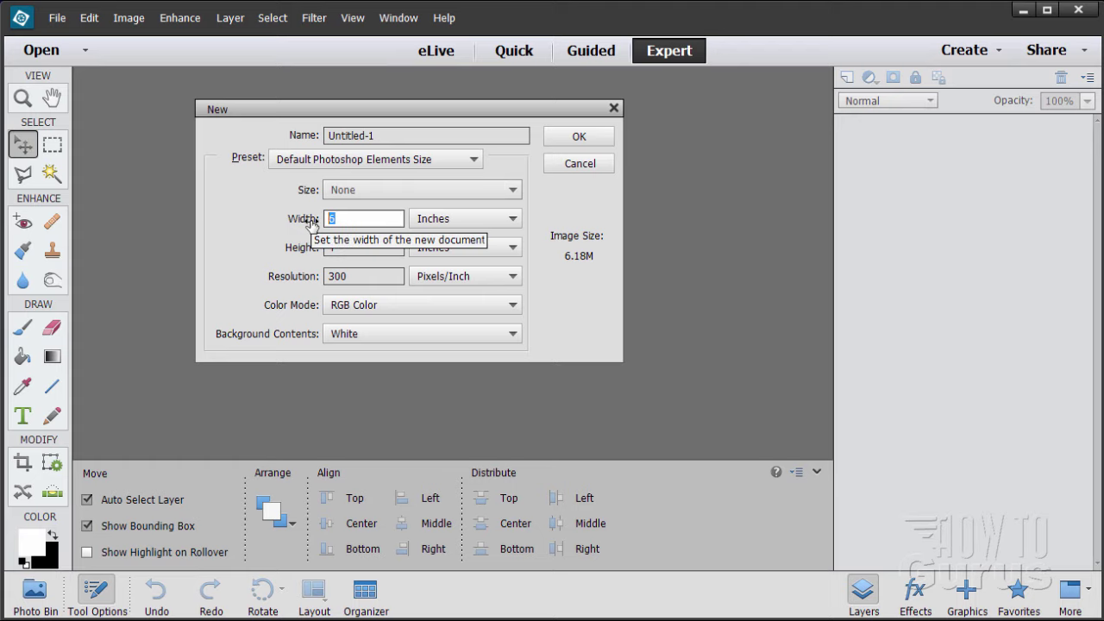
type("4")
key("Tab")
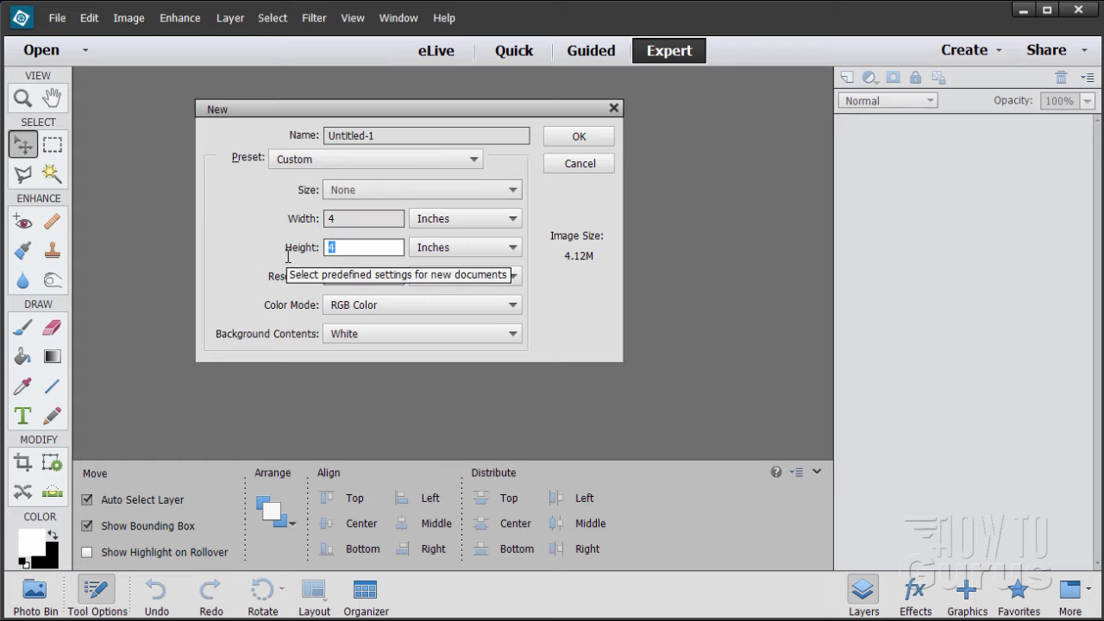
type("6")
left_click(572, 136)
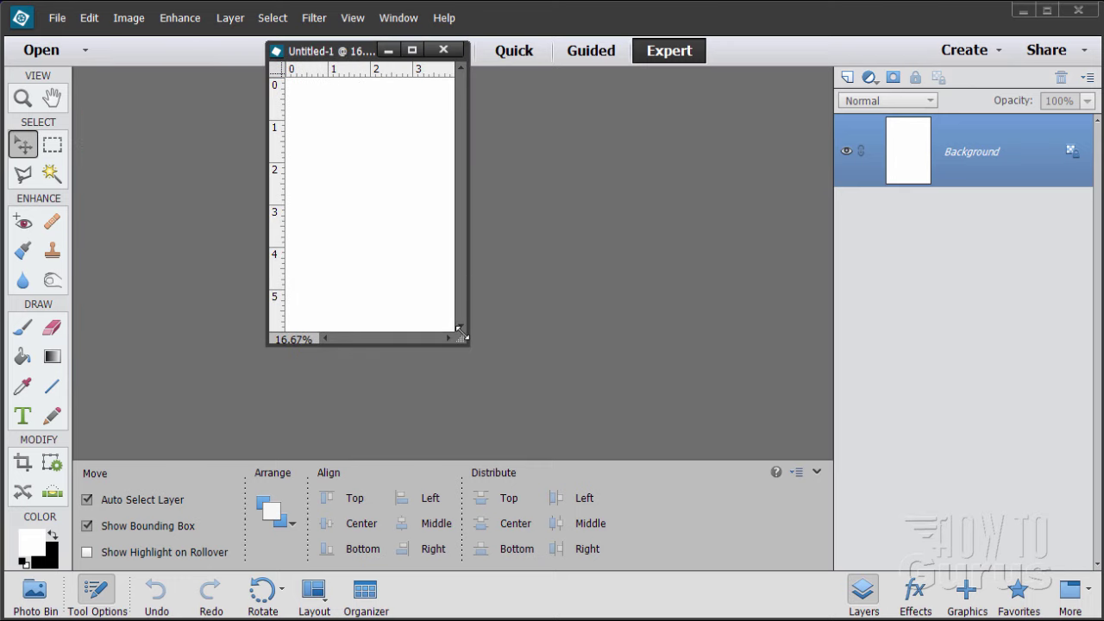
Step: Enlarge the blank document's window and magnify the page to 33.3% so all of it fits inside
left_click_drag(474, 356, 688, 602)
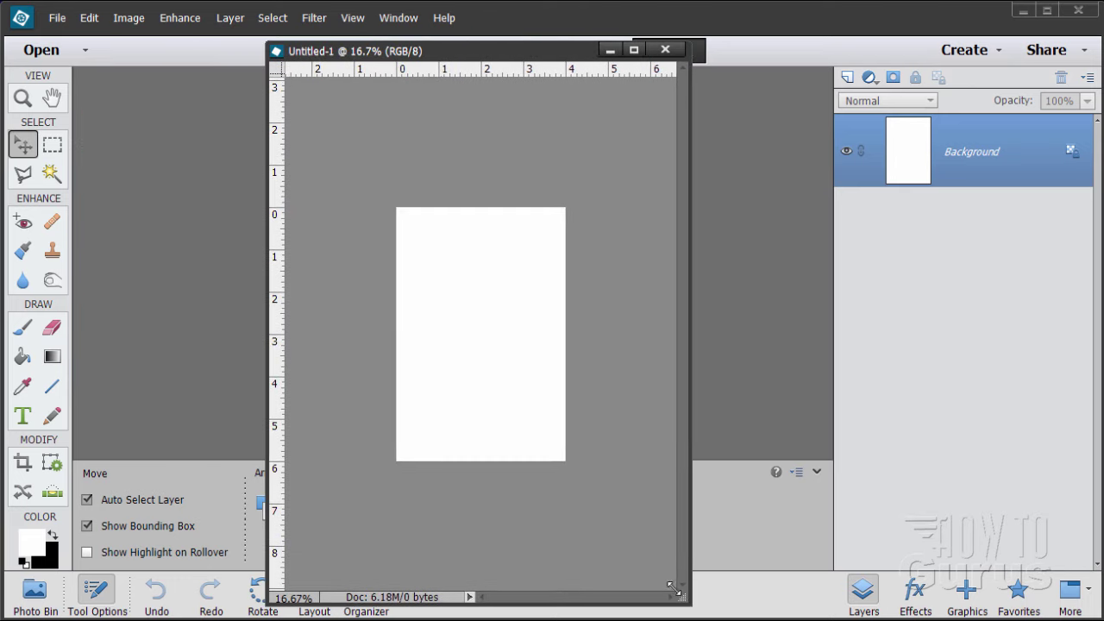
left_click(33, 98)
left_click(502, 317)
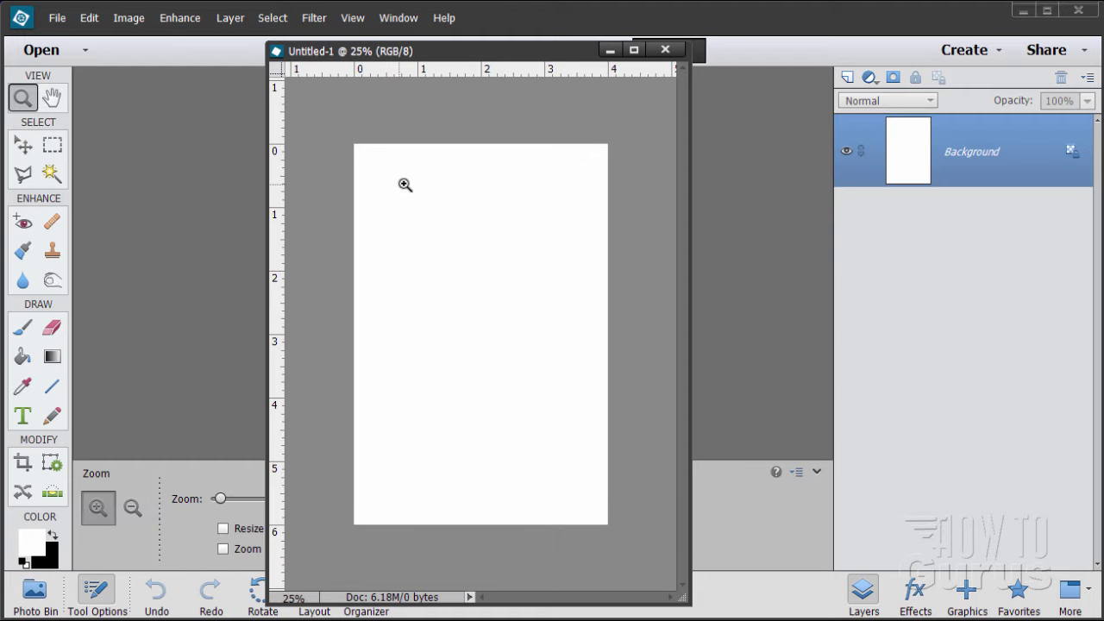
left_click(451, 279)
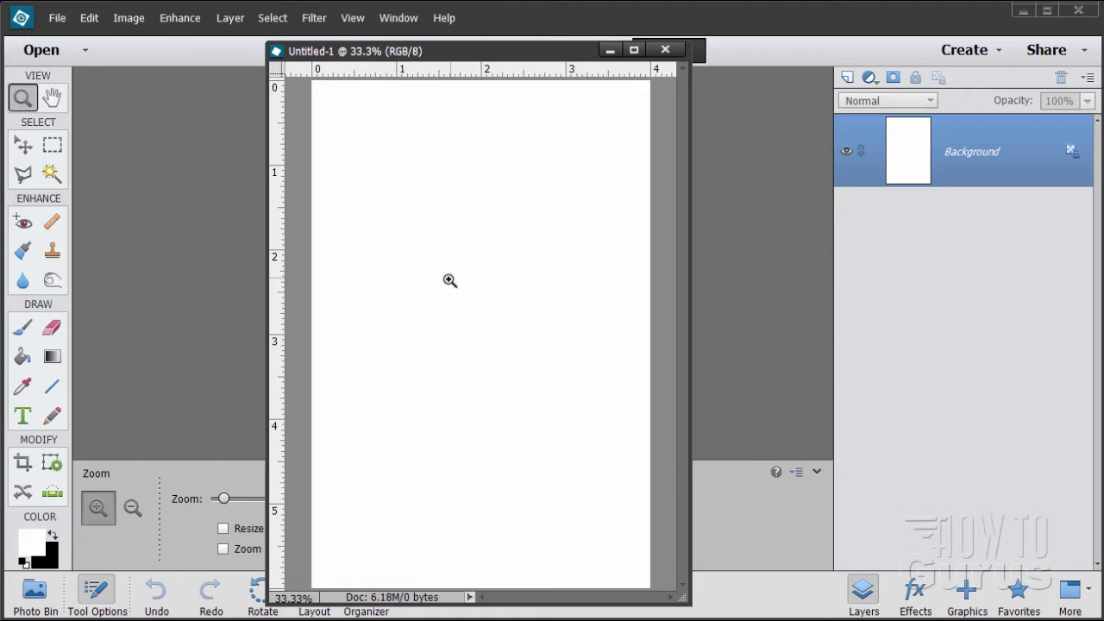
left_click_drag(554, 51, 566, 22)
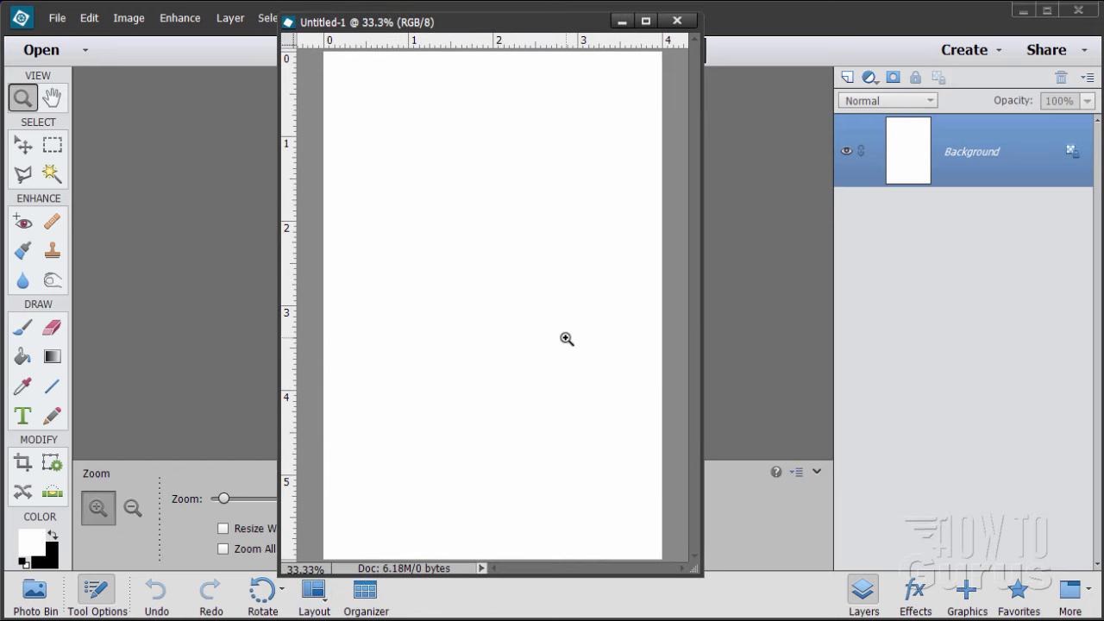
left_click_drag(694, 571, 686, 615)
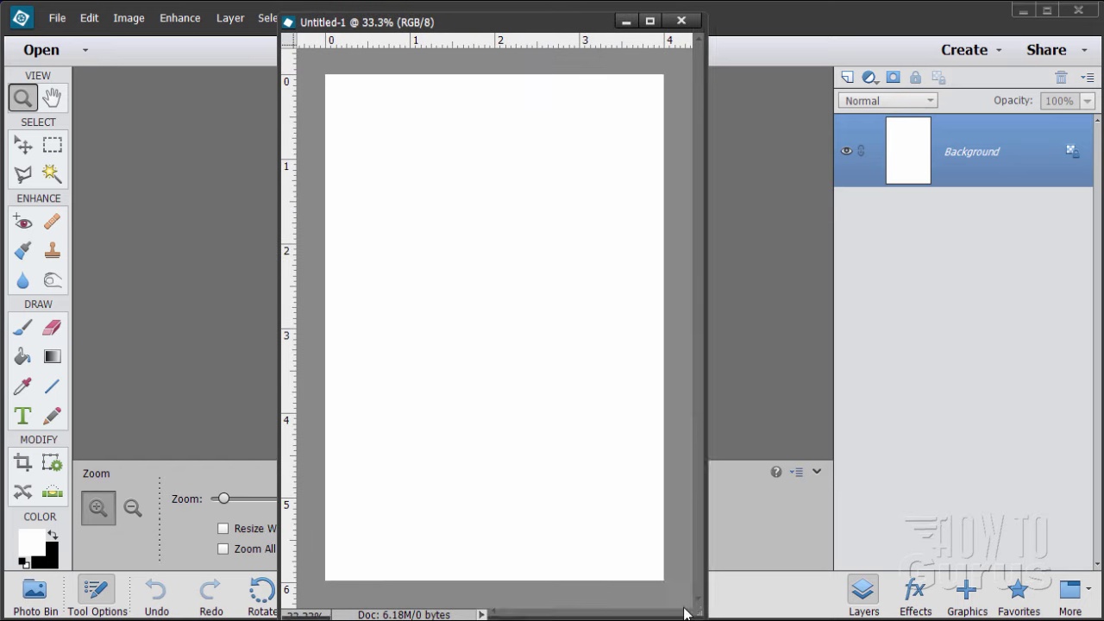
Step: Add a vertical guide at 0.25 in on the blank card
left_click(23, 145)
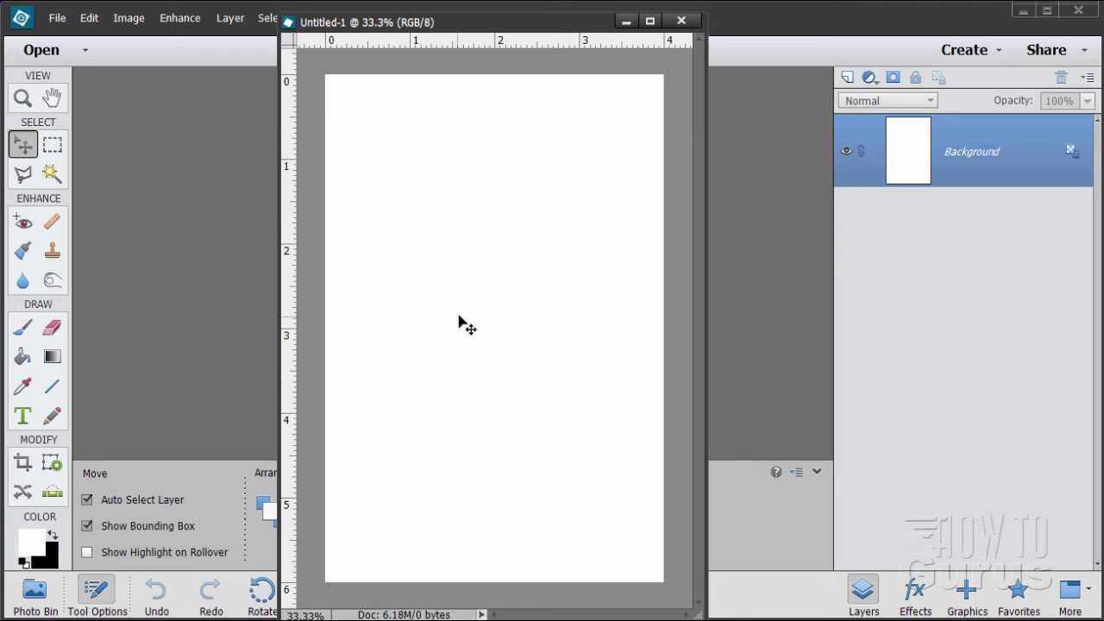
left_click_drag(441, 22, 637, 16)
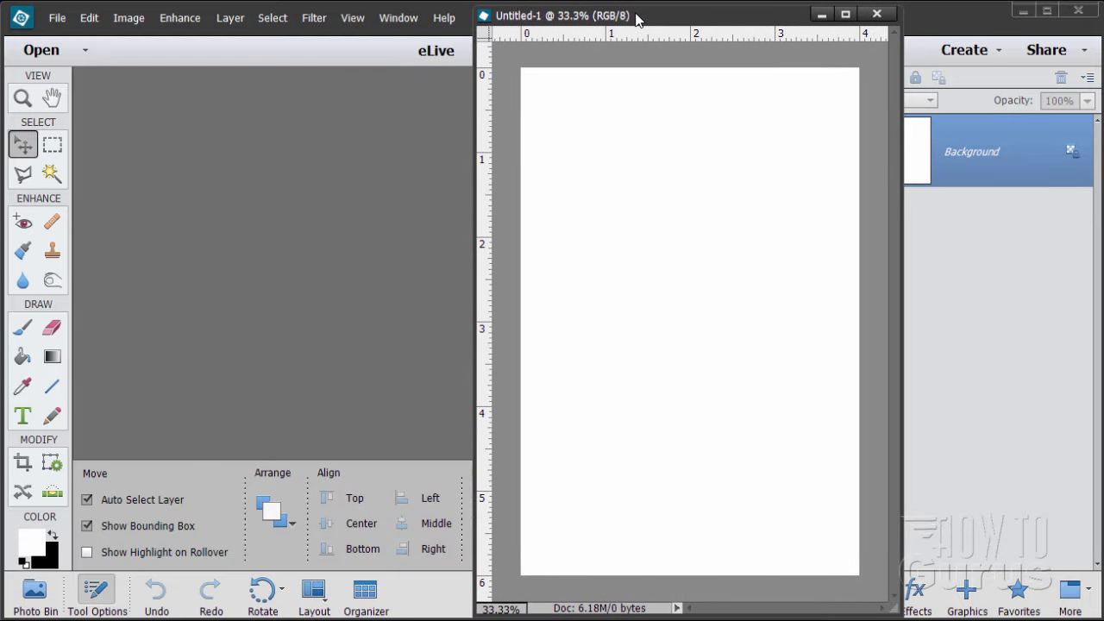
left_click(351, 21)
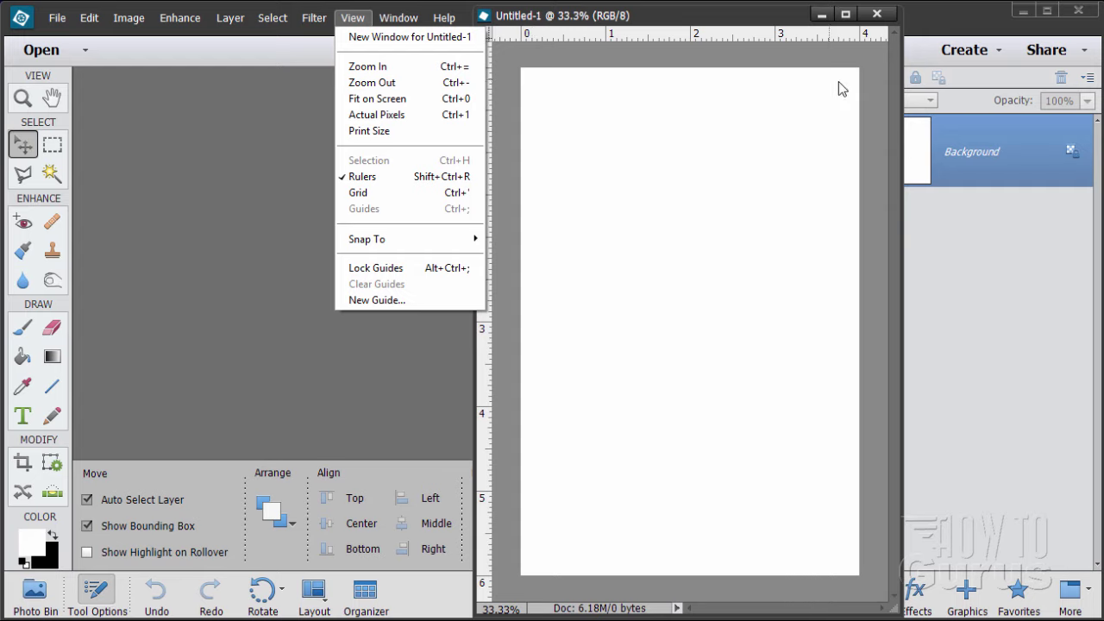
left_click(375, 300)
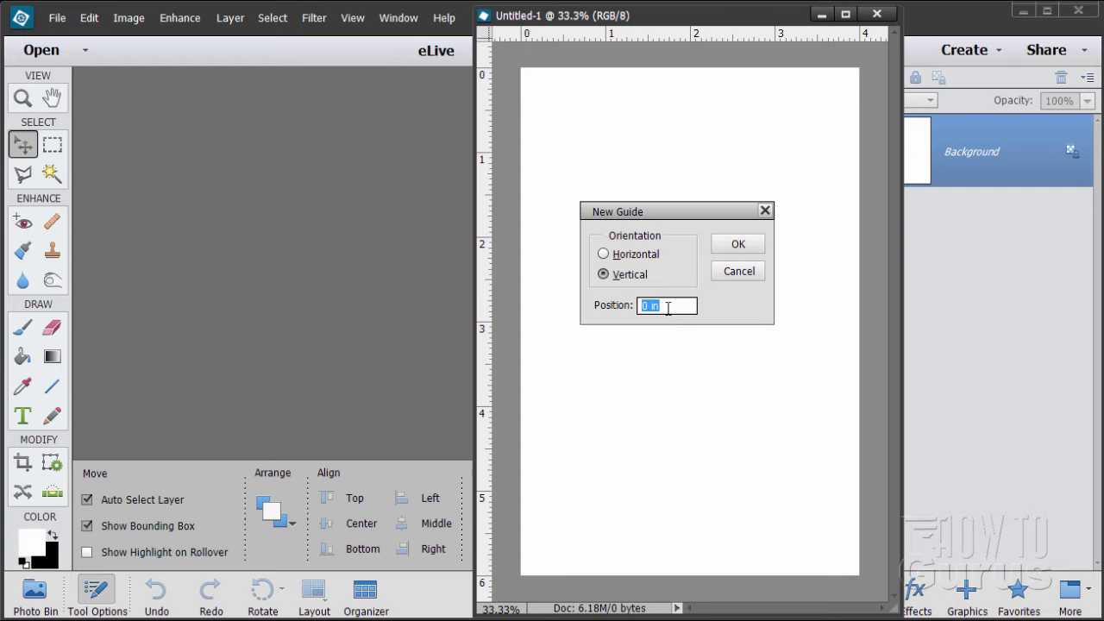
type(".25")
left_click(731, 248)
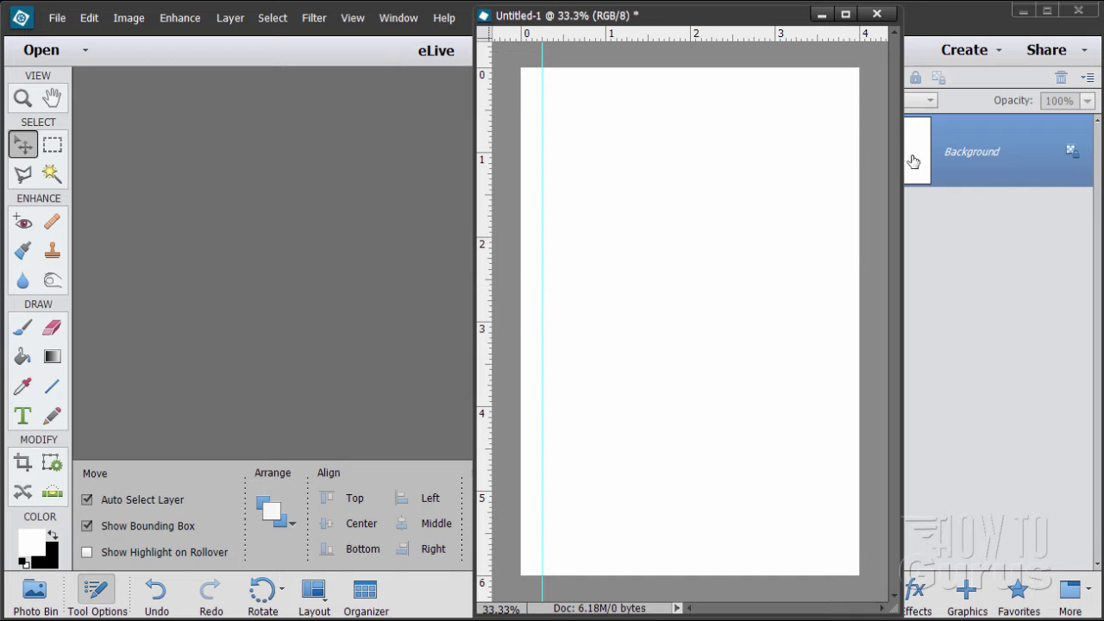
Step: Add a second vertical guide at 3.75 in for the opposite side margin
left_click(353, 17)
left_click(371, 299)
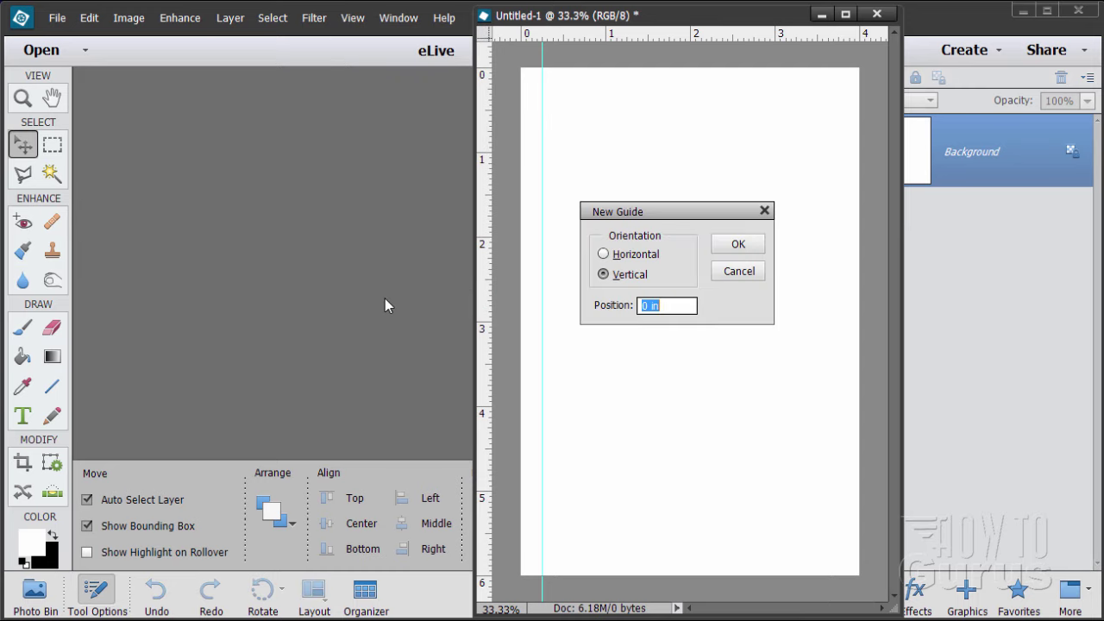
type("3.75")
left_click(757, 246)
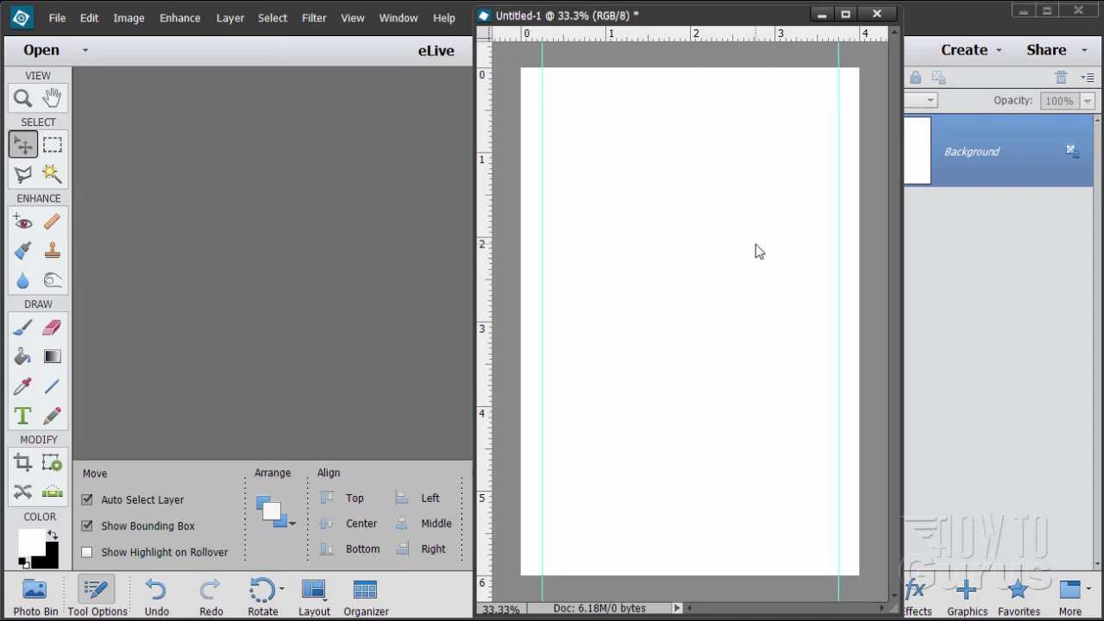
Step: Add a horizontal guide at 0.25 in for the card's upper margin
left_click(352, 17)
left_click(376, 300)
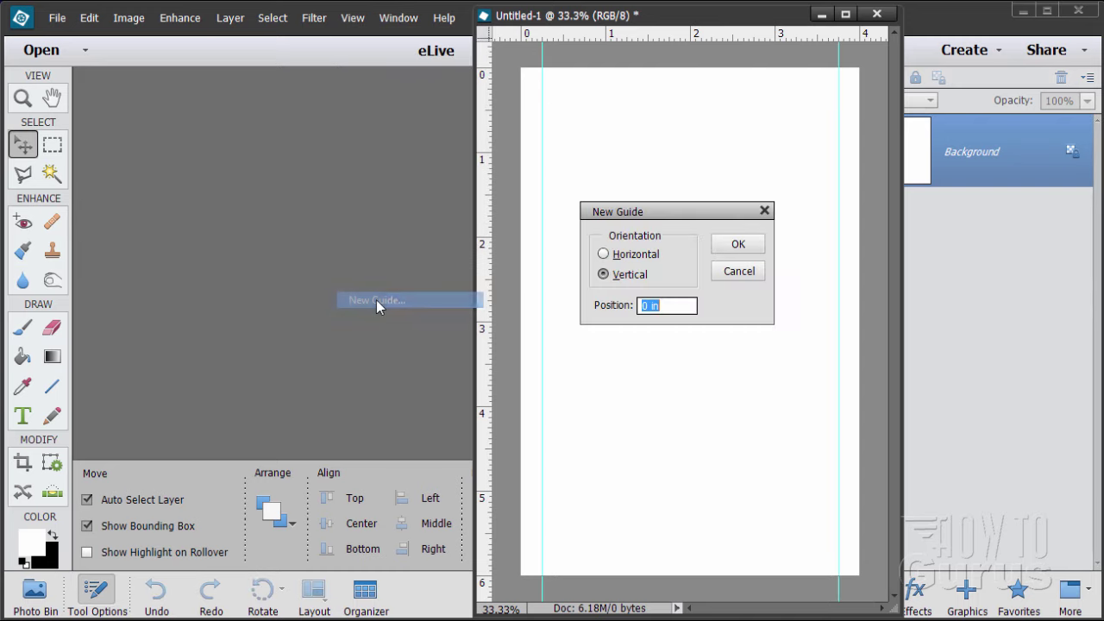
left_click(603, 254)
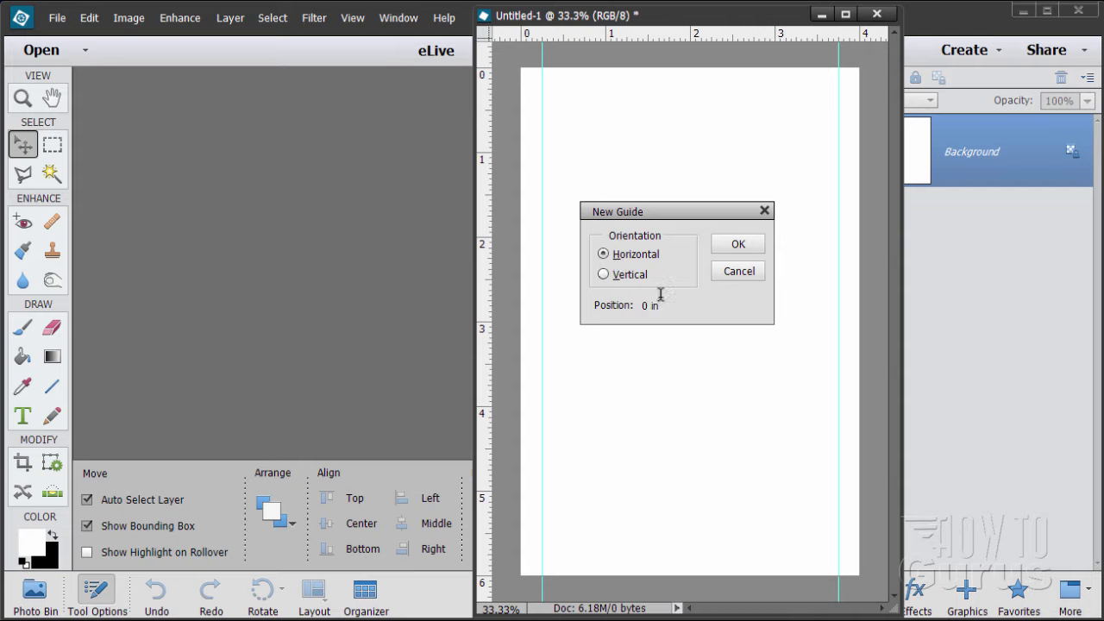
left_click_drag(661, 304, 602, 304)
type(".")
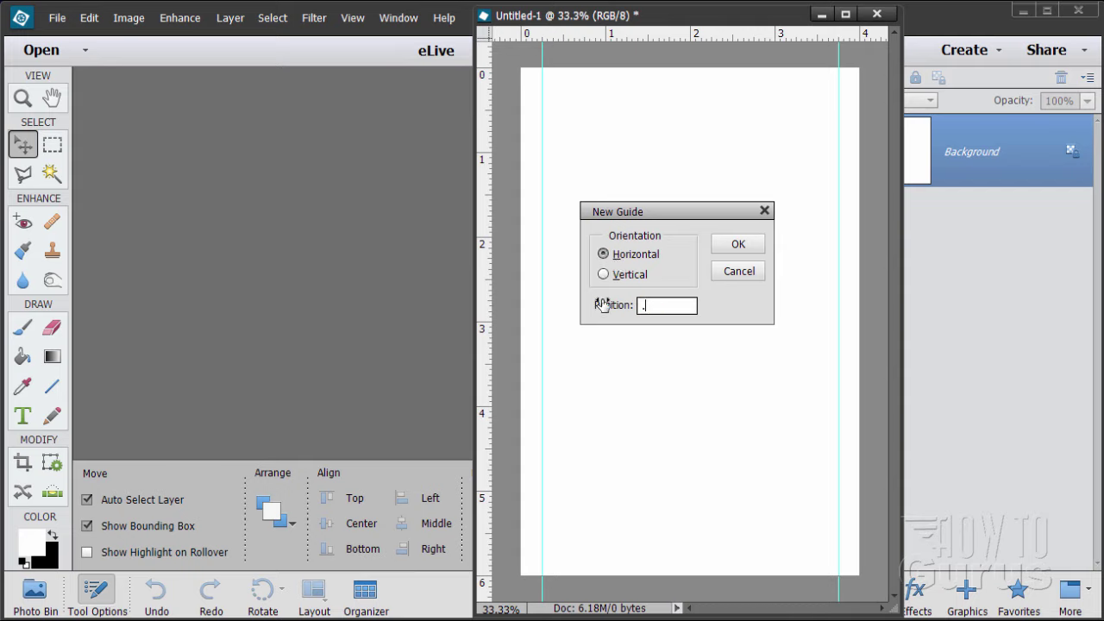
type("25")
left_click(733, 244)
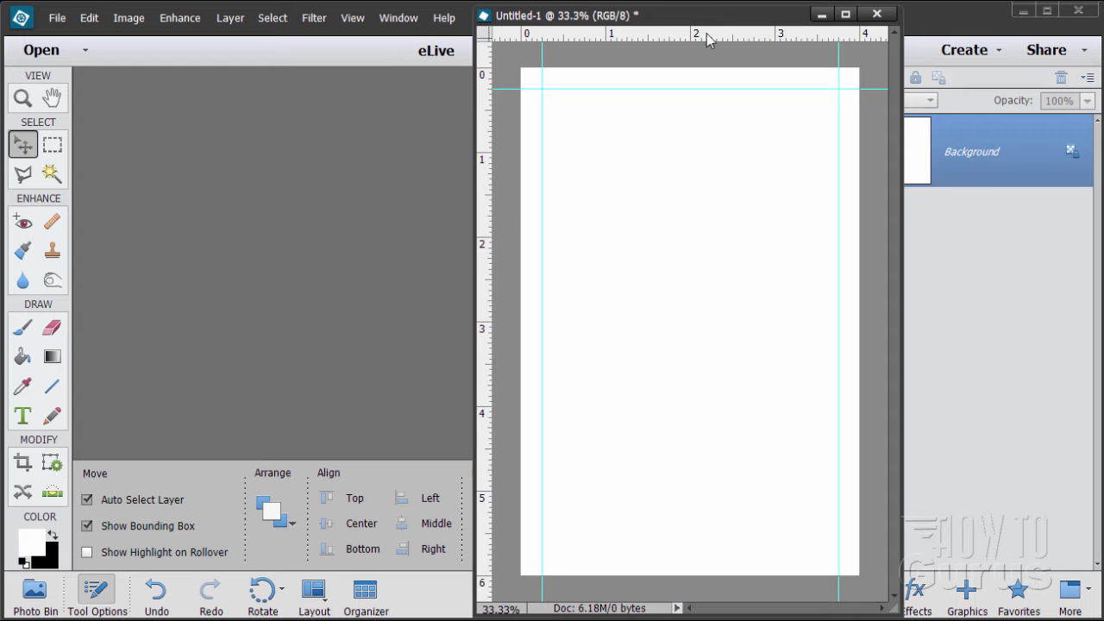
Step: Add a horizontal guide at 5.75 in for the card's lower margin
left_click(352, 18)
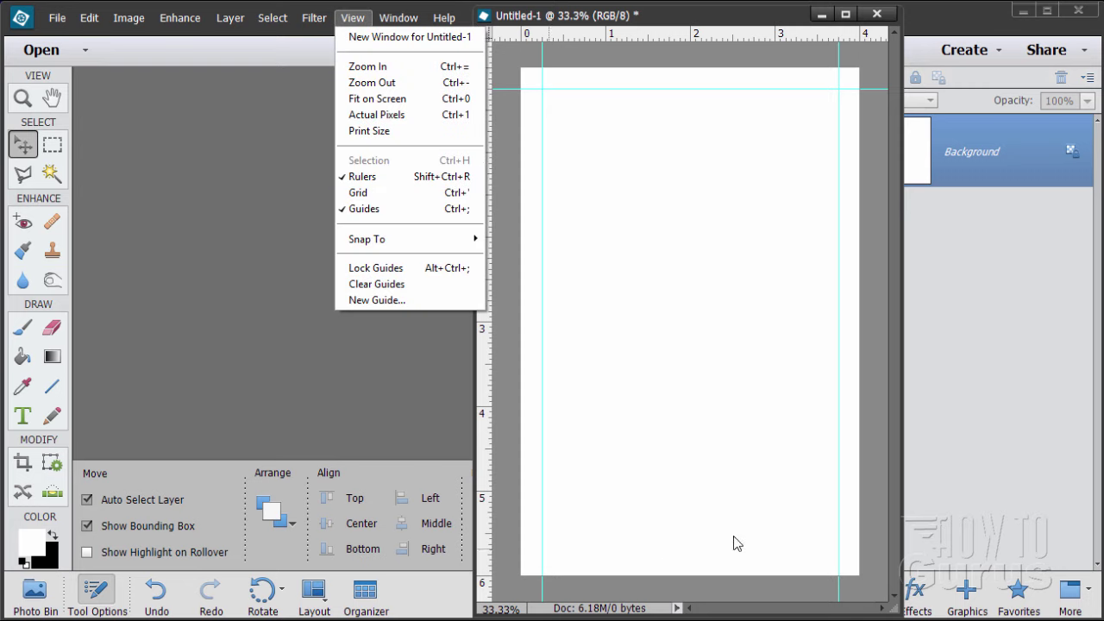
left_click(394, 300)
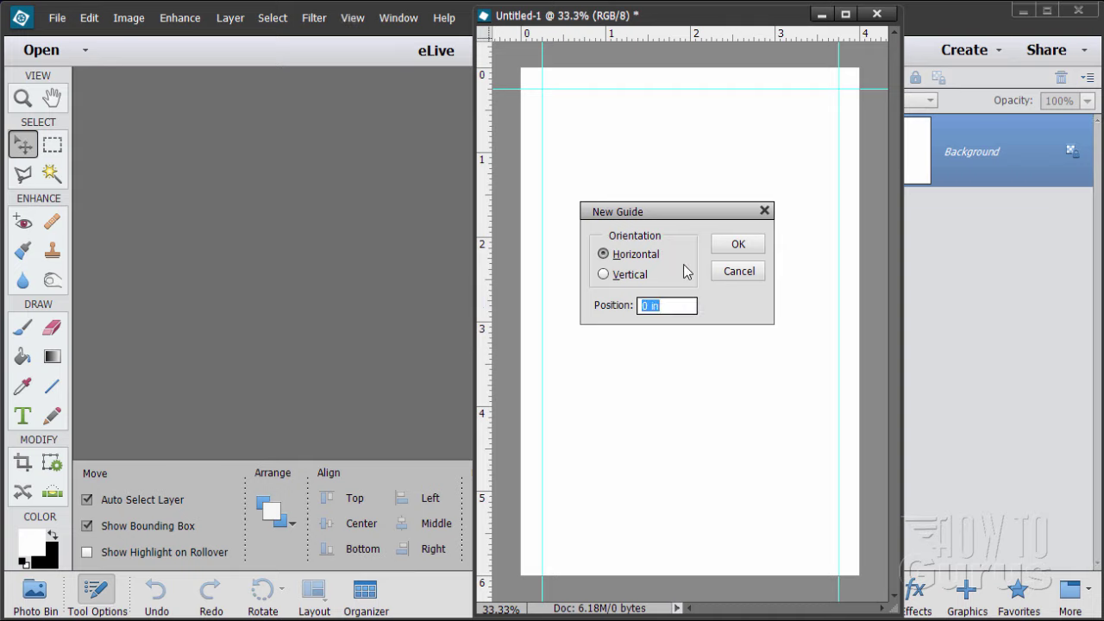
type("5.75")
left_click(734, 245)
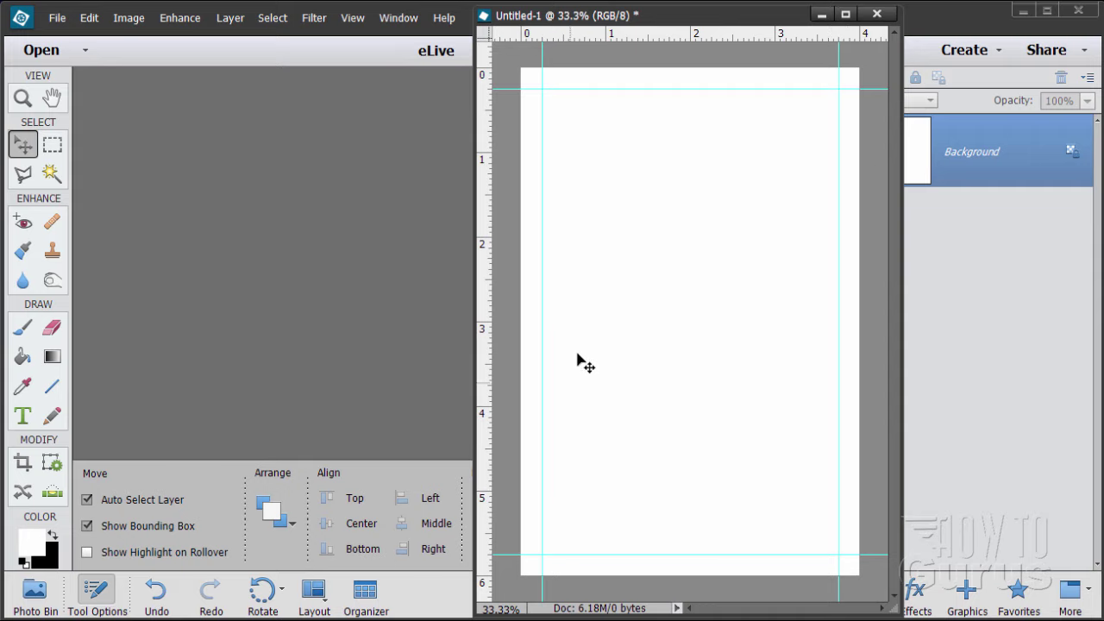
Step: Set the foreground color to pure red, hex ff0000
left_click_drag(660, 24, 577, 9)
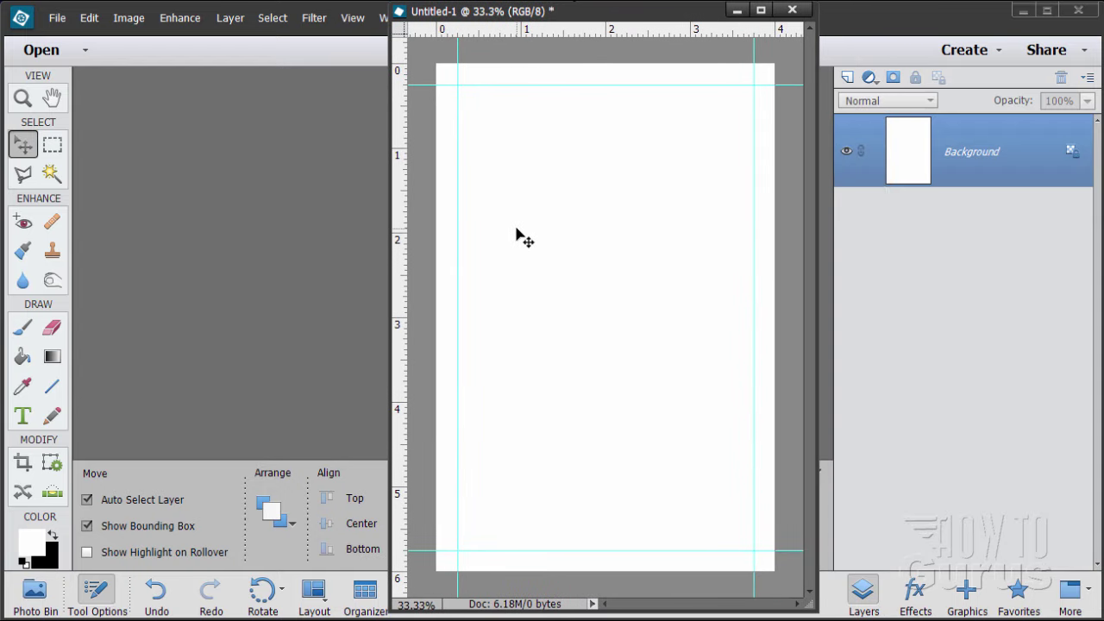
left_click(35, 547)
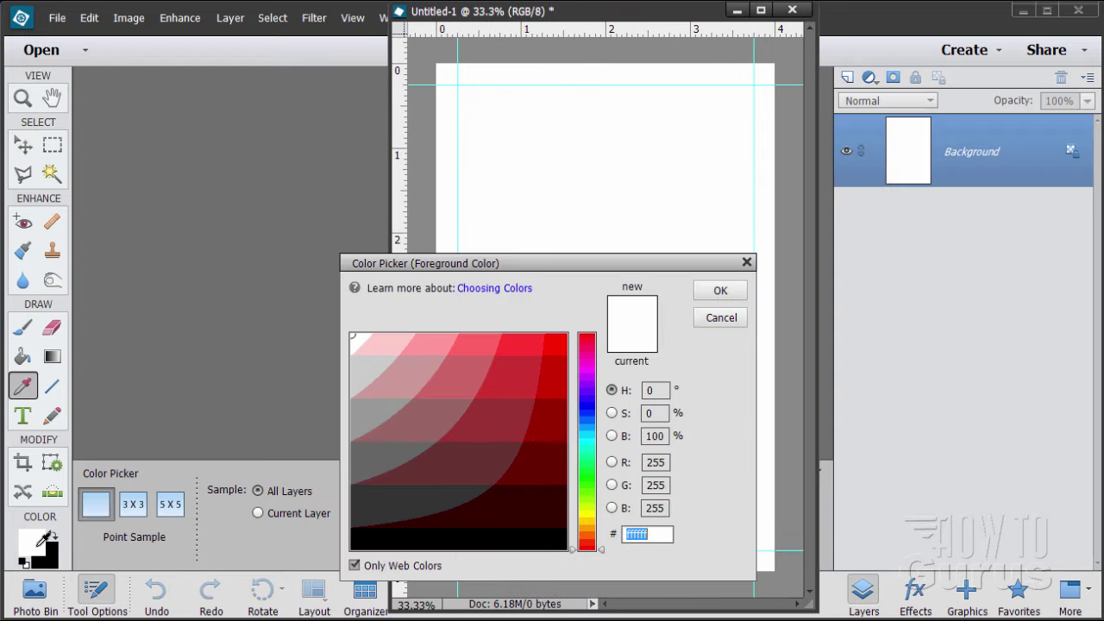
left_click_drag(522, 270, 451, 213)
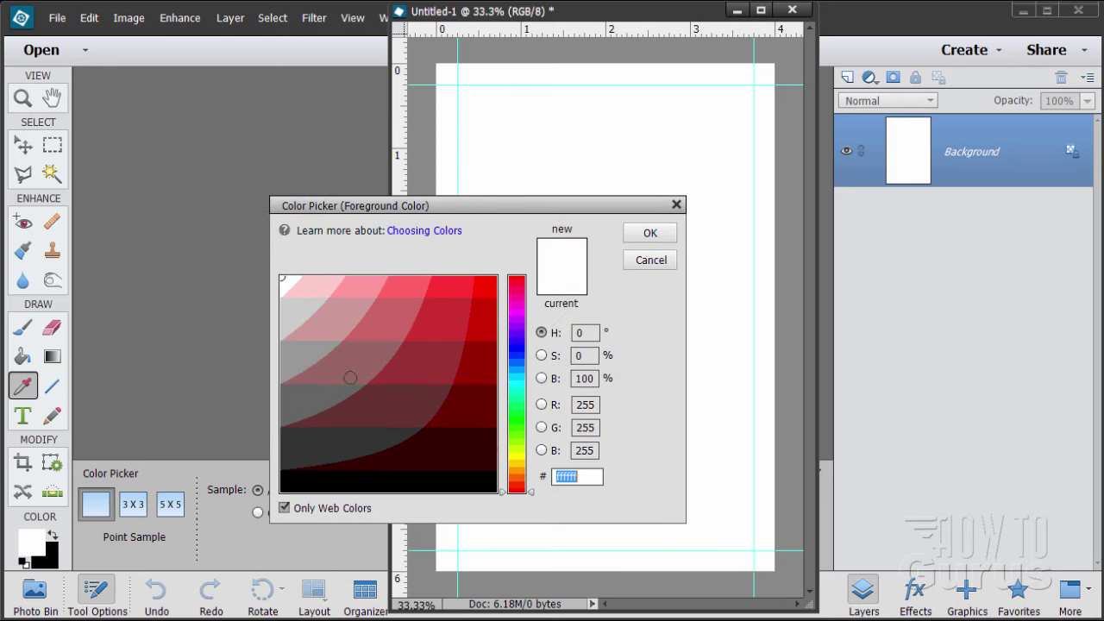
left_click(488, 289)
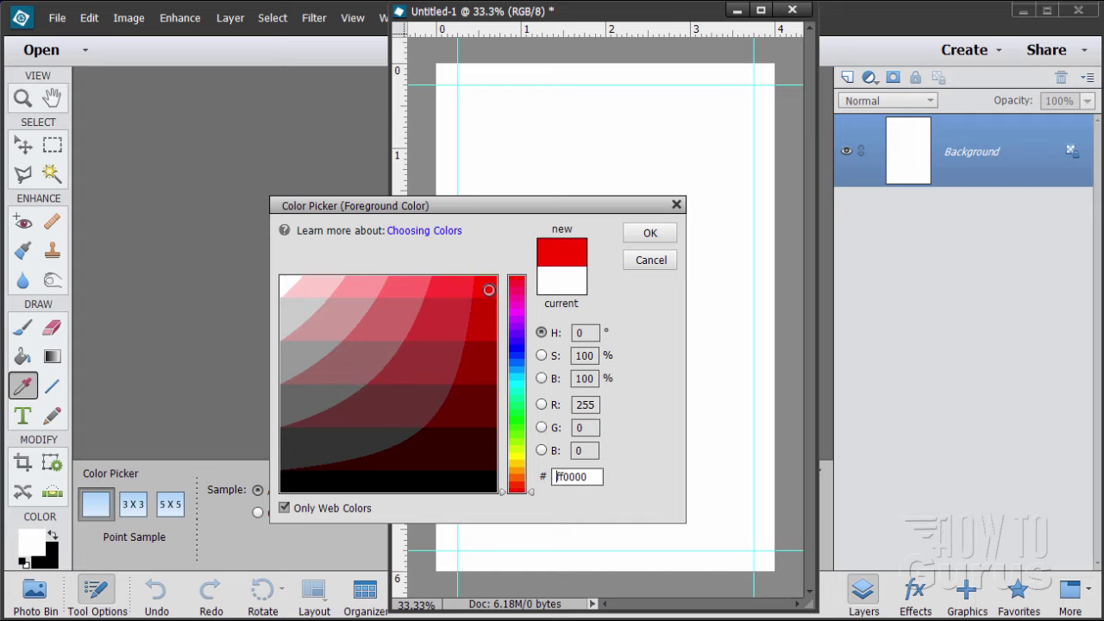
left_click(649, 246)
key("v")
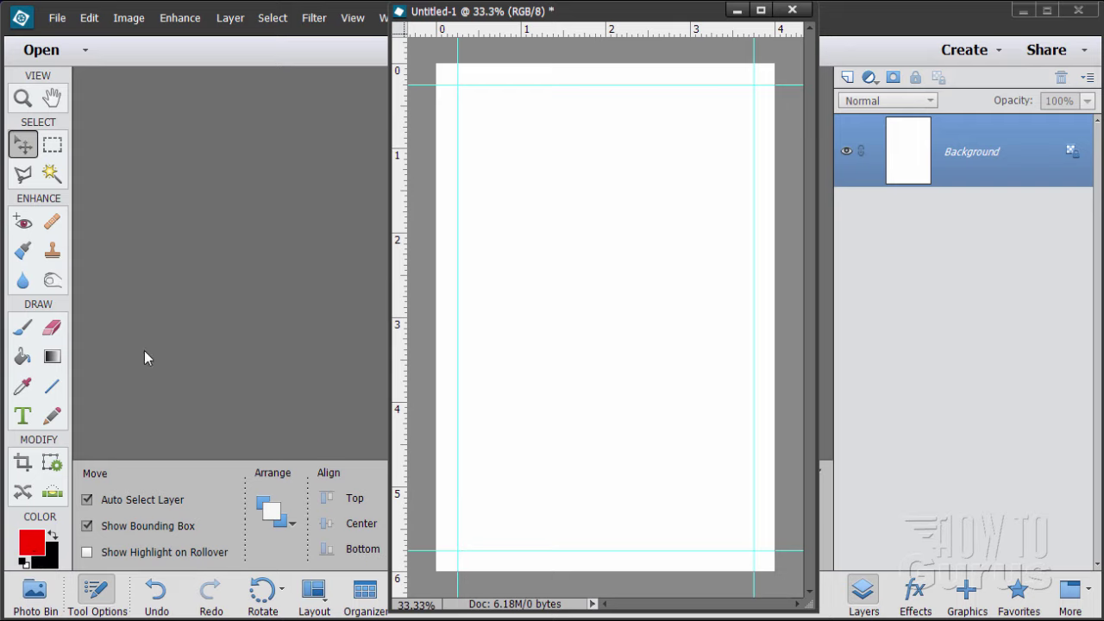
Step: Draw a red, square-cornered rectangle that fills the area inside the four margin guides
left_click(52, 386)
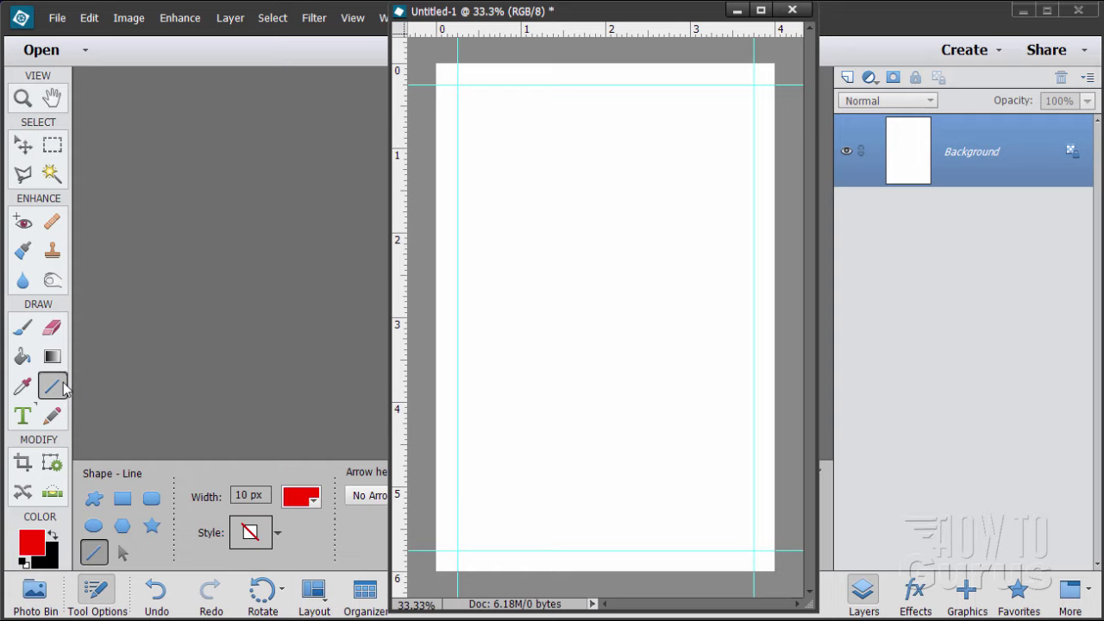
left_click(123, 498)
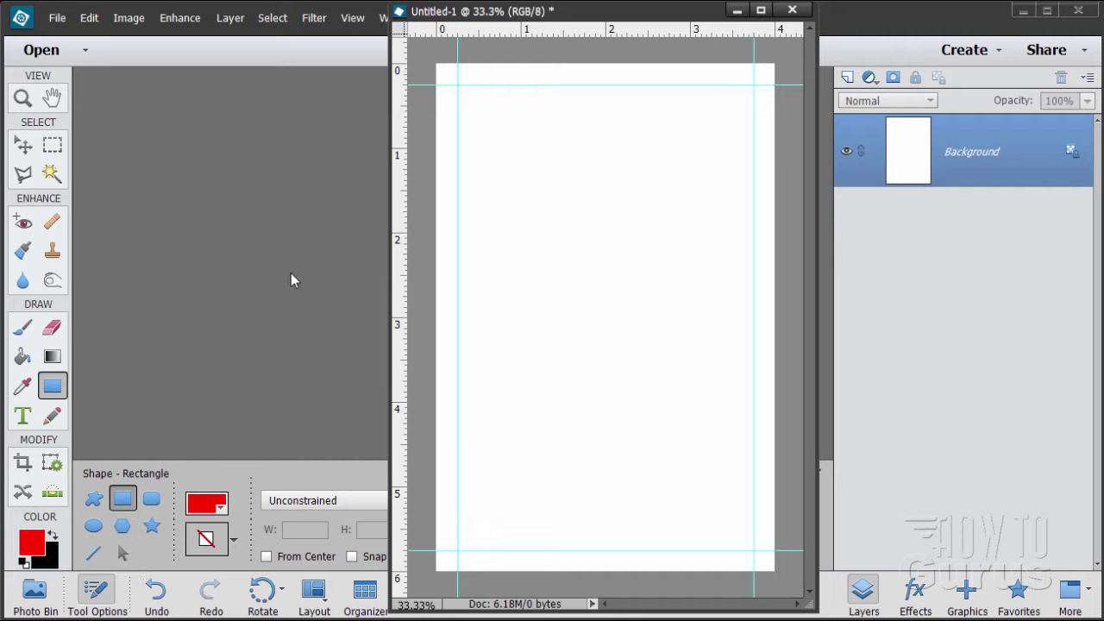
left_click(354, 17)
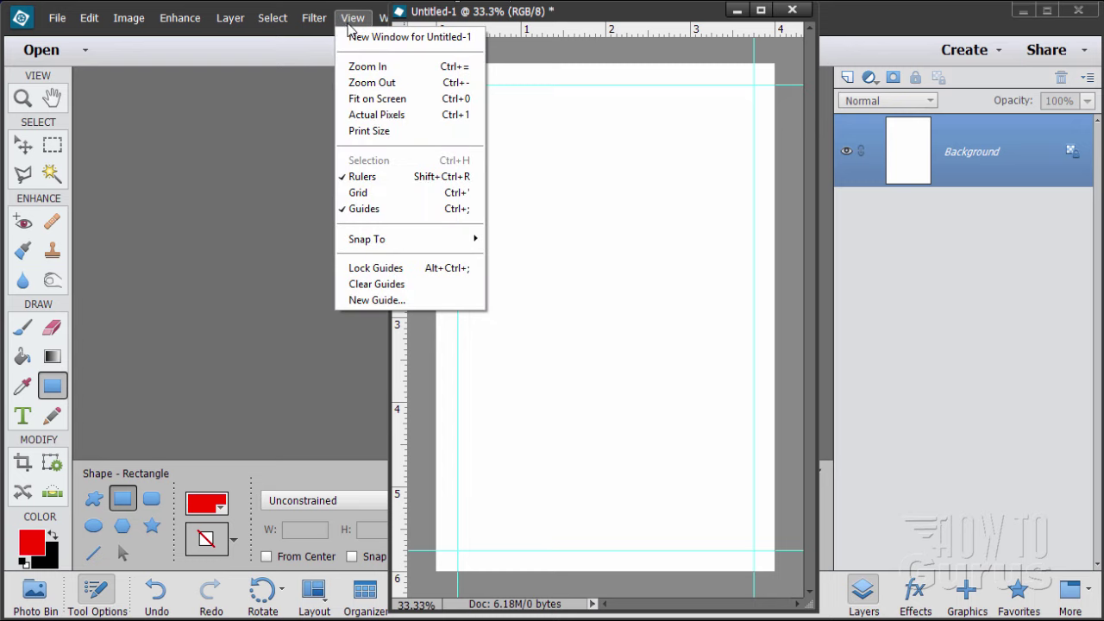
mouse_move(382, 247)
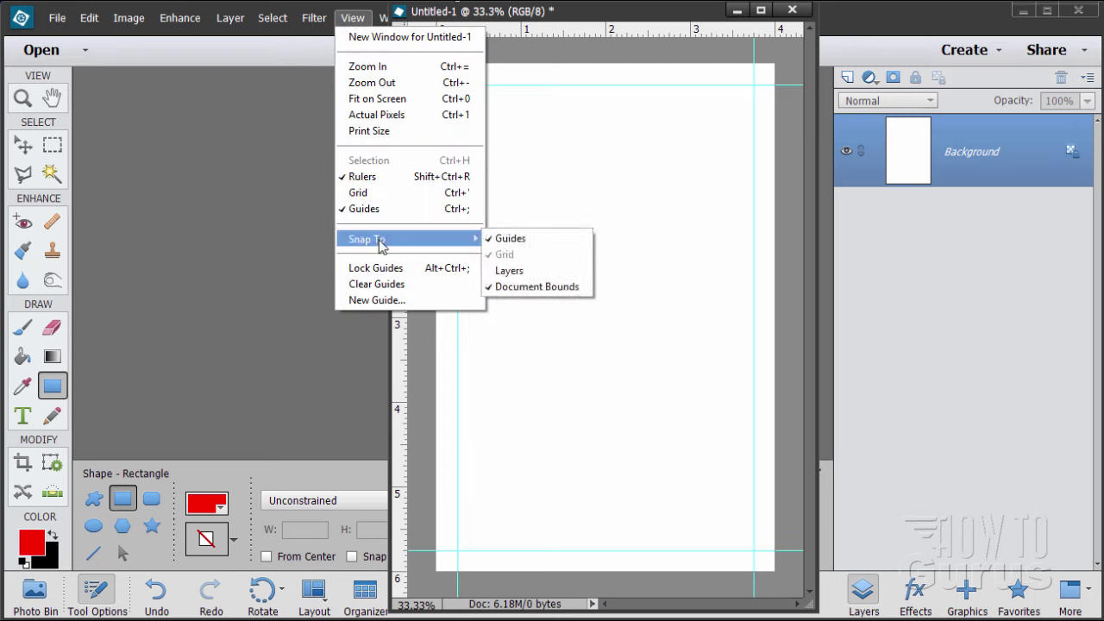
left_click(493, 242)
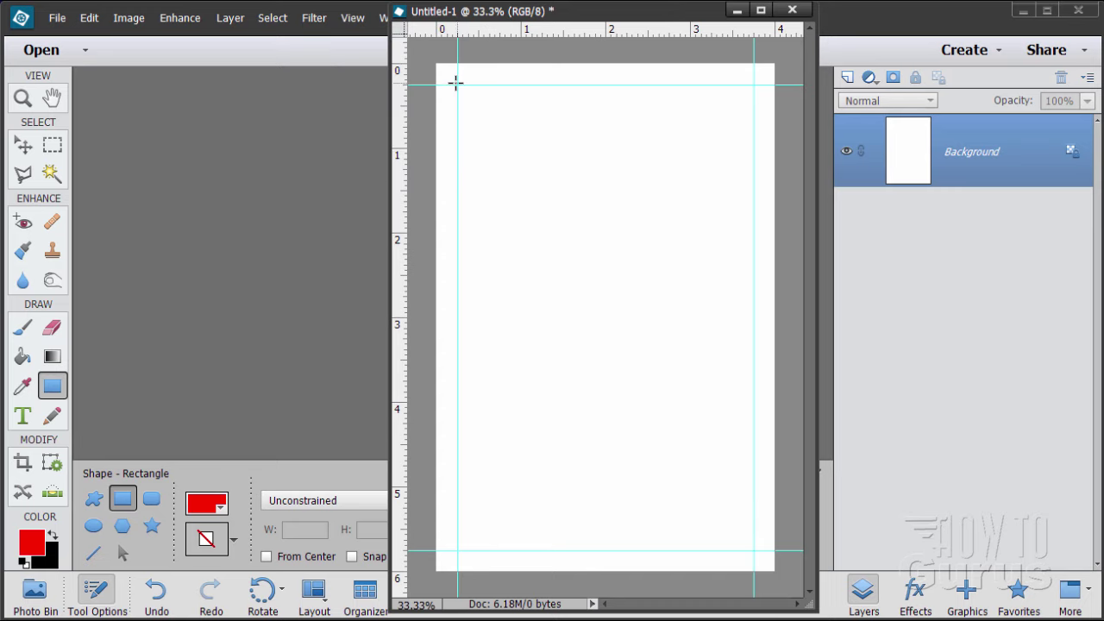
left_click_drag(458, 87, 752, 549)
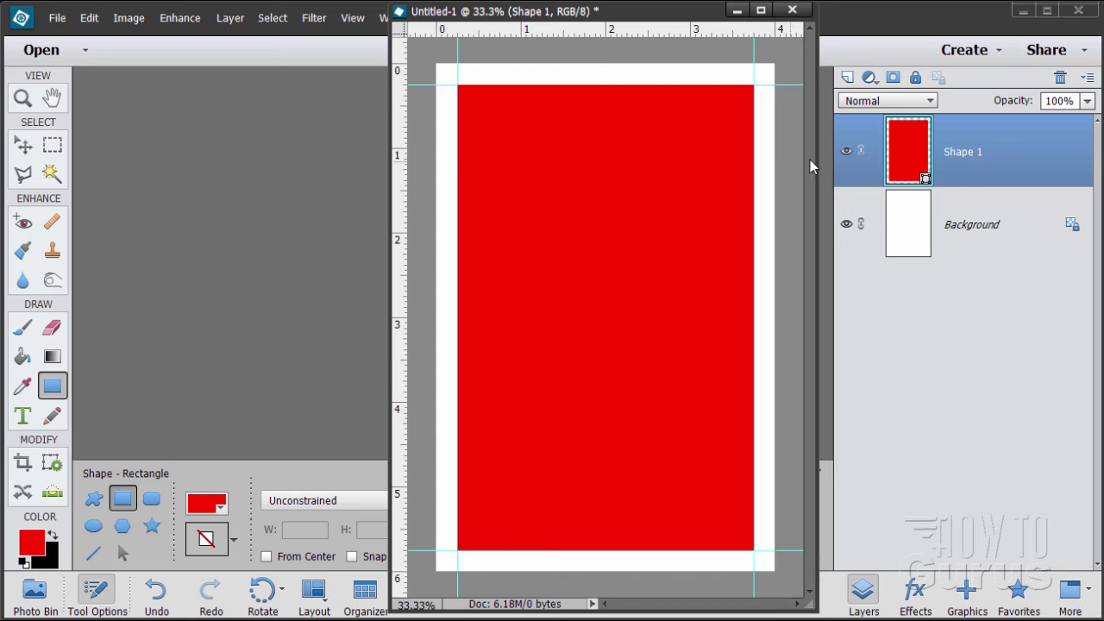
Step: Hide Shape 1 and draw a red rounded rectangle with a 100 px radius inside the guides, directly above the Background layer
left_click(994, 223)
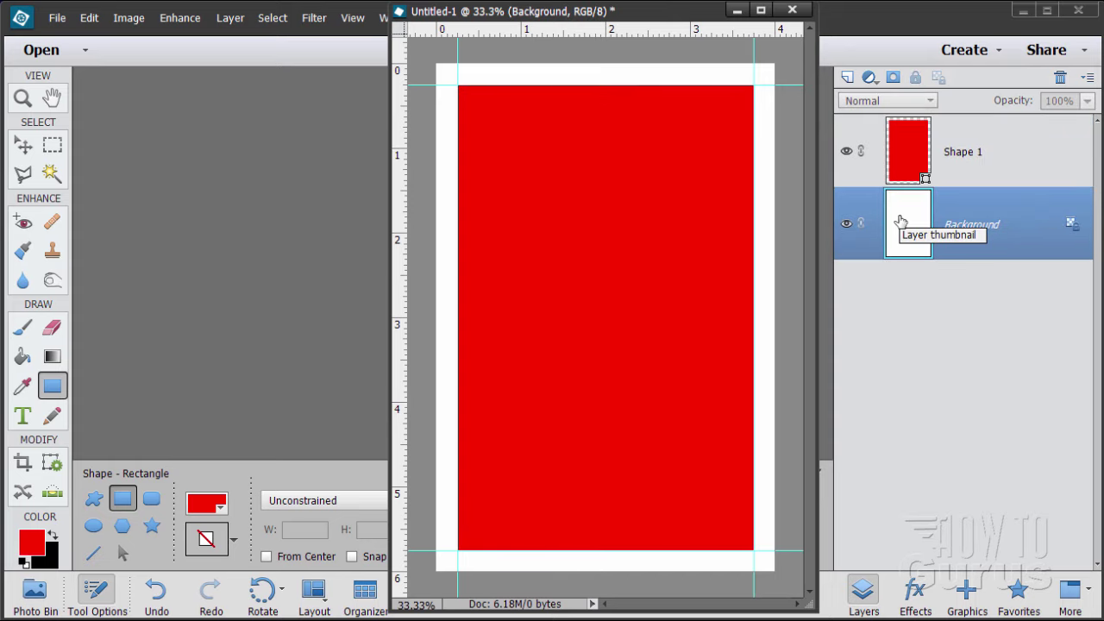
left_click(846, 152)
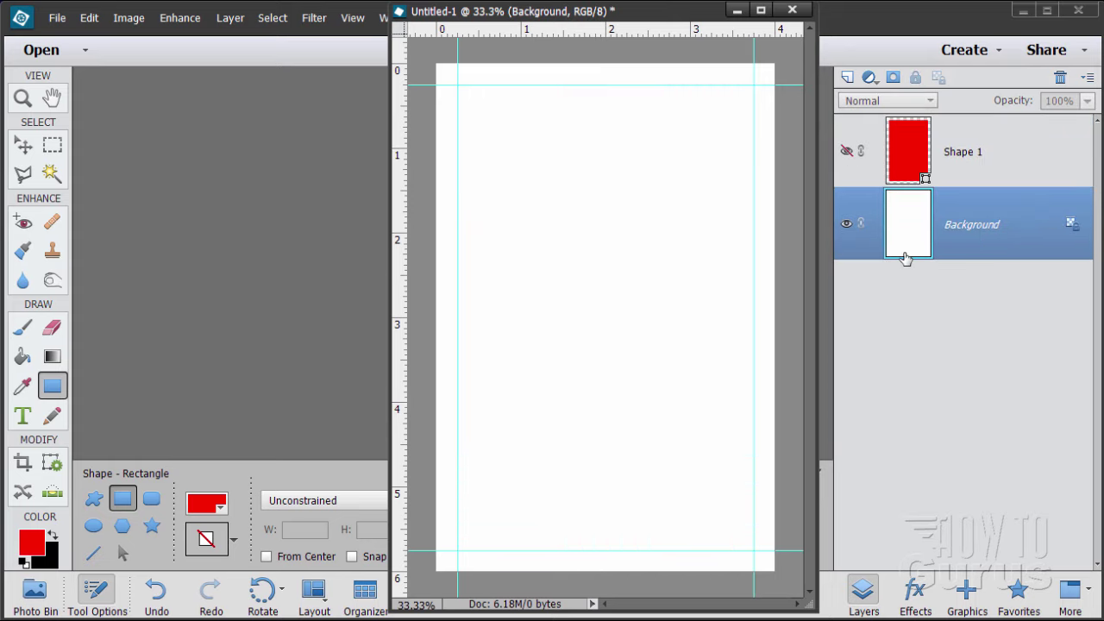
left_click(152, 499)
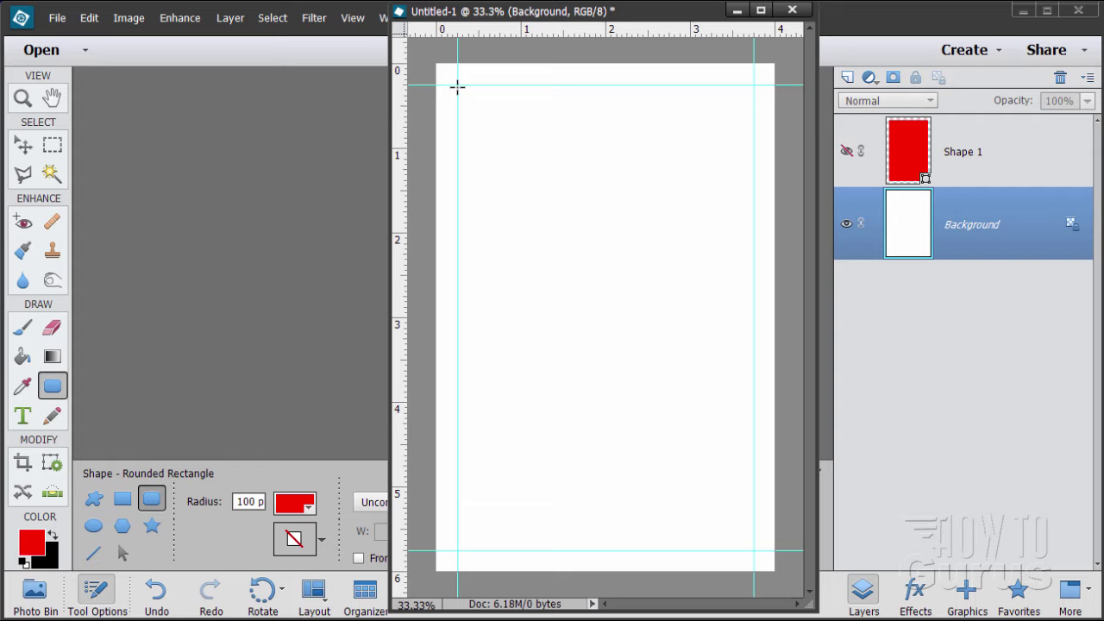
left_click_drag(461, 96, 751, 547)
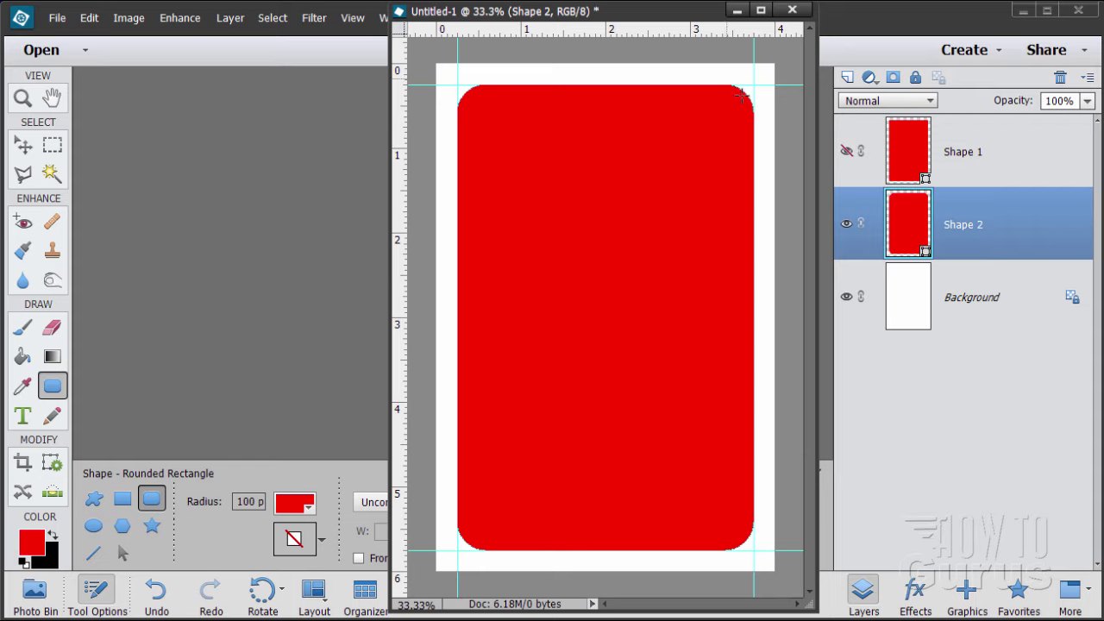
Step: Simplify the rounded rectangle's layer, Shape 2, into regular pixels
left_click(22, 145)
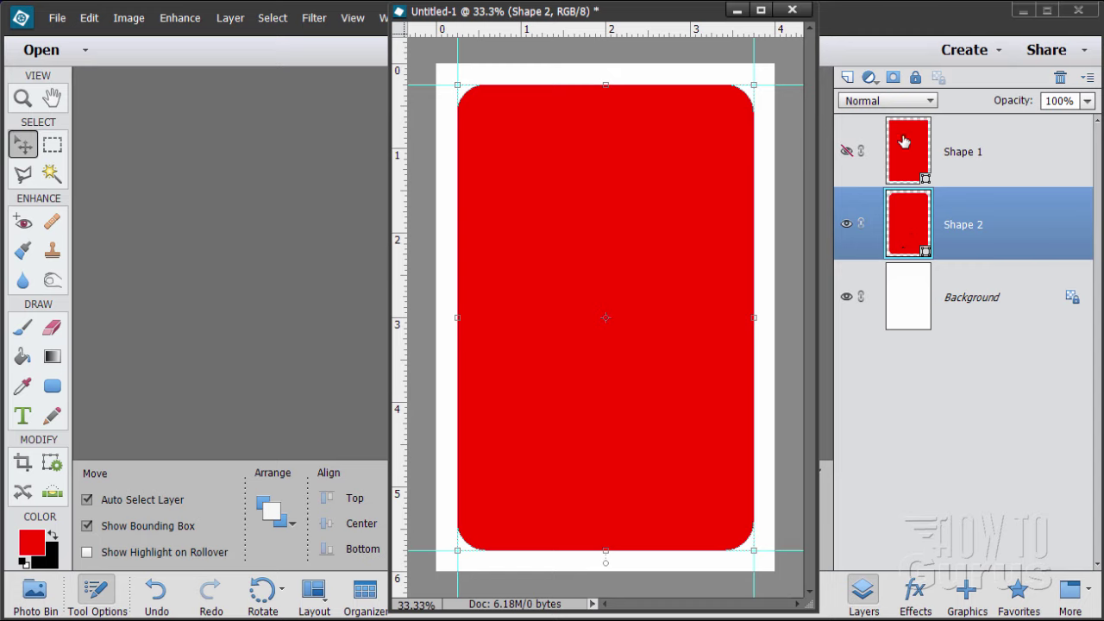
right_click(953, 229)
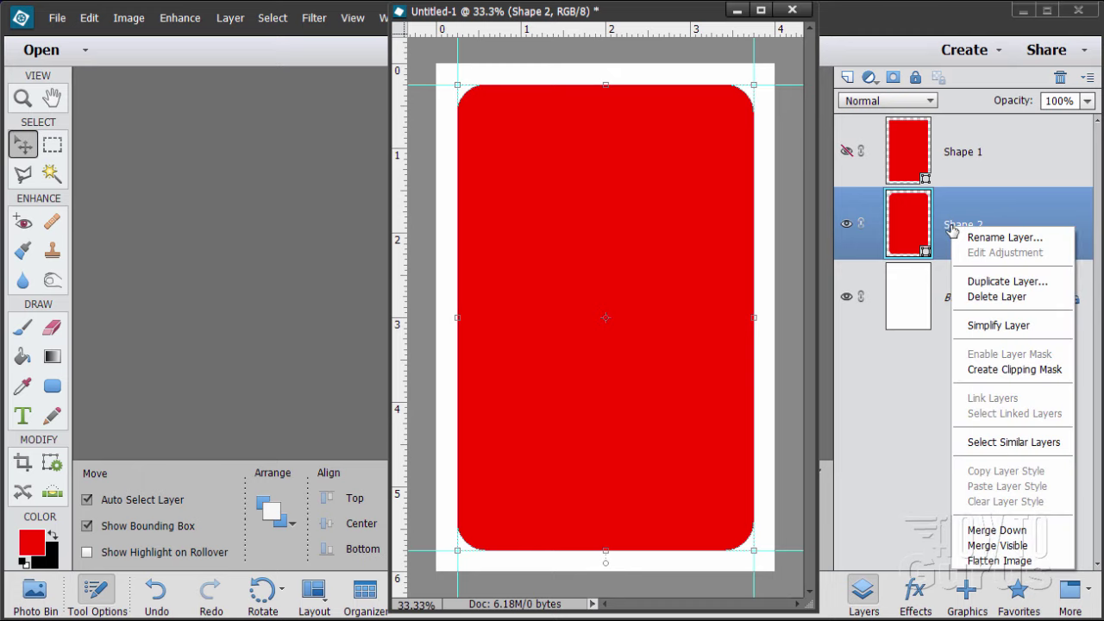
left_click(1005, 325)
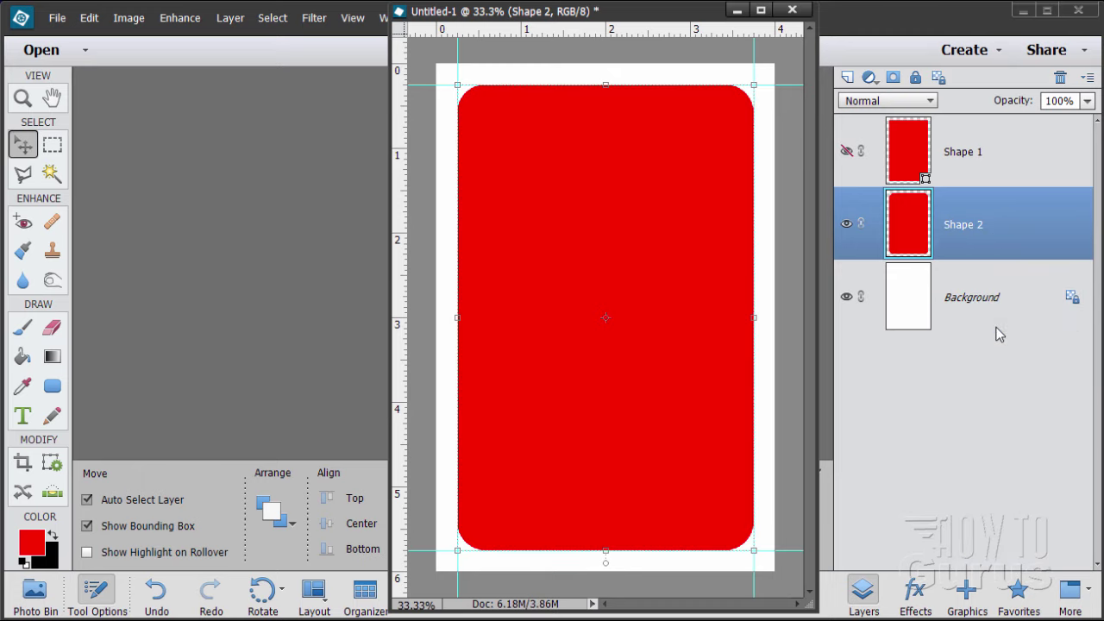
Step: Make the square-cornered Shape 1 layer visible again and simplify it
left_click(956, 157)
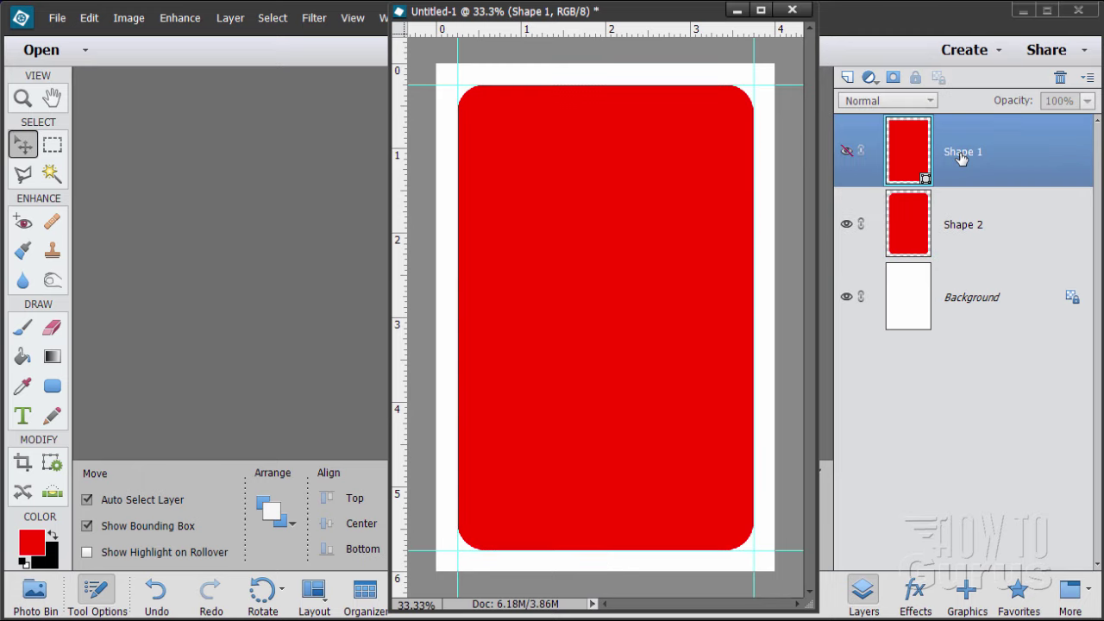
left_click(847, 151)
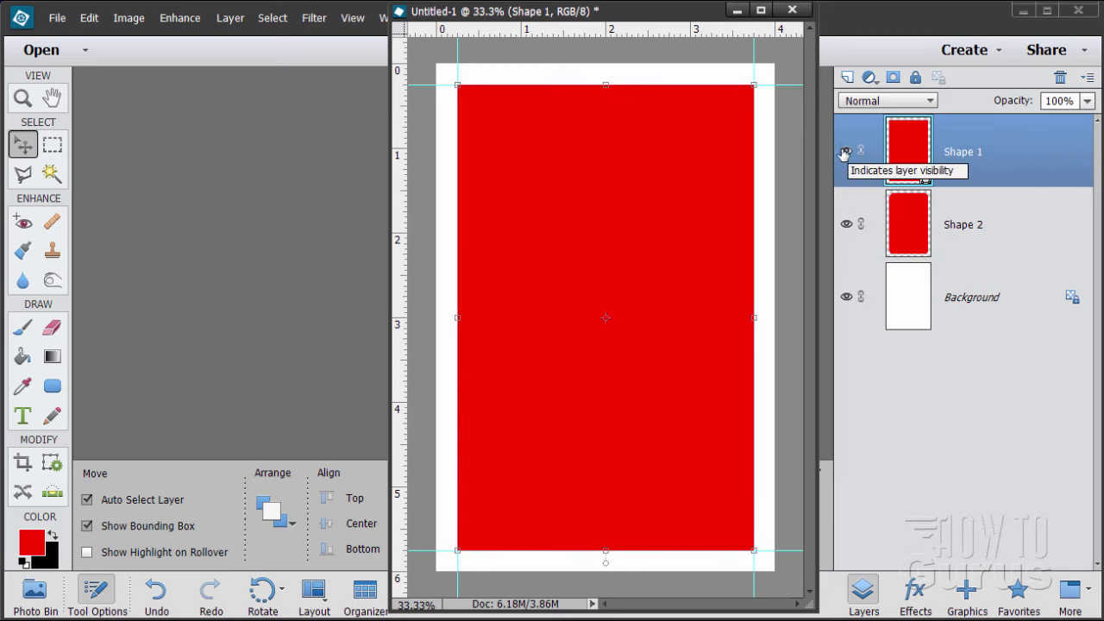
right_click(964, 153)
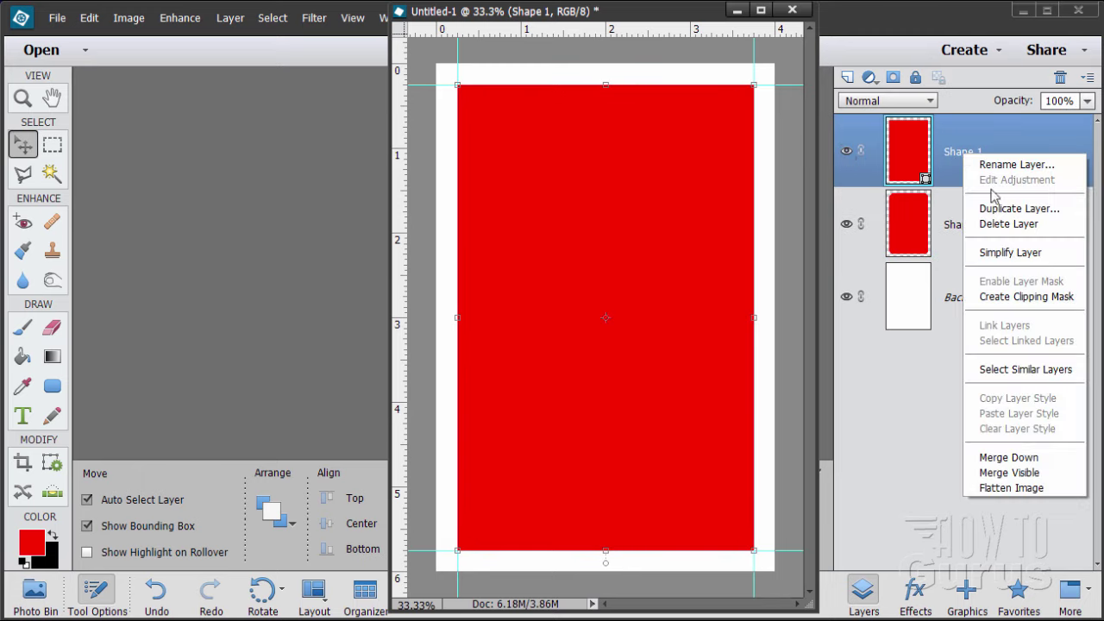
left_click(1002, 256)
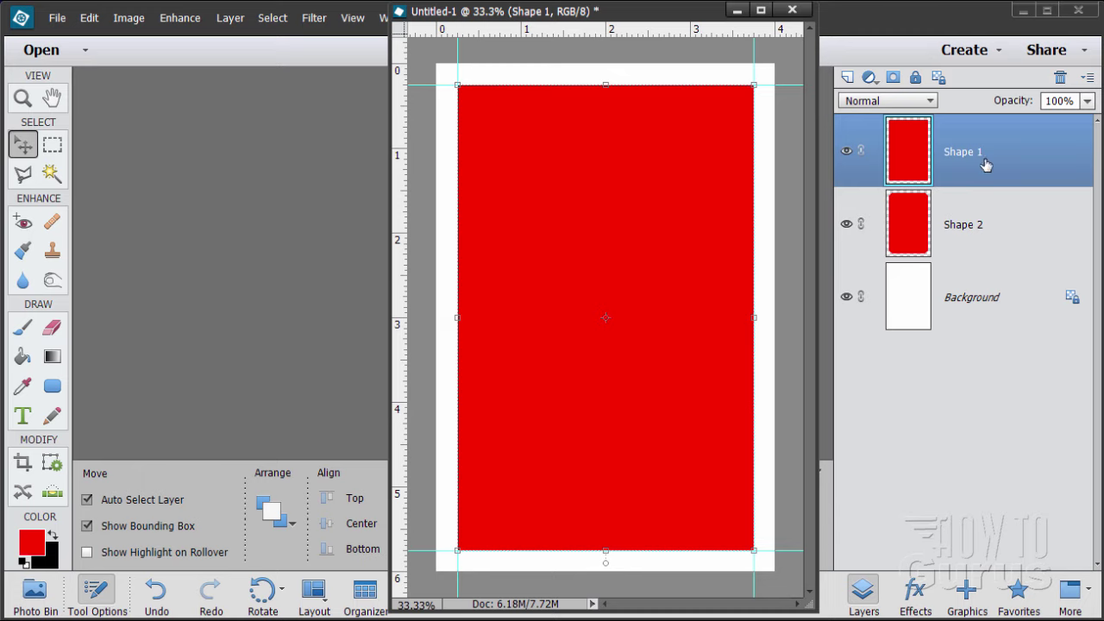
Step: Erase the upper-right and lower-left corners of Shape 1 with a 125 px eraser to expose the rounded corners beneath
left_click(52, 327)
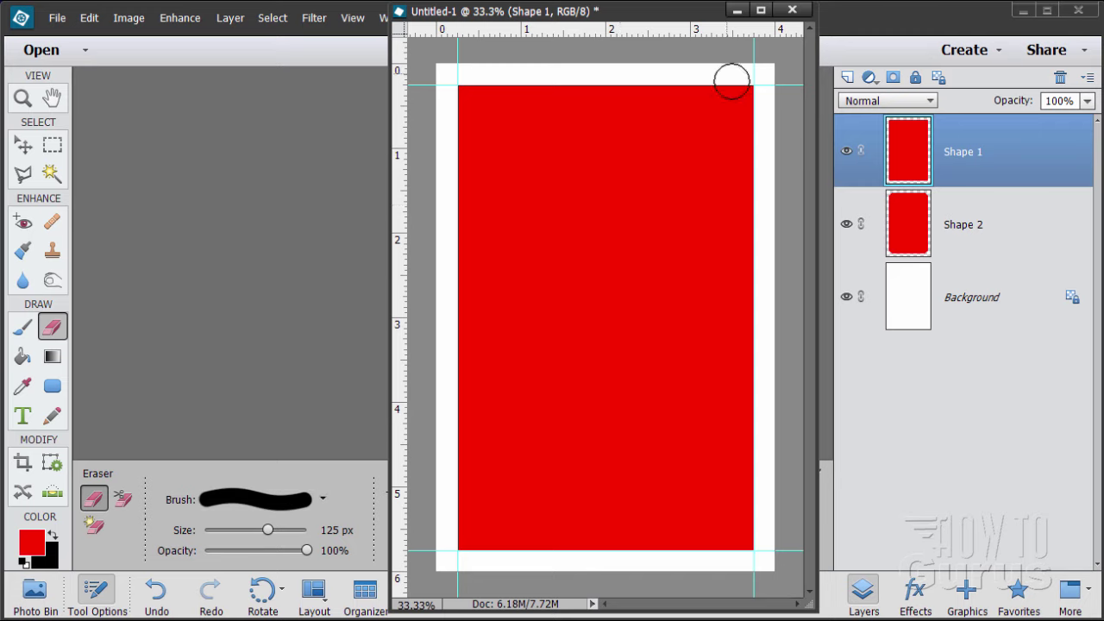
mouse_move(731, 81)
left_mouse_down()
mouse_move(734, 72)
mouse_move(762, 130)
mouse_move(742, 129)
left_mouse_up()
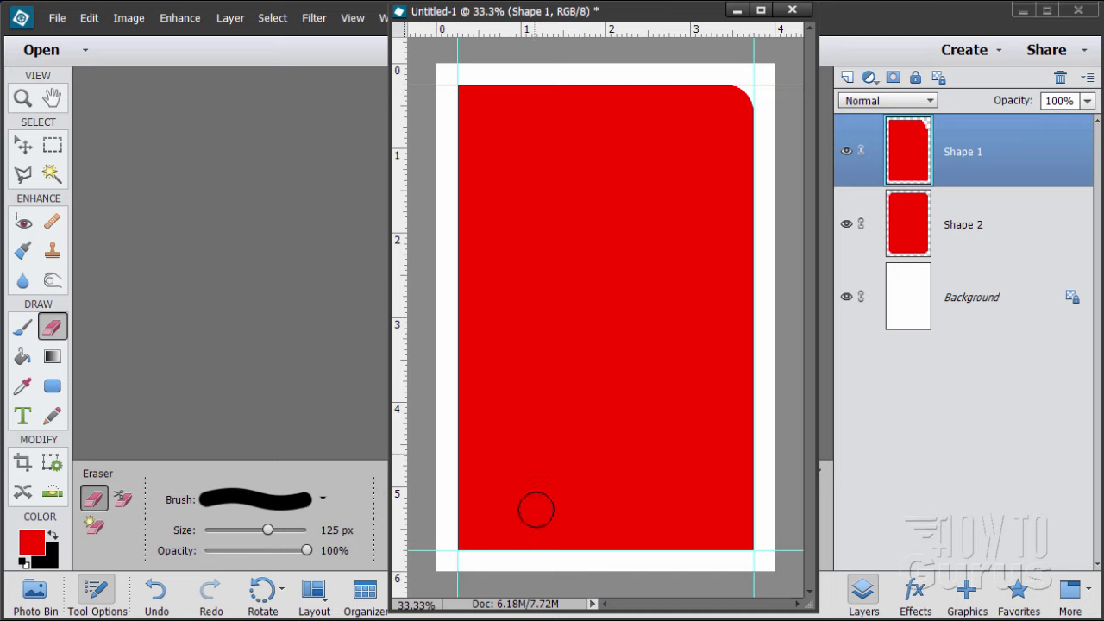
mouse_move(458, 523)
left_mouse_down()
mouse_move(478, 557)
mouse_move(452, 510)
mouse_move(465, 546)
left_mouse_up()
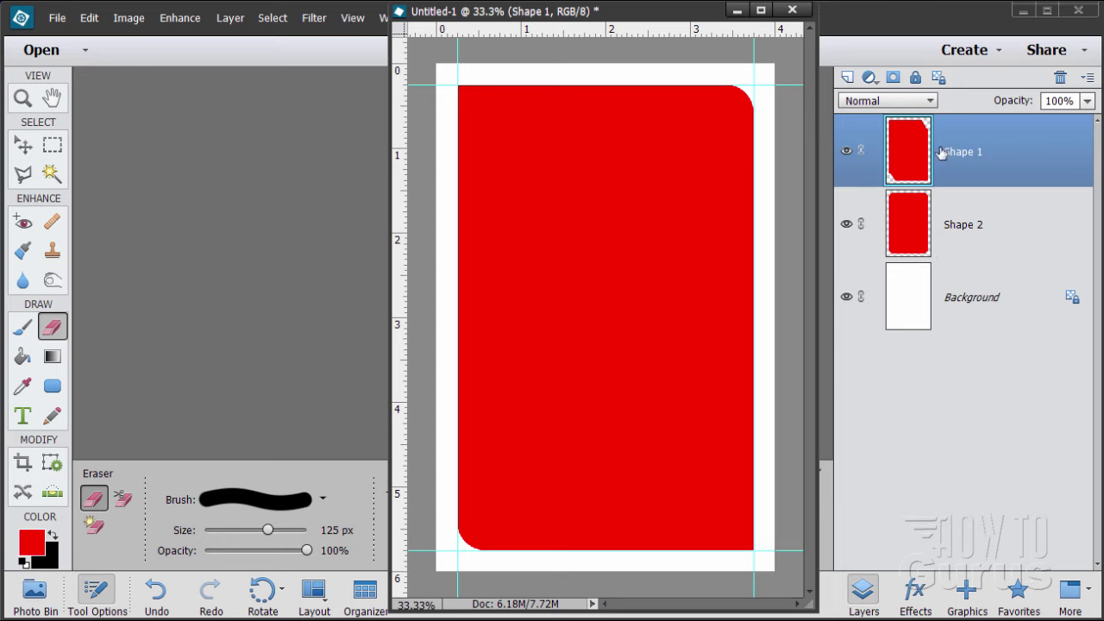
Step: Merge the Shape 1 and Shape 2 layers into a single layer
left_click(37, 147)
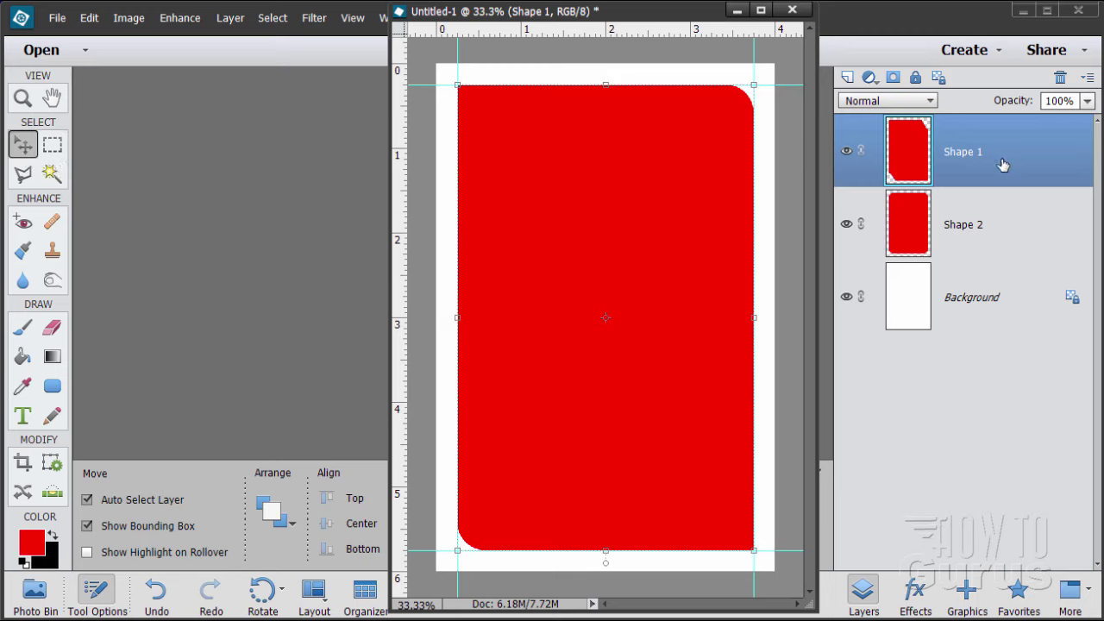
left_click(994, 240, "shift")
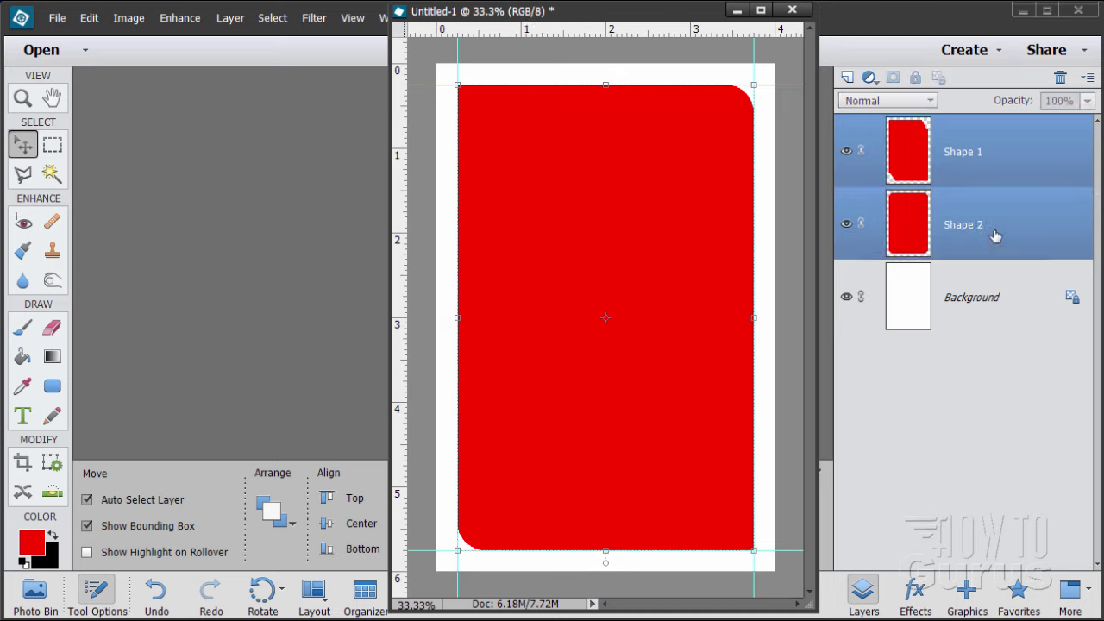
right_click(1017, 158)
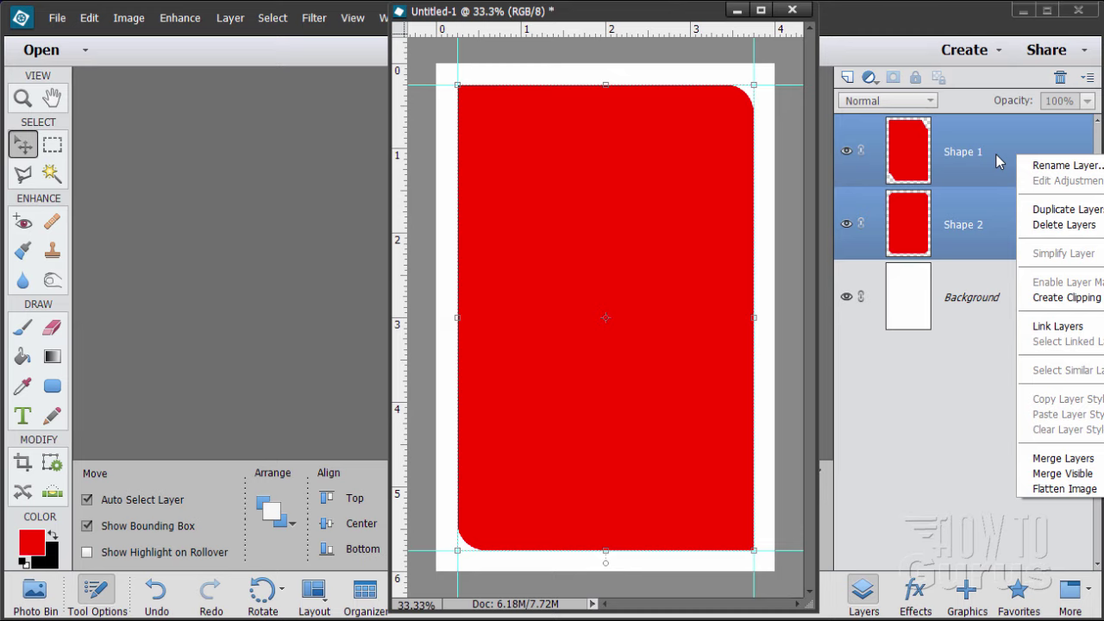
left_click(1045, 459)
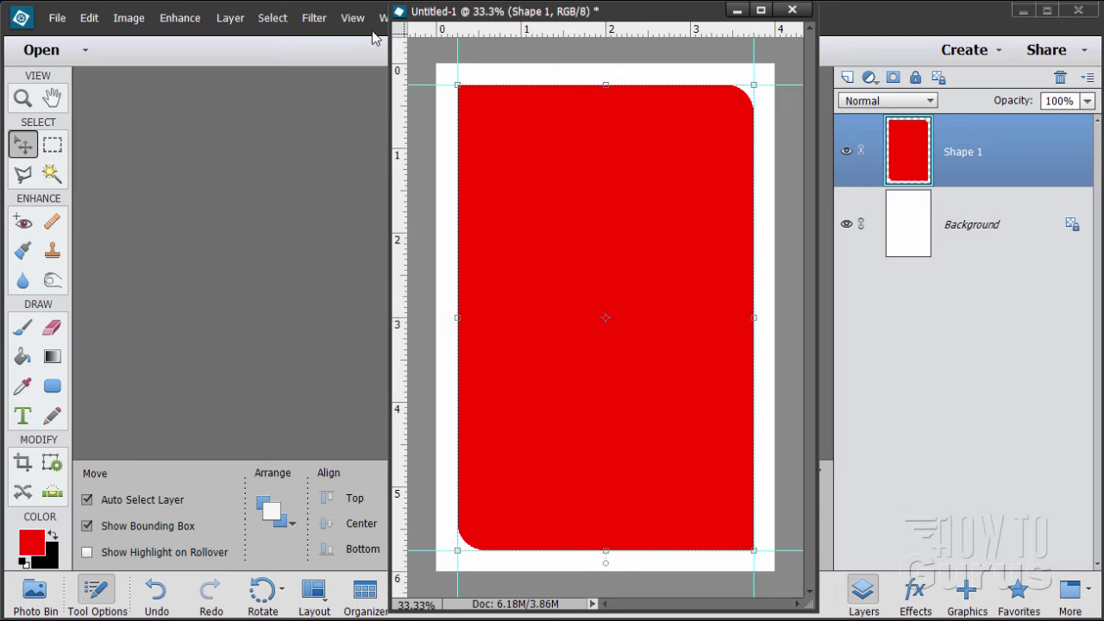
Step: Add a 5 px black outside stroke to the merged Shape 1 layer through its layer style settings
left_click(230, 19)
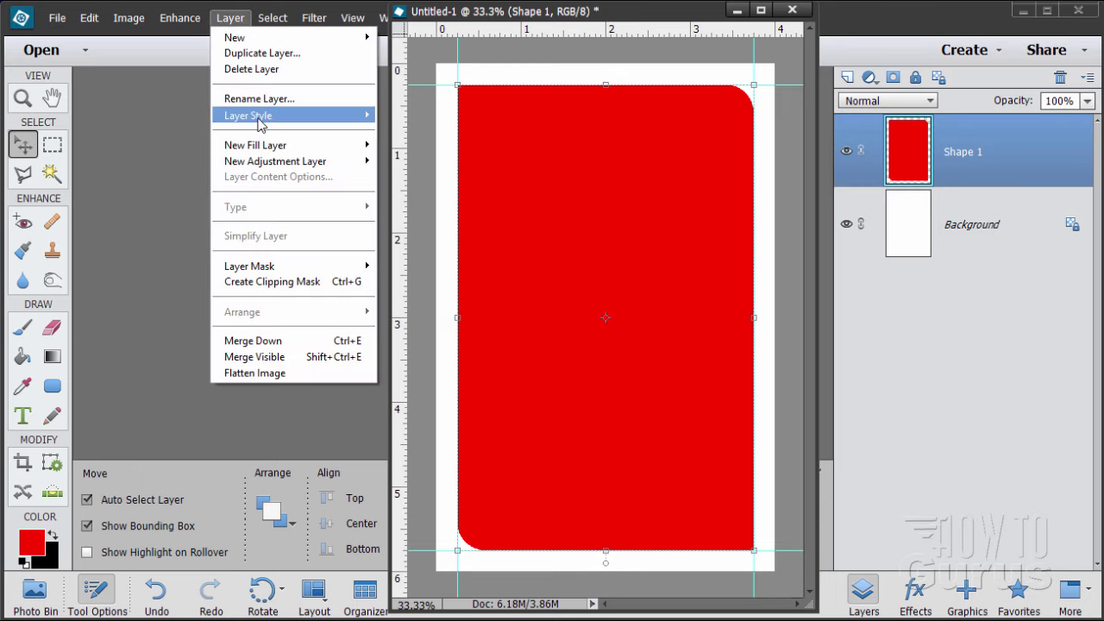
mouse_move(259, 123)
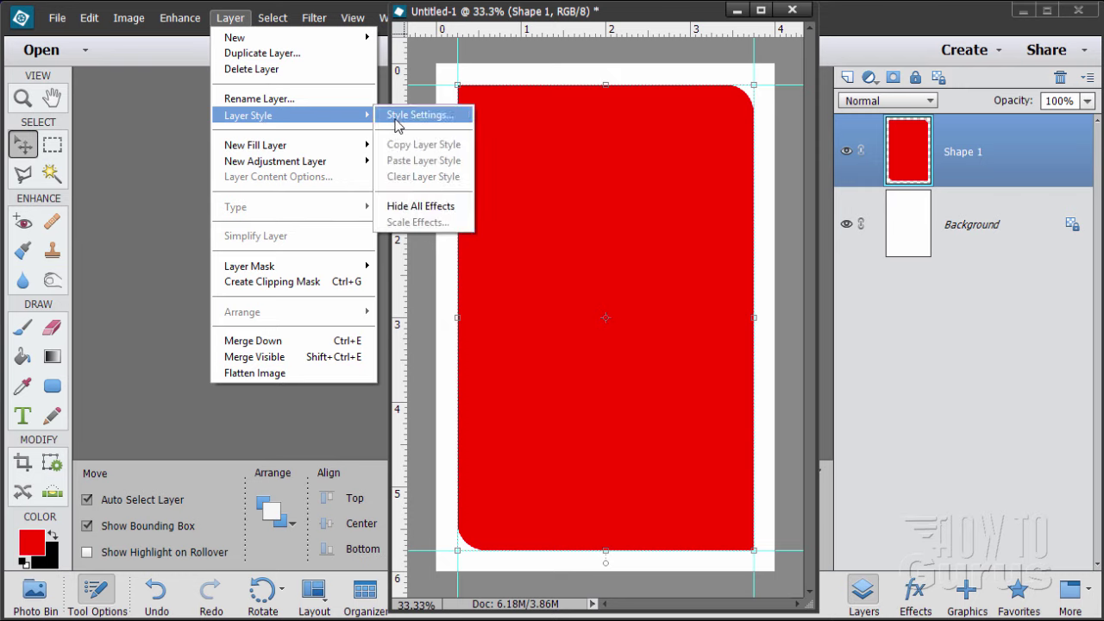
left_click(398, 121)
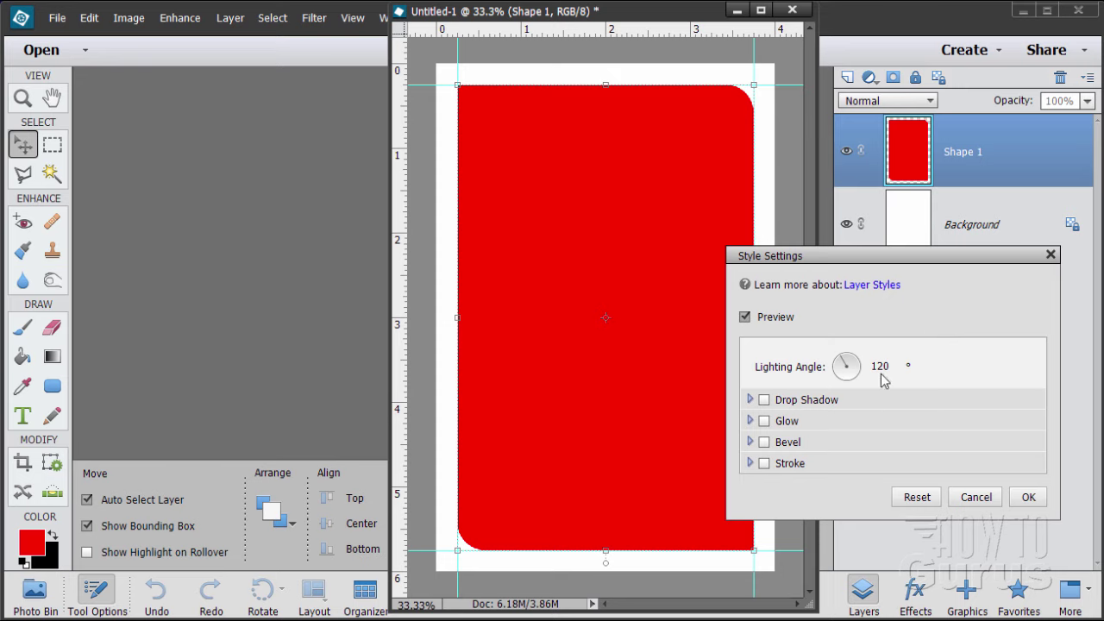
left_click(765, 463)
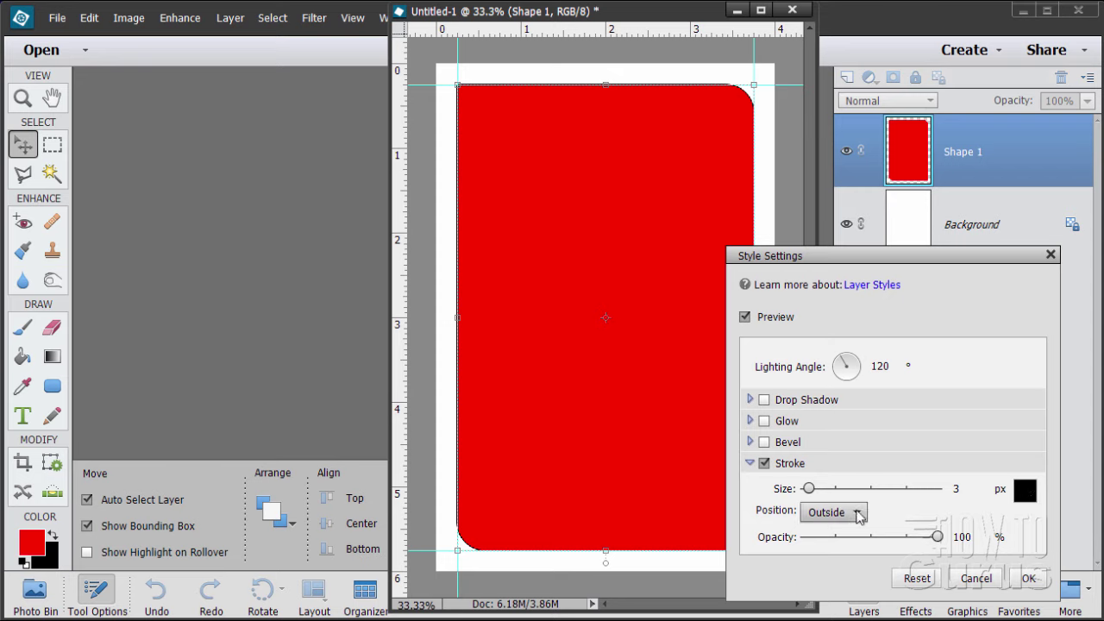
left_click(966, 488)
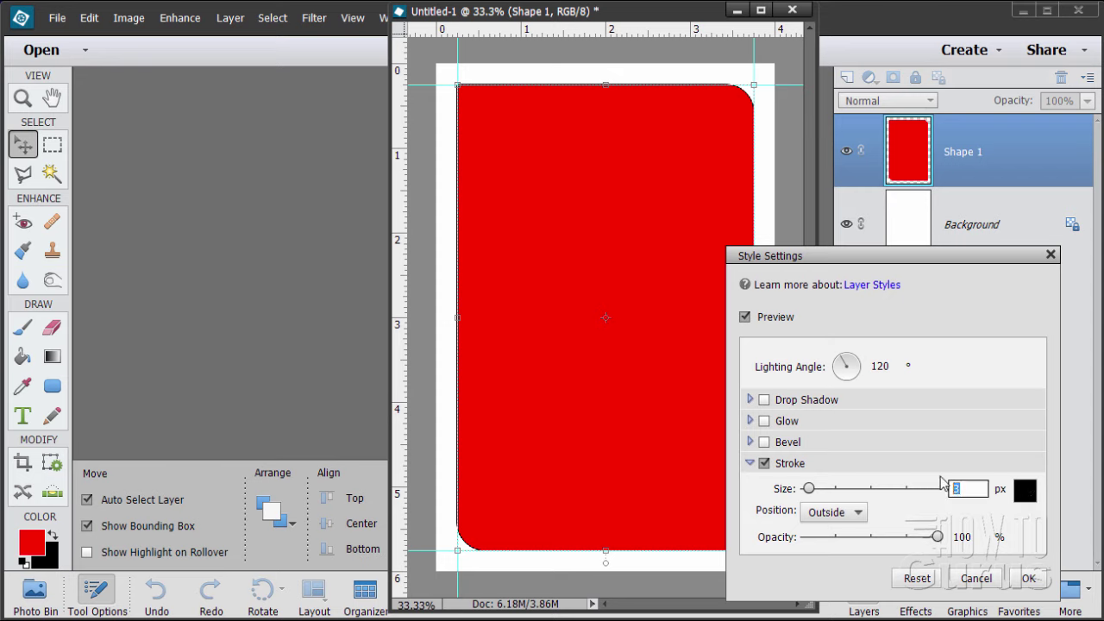
type("5")
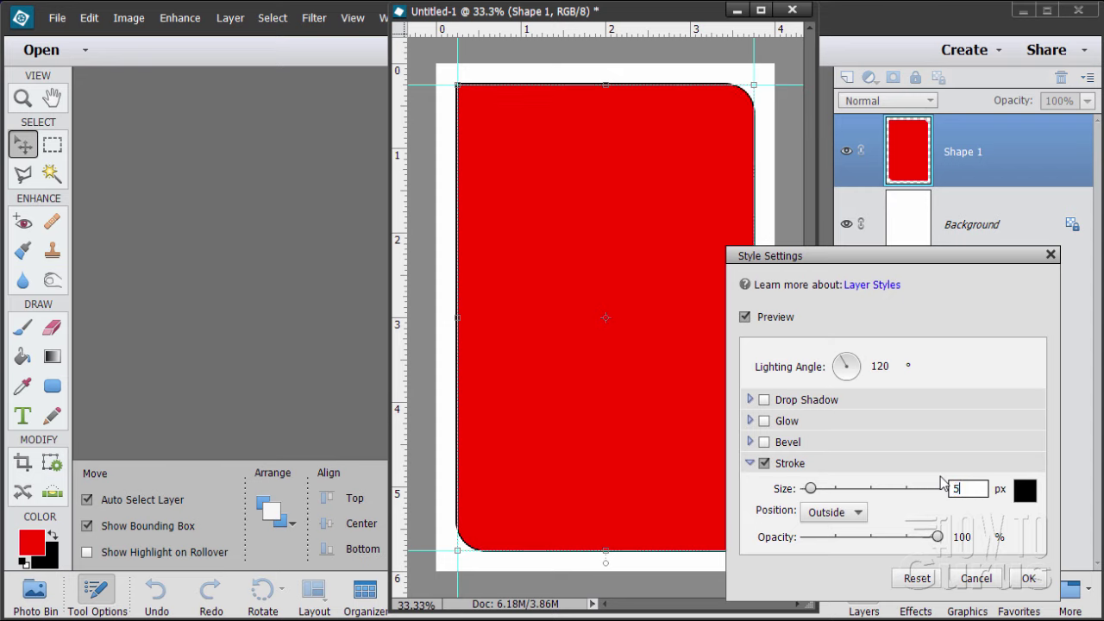
left_click(1031, 580)
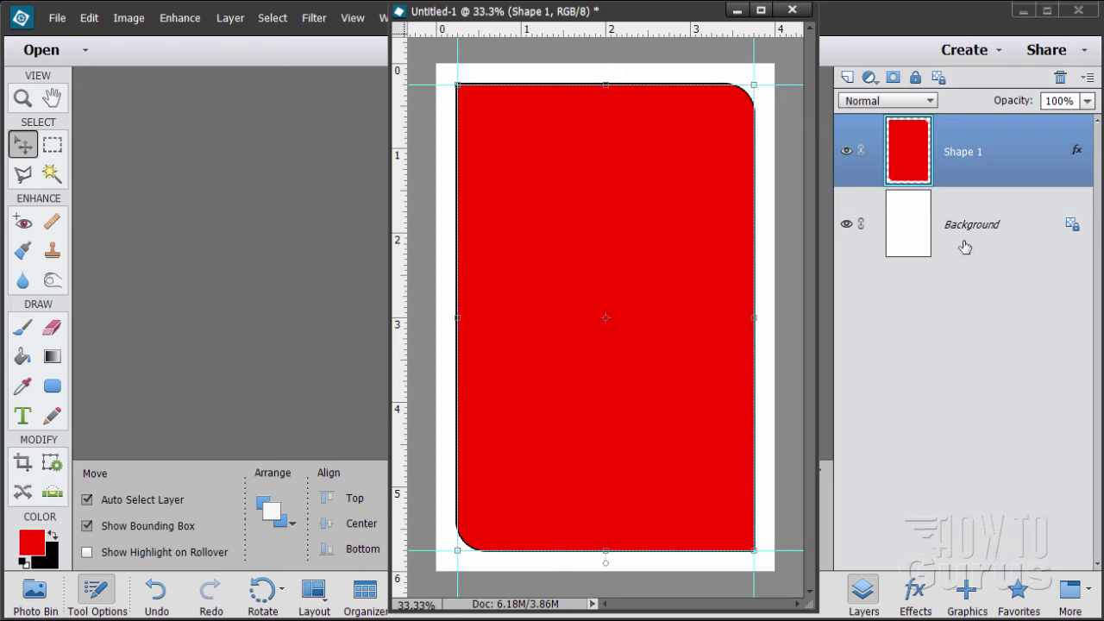
Step: With the Background layer active, add horizontal guides at 0.5 in and 5 in
left_click(964, 241)
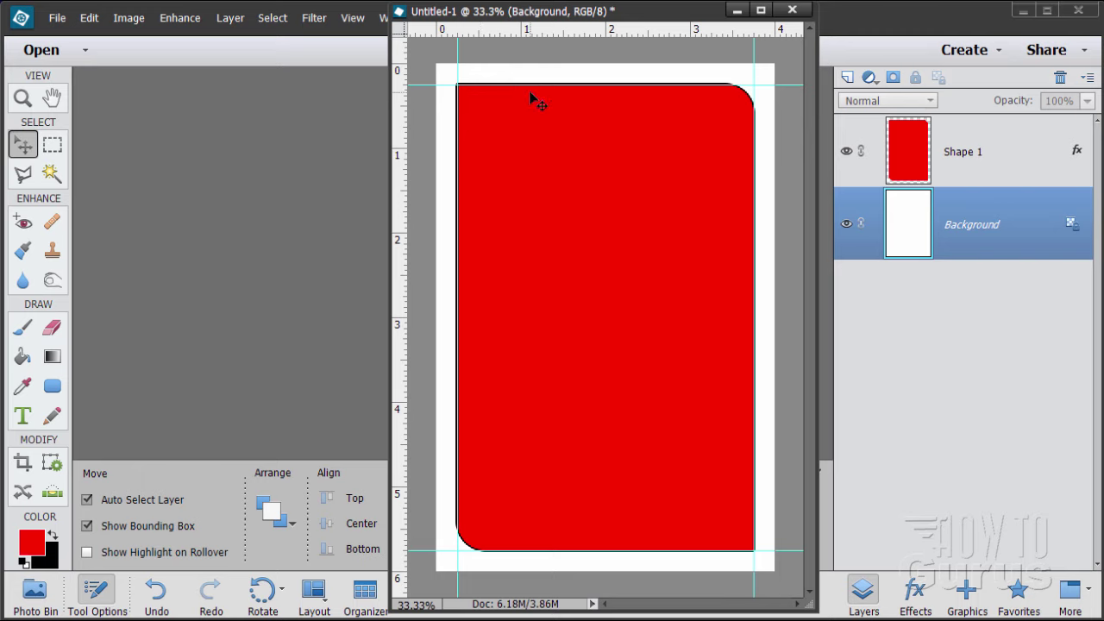
left_click(350, 19)
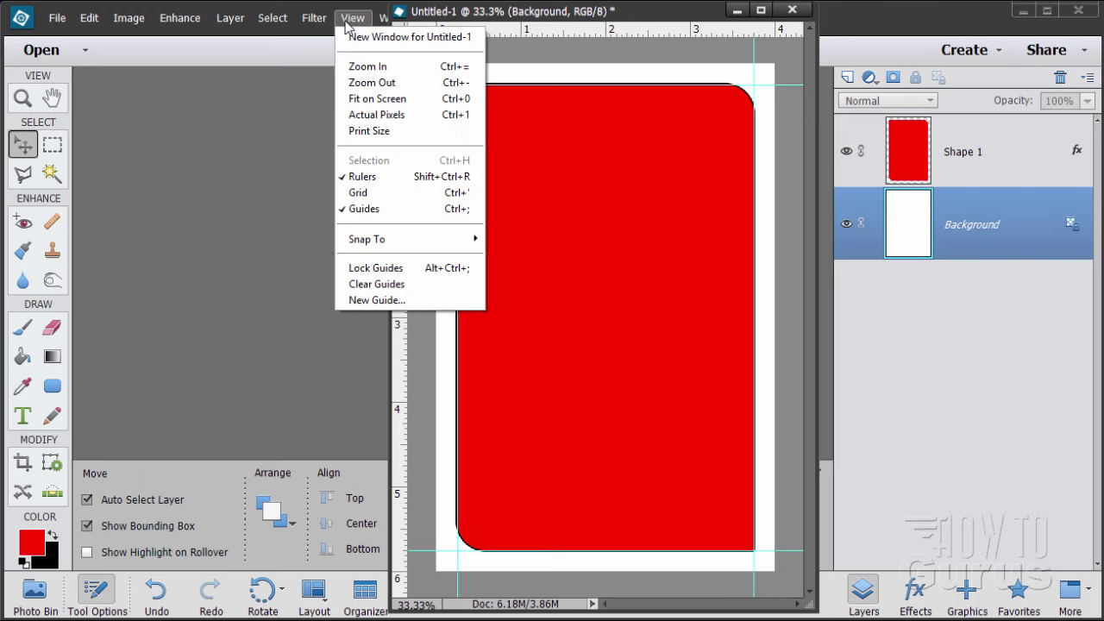
left_click(357, 300)
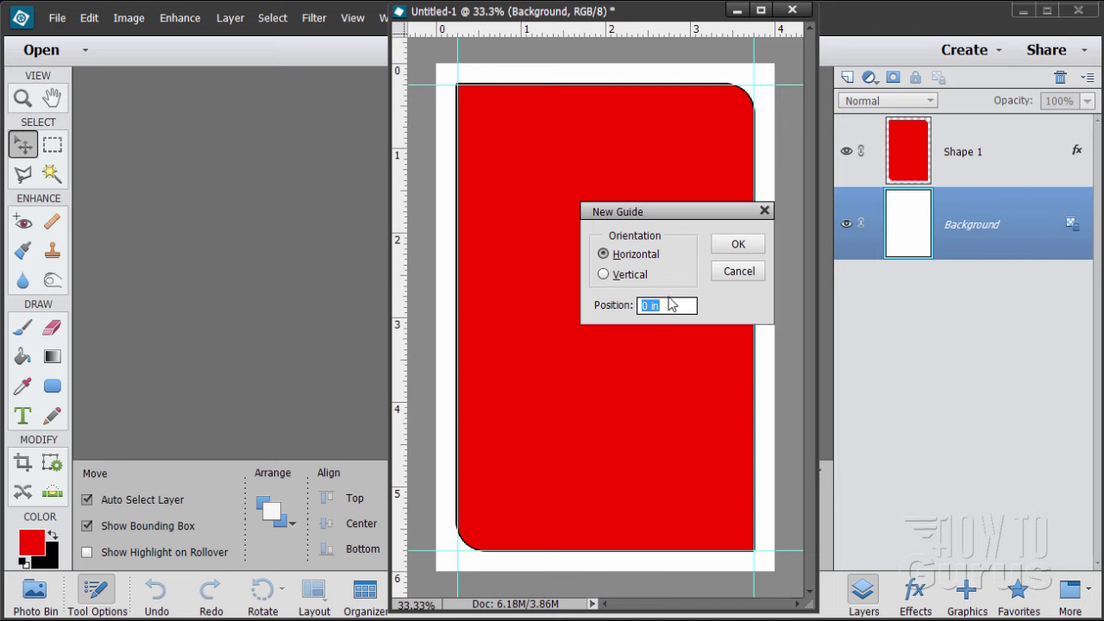
type(".5")
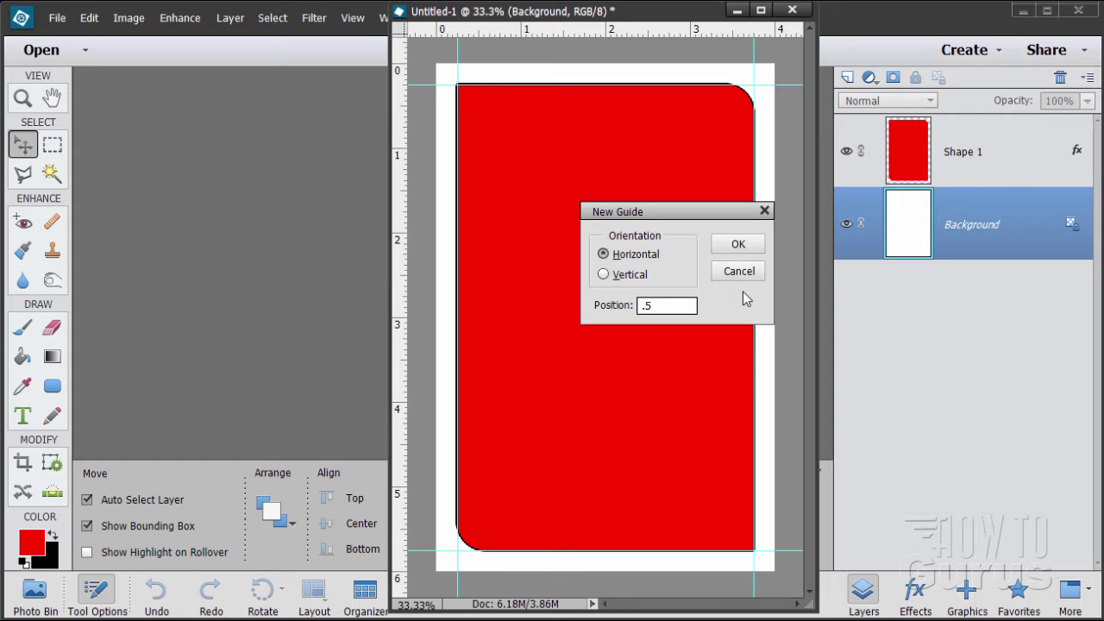
left_click(738, 246)
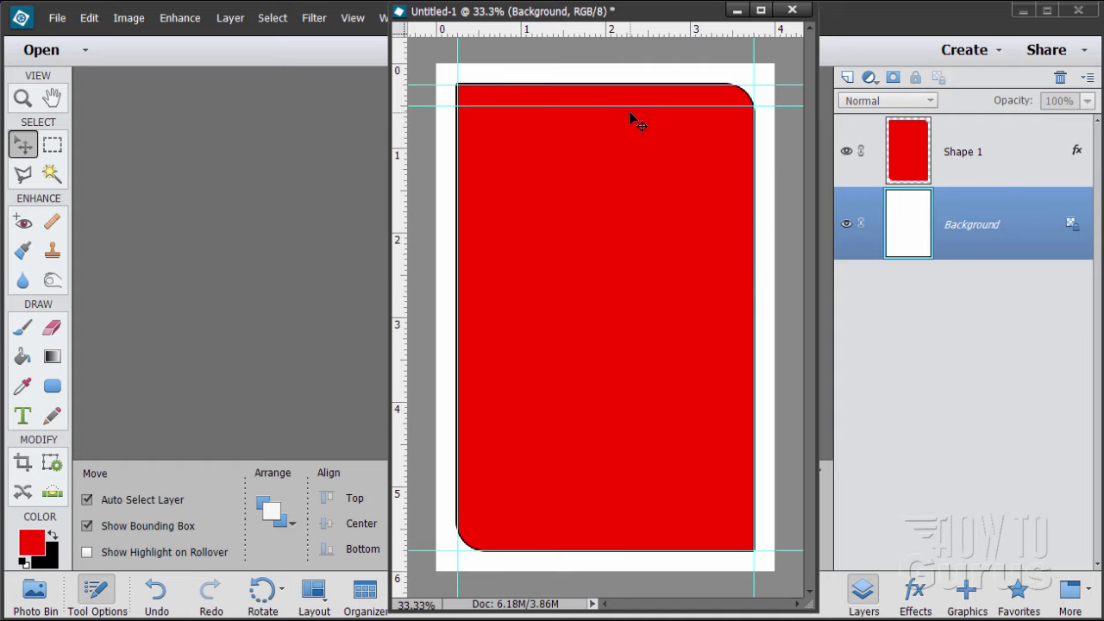
left_click(352, 17)
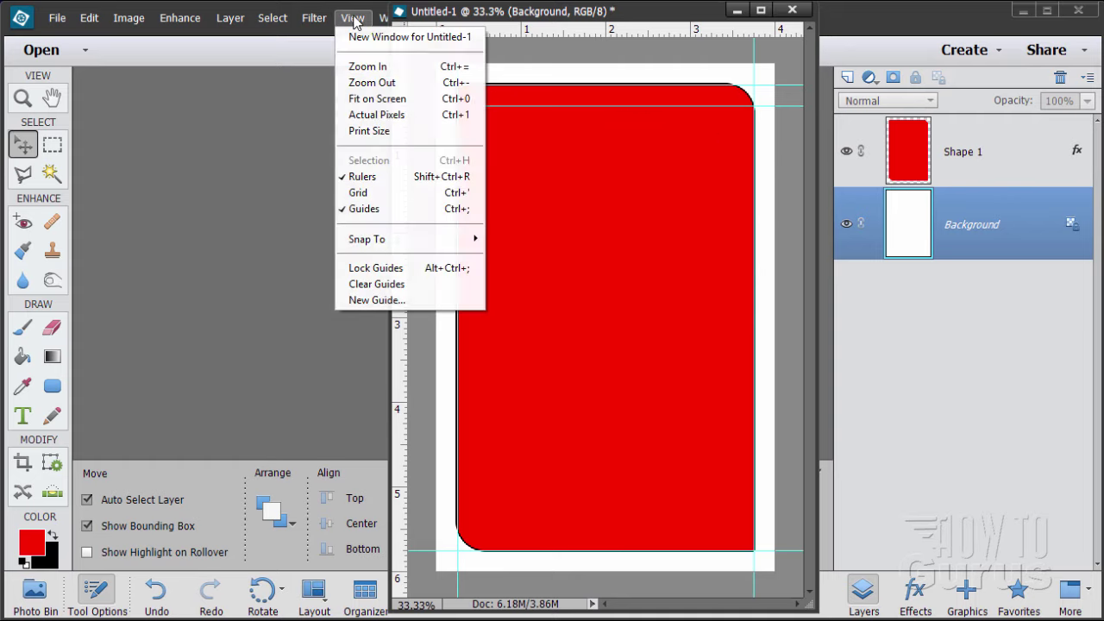
left_click(376, 299)
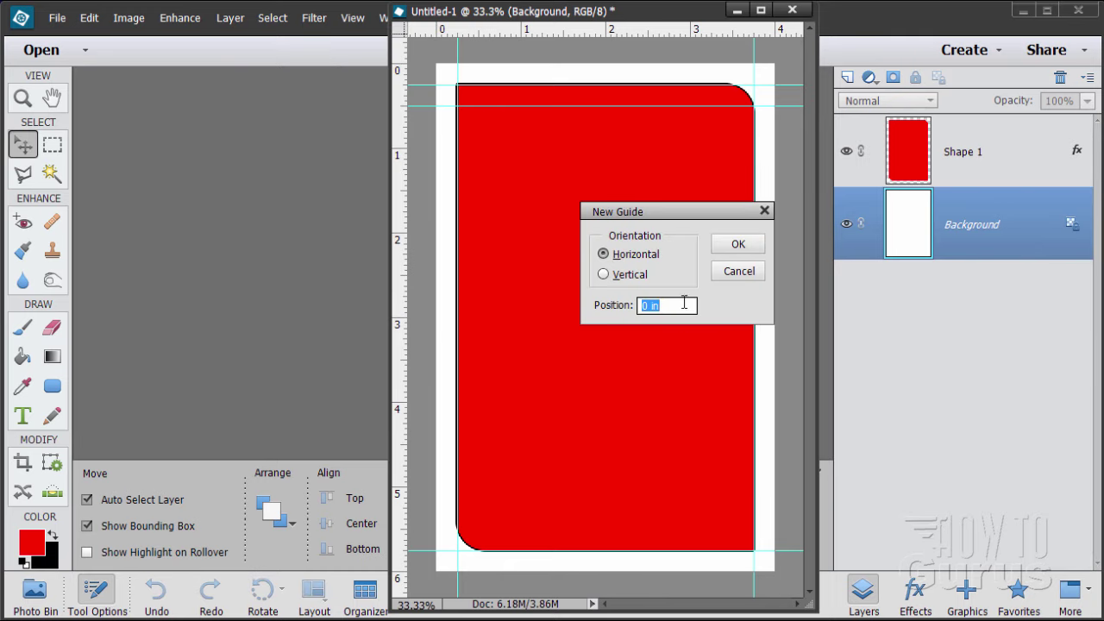
type("5")
left_click(735, 245)
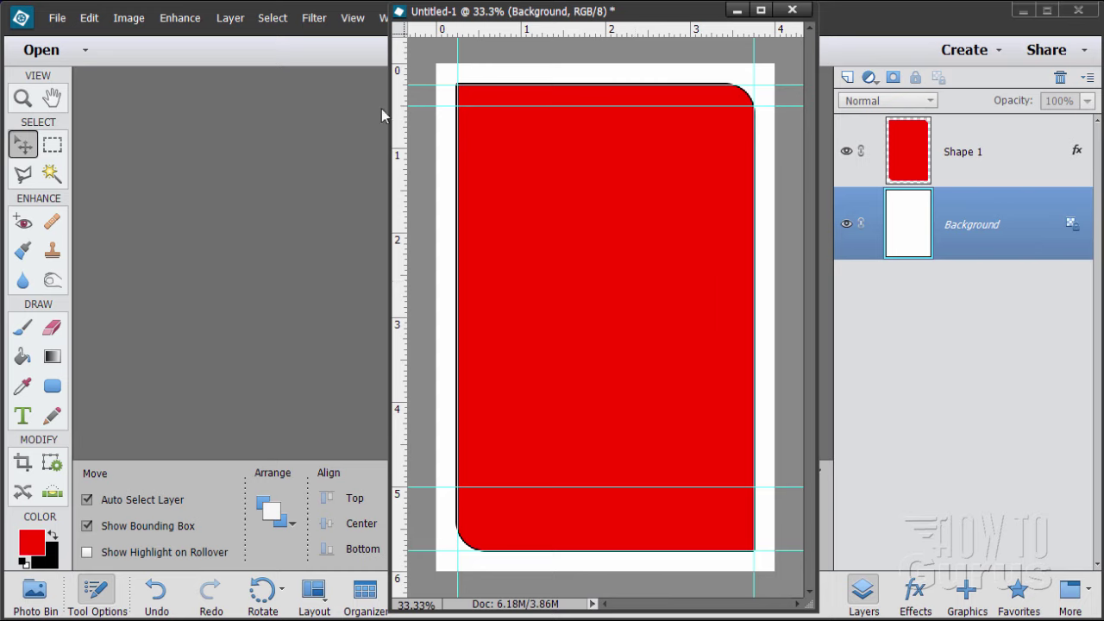
Step: Add vertical guides at 0.375 in and 3.625 in for the inner frame
left_click(343, 19)
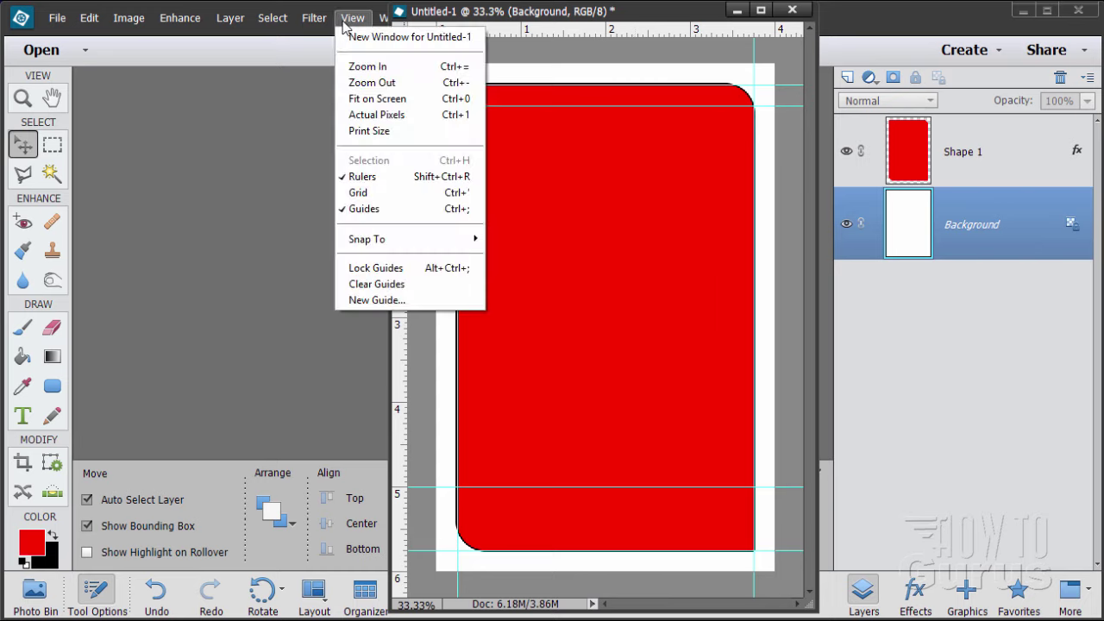
left_click(369, 294)
left_click(604, 274)
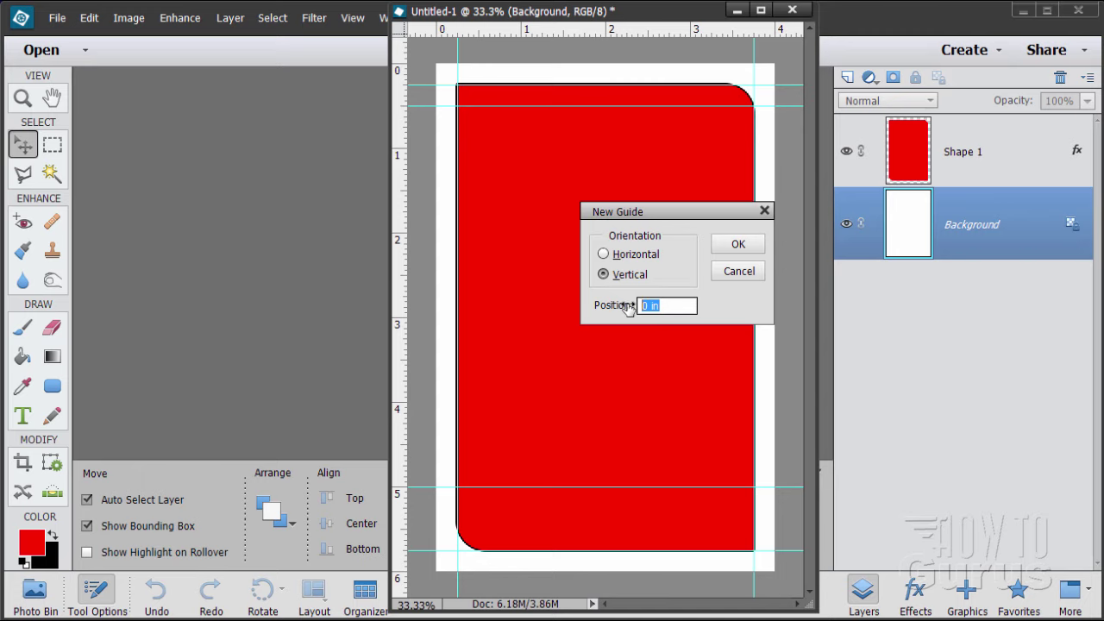
type(".375")
left_click(714, 243)
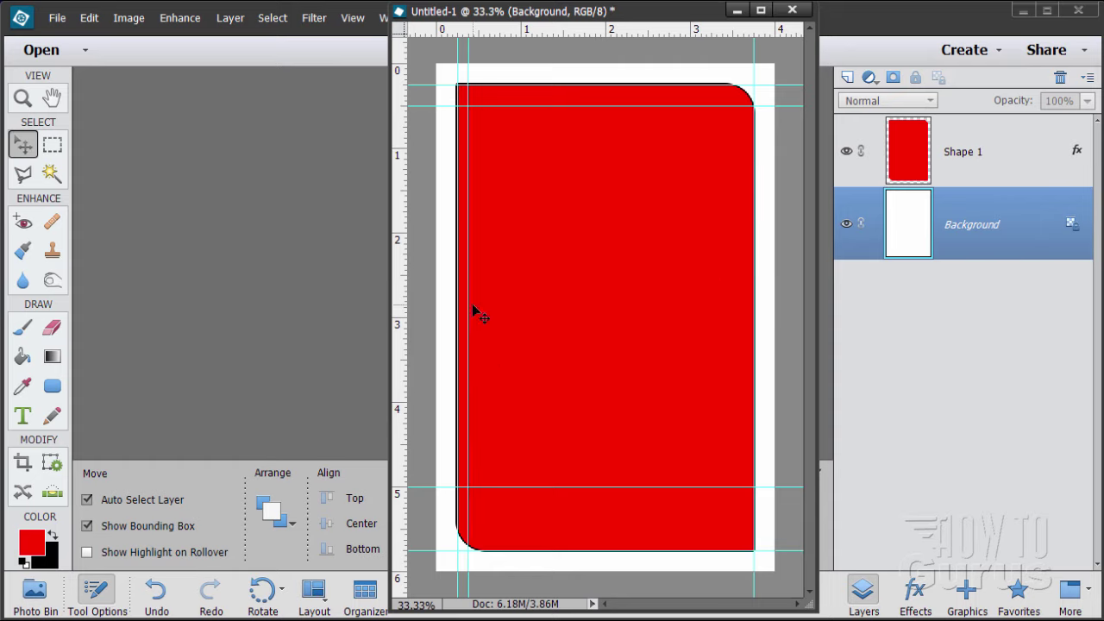
left_click(353, 18)
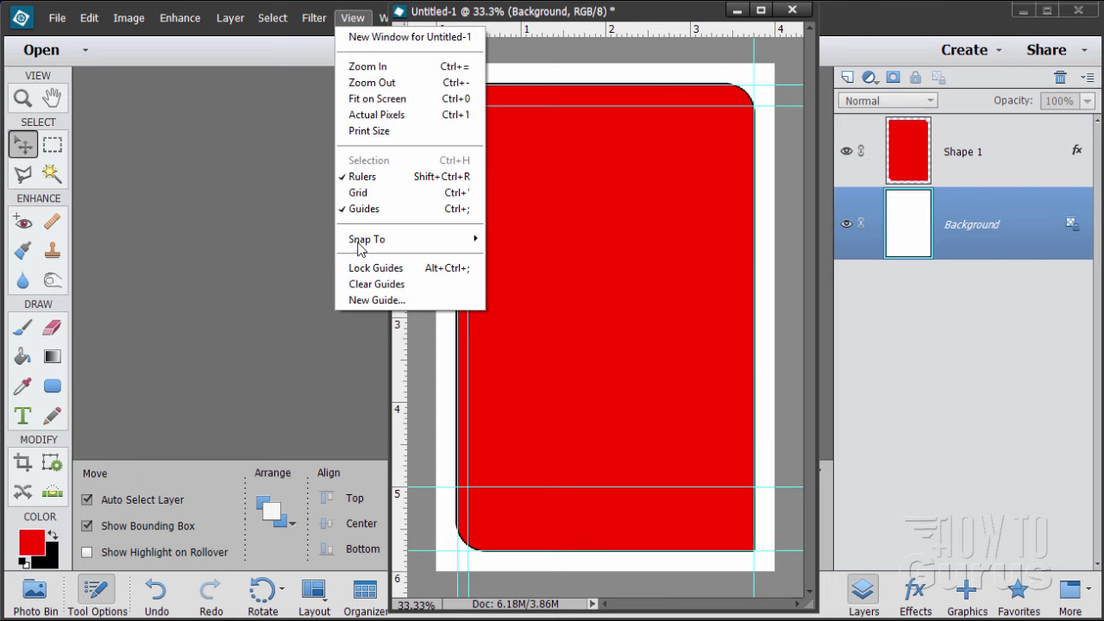
left_click(369, 300)
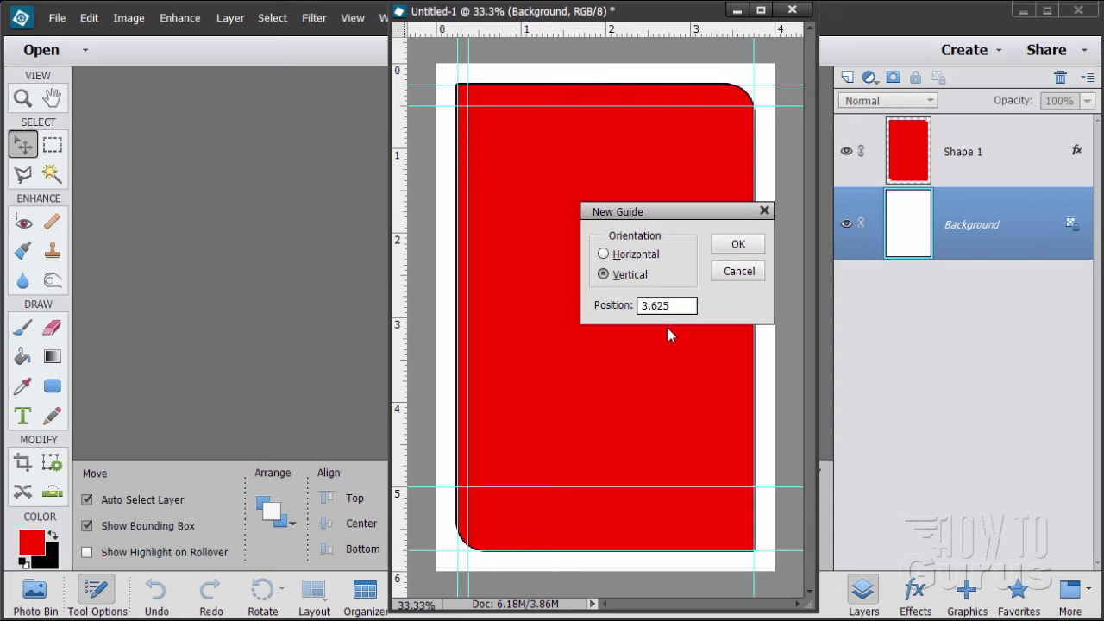
left_click(739, 244)
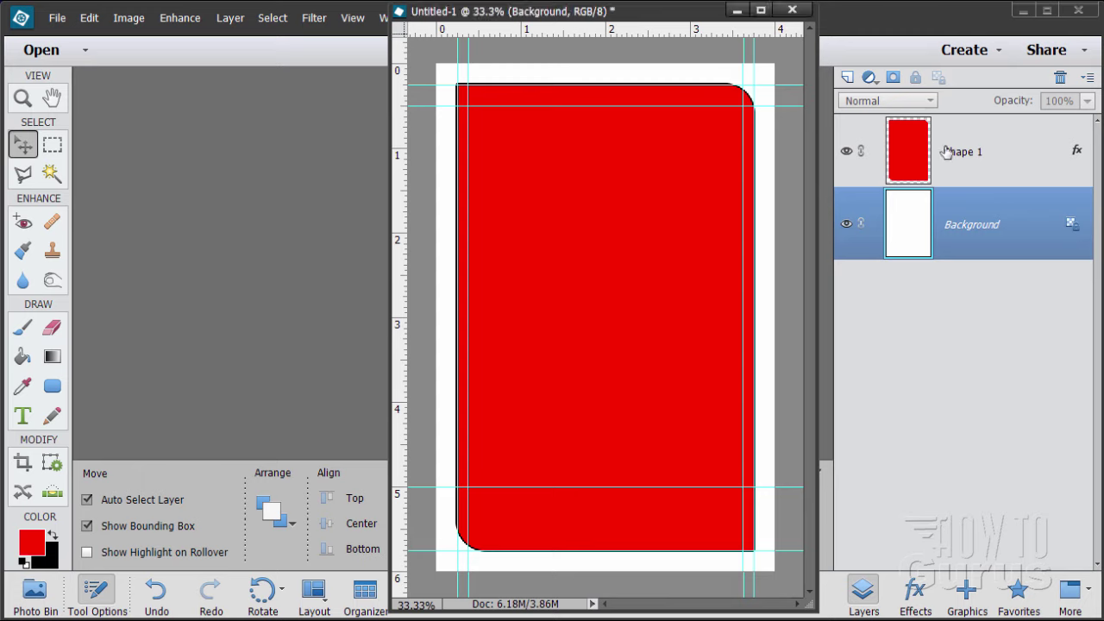
Step: Duplicate the Shape 1 layer and turn off the stroke style on the copy
left_click(877, 165)
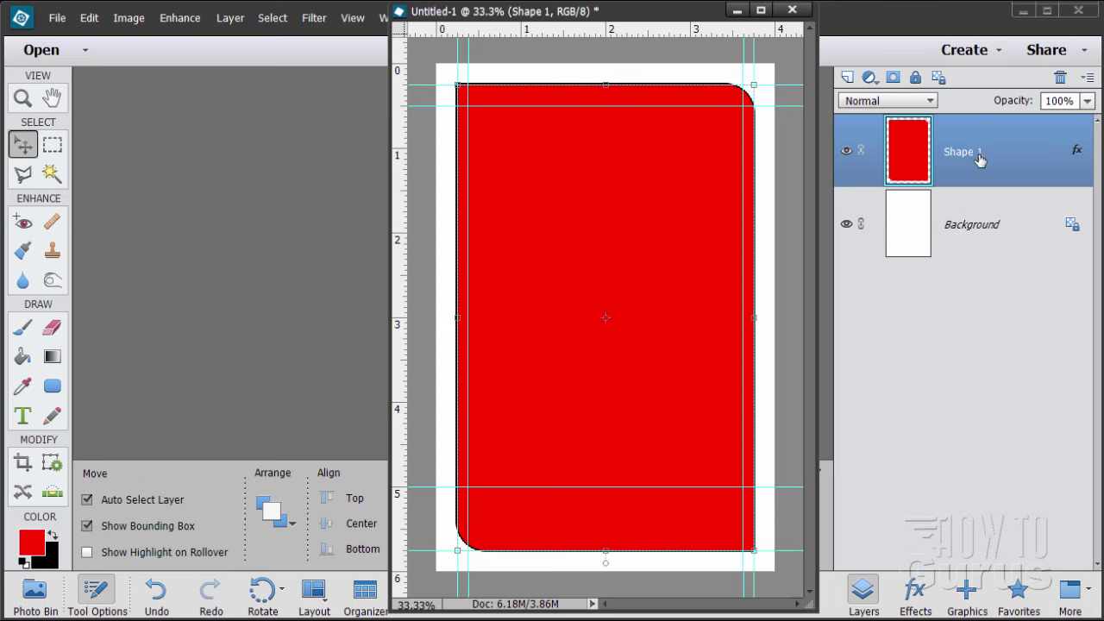
left_click_drag(967, 151, 841, 77)
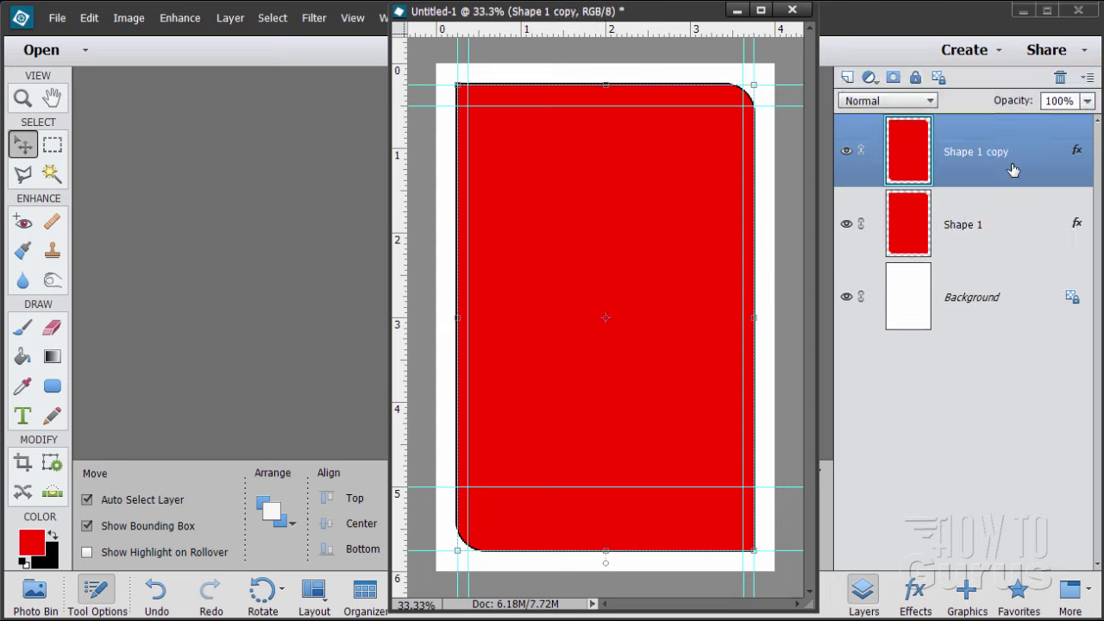
double_click(1077, 152)
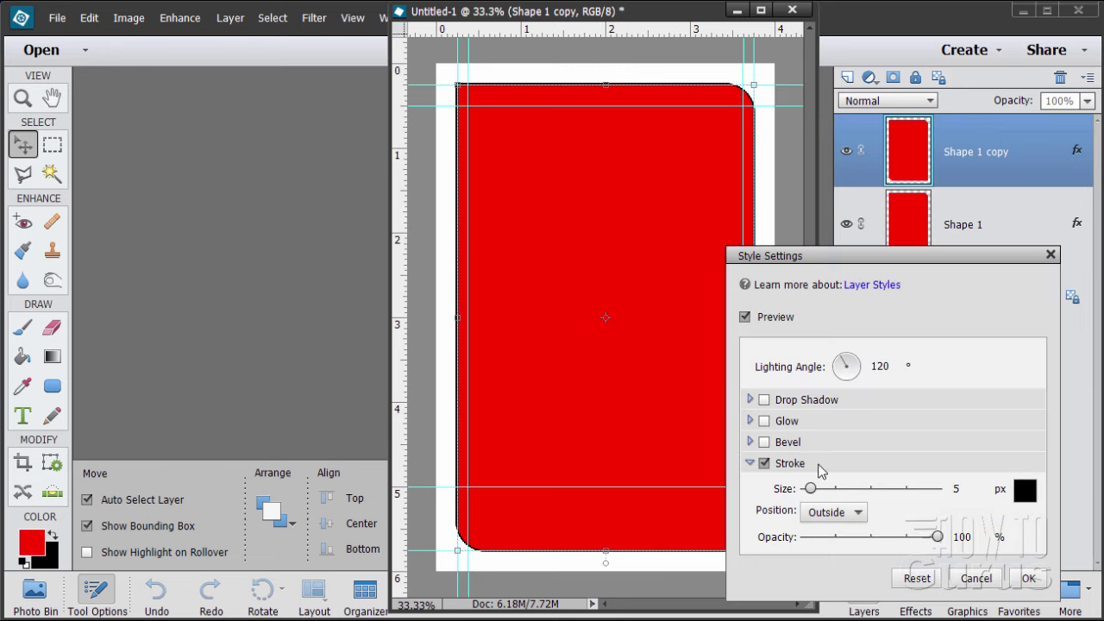
left_click(764, 464)
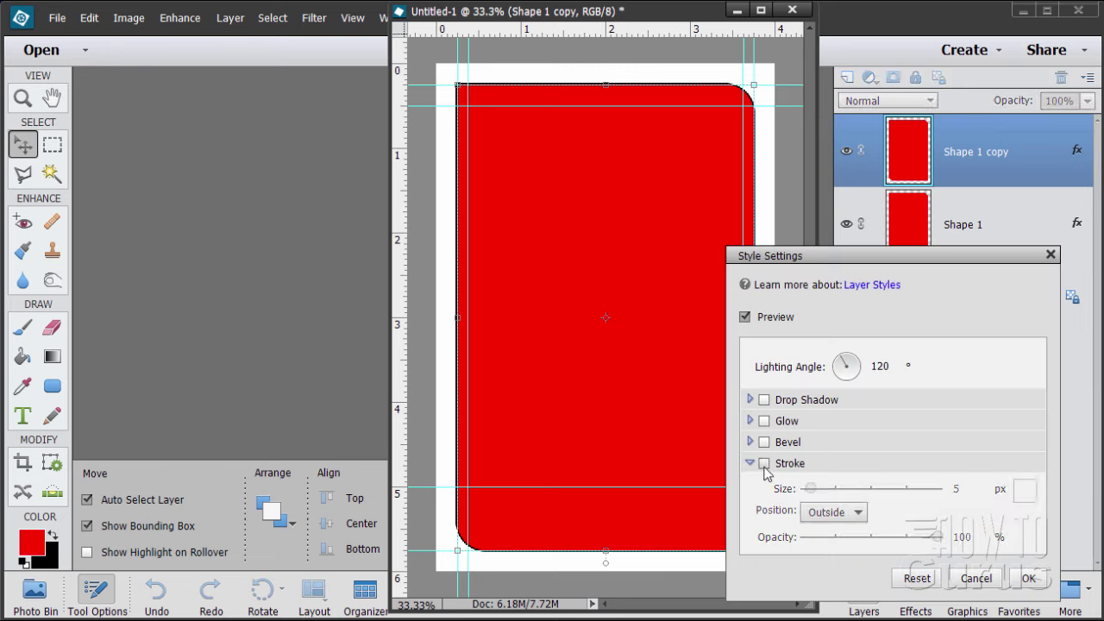
left_click(1029, 579)
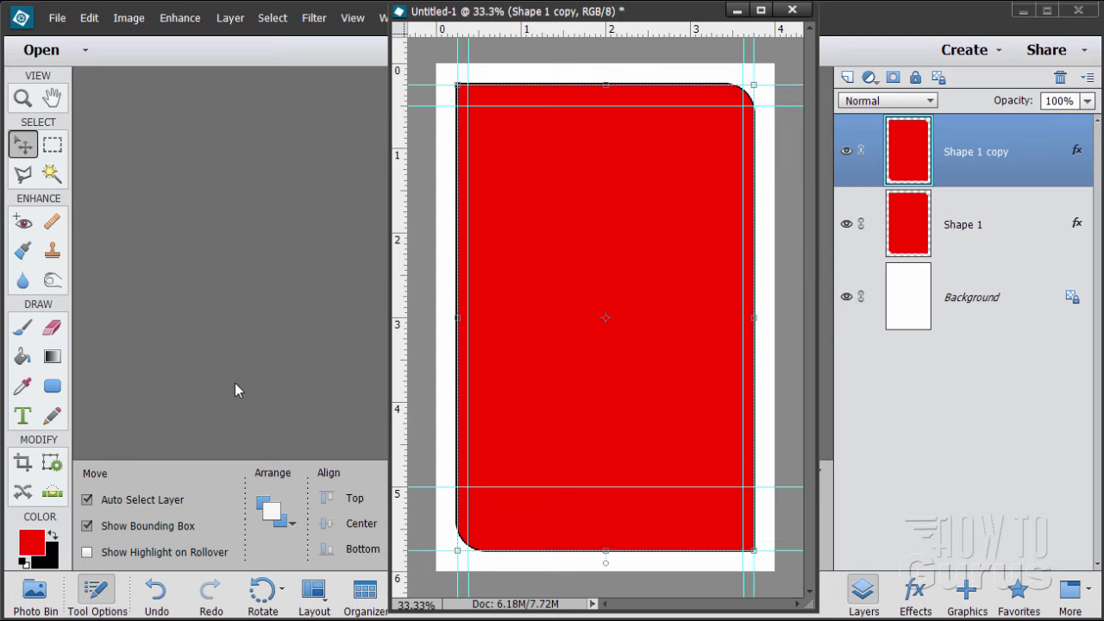
Step: Swap the foreground color to black and fill the Shape 1 copy with the Paint Bucket
left_click(55, 539)
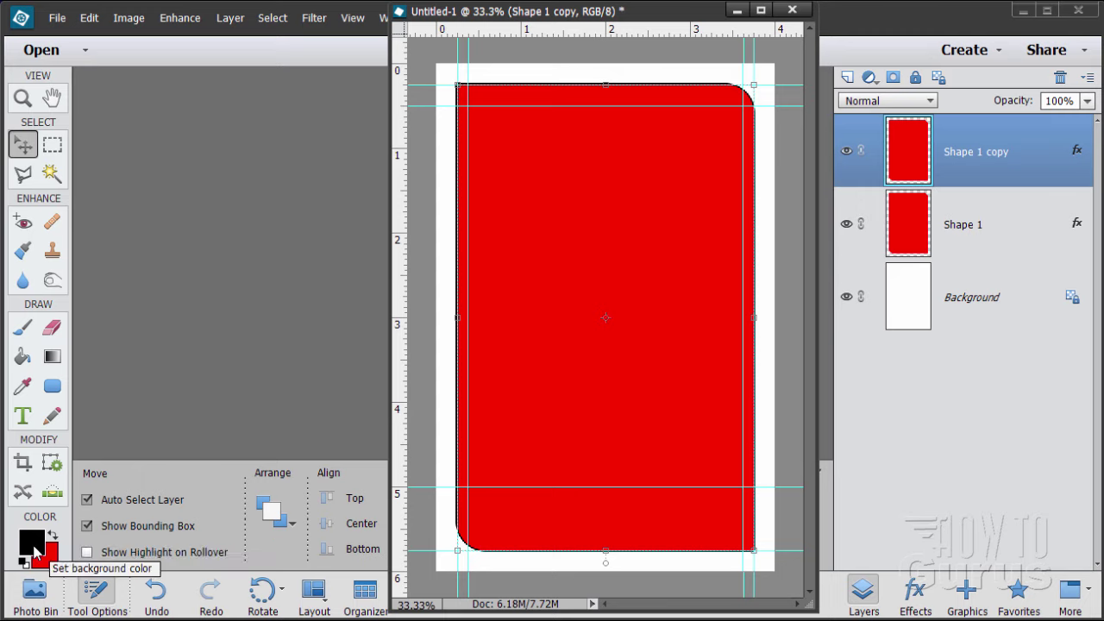
left_click(31, 359)
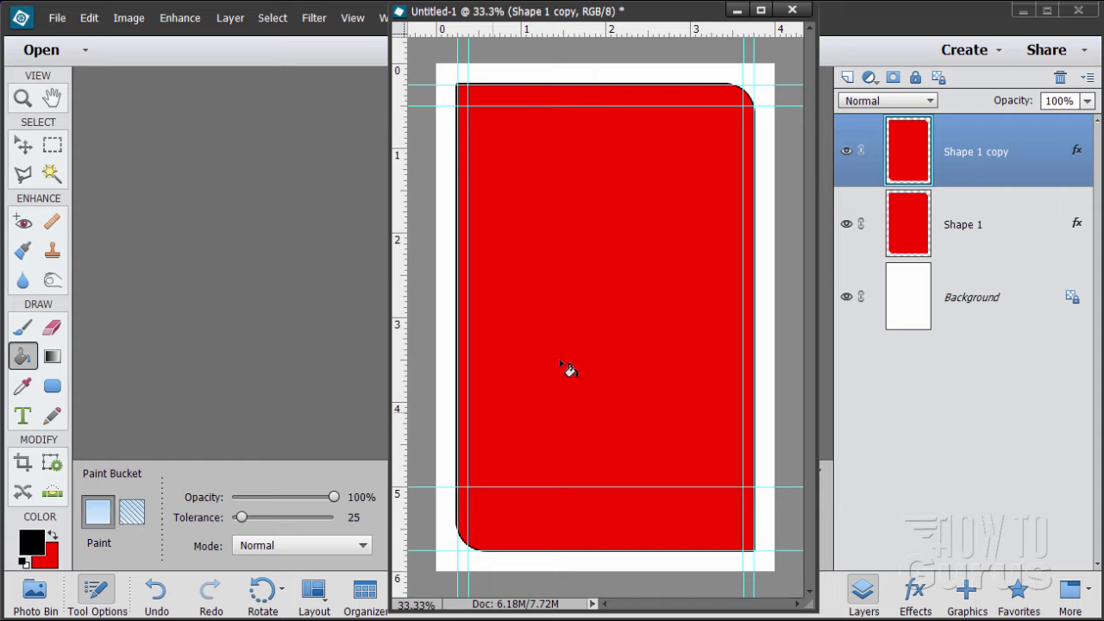
left_click(587, 319)
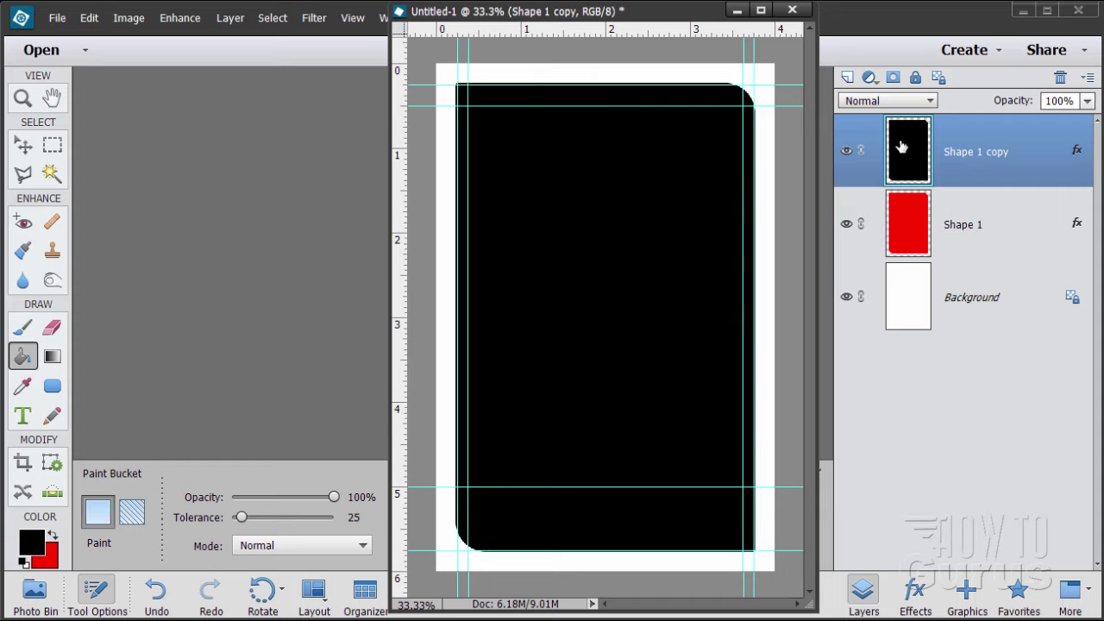
Step: Resize the black Shape 1 copy with the Move tool so all four edges meet the inner guides, and commit the transform
left_click(22, 145)
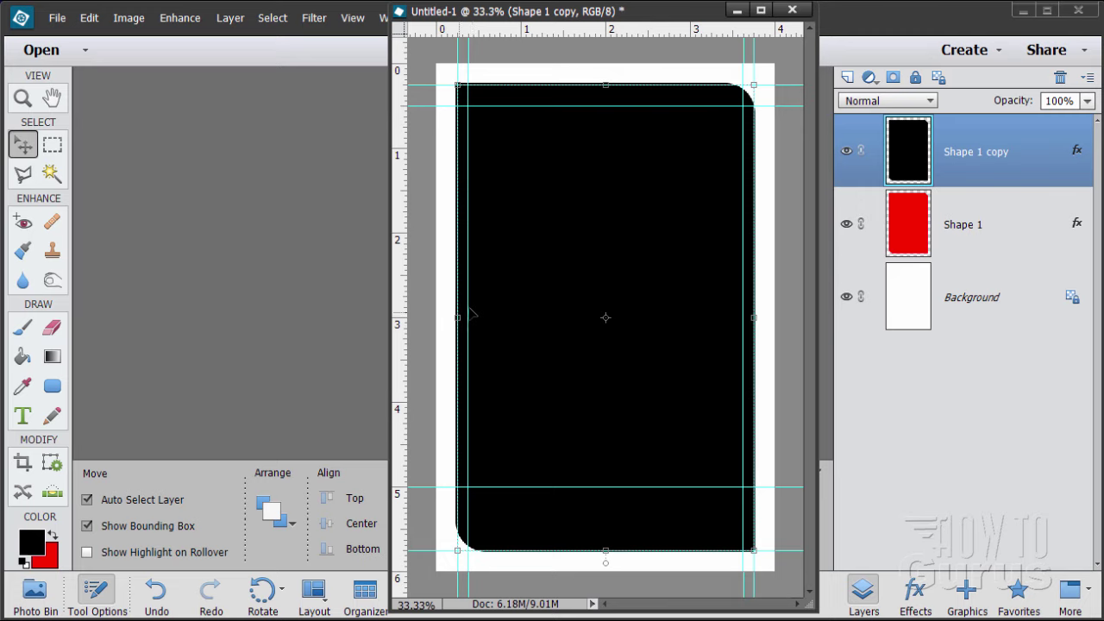
left_click(845, 151)
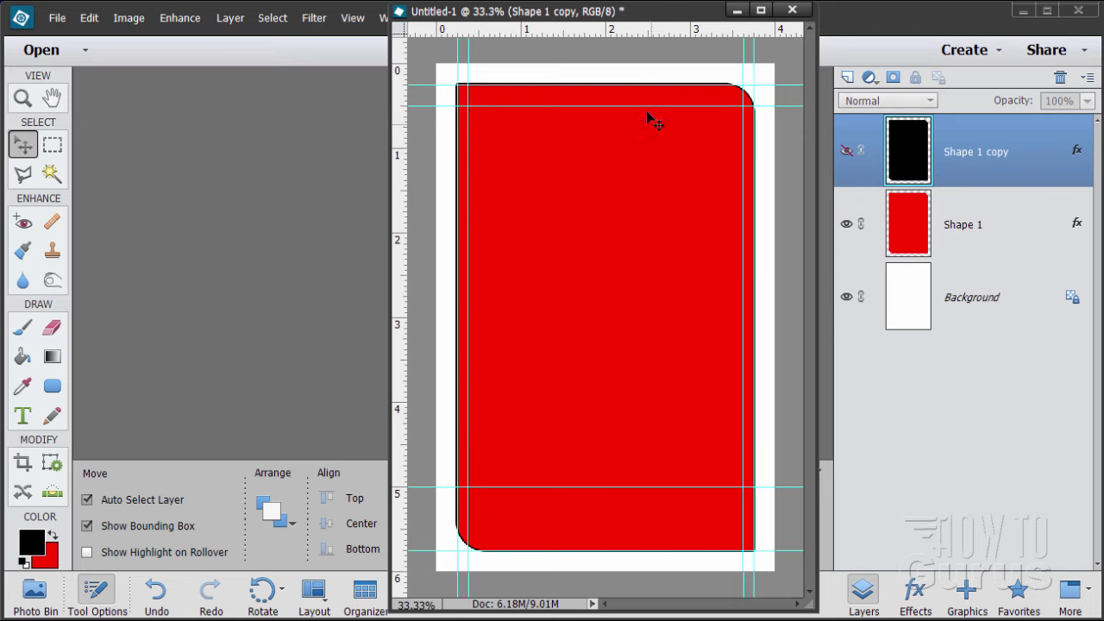
left_click(845, 151)
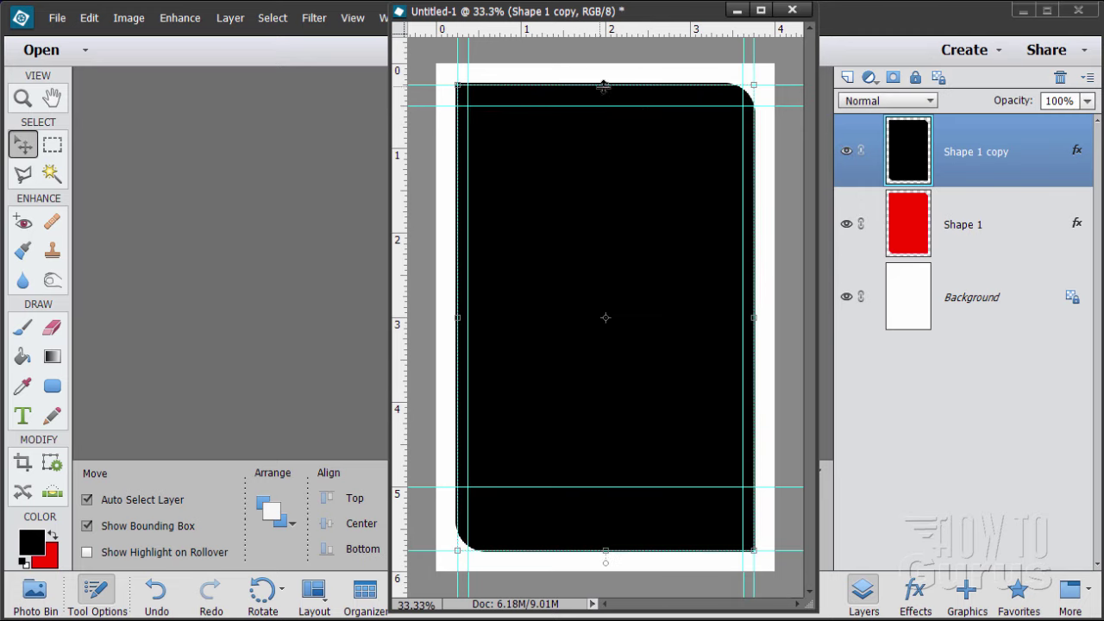
left_click_drag(607, 82, 606, 103)
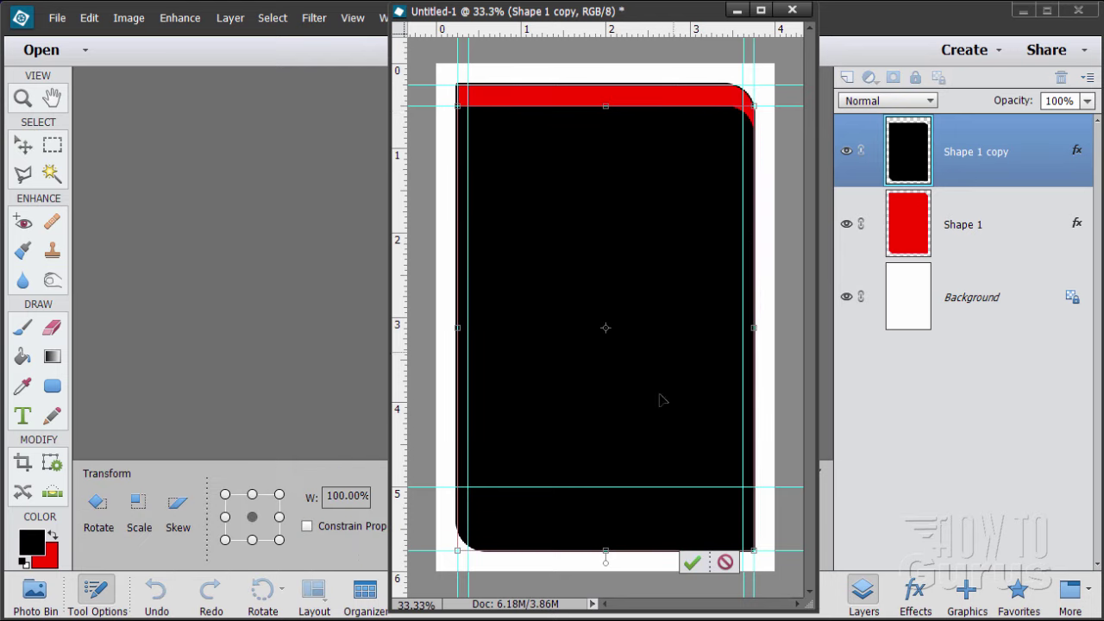
left_click_drag(605, 549, 604, 488)
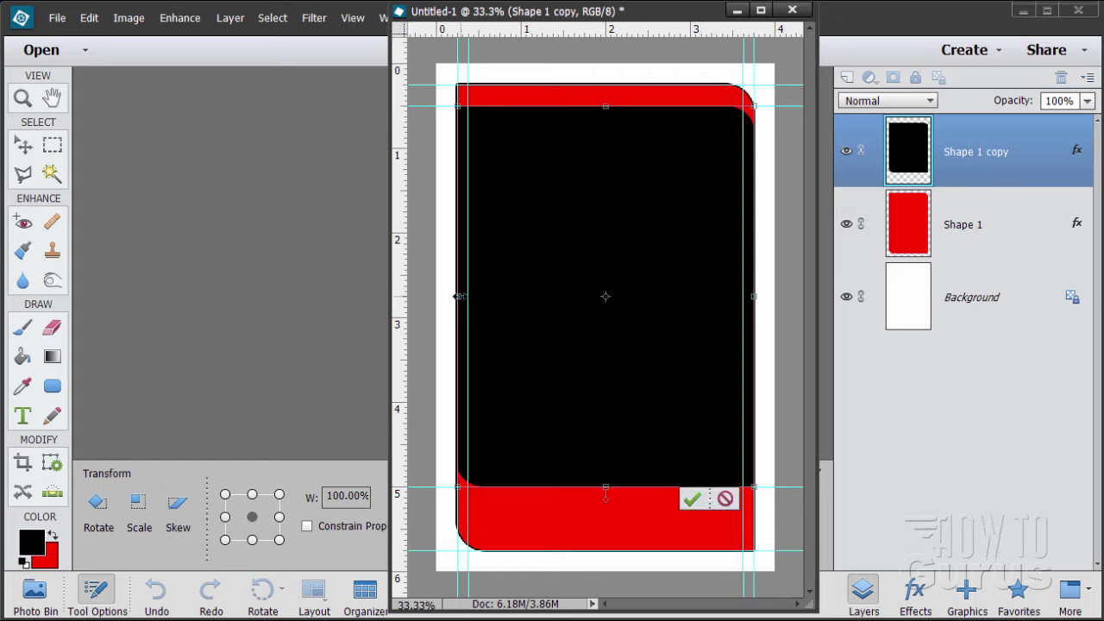
left_click_drag(456, 296, 468, 295)
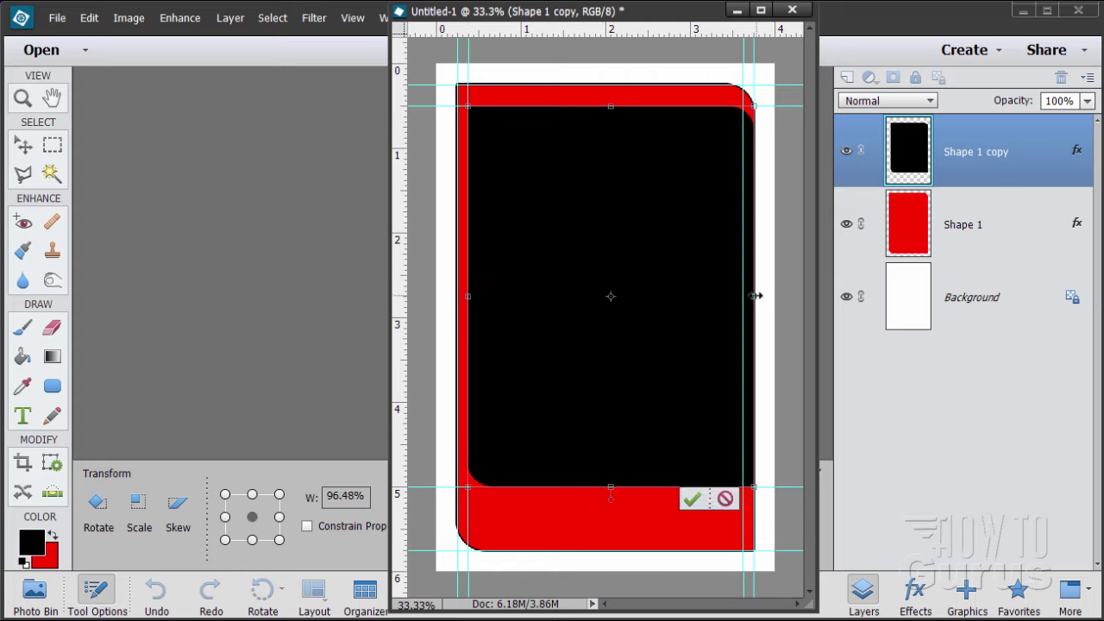
left_click_drag(755, 296, 743, 296)
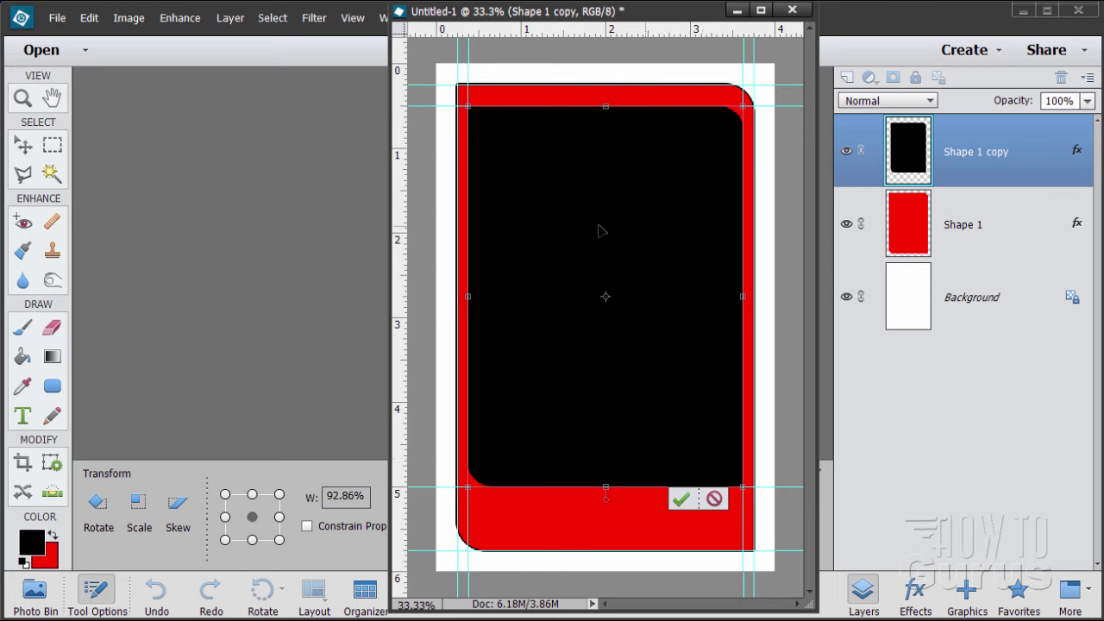
left_click(681, 499)
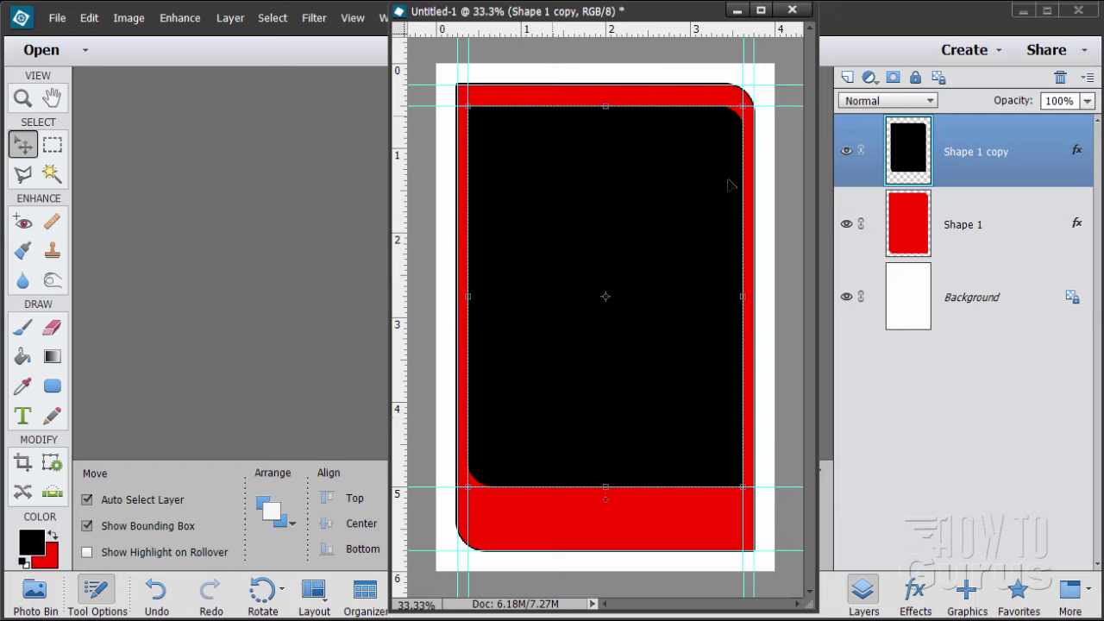
key("ctrl+z")
double_click(1076, 153)
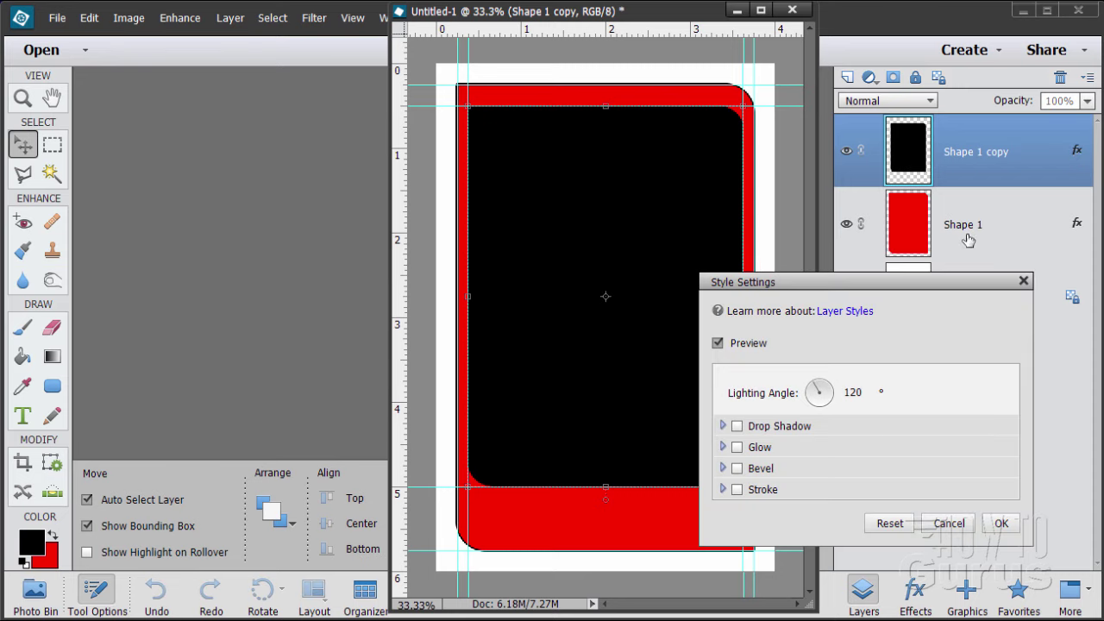
left_click(949, 524)
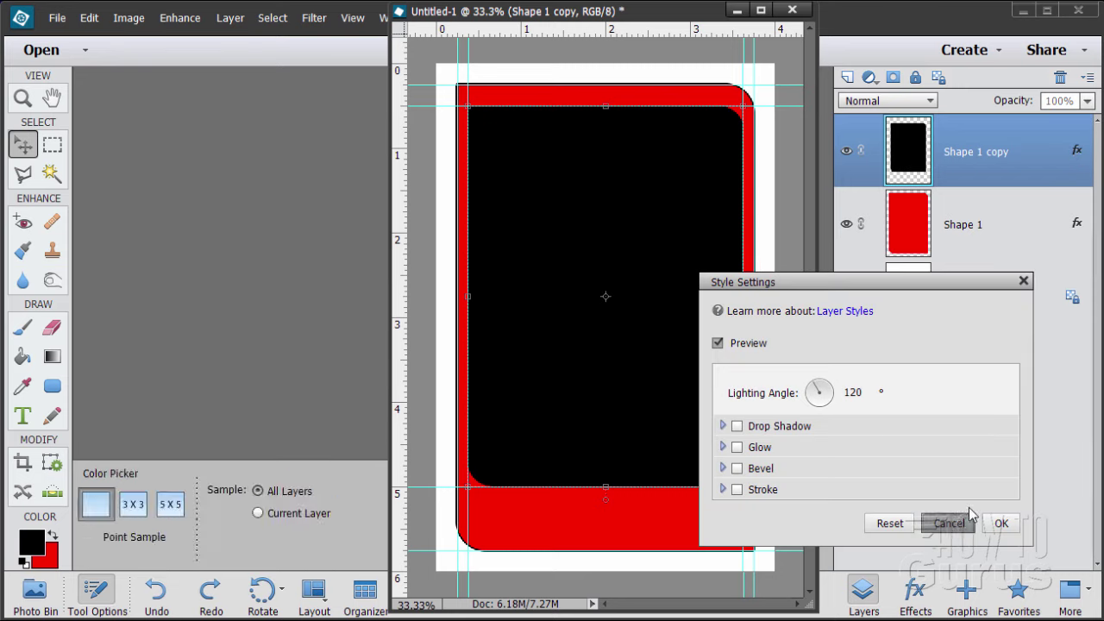
Step: Add a stroke layer style to Shape 1 copy with position Inside and size 40 px
left_click(230, 20)
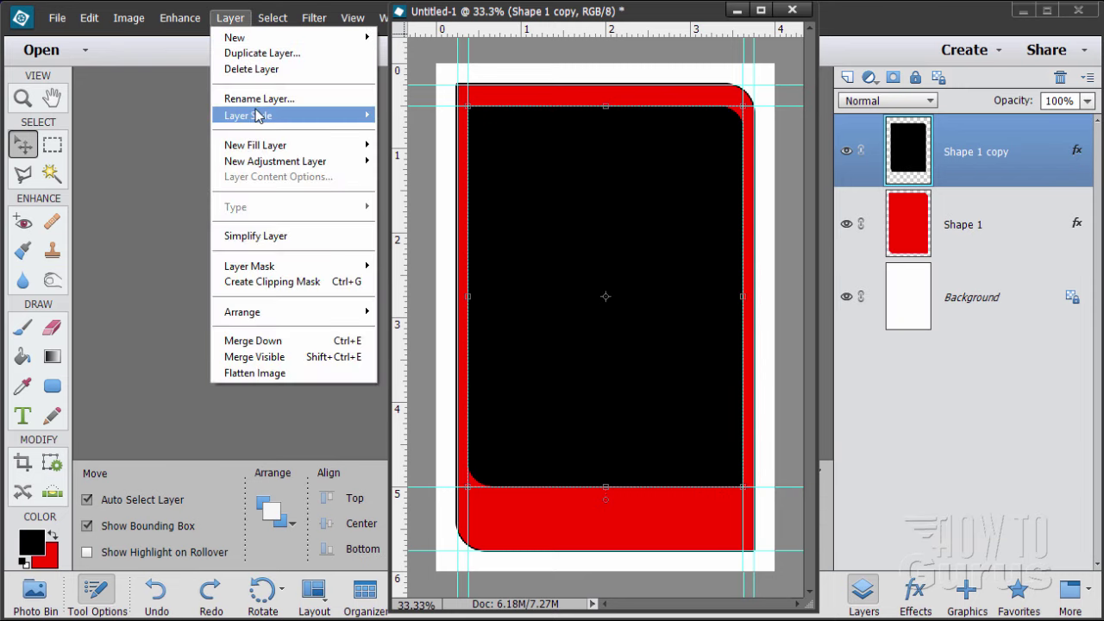
mouse_move(261, 119)
left_click(399, 121)
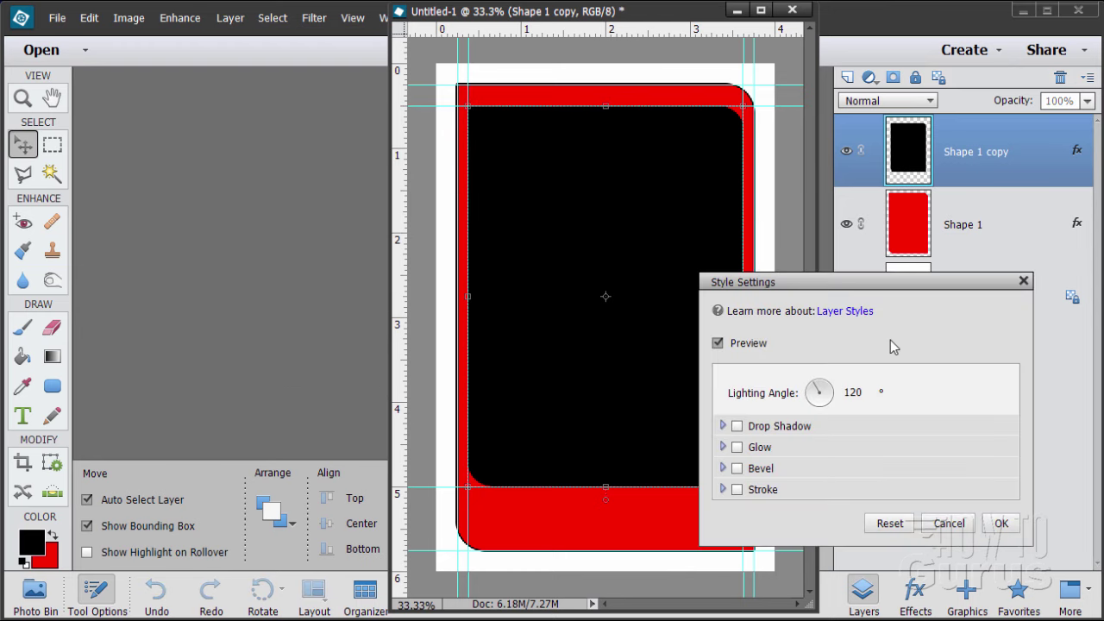
left_click(737, 489)
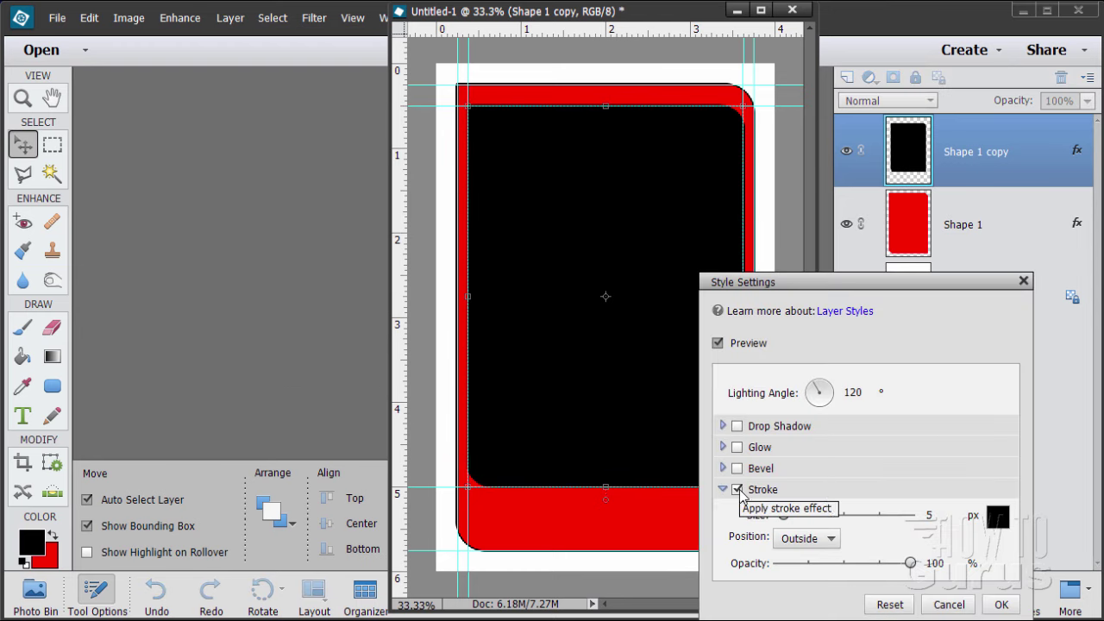
left_click_drag(883, 287, 884, 243)
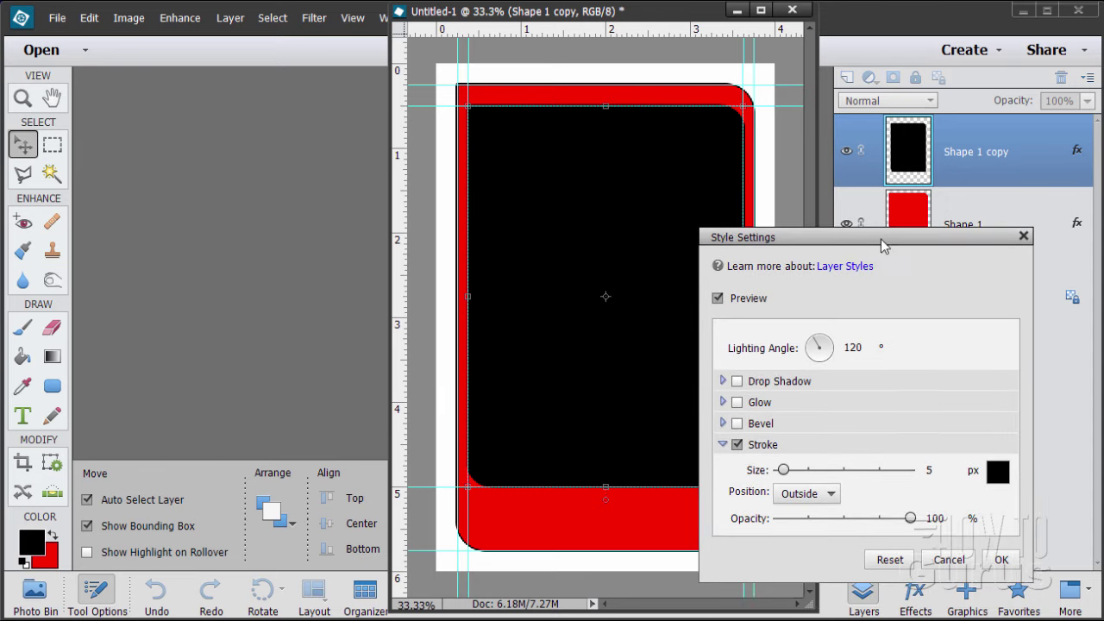
left_click(788, 497)
left_click(794, 525)
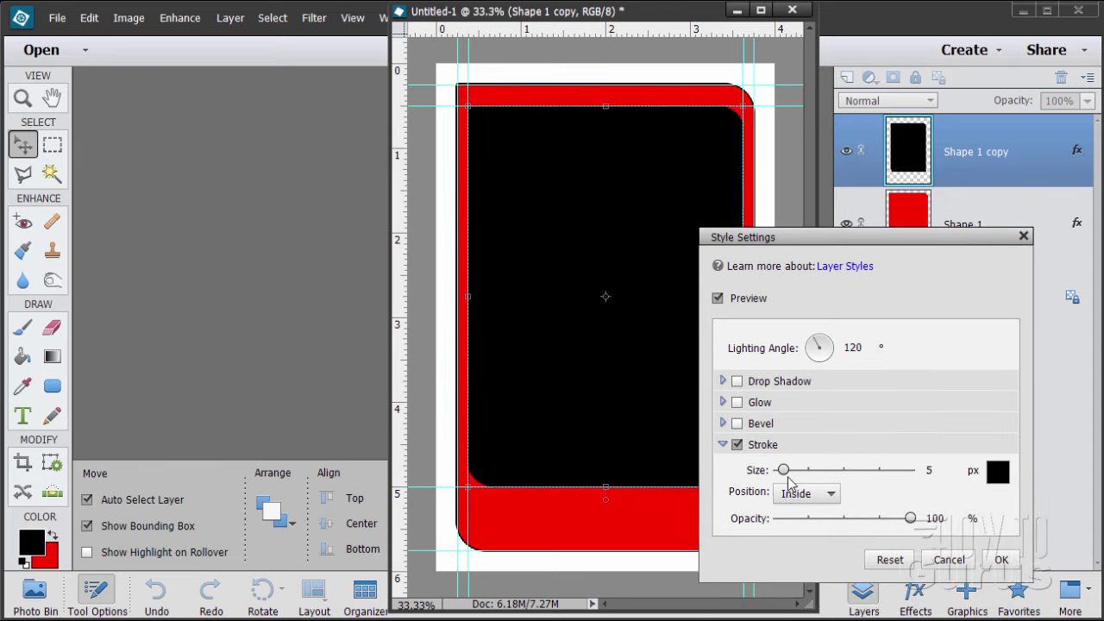
left_click(932, 471)
type("40")
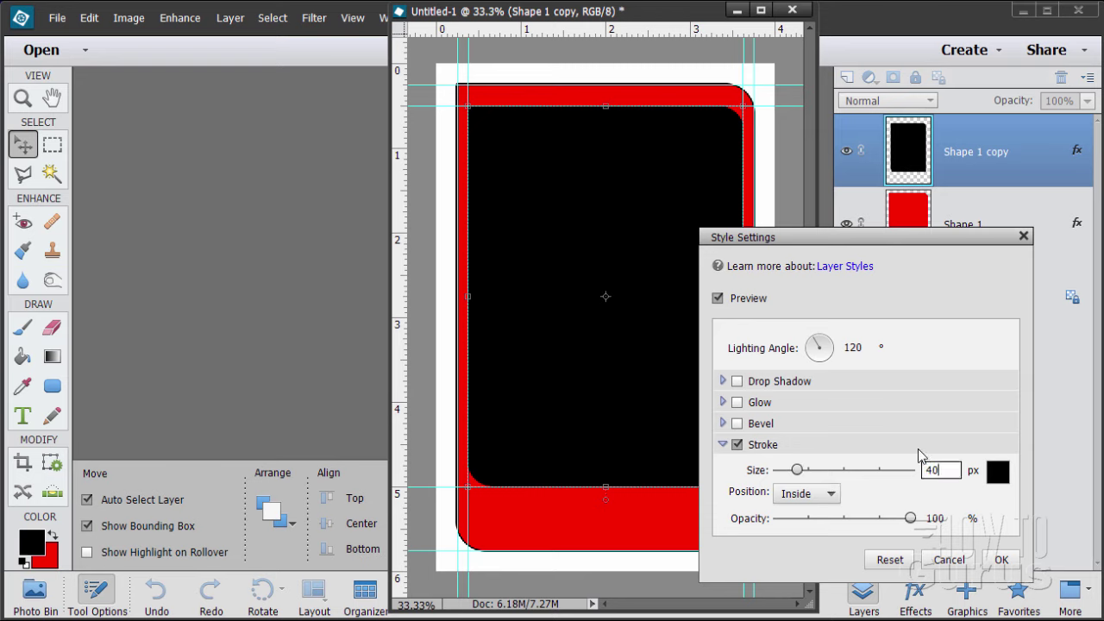
Step: Set the inner panel's stroke color to bright blue 00ccff and apply the style settings
left_click(999, 472)
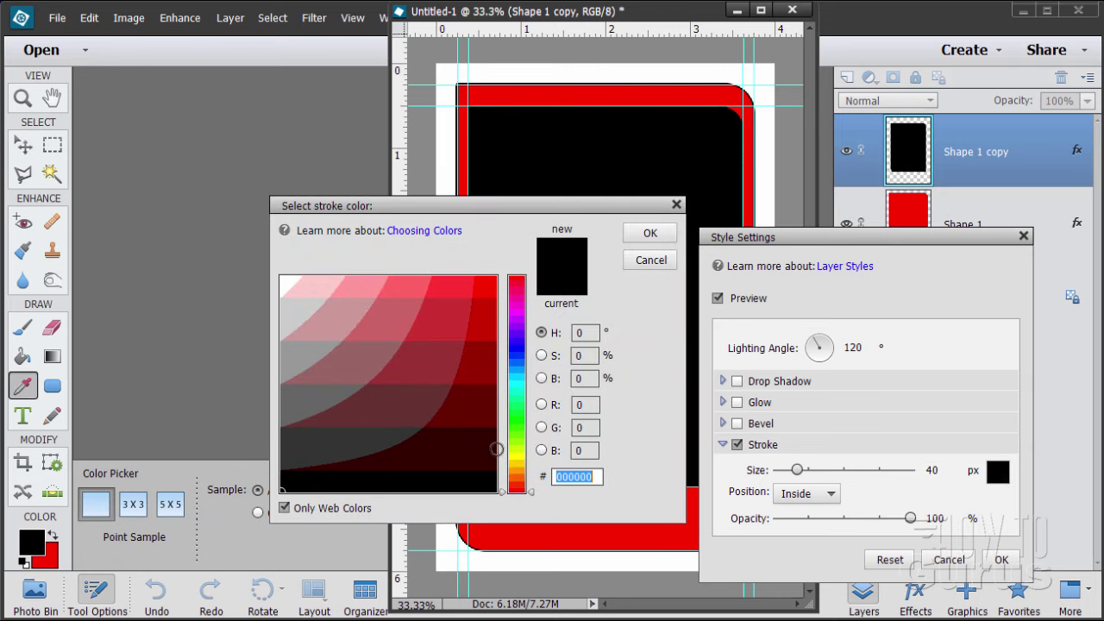
left_click(516, 378)
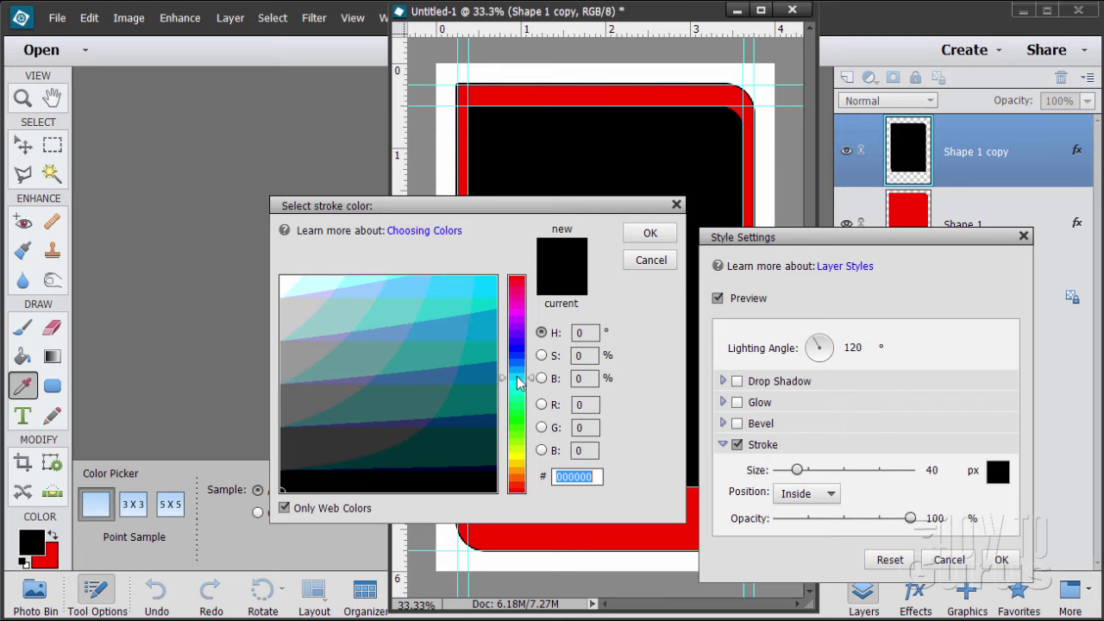
left_click(487, 287)
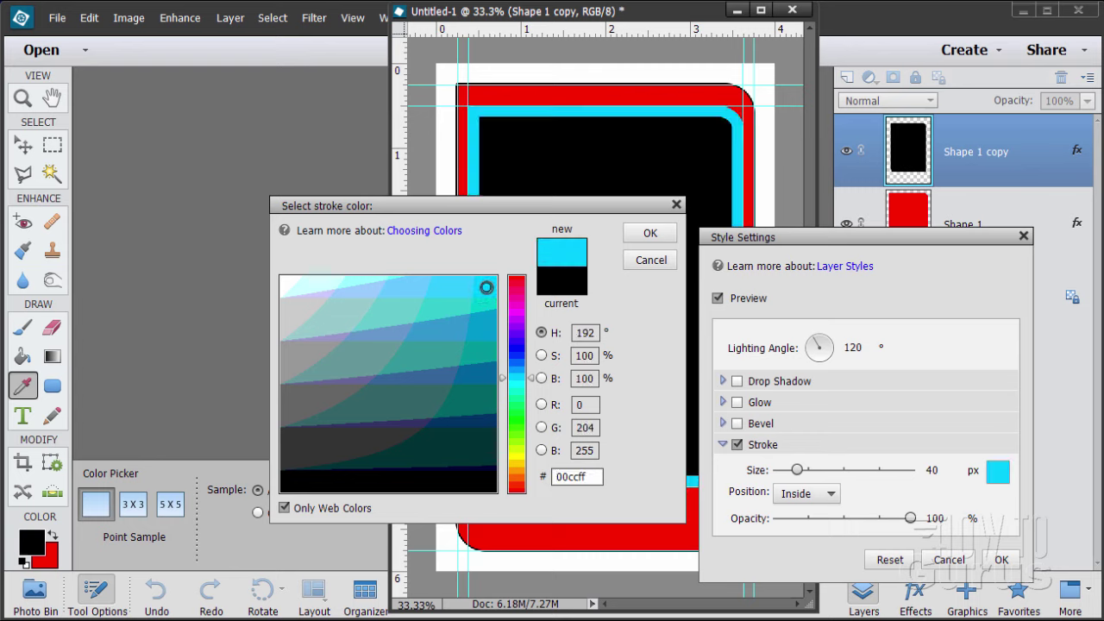
left_click(593, 474)
key("End")
left_click(649, 233)
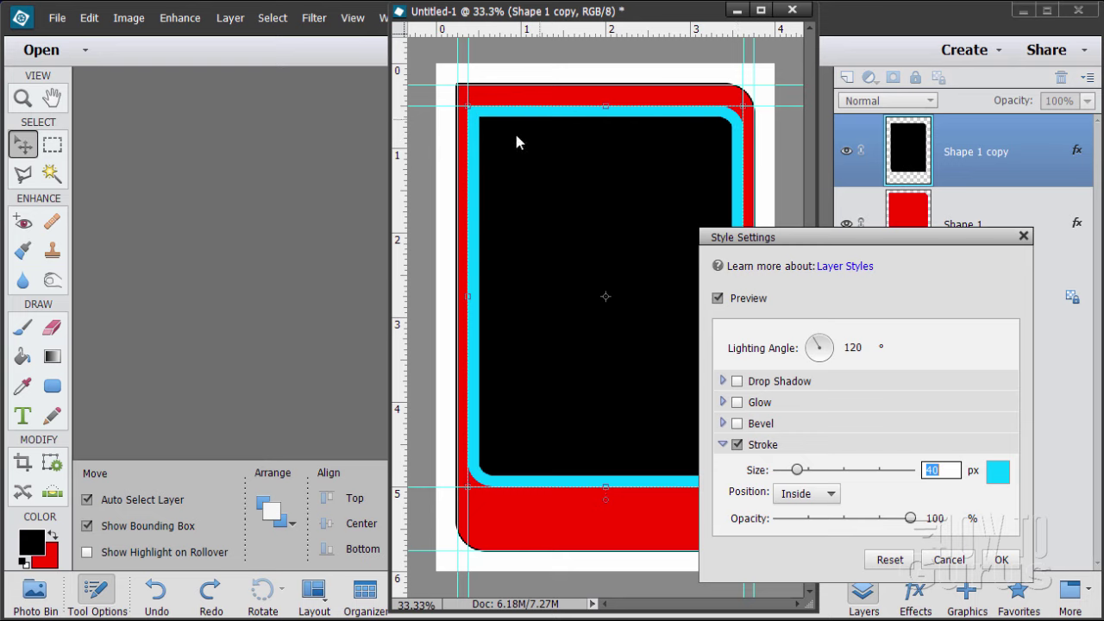
left_click(999, 560)
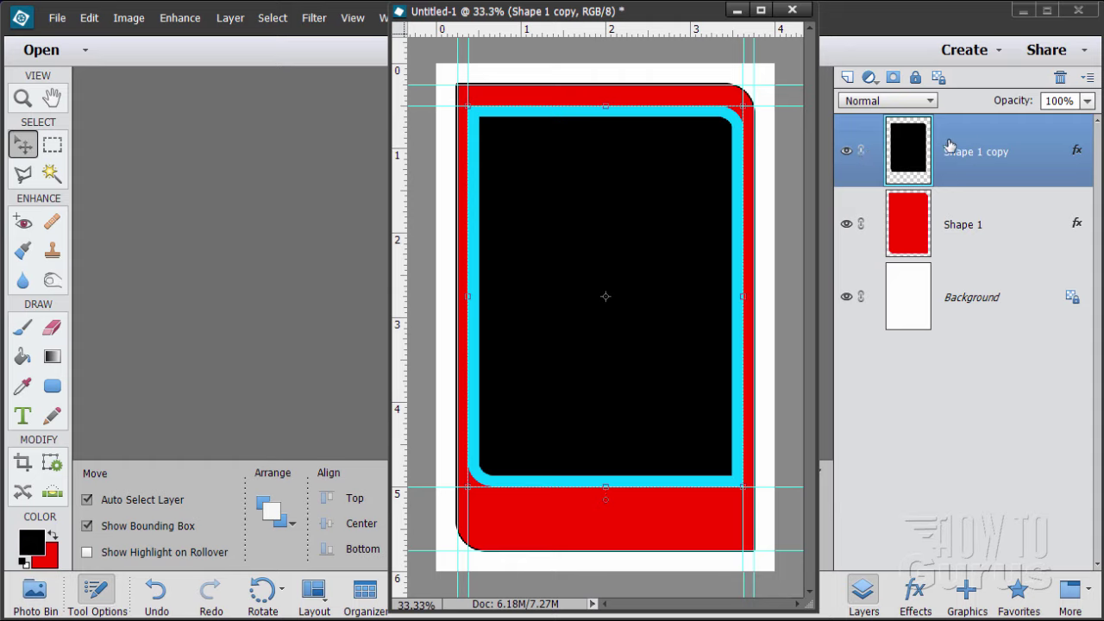
Step: Duplicate the Shape 1 copy layer, hide the original, and simplify the duplicate
left_click_drag(909, 158, 849, 77)
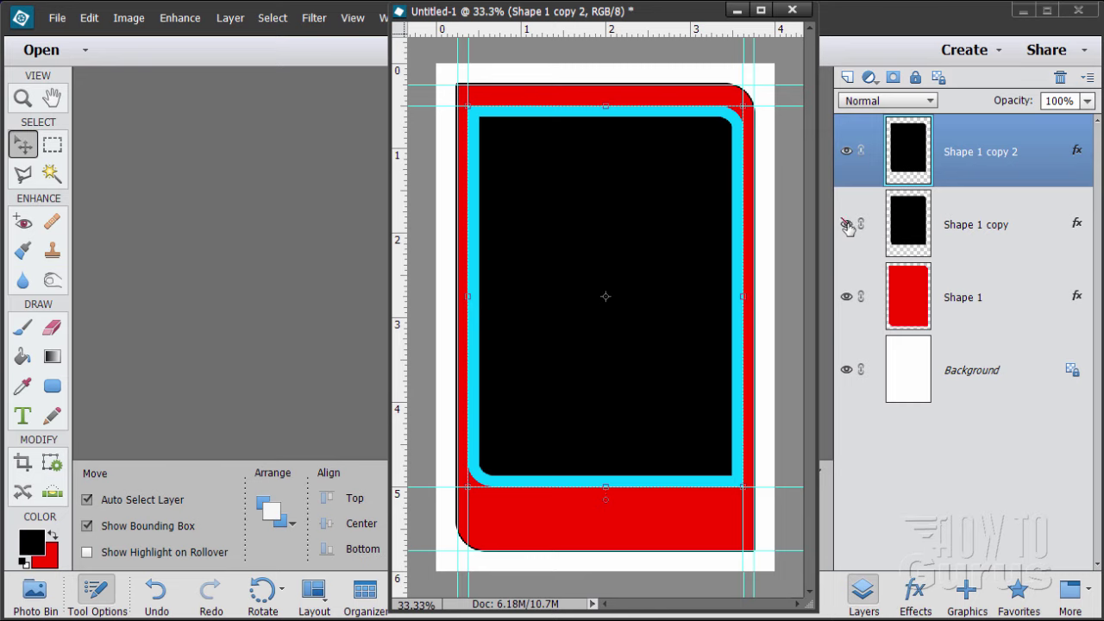
left_click(847, 224)
right_click(955, 155)
left_click(999, 250)
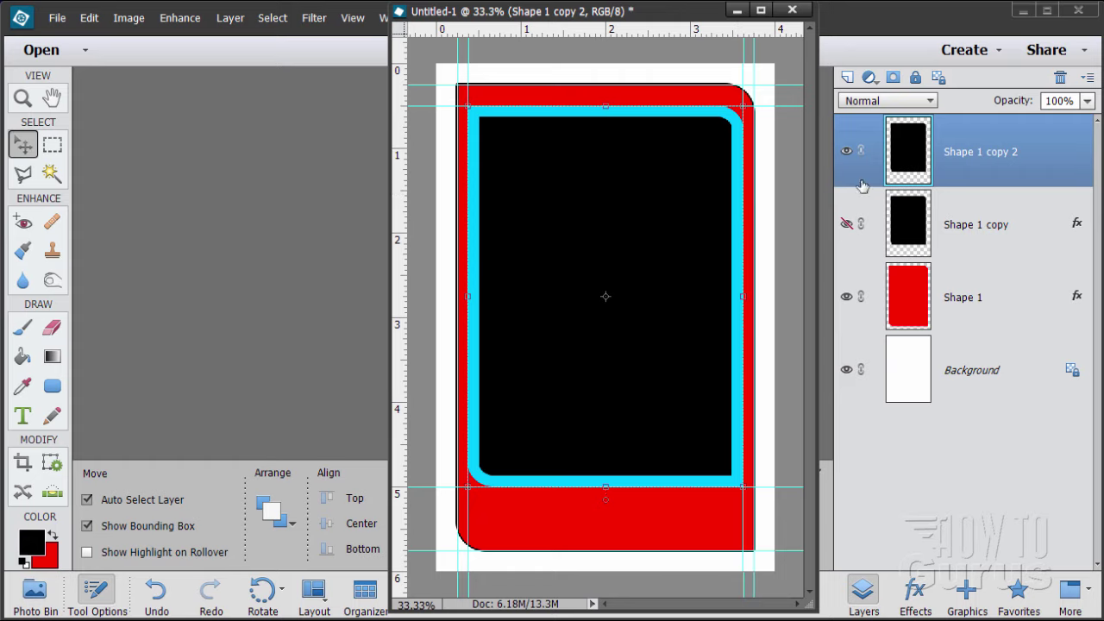
Step: Select the black area inside the blue frame with the Magic Wand and clear the selection
left_click(51, 175)
left_click(566, 238)
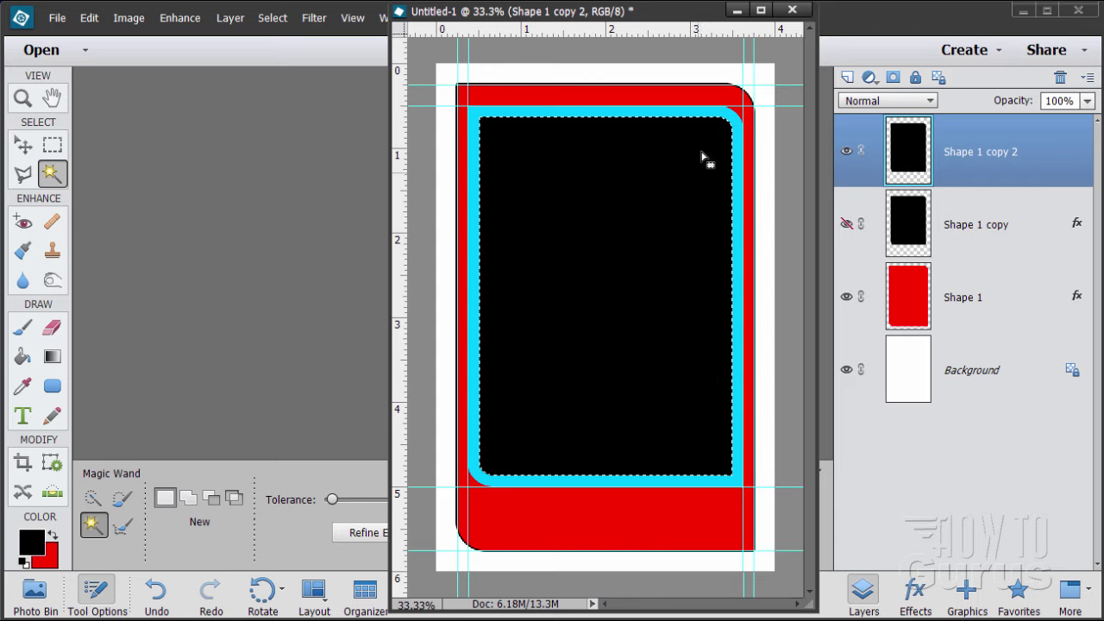
left_click(273, 17)
left_click(280, 53)
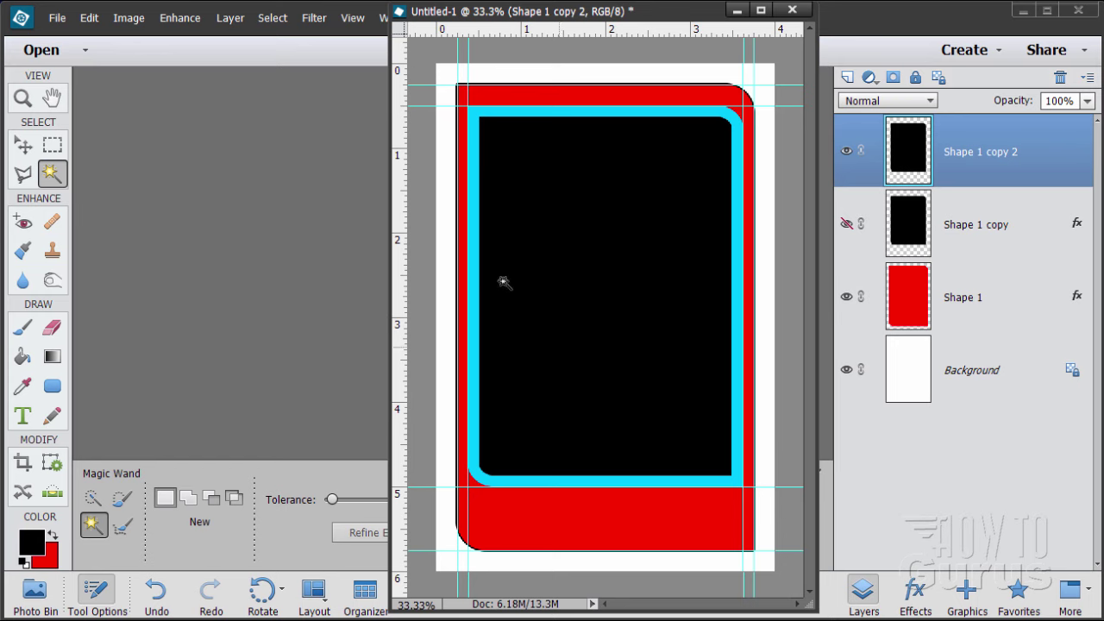
Step: Copy the baseball-92382_1920.jpg photo into the card as a layer and place its lower edge on the 5 in guide
left_click(23, 146)
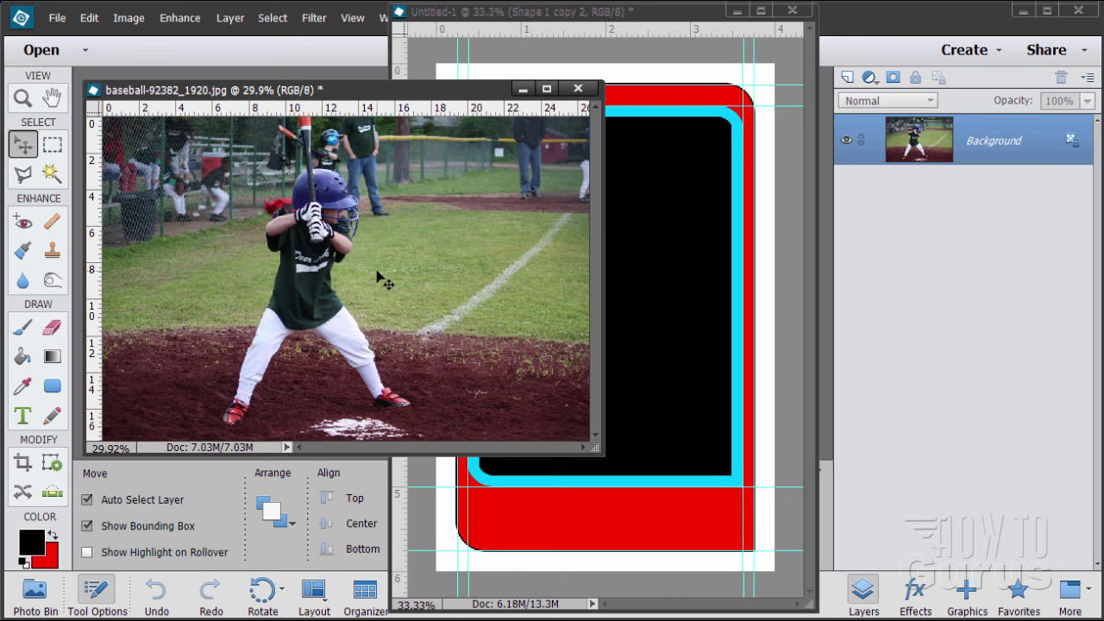
left_click_drag(403, 97, 915, 245)
left_click_drag(966, 143, 595, 175)
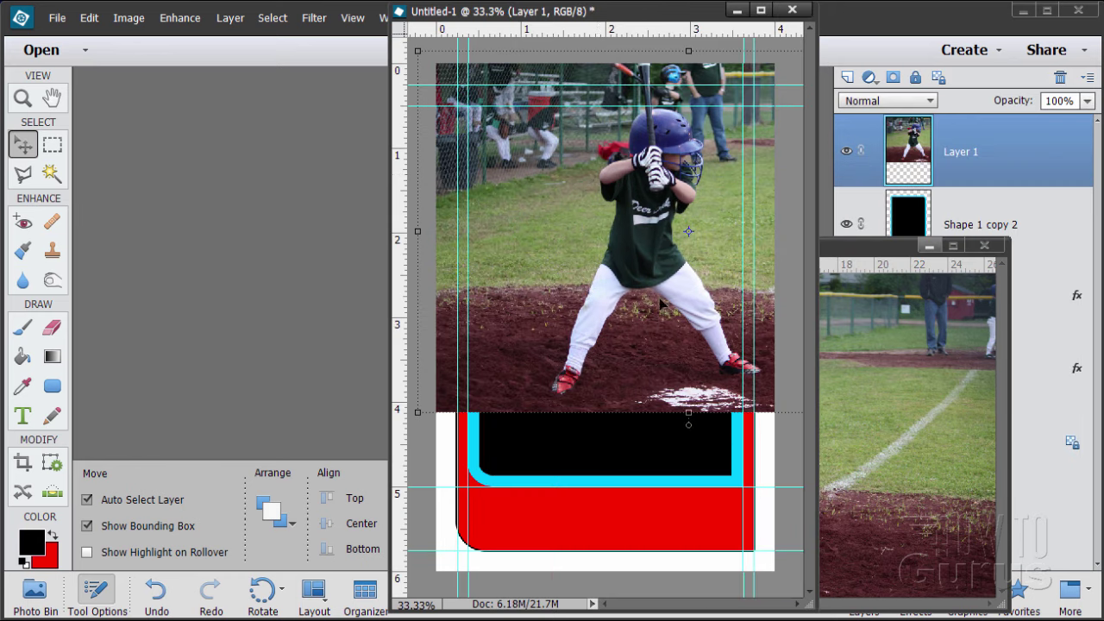
left_click_drag(658, 276, 630, 350)
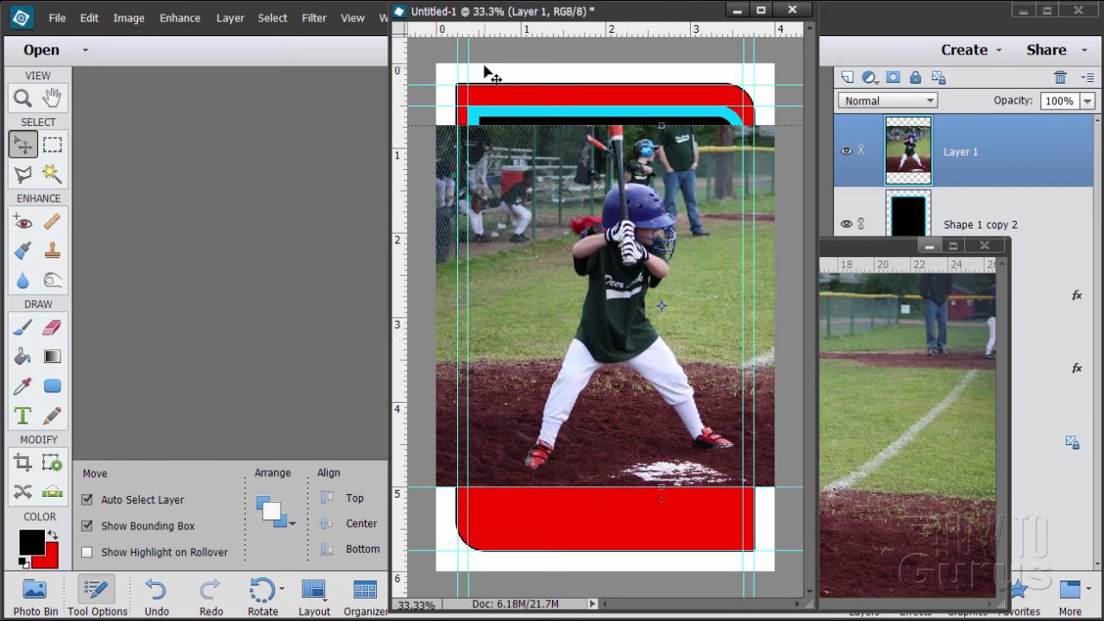
Step: Close the baseball-92382_1920.jpg photo, leaving the card document open
mouse_move(620, 17)
left_mouse_down()
mouse_move(522, 41)
mouse_move(617, 19)
left_mouse_up()
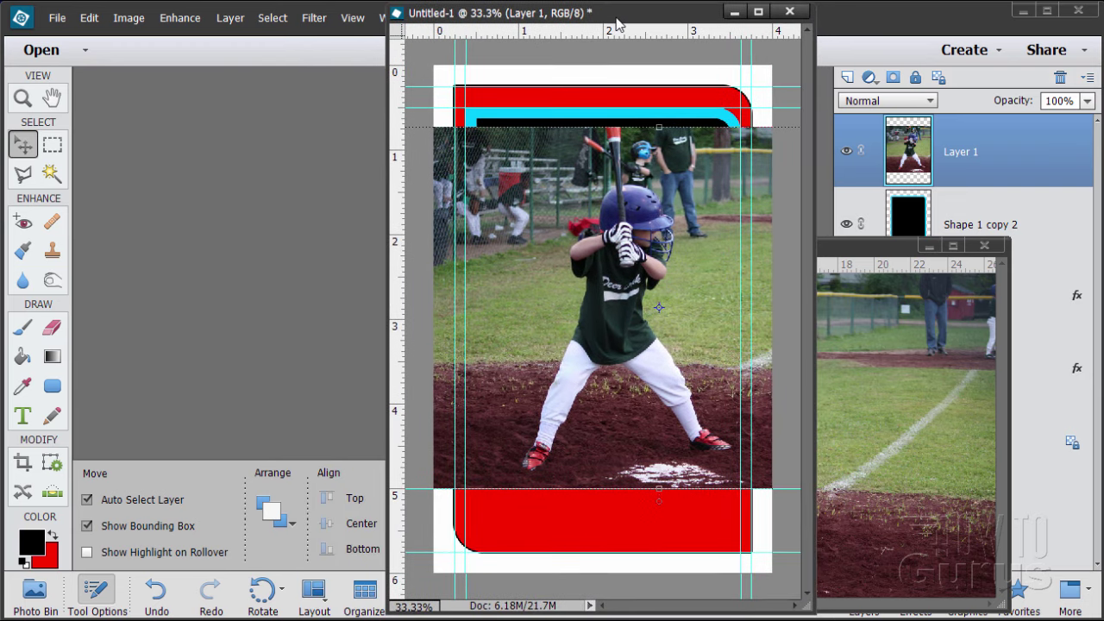
left_click(876, 245)
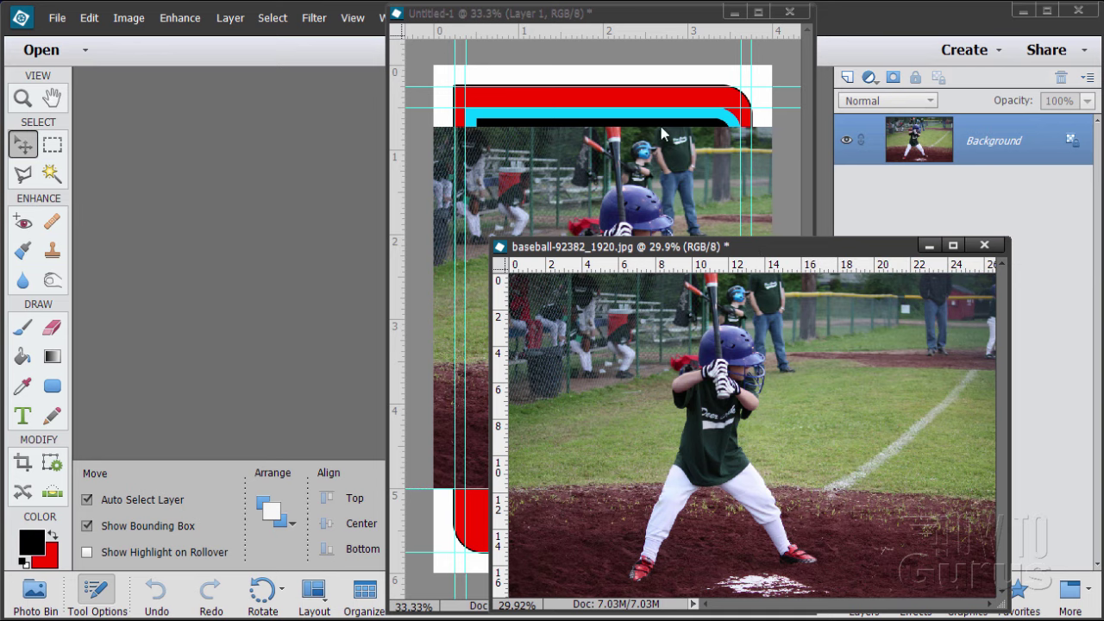
left_click(985, 246)
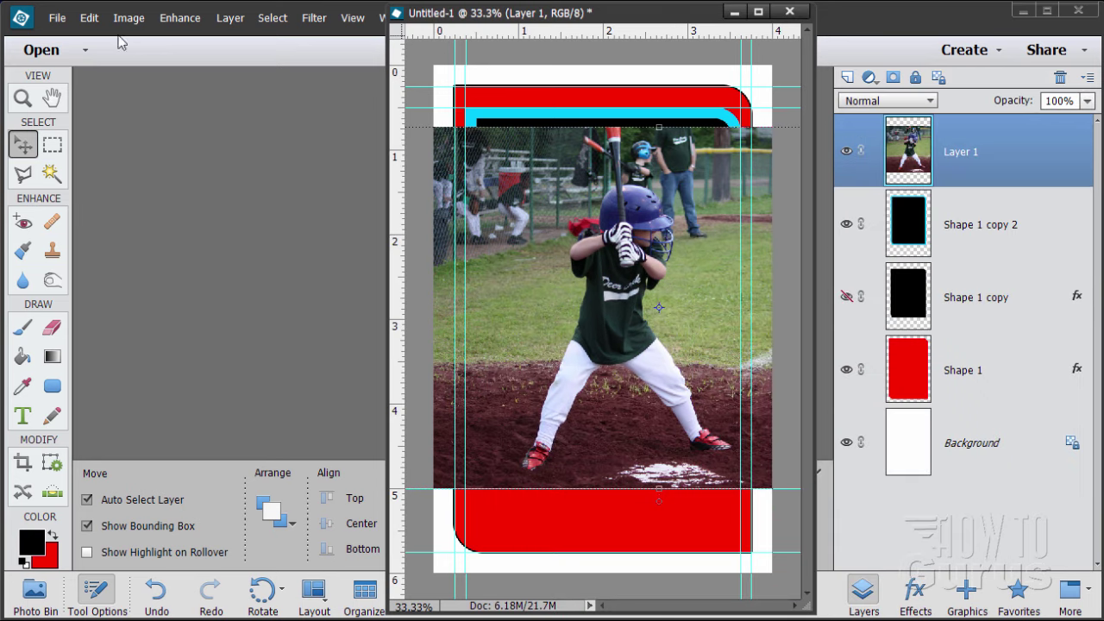
Step: Check the floating document options in the General preferences
left_click(88, 18)
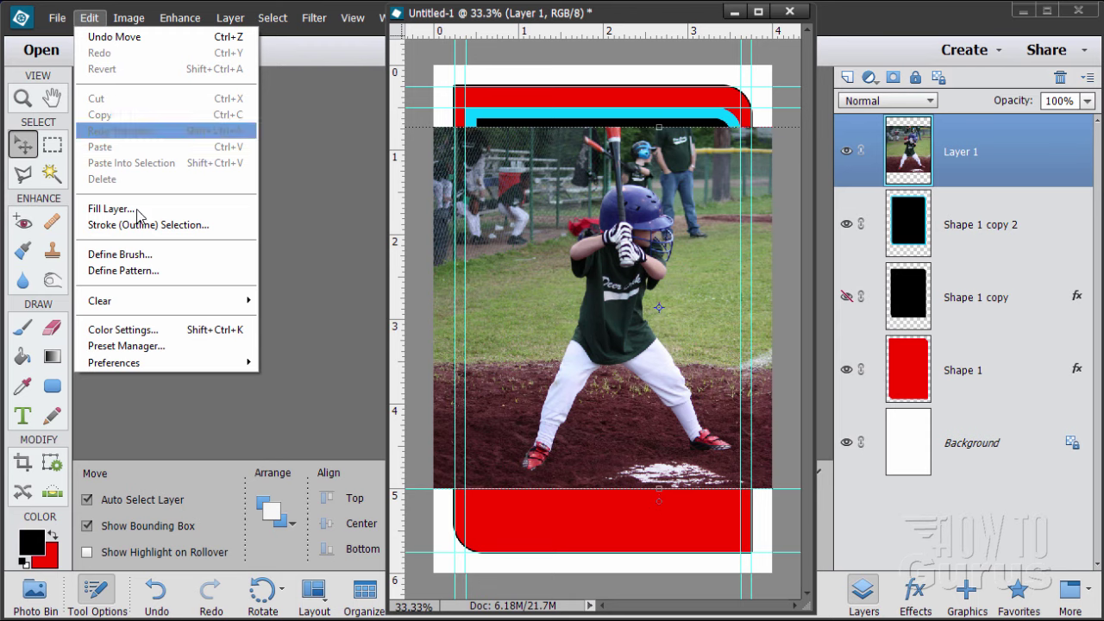
mouse_move(159, 362)
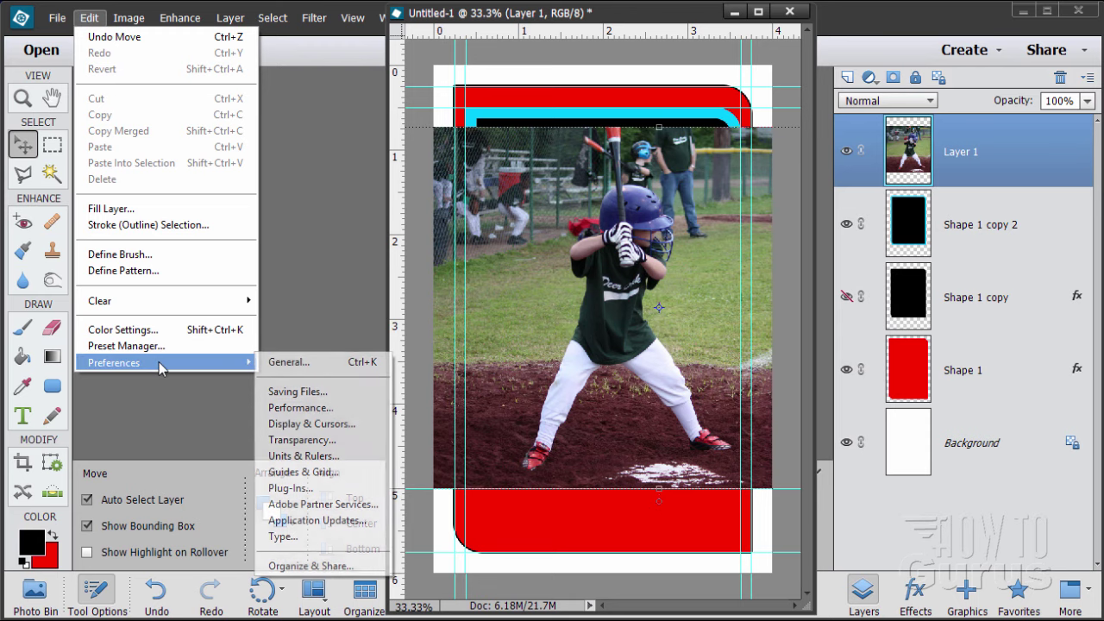
left_click(294, 363)
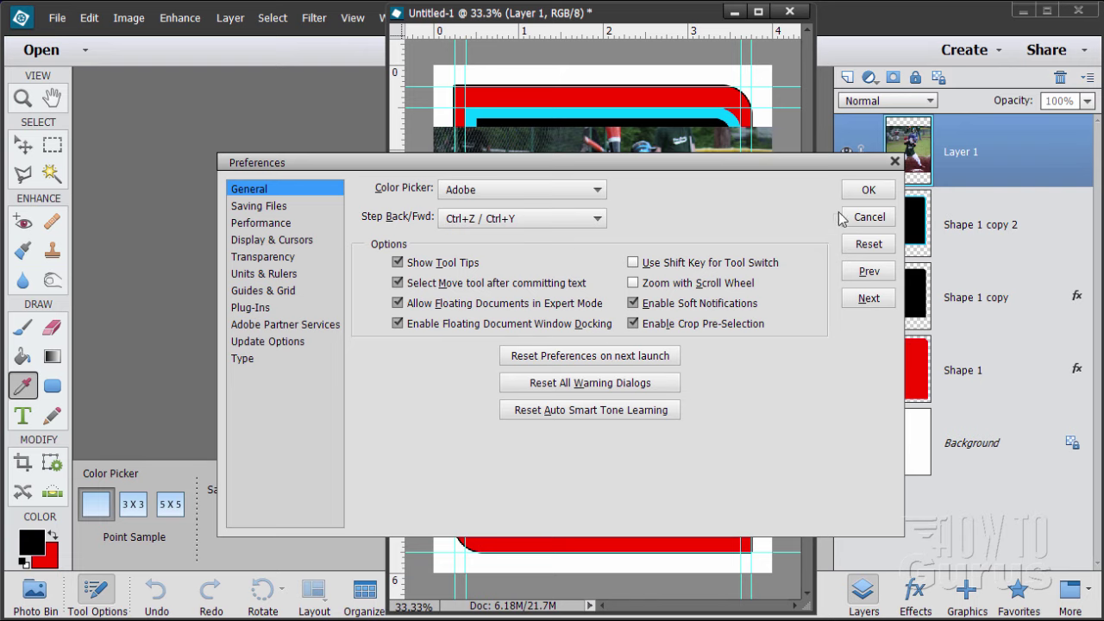
left_click(863, 189)
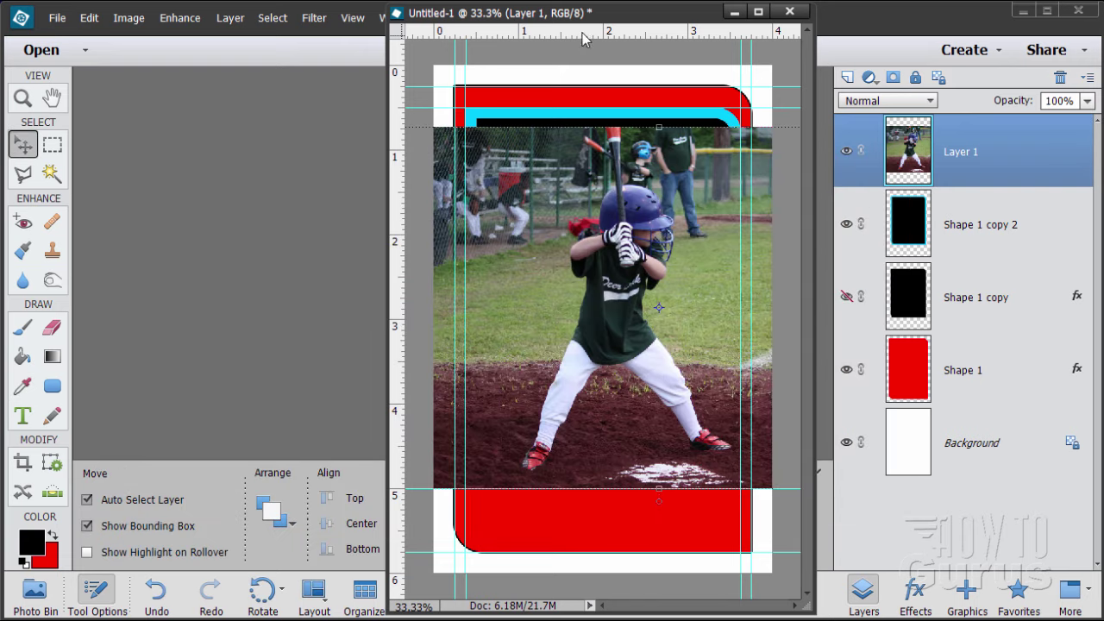
Step: Set the photo layer's opacity to 50% and position the batter inside the blue frame
mouse_move(615, 16)
left_mouse_down()
mouse_move(584, 39)
mouse_move(422, 22)
mouse_move(615, 35)
mouse_move(596, 13)
left_mouse_up()
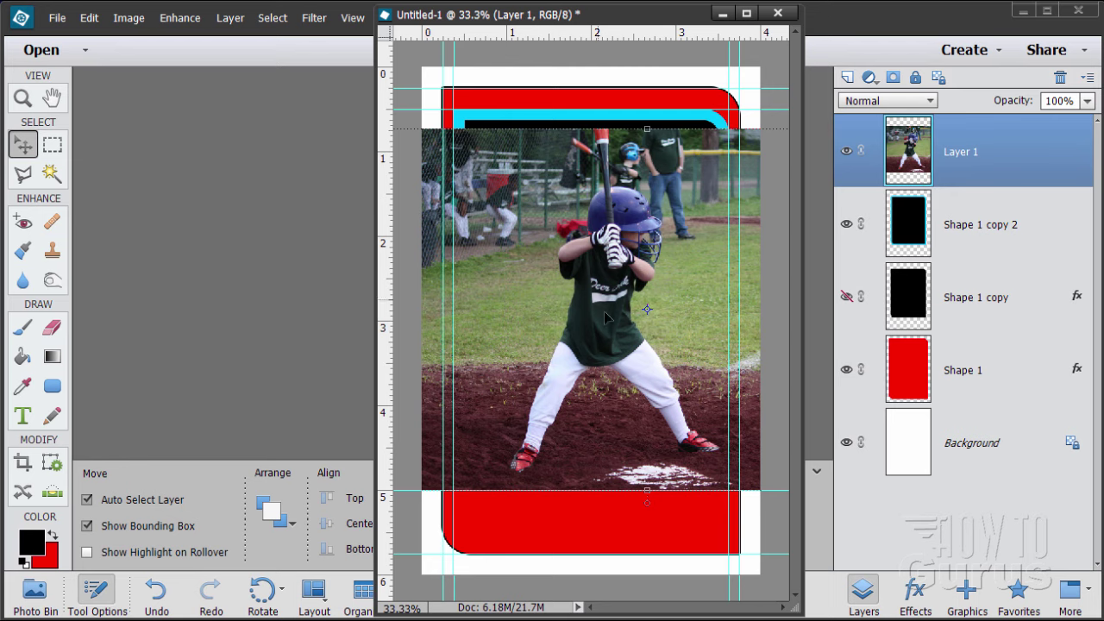
left_click_drag(606, 317, 591, 317)
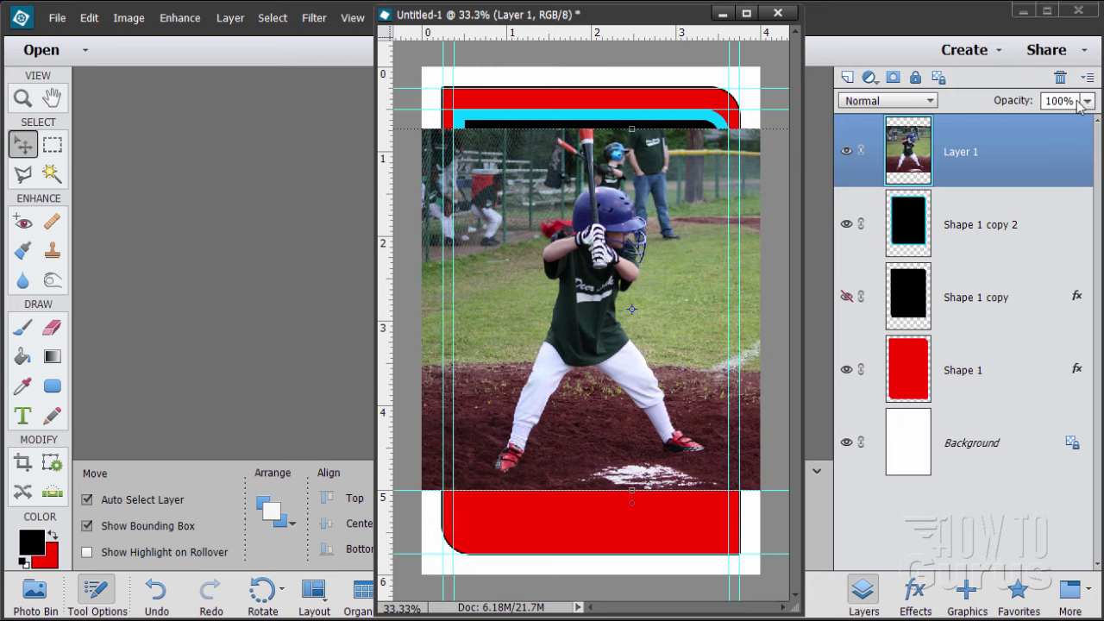
left_click(1014, 98)
type("50")
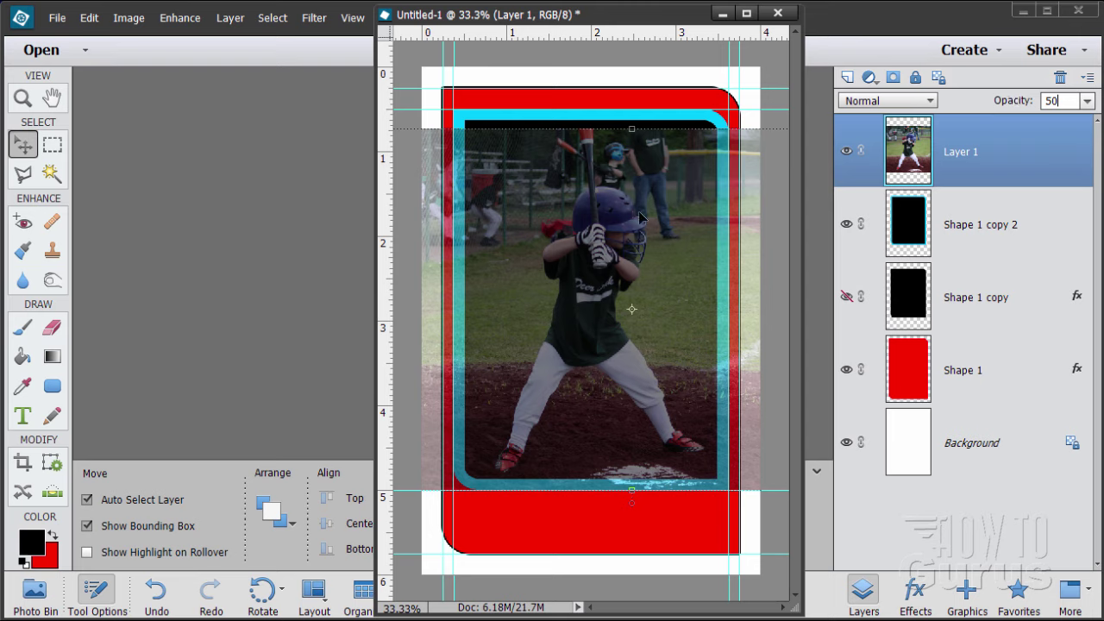
mouse_move(546, 251)
left_mouse_down()
mouse_move(535, 251)
mouse_move(539, 232)
mouse_move(538, 247)
left_mouse_up()
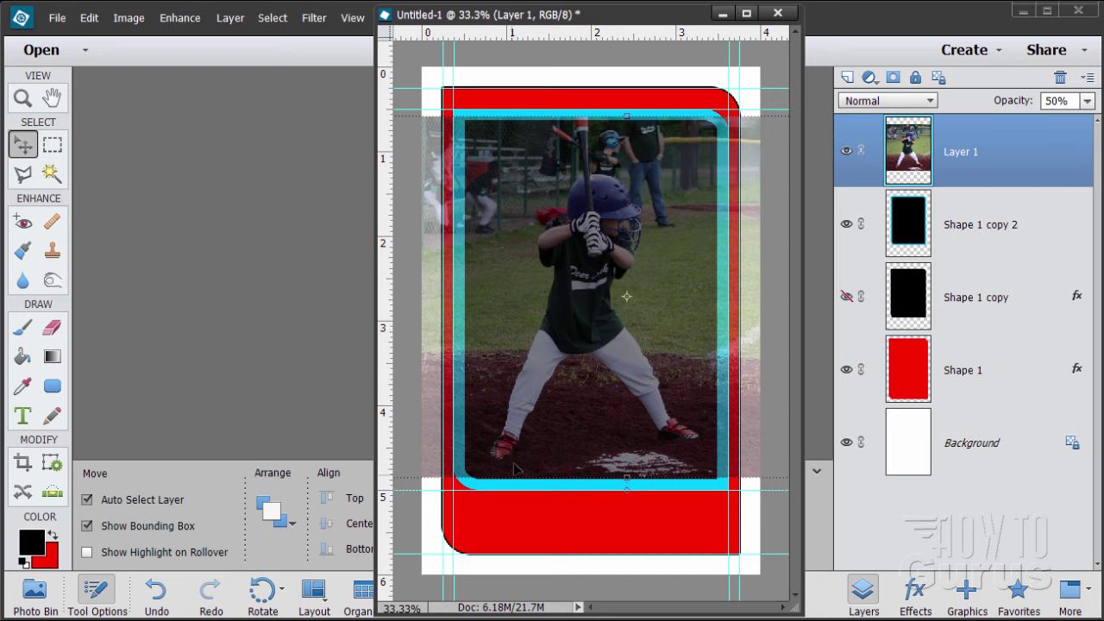
Step: Enlarge the photo slightly from its corners so that it covers the whole opening of the blue frame
left_click_drag(362, 389, 145, 373)
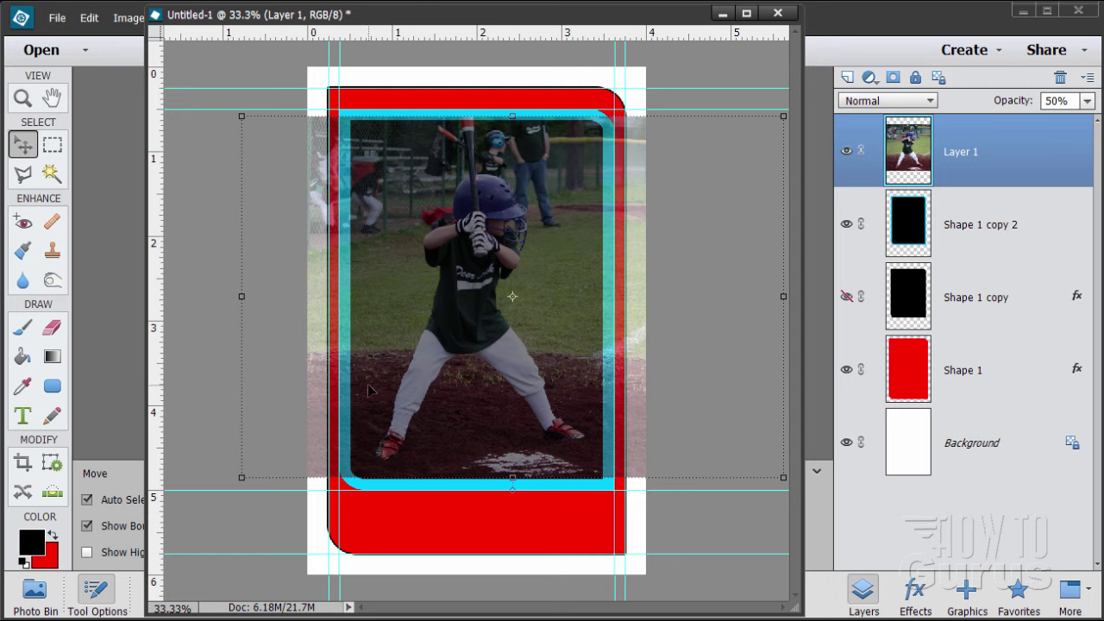
left_click(242, 478)
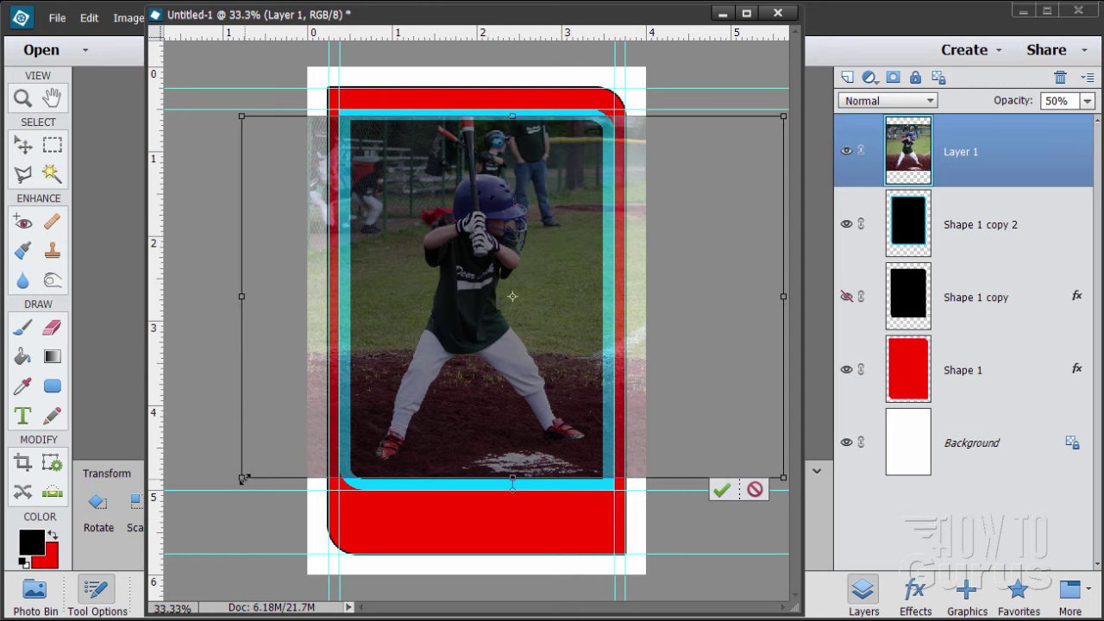
left_click_drag(243, 478, 231, 485)
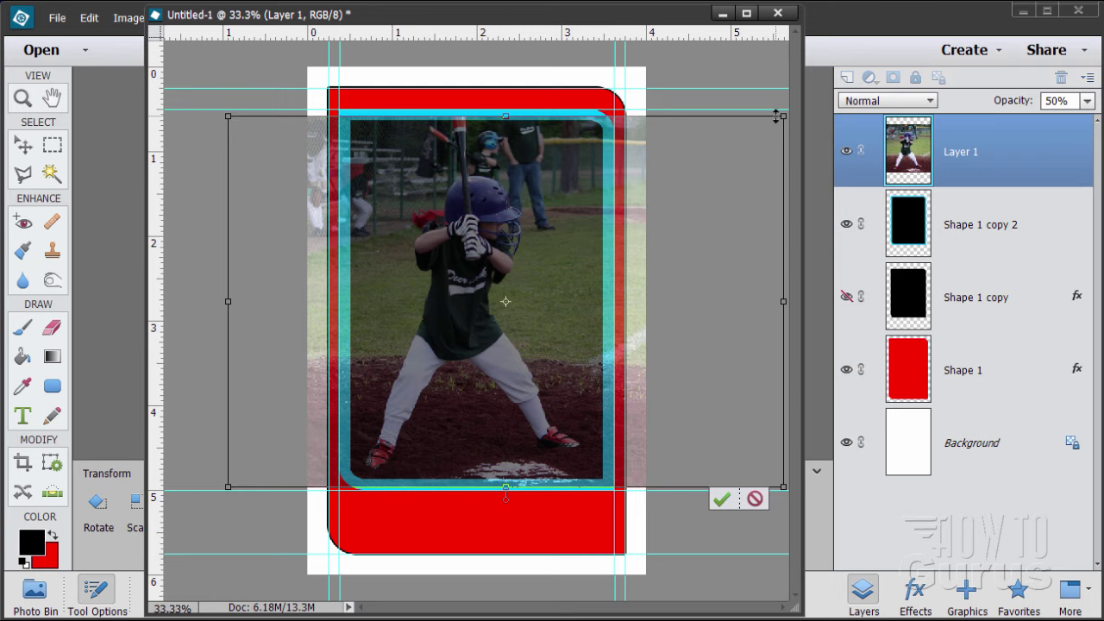
left_click_drag(781, 117, 793, 110)
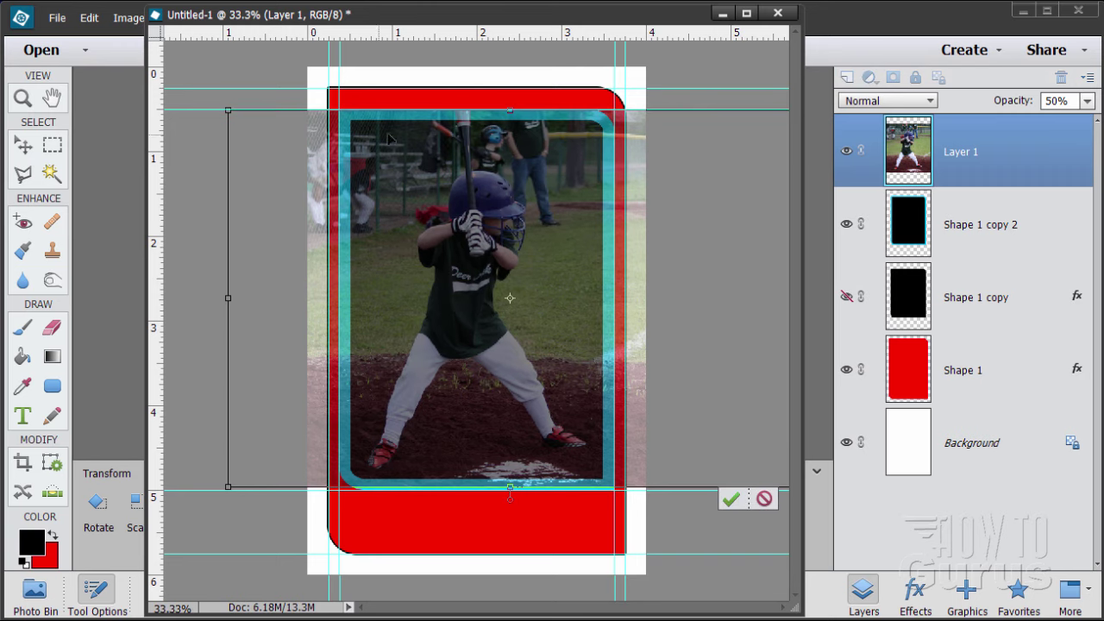
left_click(731, 501)
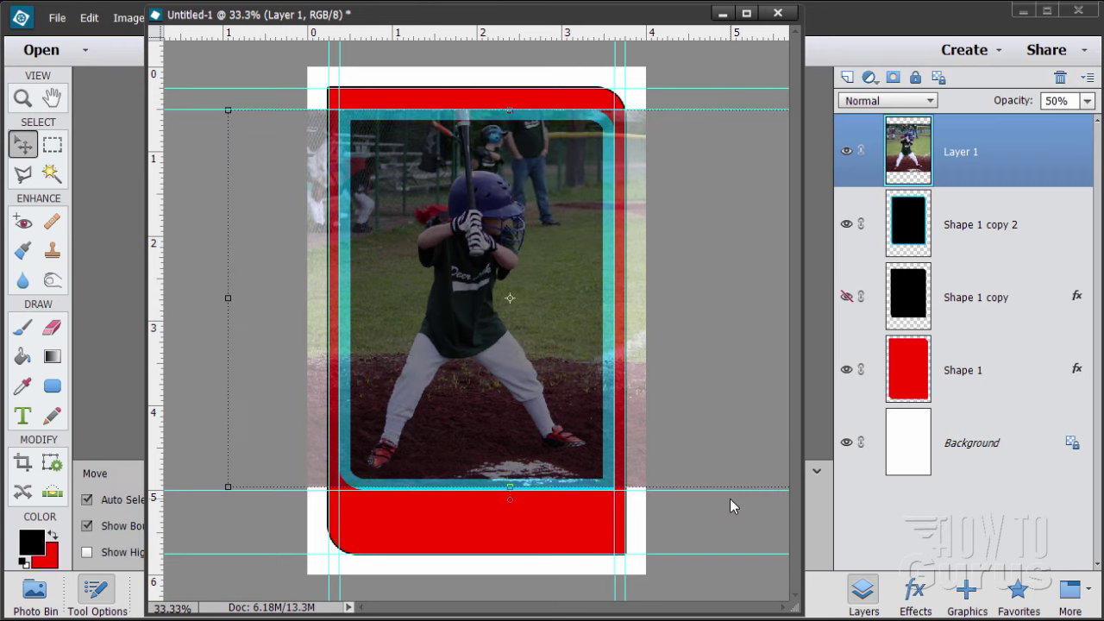
Step: Restore the photo layer's opacity to 100%
left_click(1090, 102)
left_click_drag(1051, 119, 1101, 125)
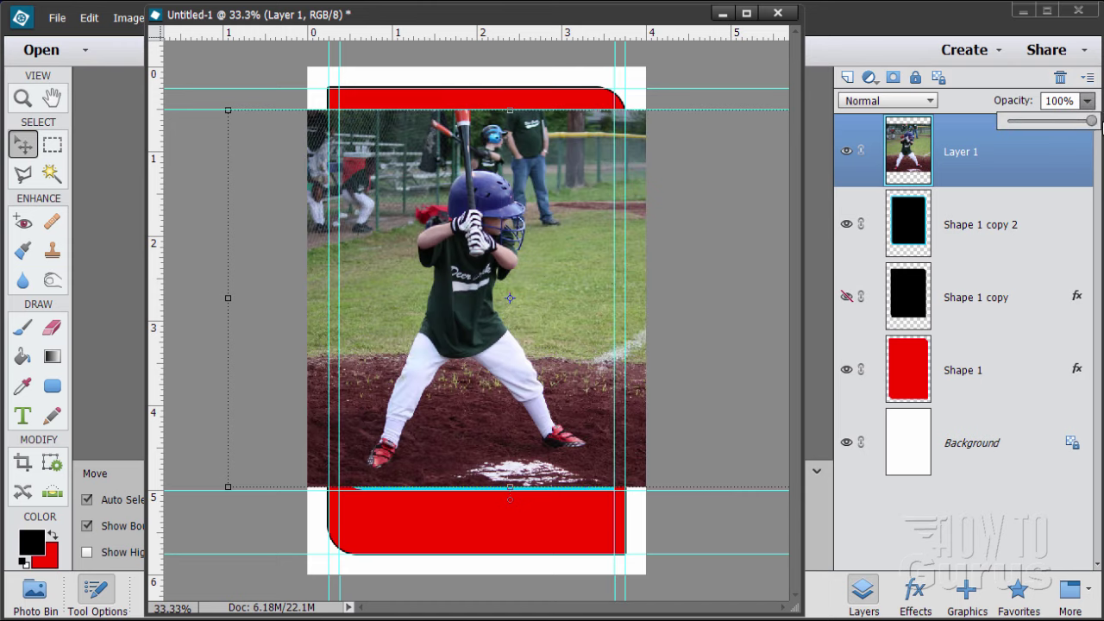
left_click(1080, 101)
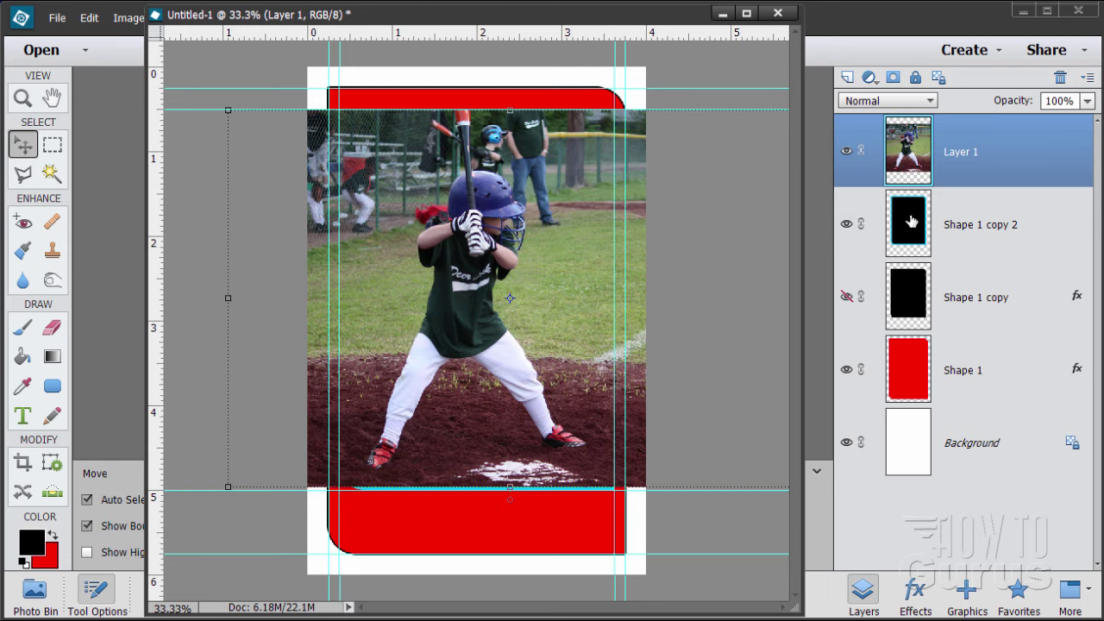
Step: Select the black inner area of the Shape 1 copy 2 layer with the Magic Wand
left_click(59, 176)
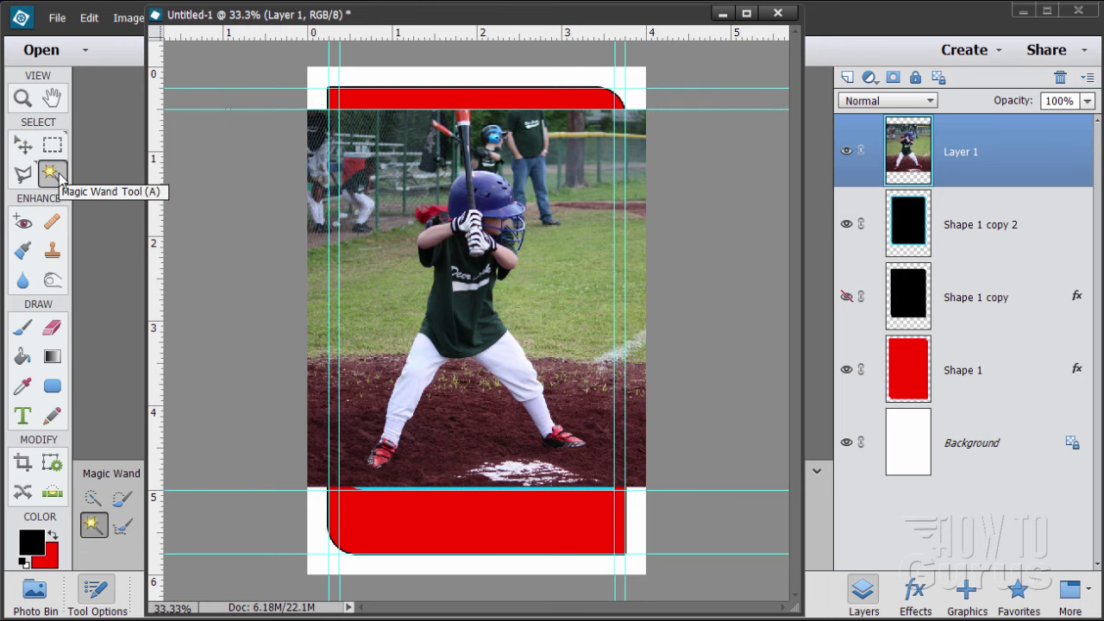
left_click(970, 226)
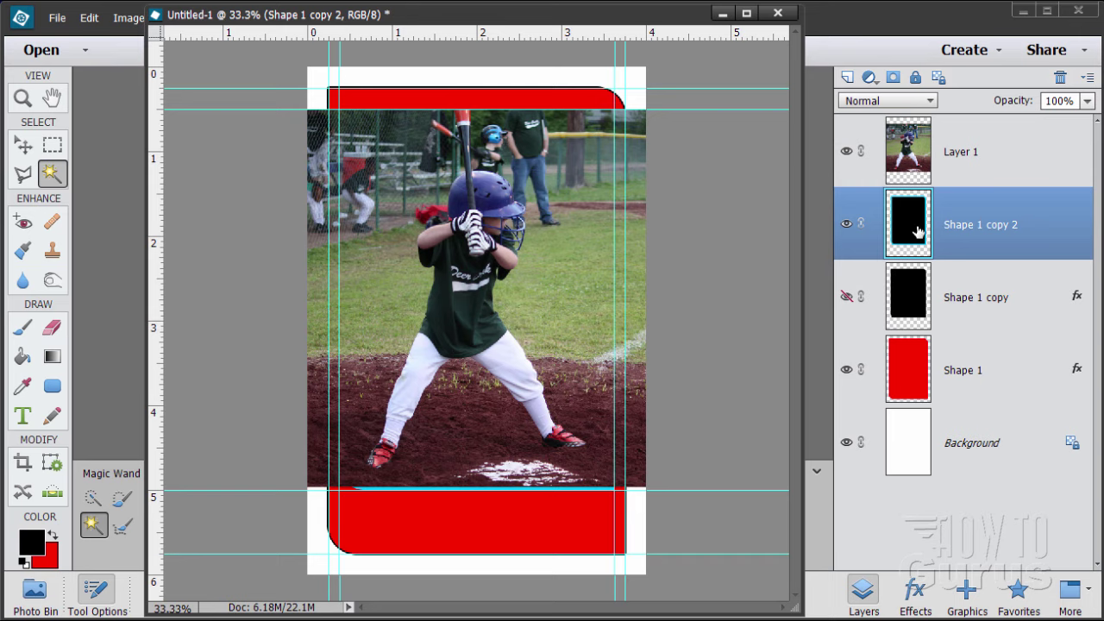
left_click(561, 298)
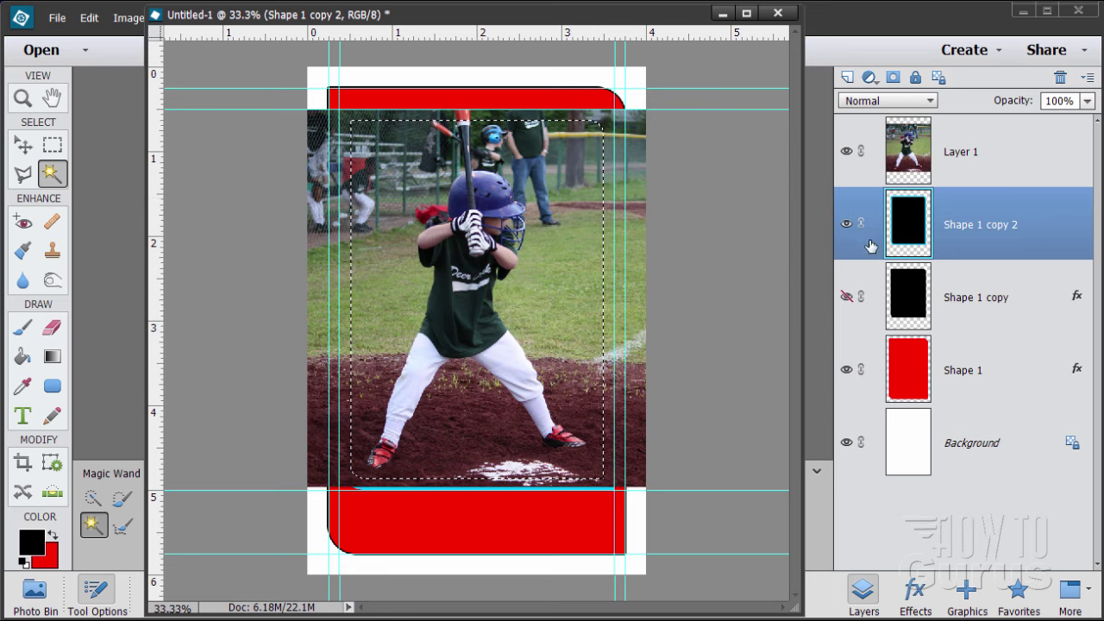
Step: Narrow the floating document window around the card to uncover the workspace beside it
double_click(436, 19)
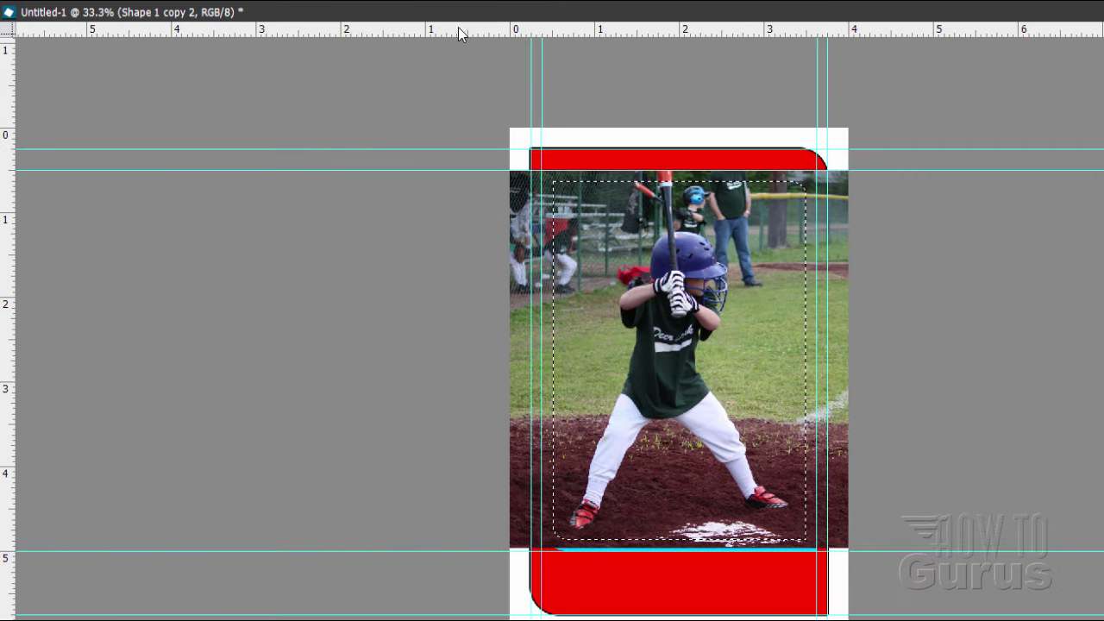
double_click(524, 19)
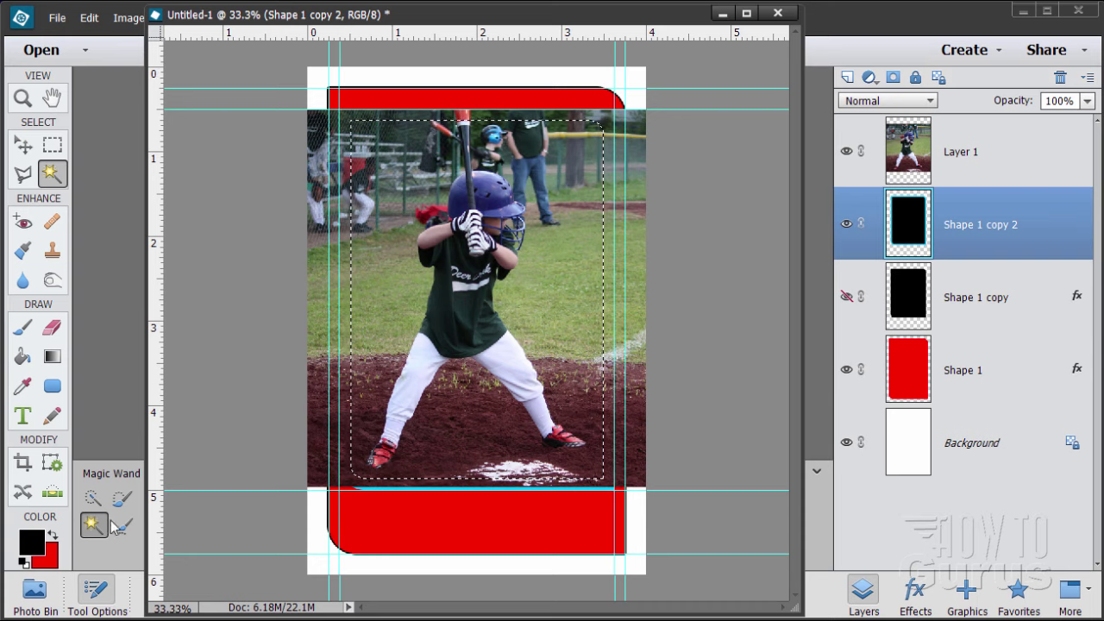
left_click_drag(146, 615, 340, 608)
left_click_drag(640, 26, 646, 38)
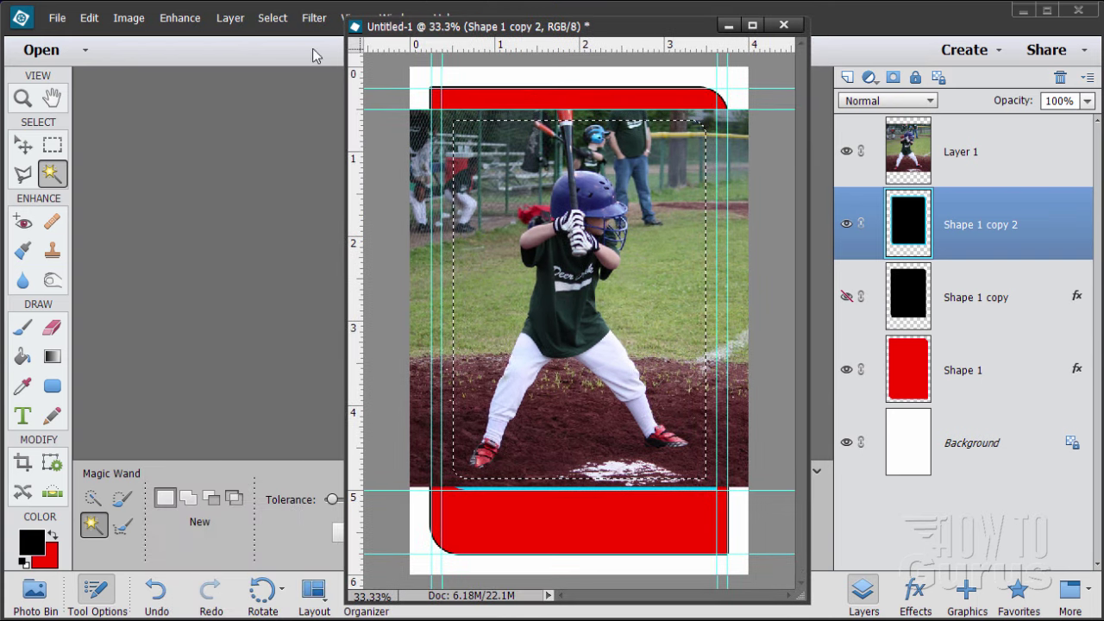
Step: Clear the selection, hide the photo layer and reselect the black area inside the blue frame with the Magic Wand
left_click(273, 17)
left_click(285, 49)
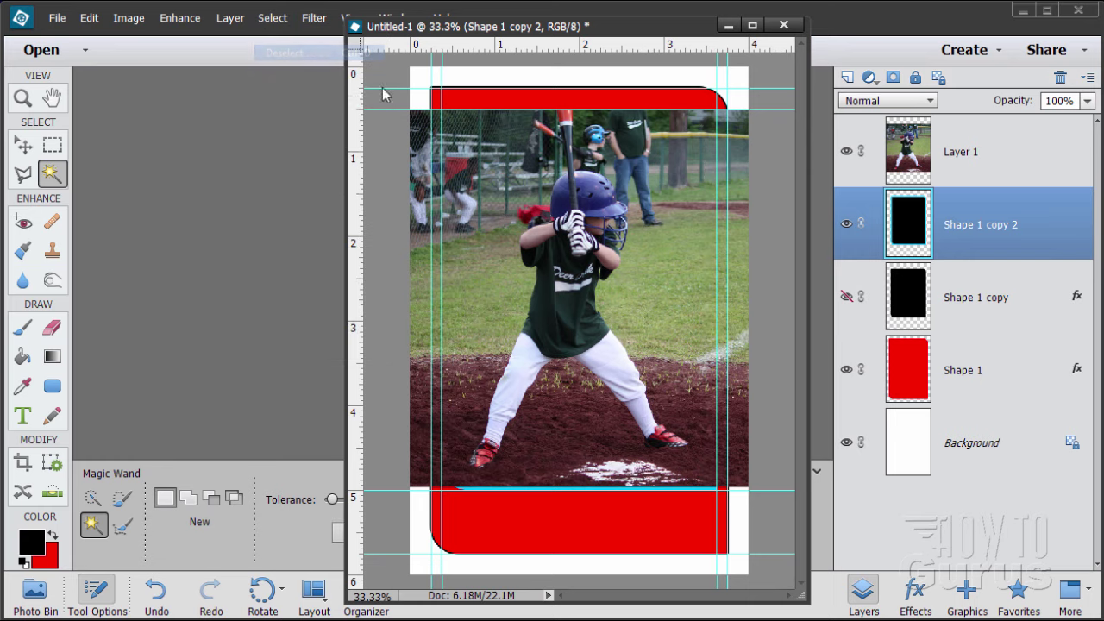
left_click(846, 151)
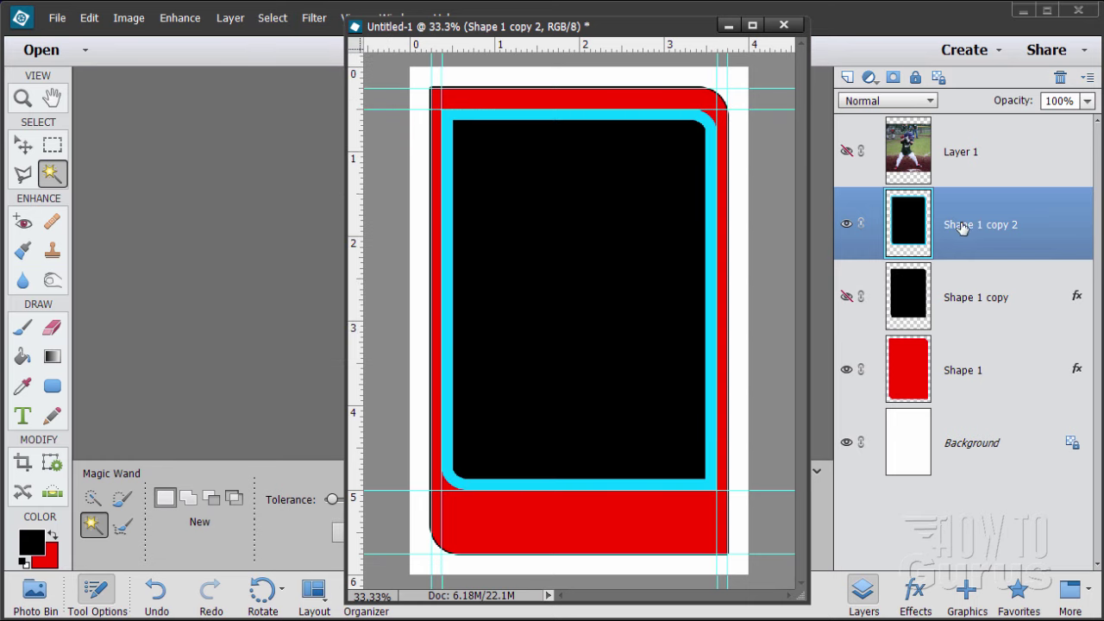
left_click(559, 283)
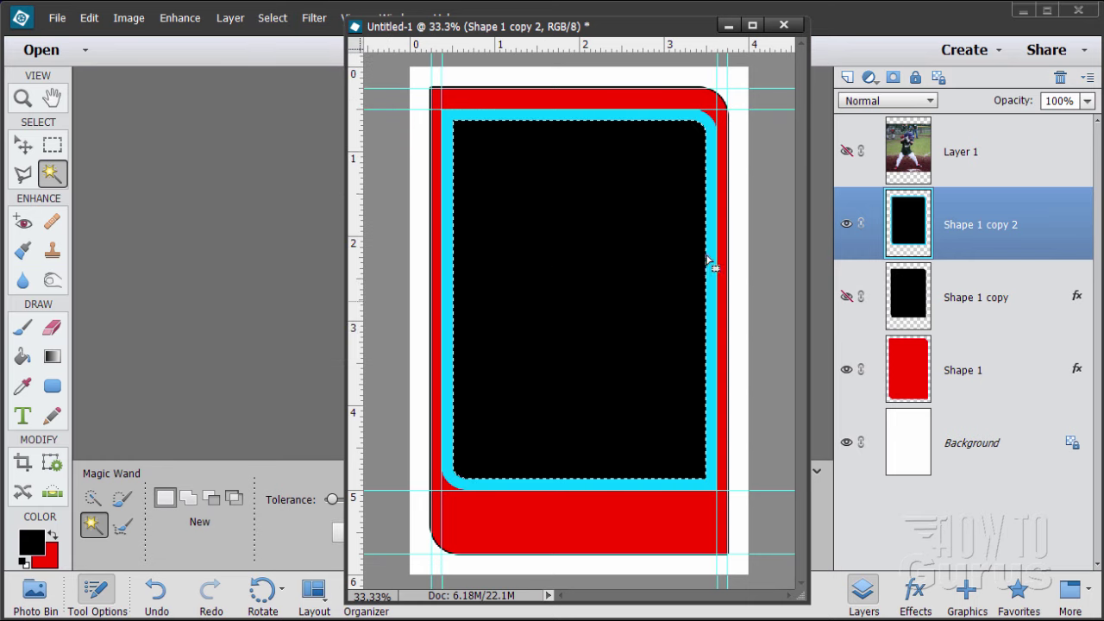
Step: Show the photo on Layer 1 again and add a layer mask to it from the selection
left_click(846, 151)
left_click(1021, 166)
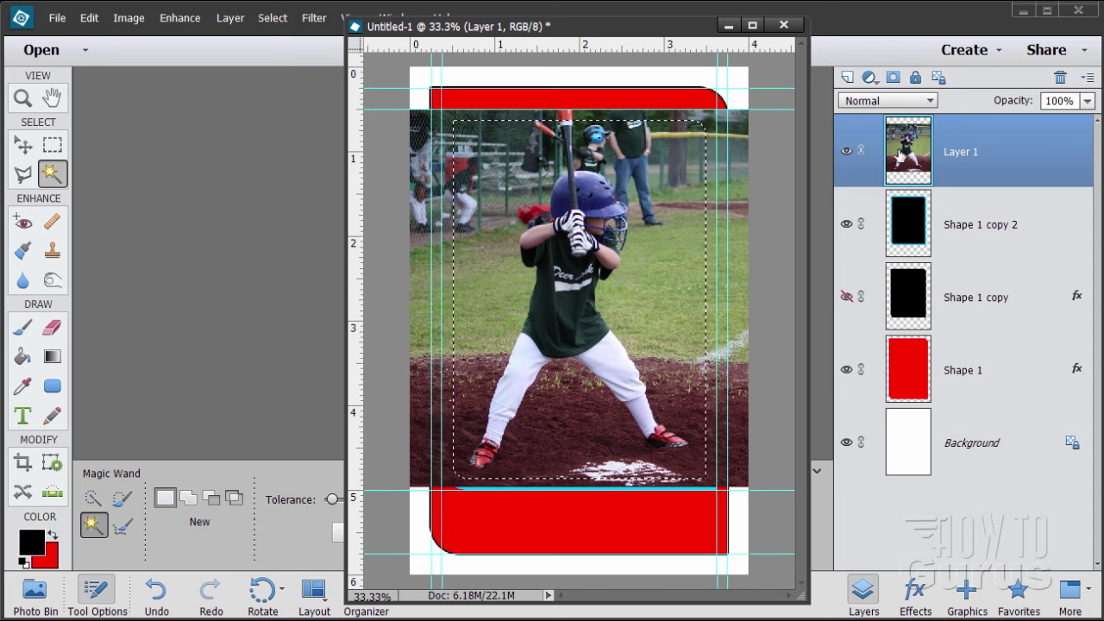
left_click(893, 78)
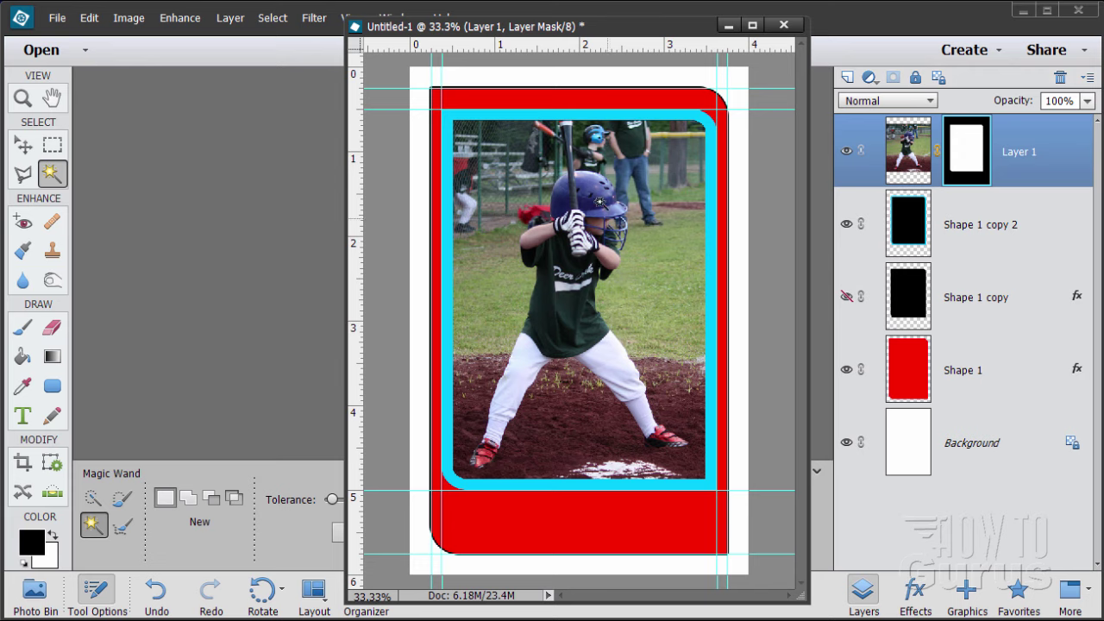
Step: Unlink the mask from the Layer 1 photo and shift only the photo slightly left within the frame
left_click(938, 155)
left_click(23, 146)
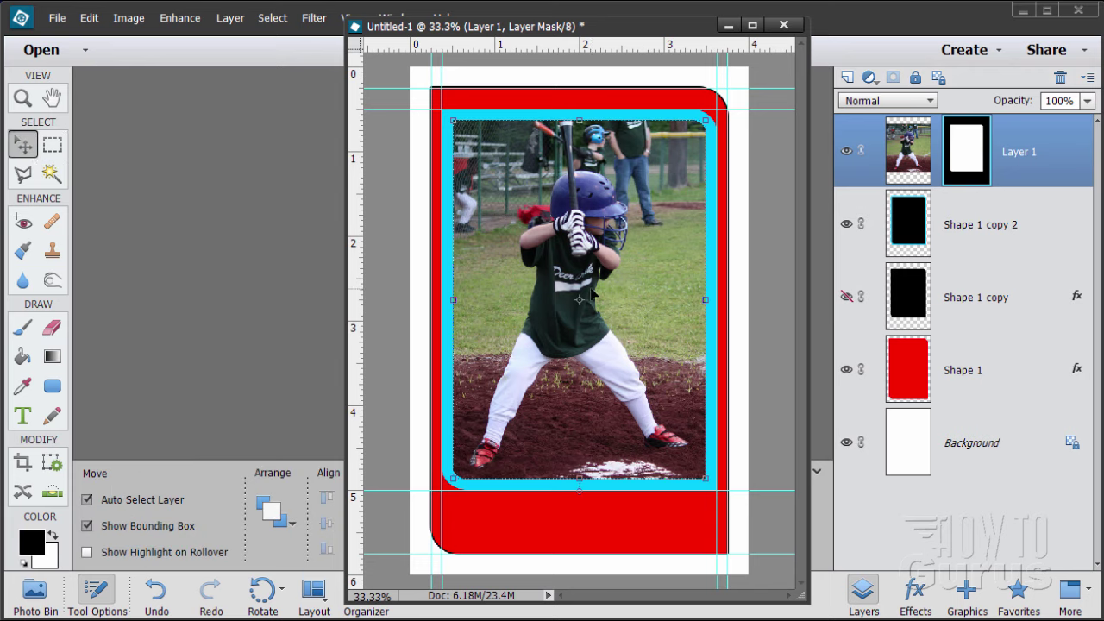
left_click_drag(592, 293, 591, 294)
left_click(921, 150)
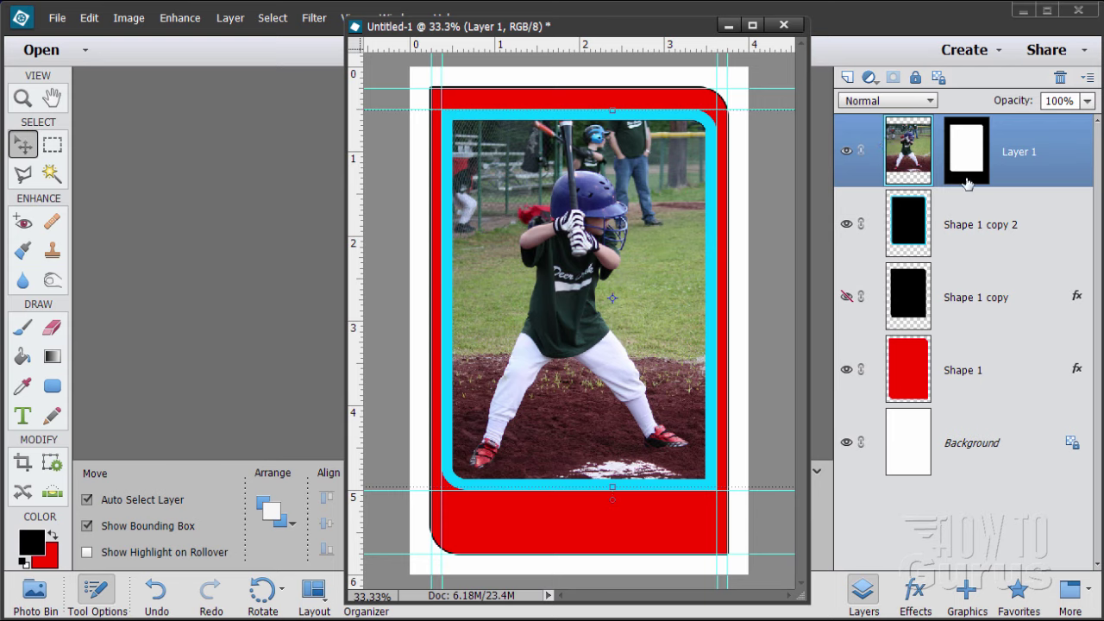
left_click_drag(658, 316, 652, 312)
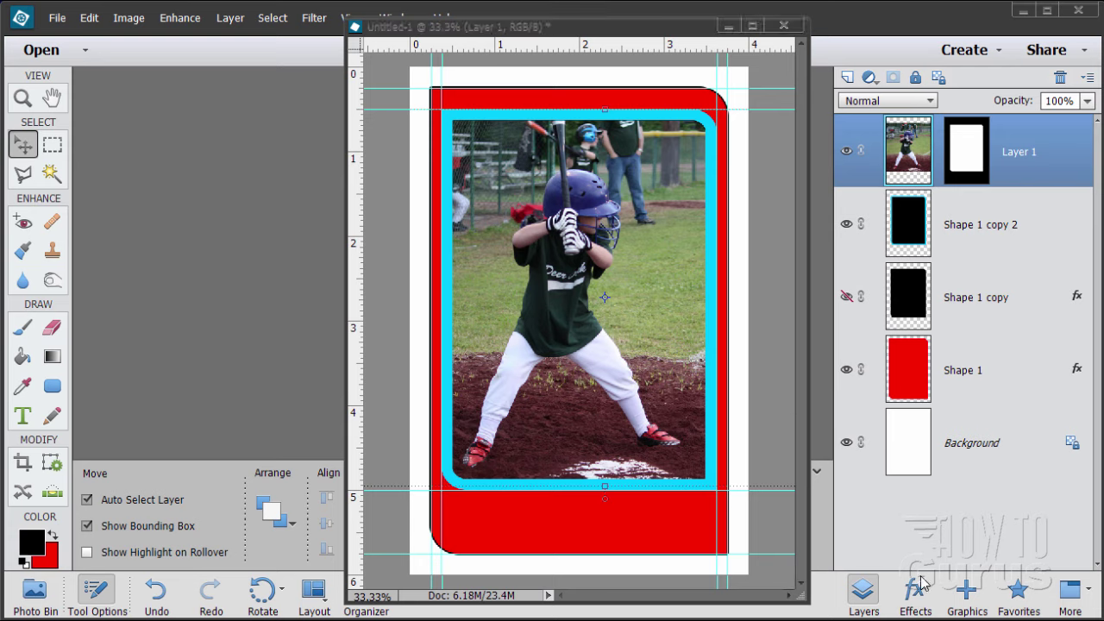
Step: Show the graphics of the Graphics type and add the baseball graphic to the card
left_click(968, 595)
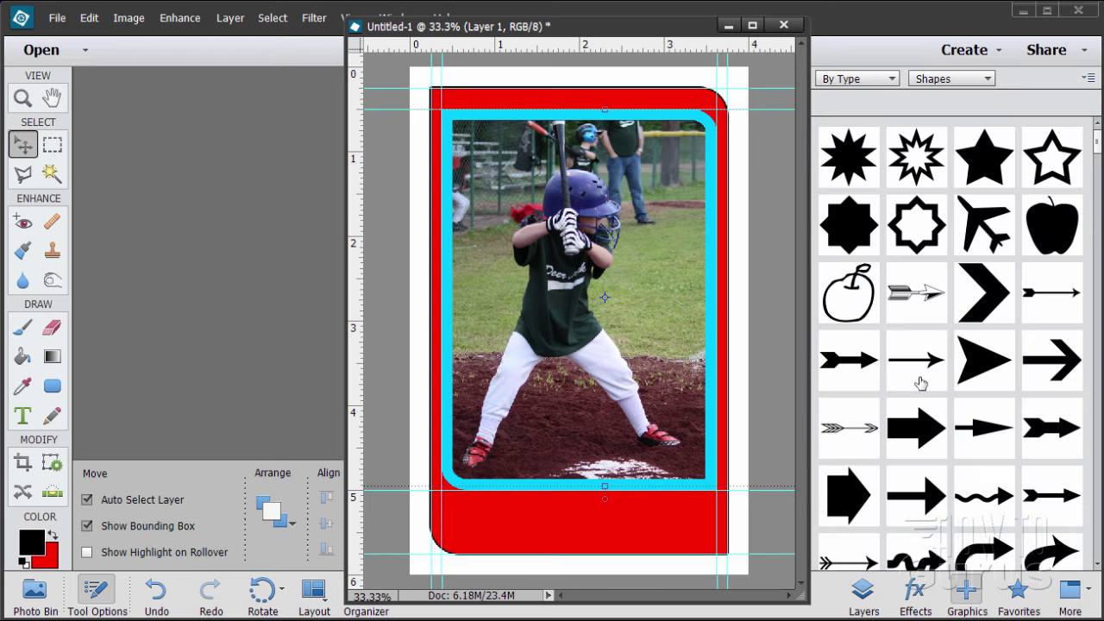
left_click(949, 78)
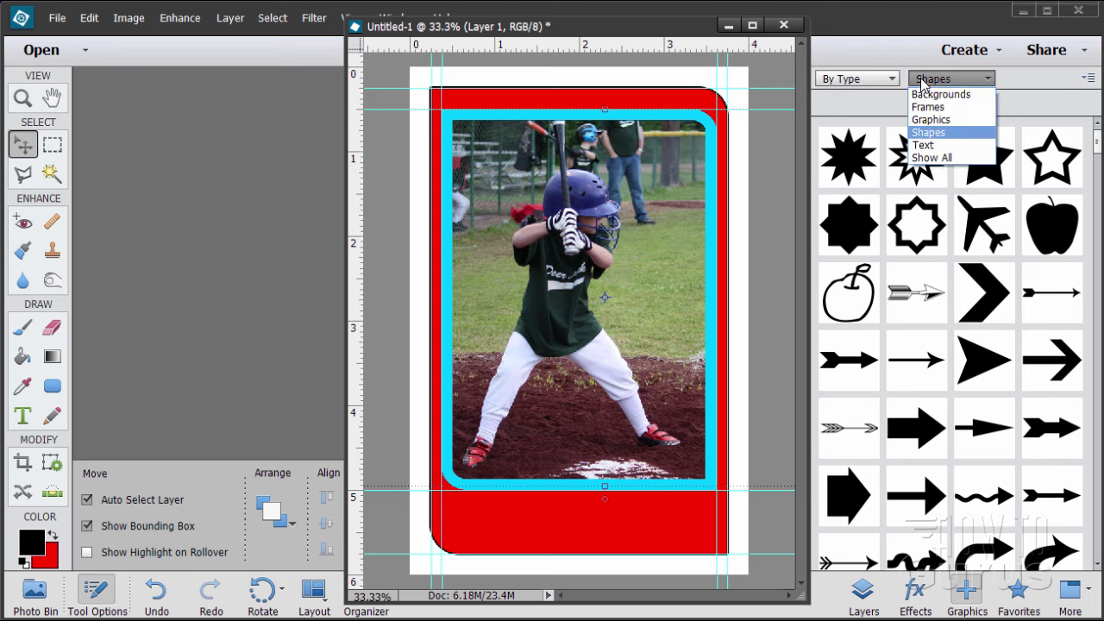
left_click(946, 120)
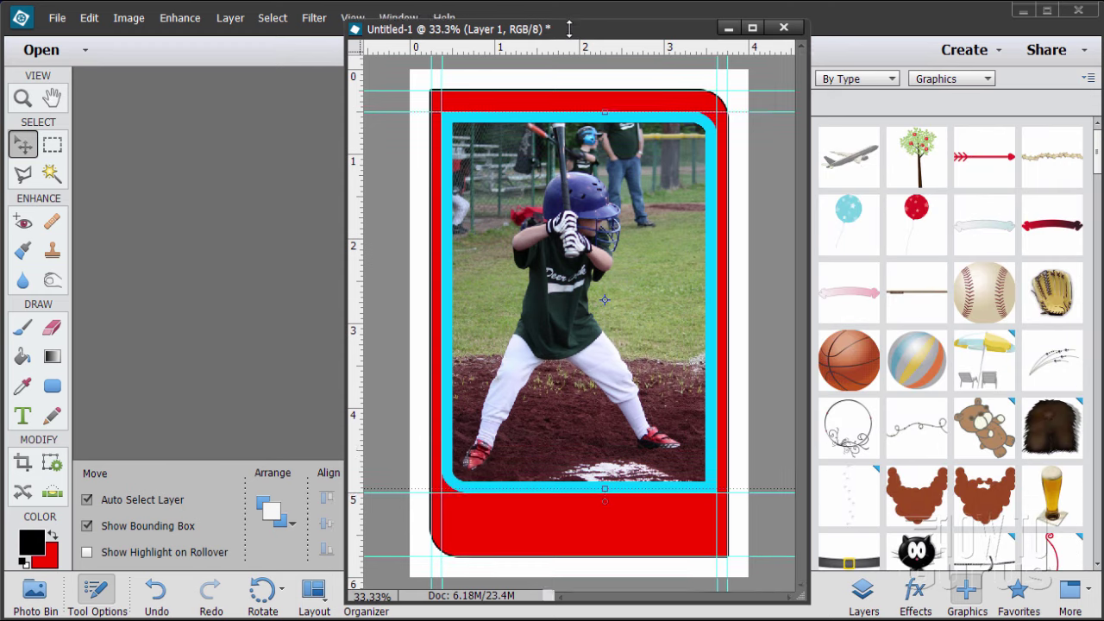
left_click_drag(569, 17, 569, 36)
left_click(397, 18)
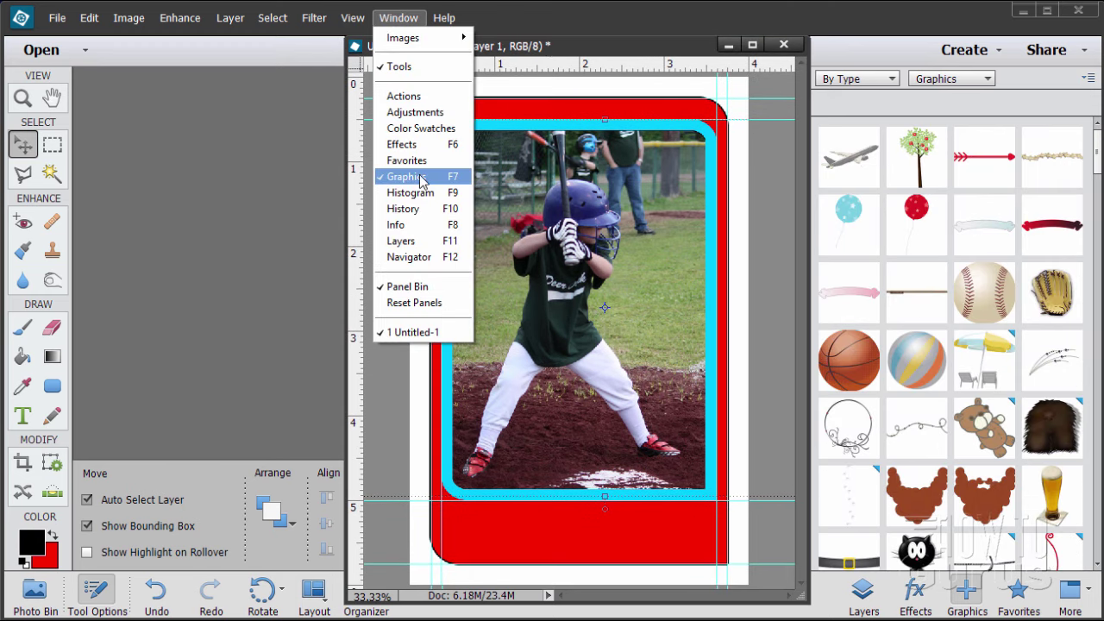
key("Escape")
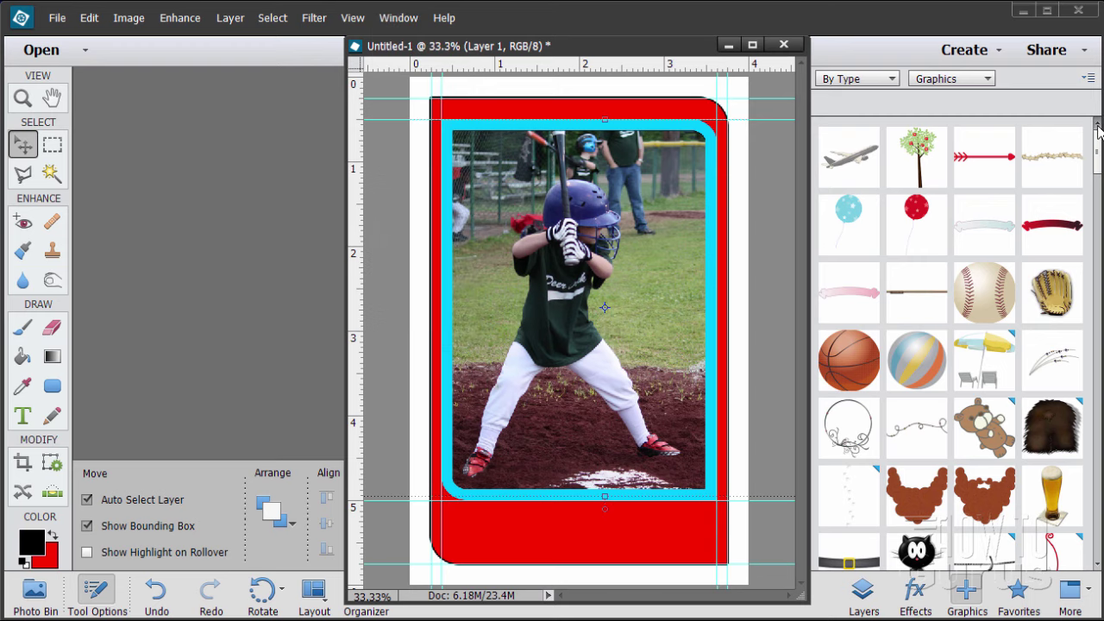
left_click(1001, 300)
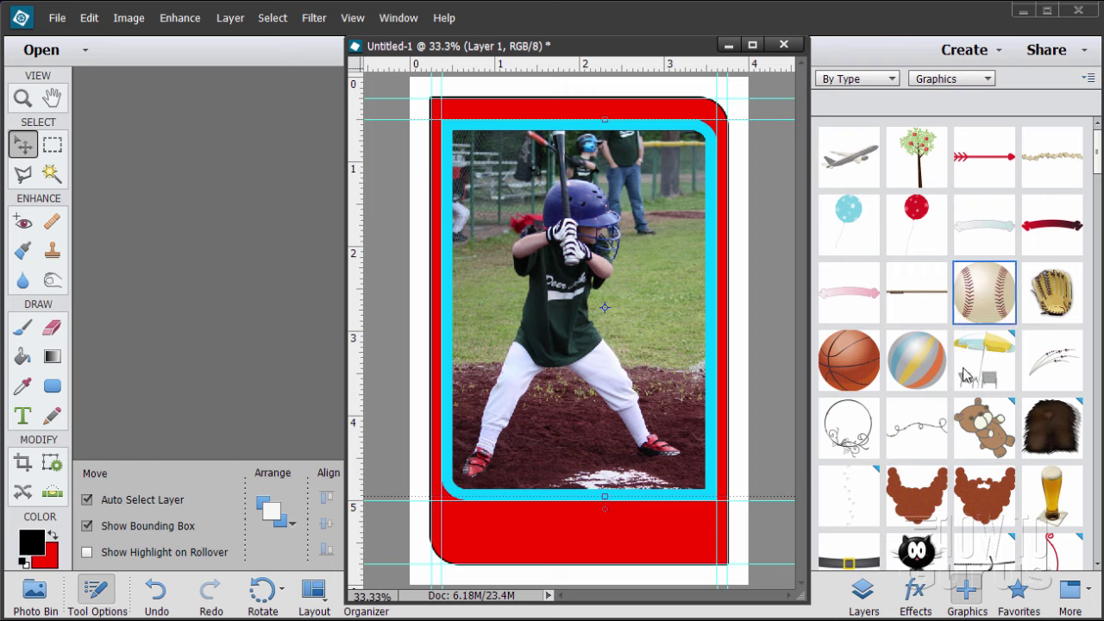
Step: Move the baseball to the red panel's lower-left corner, overlapping the blue frame, and rotate it clockwise
left_click(864, 595)
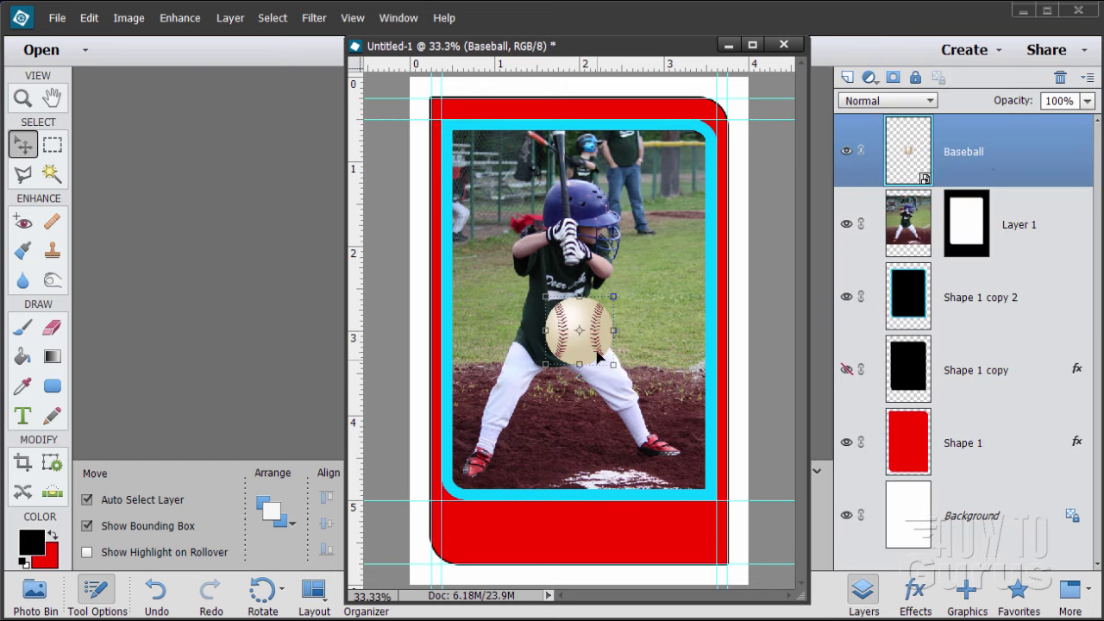
left_click_drag(597, 353, 488, 538)
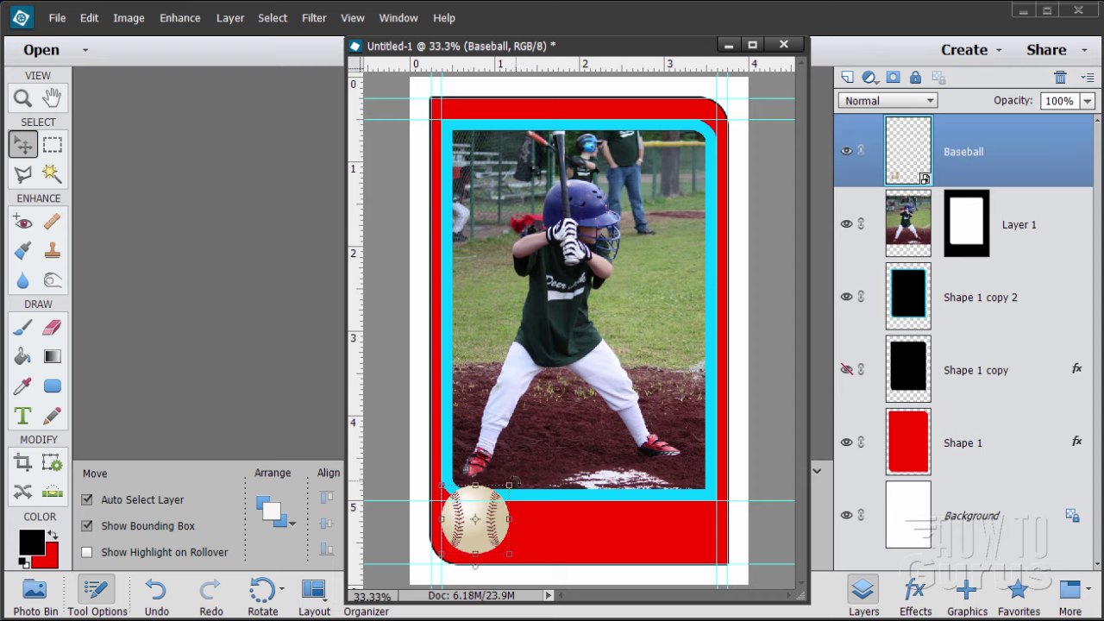
left_click_drag(512, 480, 522, 510)
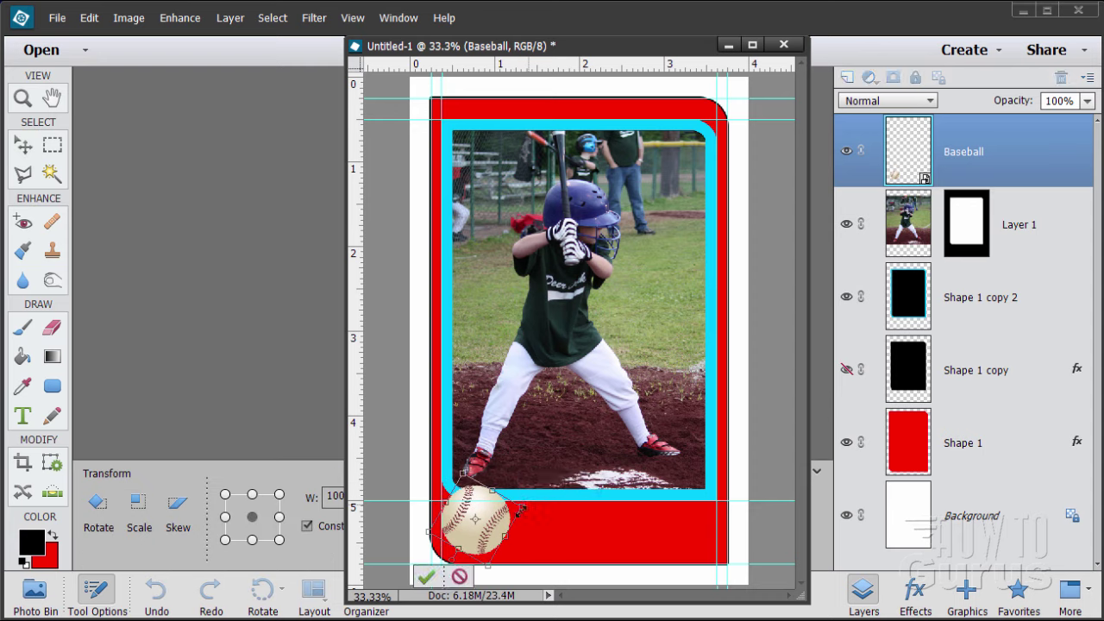
left_click(429, 576)
left_click_drag(466, 542, 467, 542)
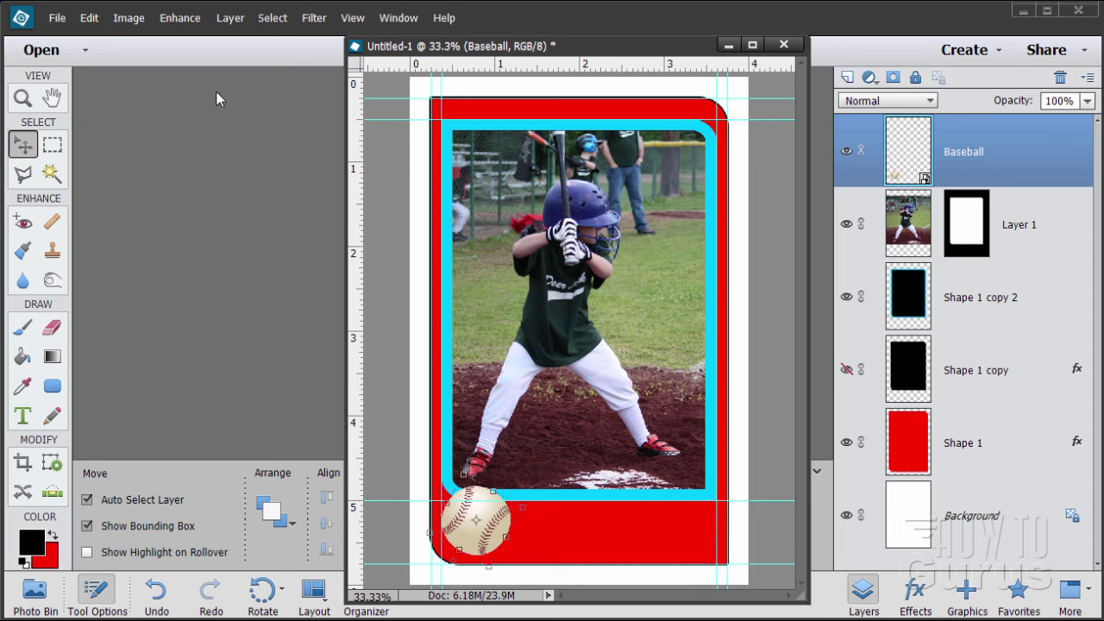
Step: Give the baseball layer a drop shadow with a distance of 17 px
left_click(229, 18)
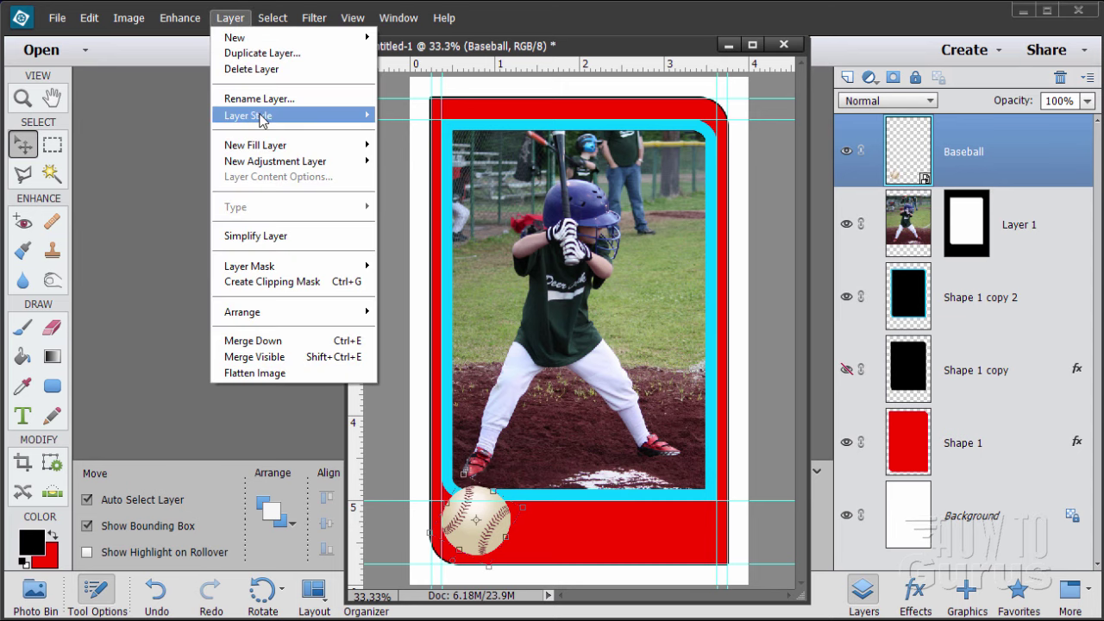
mouse_move(253, 115)
left_click(387, 116)
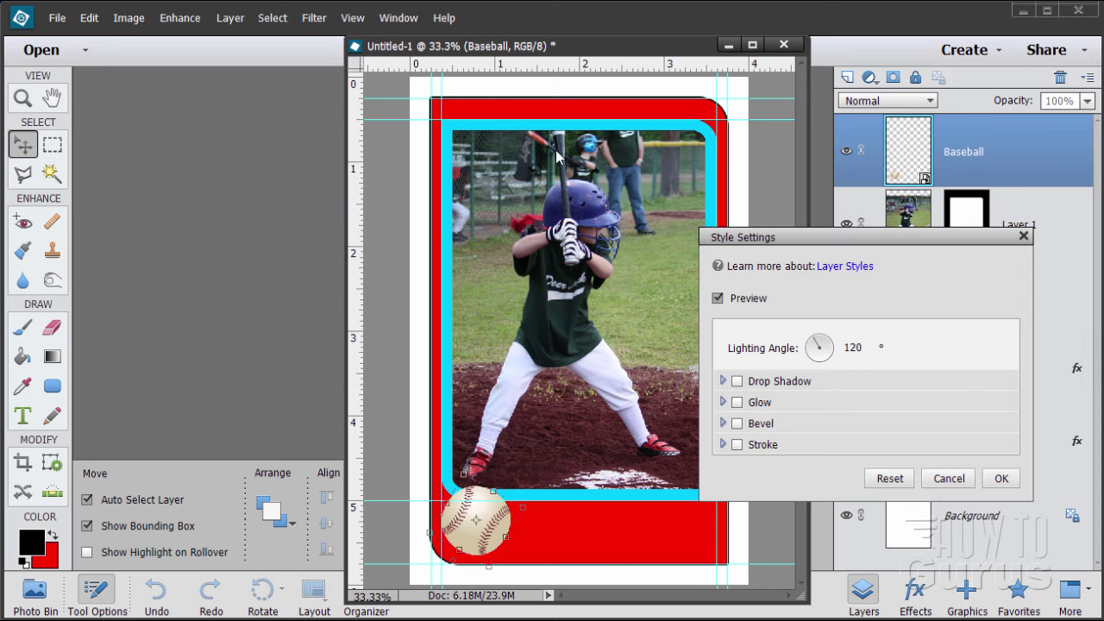
left_click(737, 382)
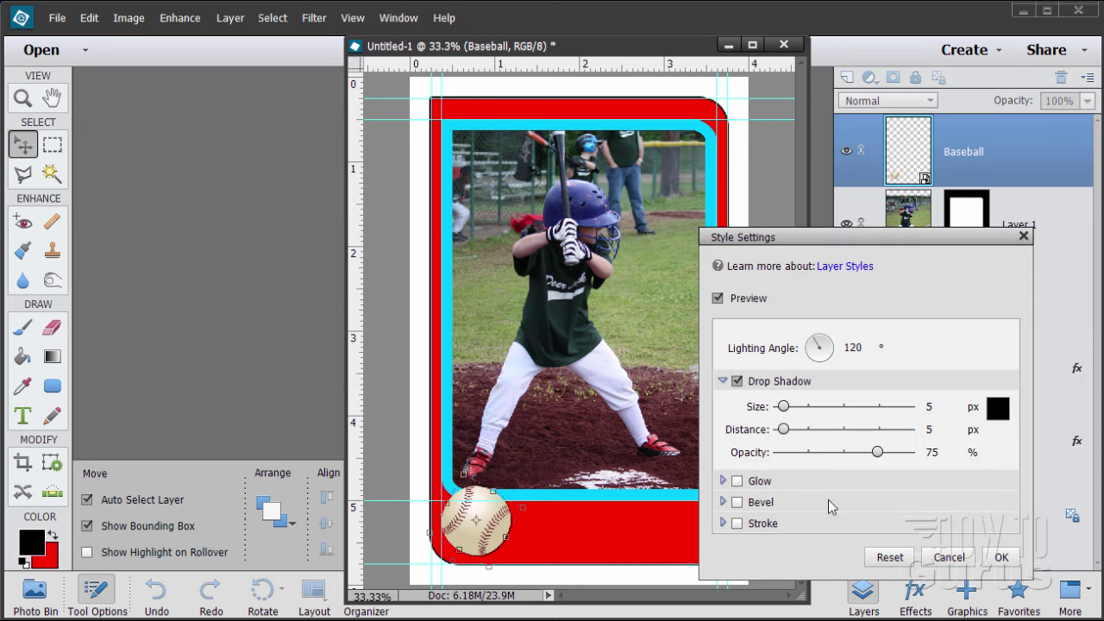
left_click(931, 429)
type("47")
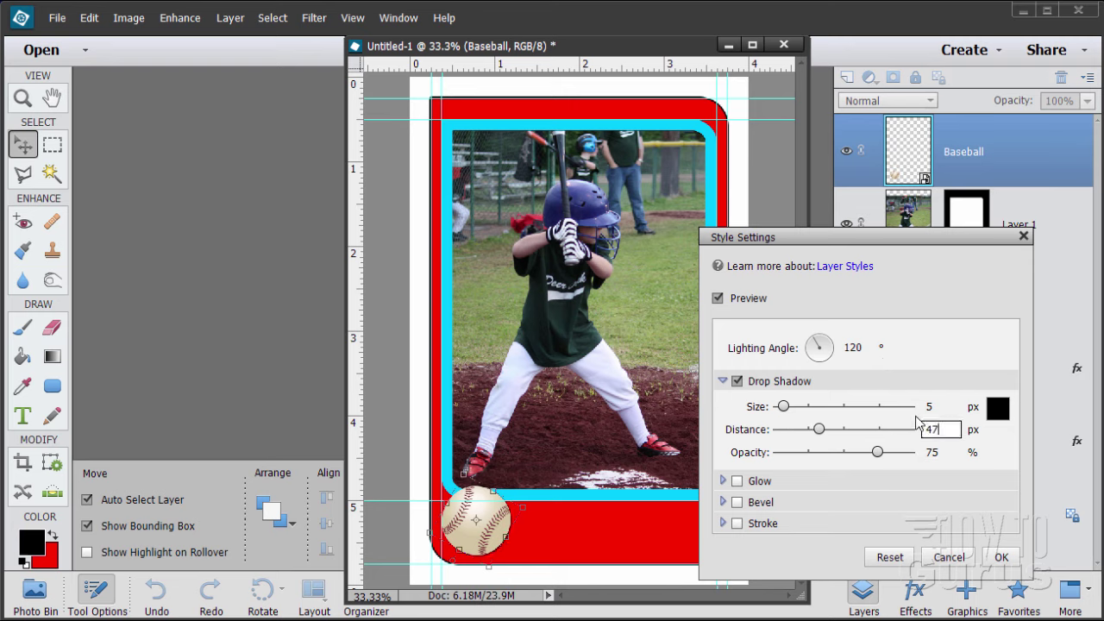
key("BackSpace")
key("BackSpace")
type("17")
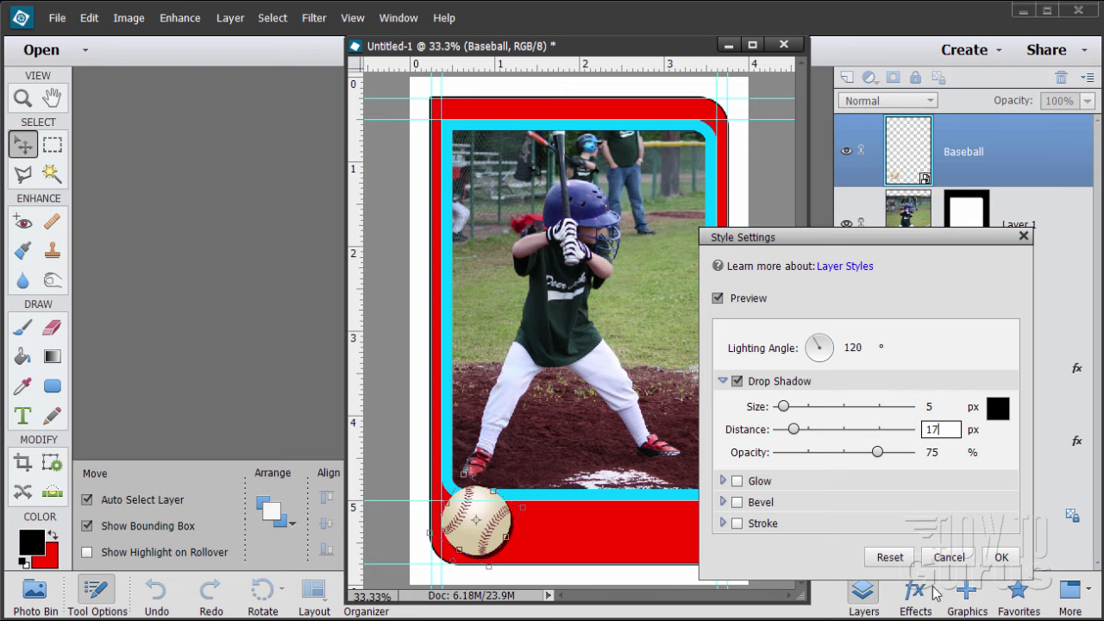
left_click(1001, 557)
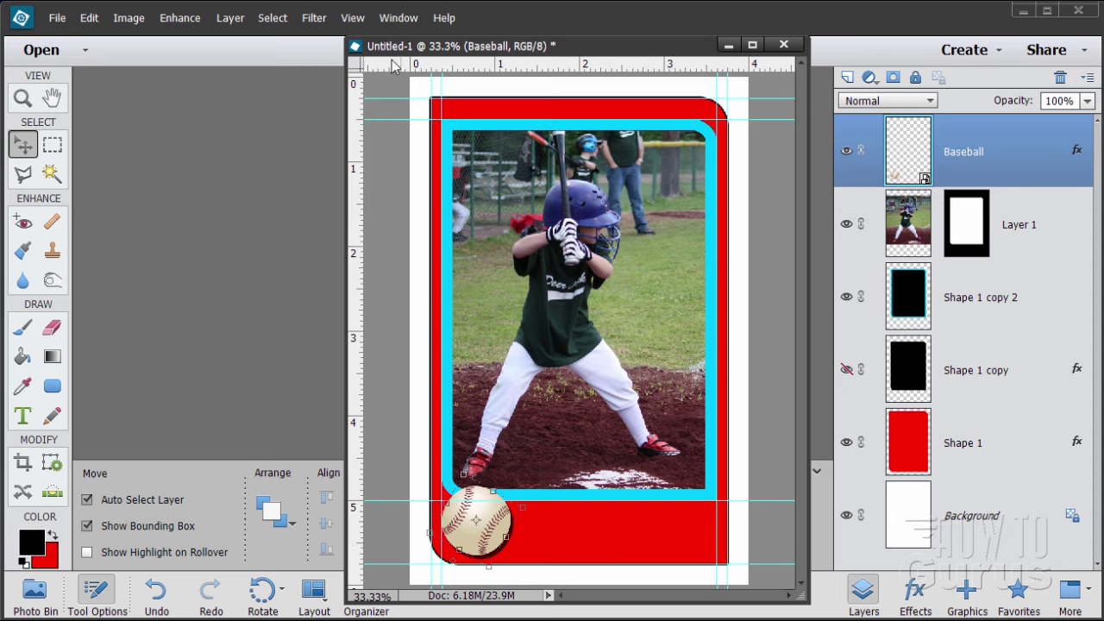
Step: Add a vertical guide at about 1.75 in and a horizontal guide at 4.35 in
left_click(355, 18)
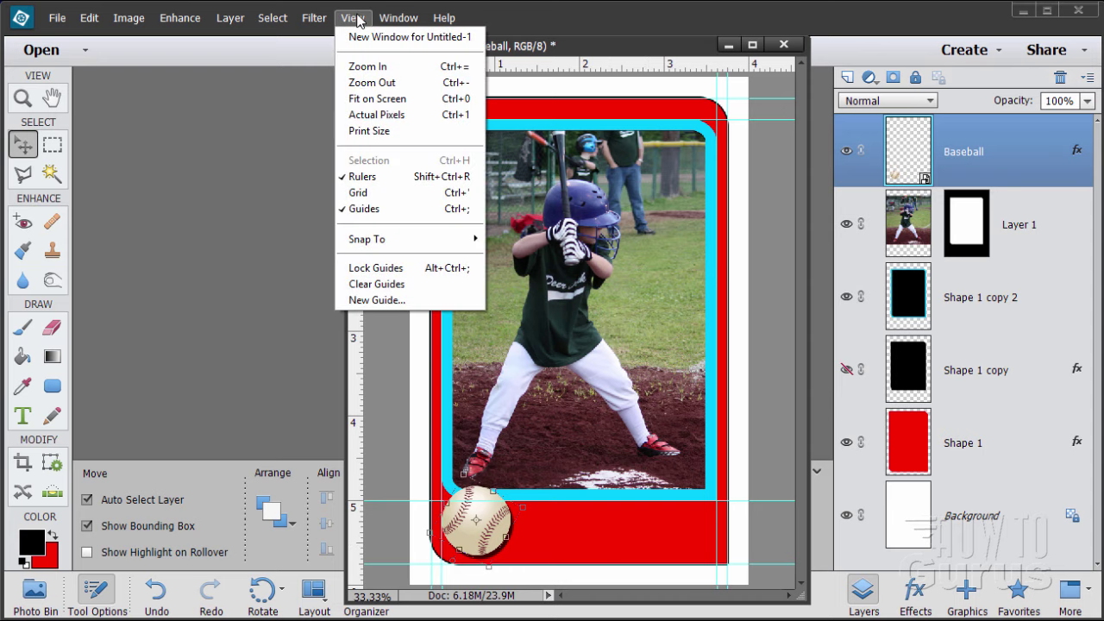
left_click(393, 301)
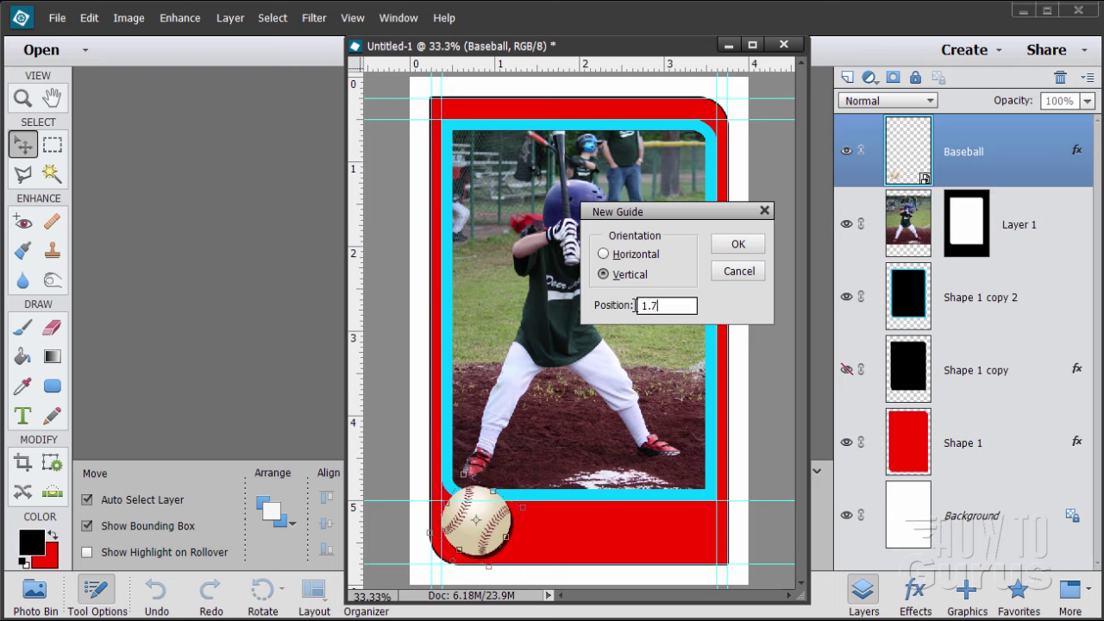
left_click(735, 250)
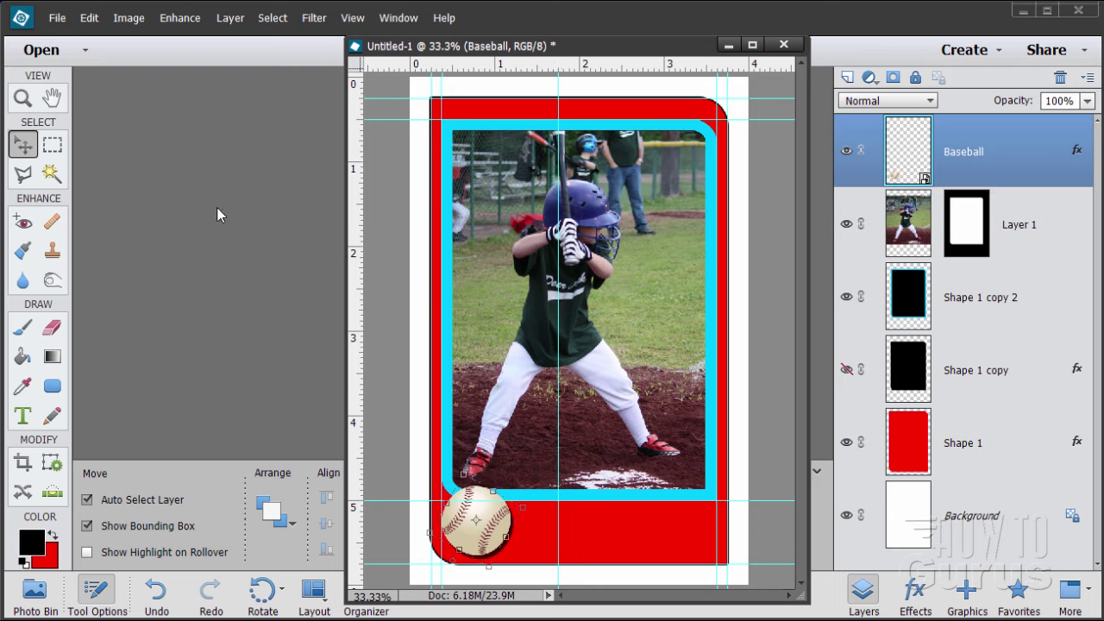
left_click(352, 17)
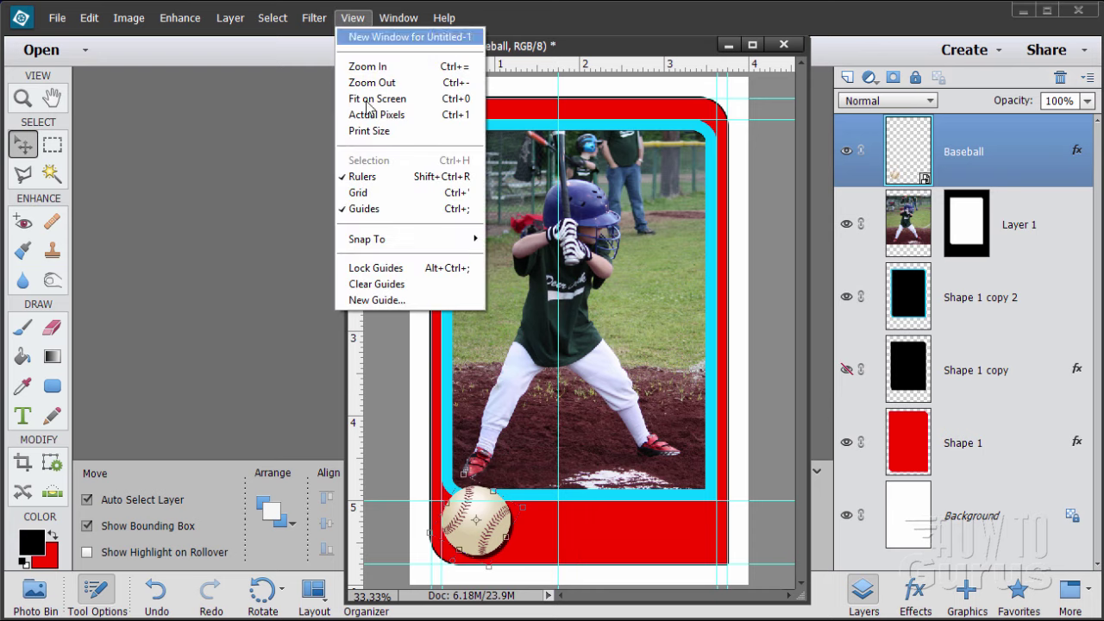
left_click(393, 300)
left_click(607, 255)
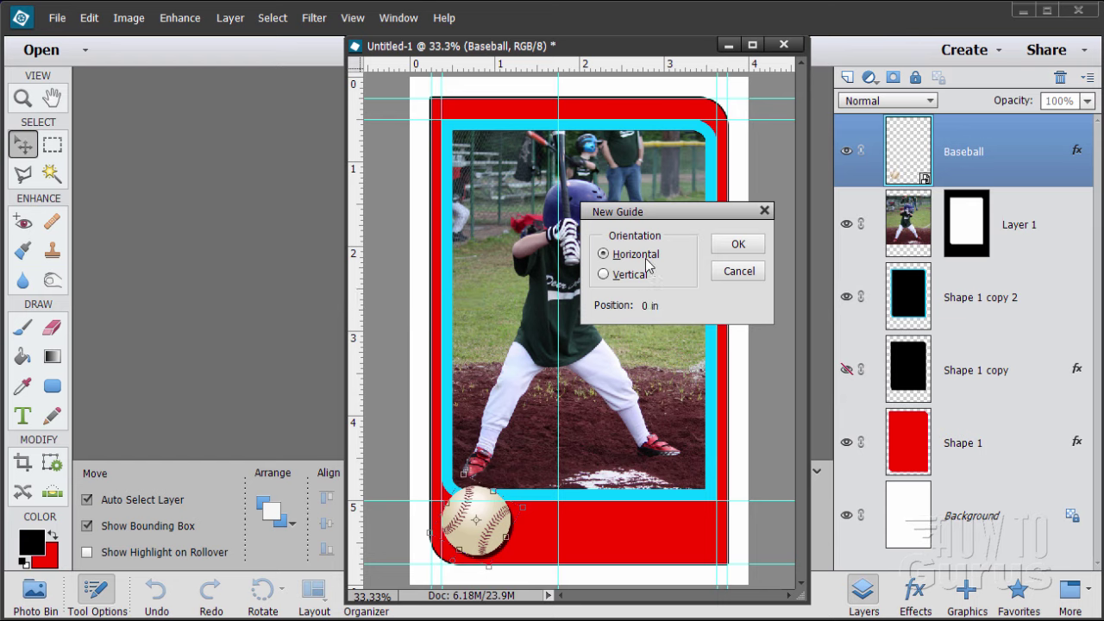
key("Tab")
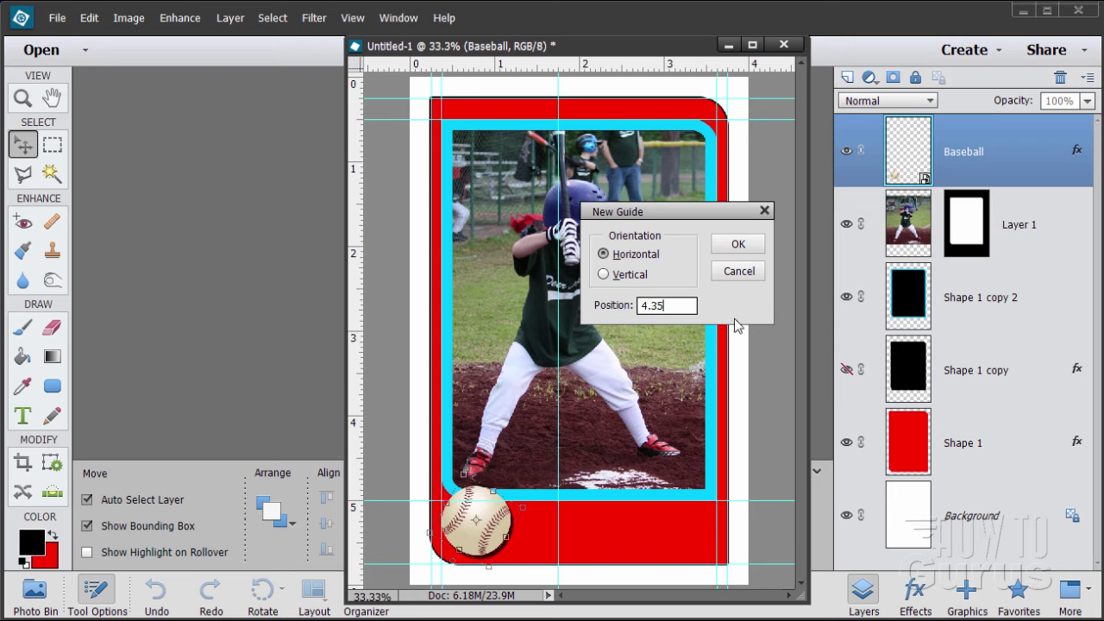
left_click(738, 246)
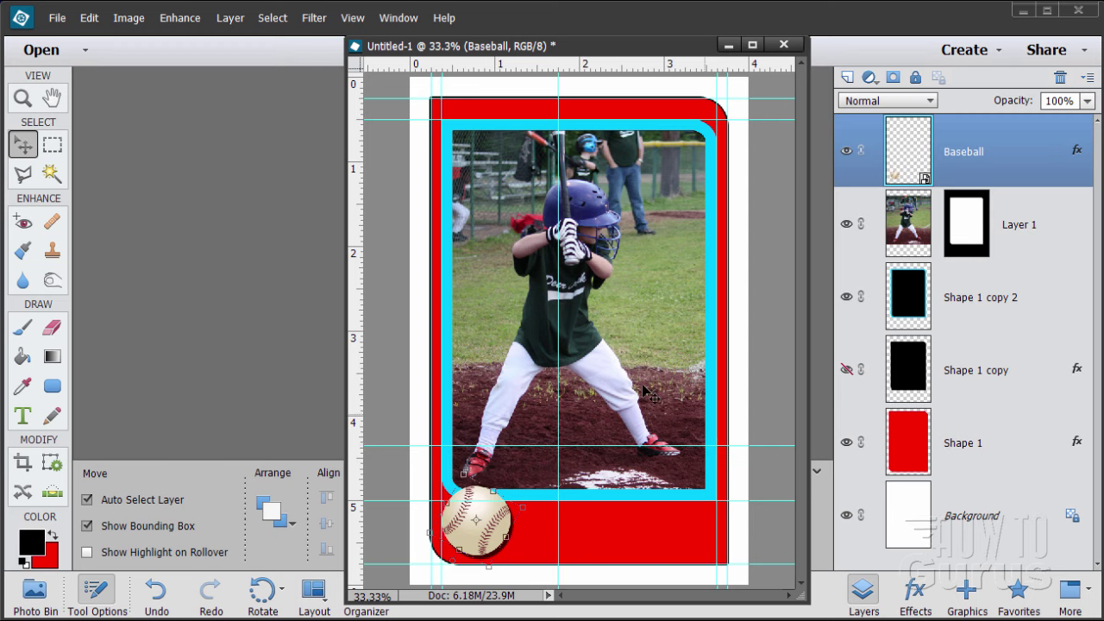
Step: Show the graphics of the Shapes type and add the solid wavy flag shape to the card
left_click(968, 590)
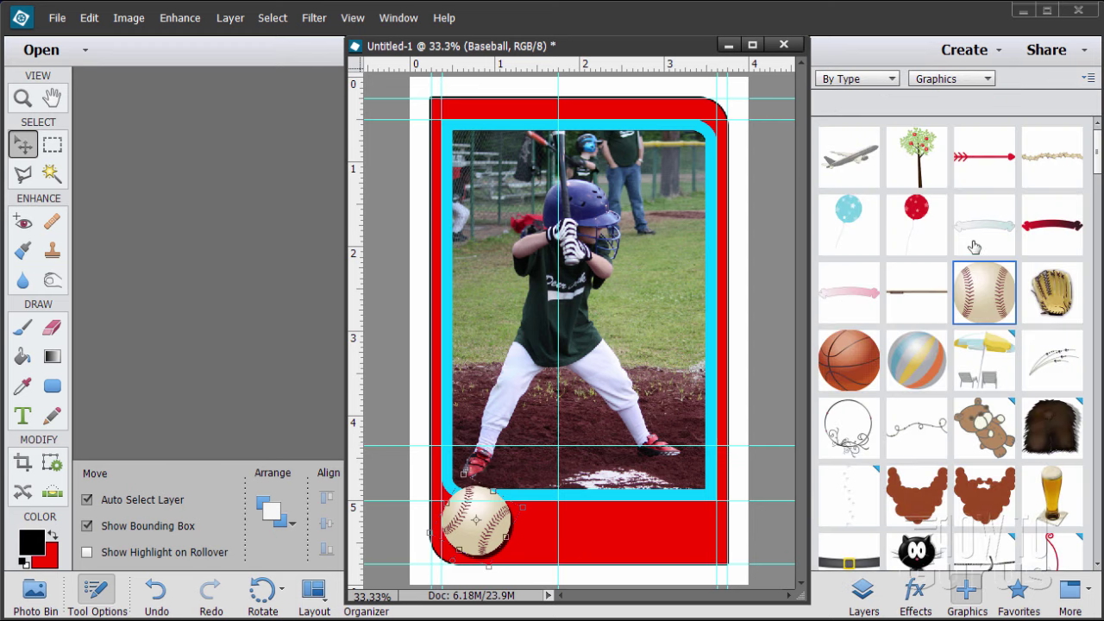
left_click(939, 78)
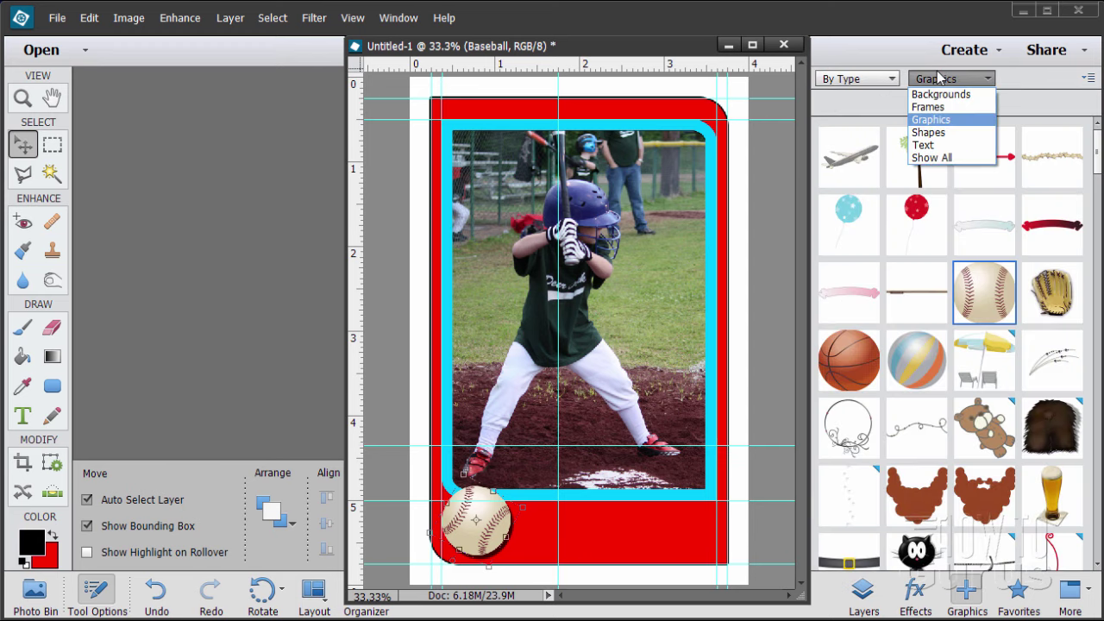
left_click(935, 134)
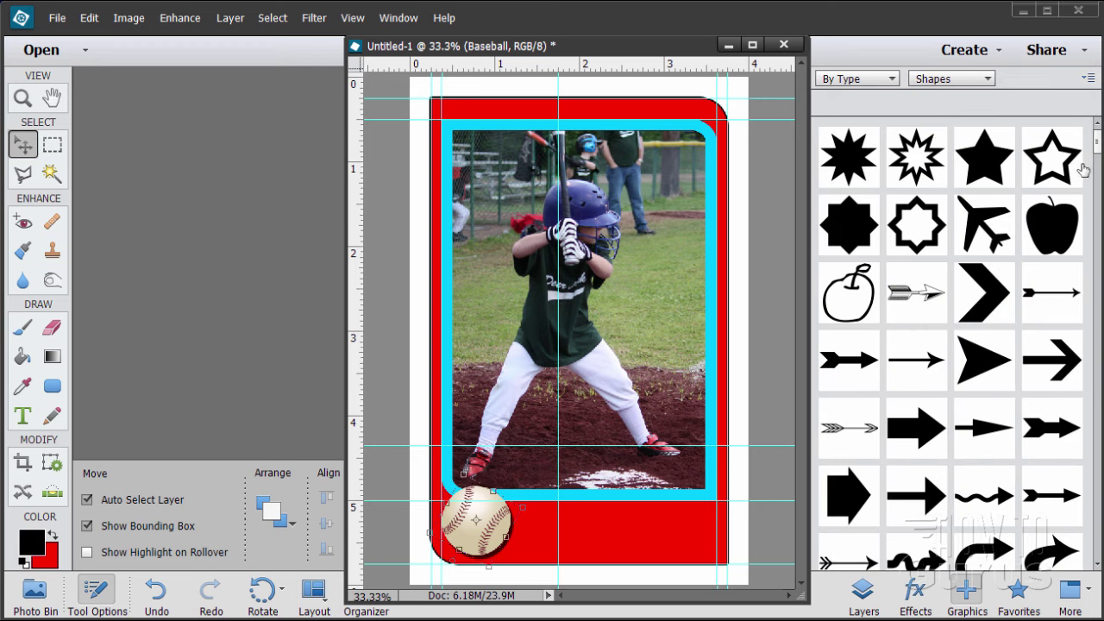
scroll(1025, 353, "down", 3)
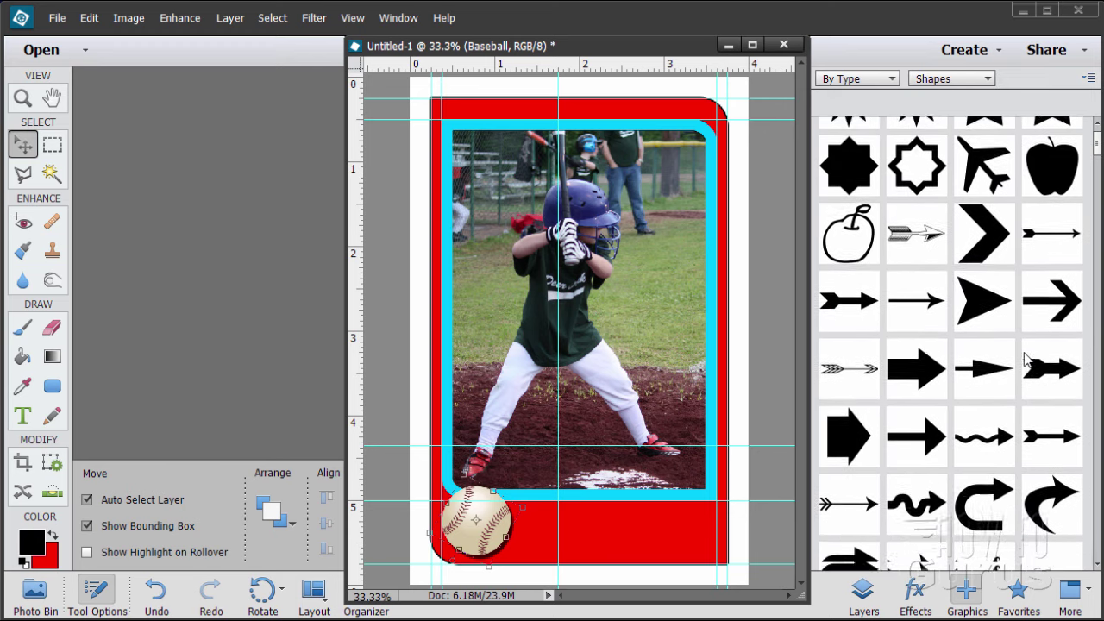
scroll(1027, 360, "down", 8)
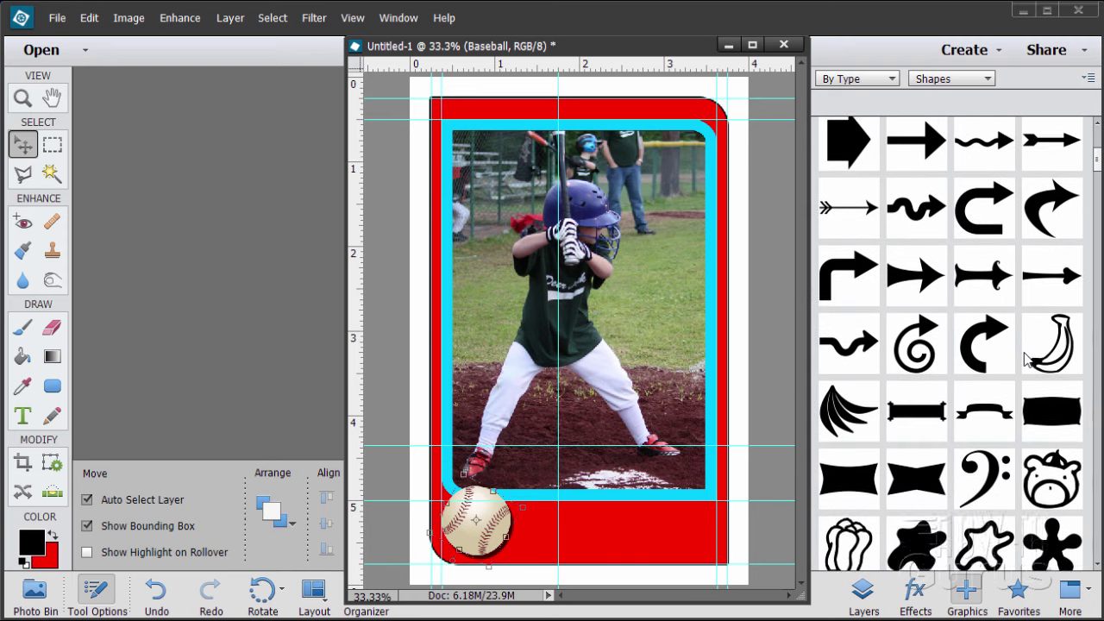
scroll(1026, 361, "down", 10)
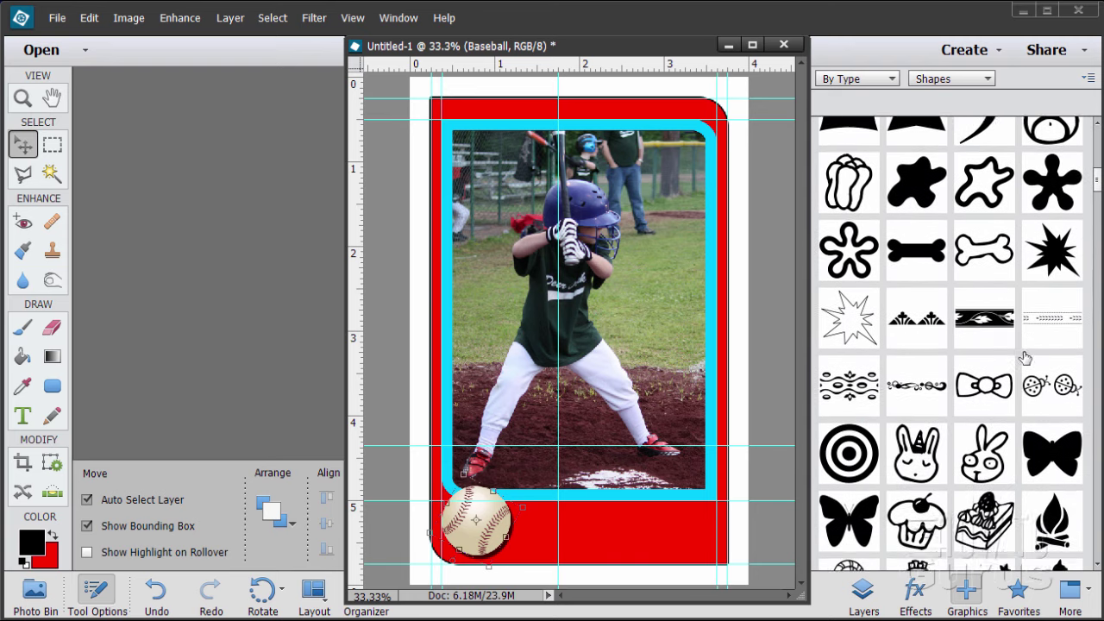
scroll(1027, 361, "down", 18)
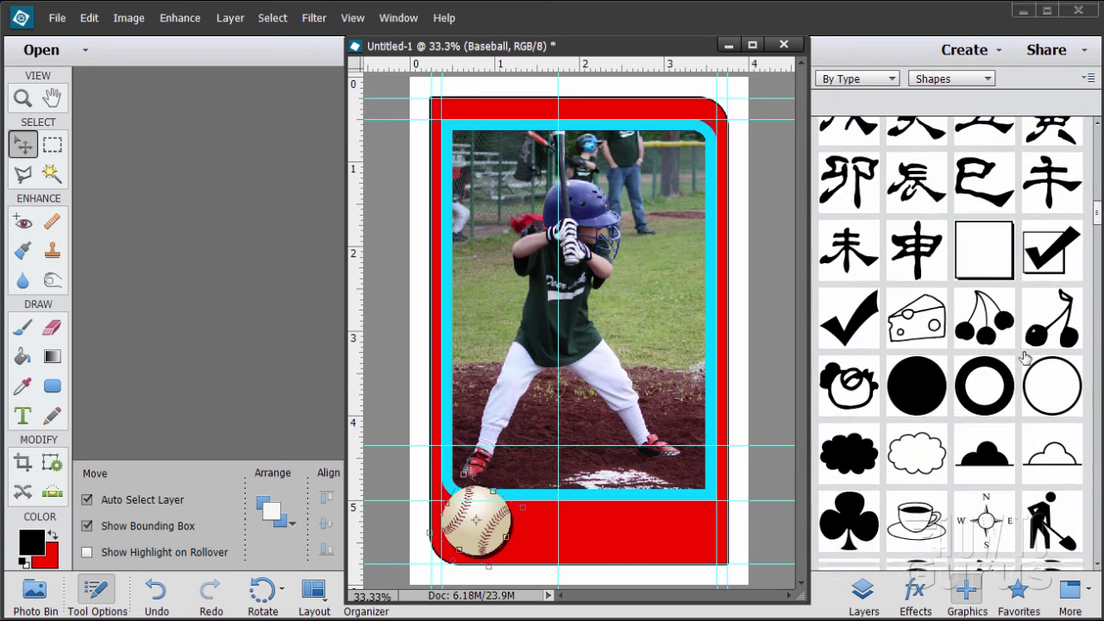
scroll(1027, 361, "down", 11)
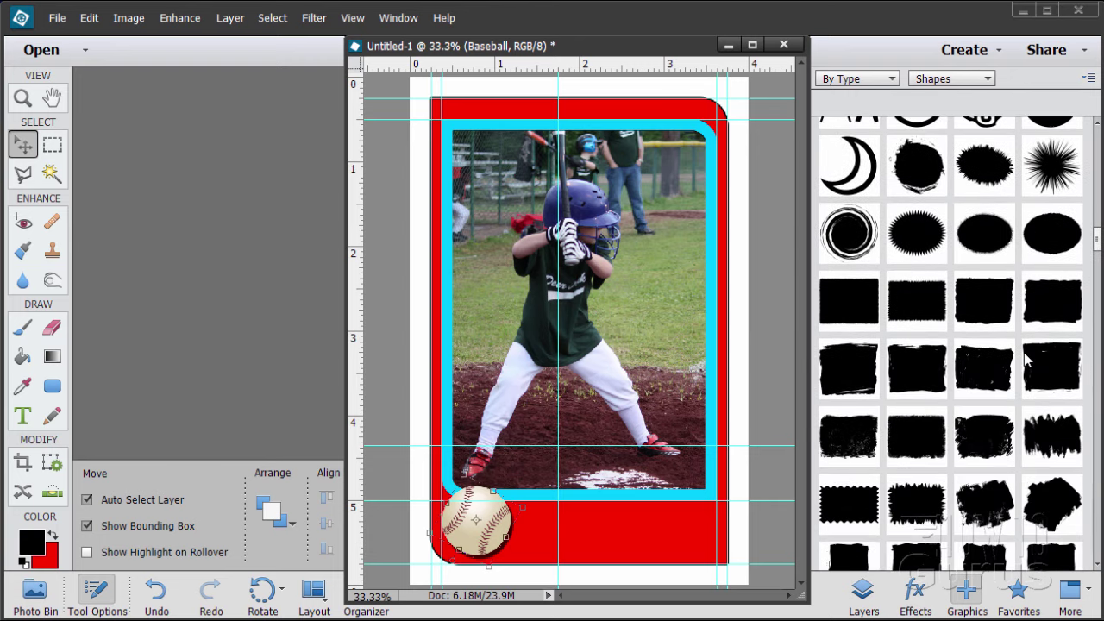
scroll(1027, 360, "down", 10)
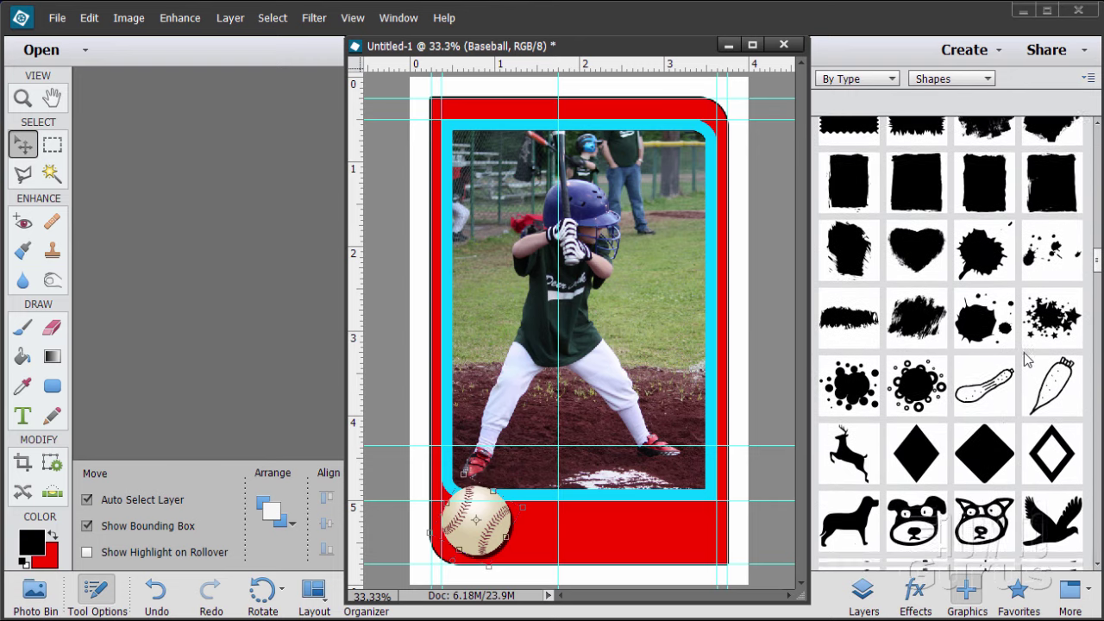
scroll(1027, 361, "down", 13)
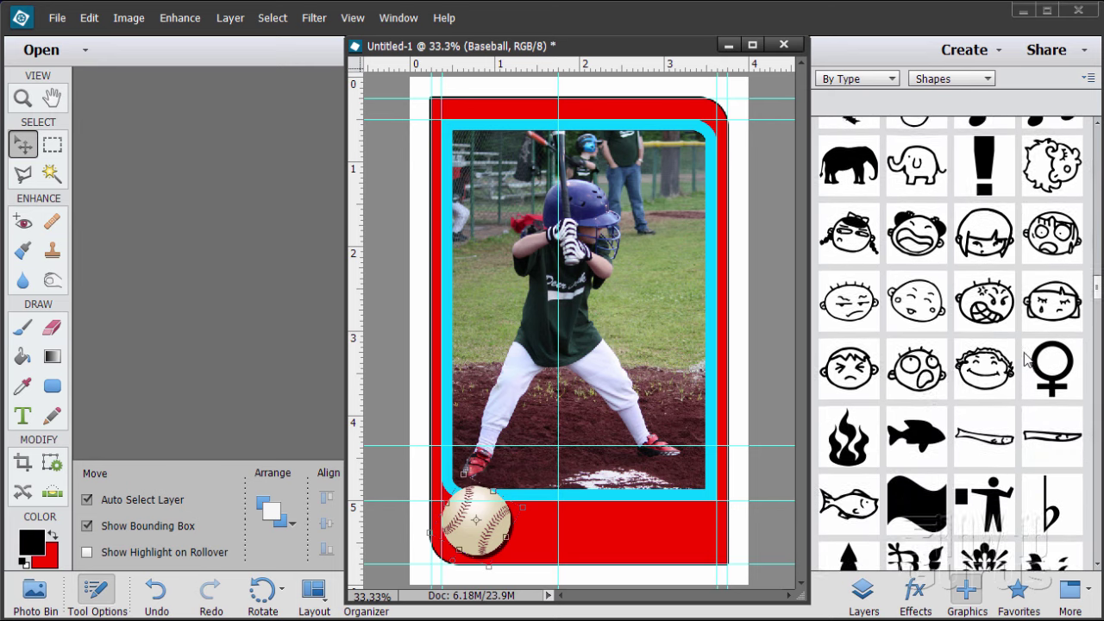
scroll(1027, 361, "down", 1)
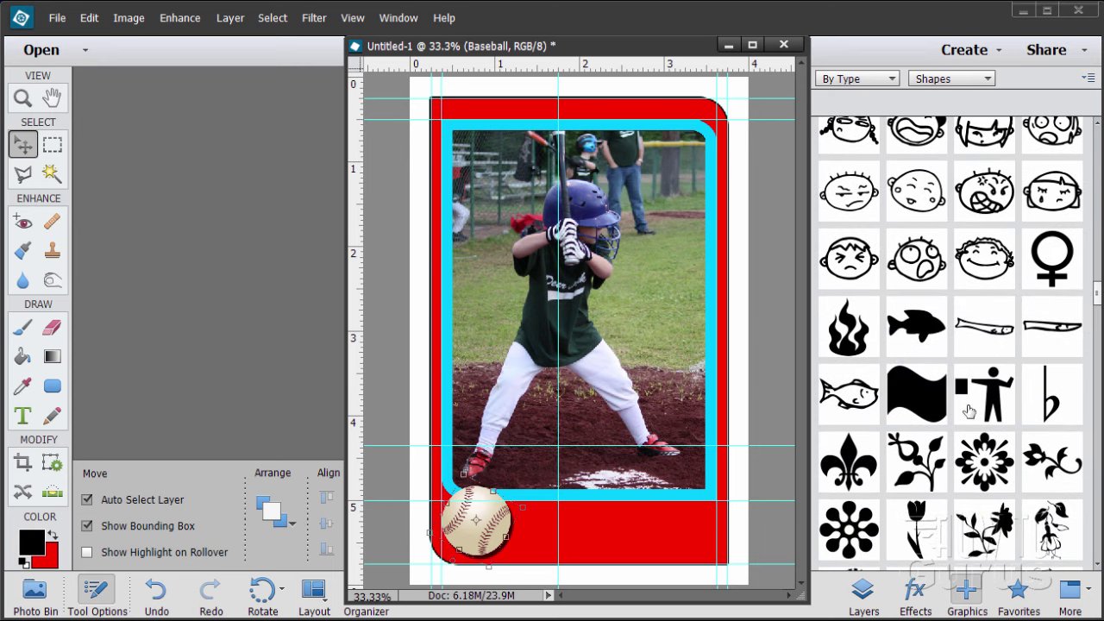
double_click(916, 398)
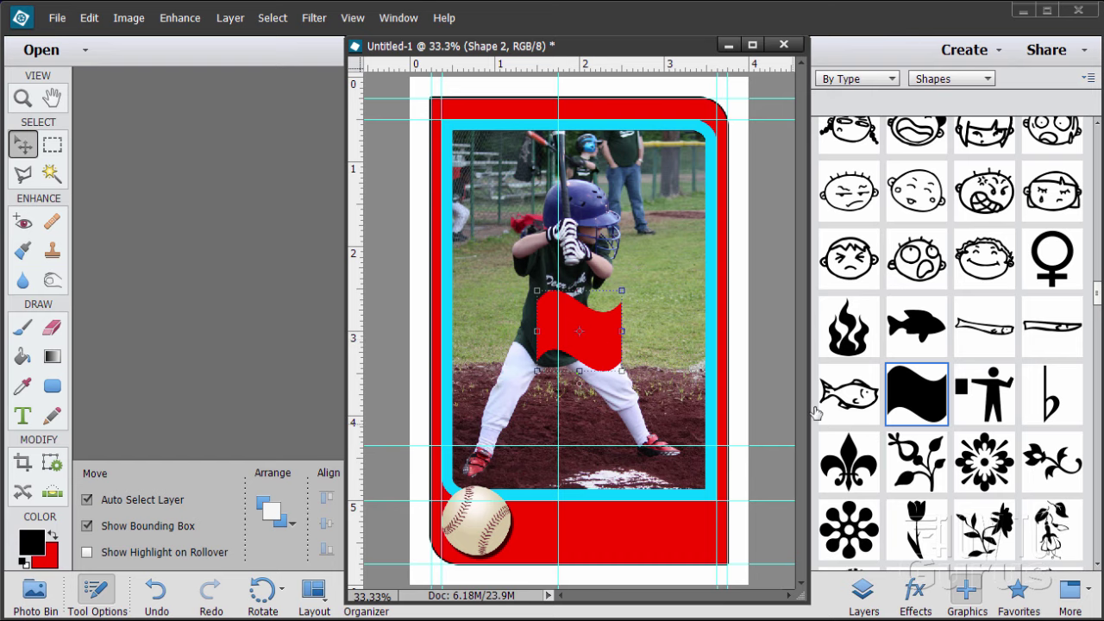
Step: Set the foreground color to yellow ffff00 and fill the flag shape with it using the Paint Bucket
left_click(863, 591)
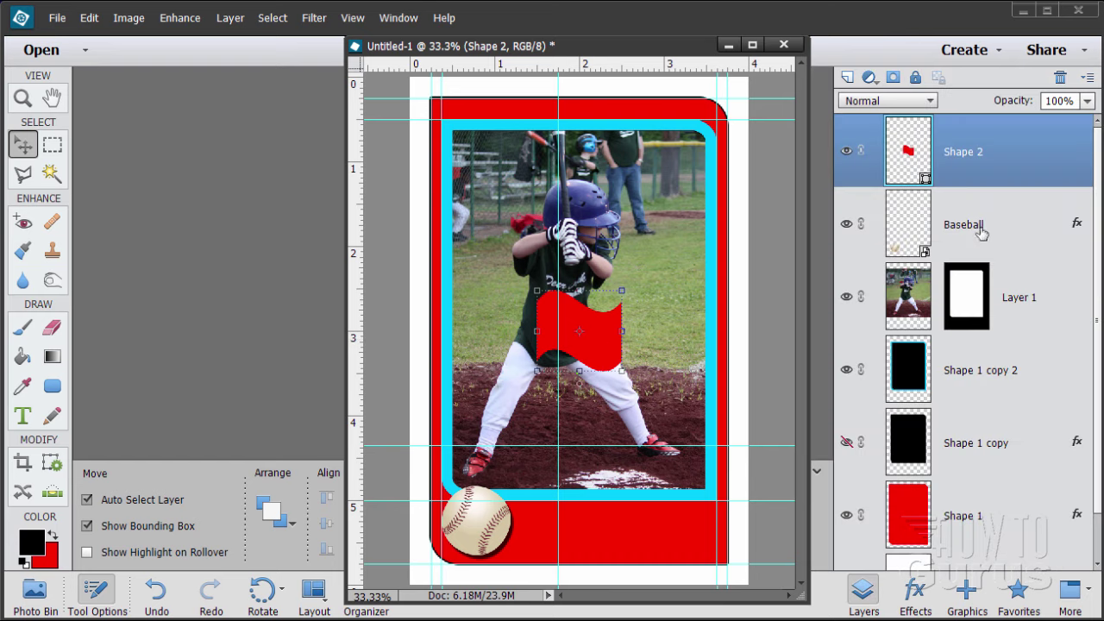
left_click(33, 542)
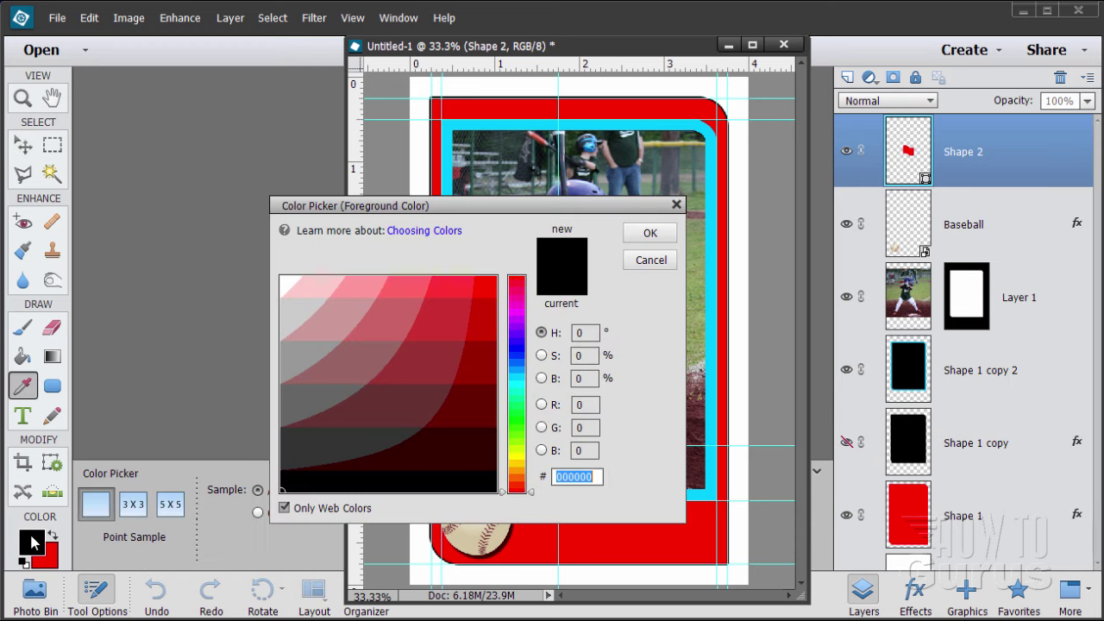
left_click(518, 459)
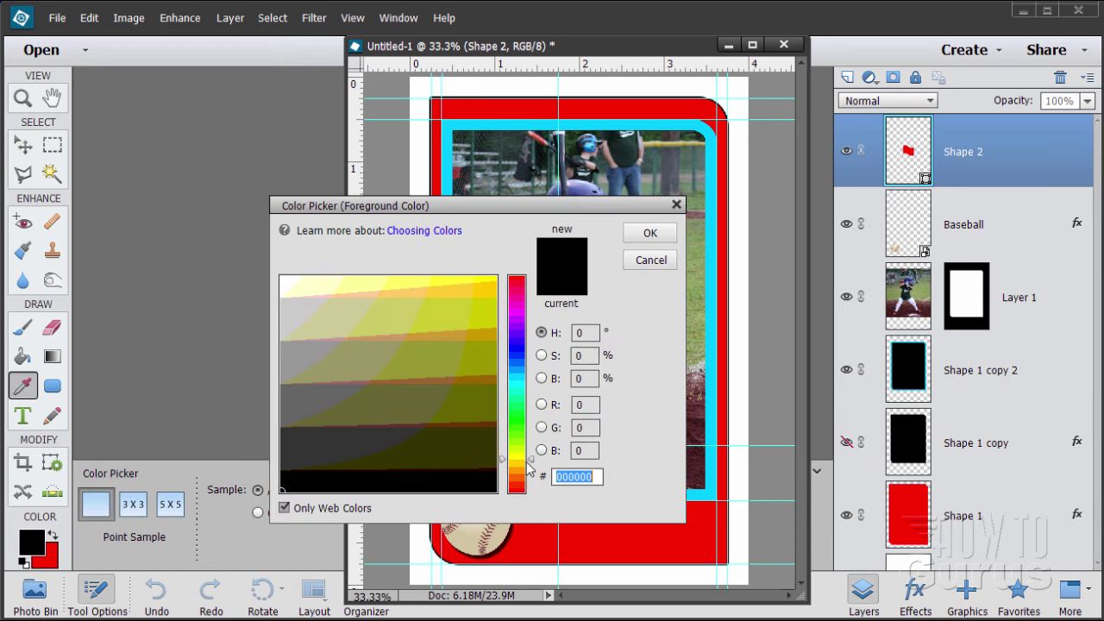
left_click_drag(479, 312, 481, 288)
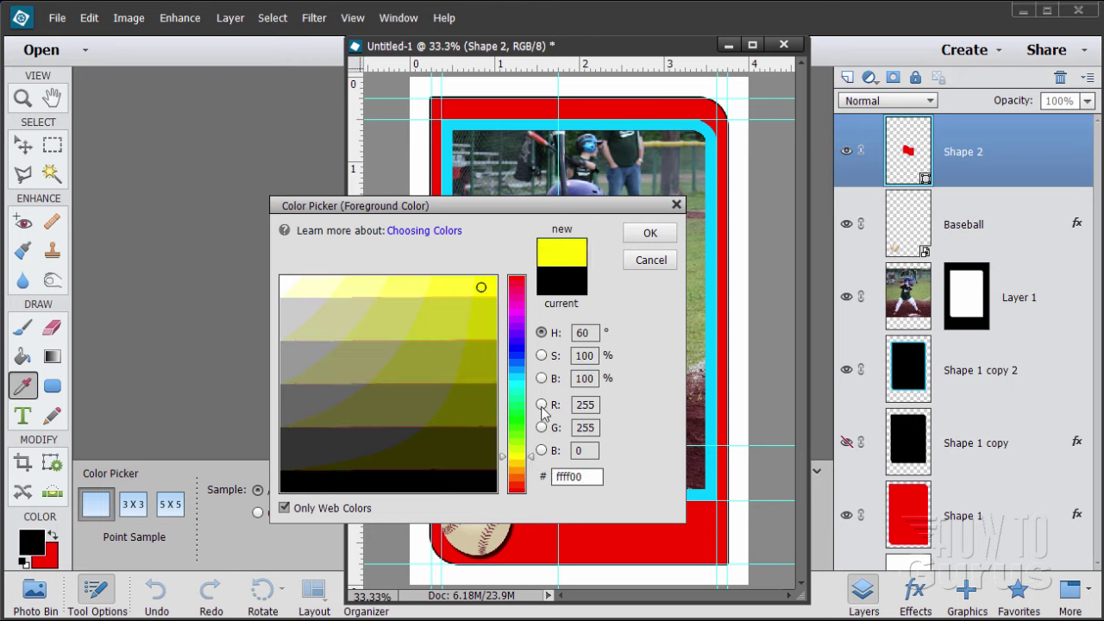
left_click_drag(531, 460, 538, 457)
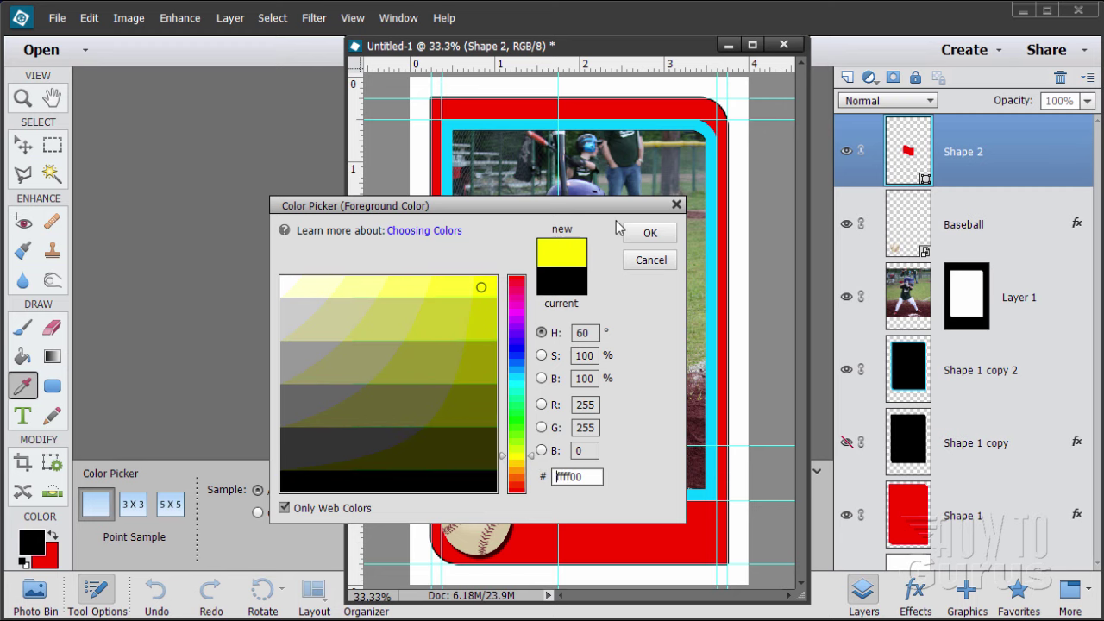
left_click(639, 233)
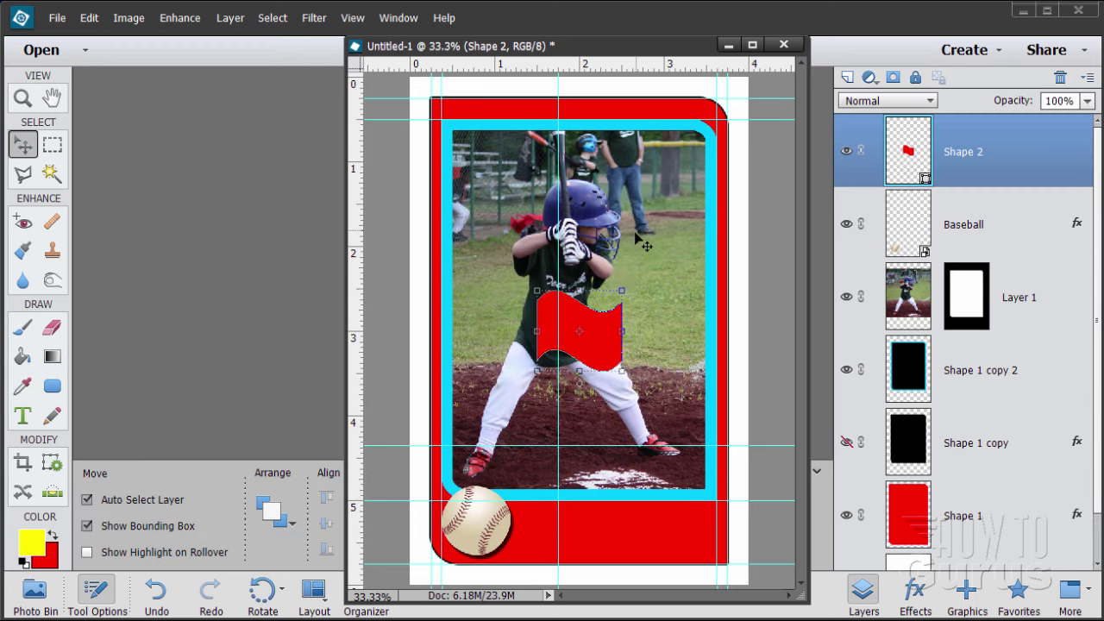
left_click(25, 362)
left_click(595, 350)
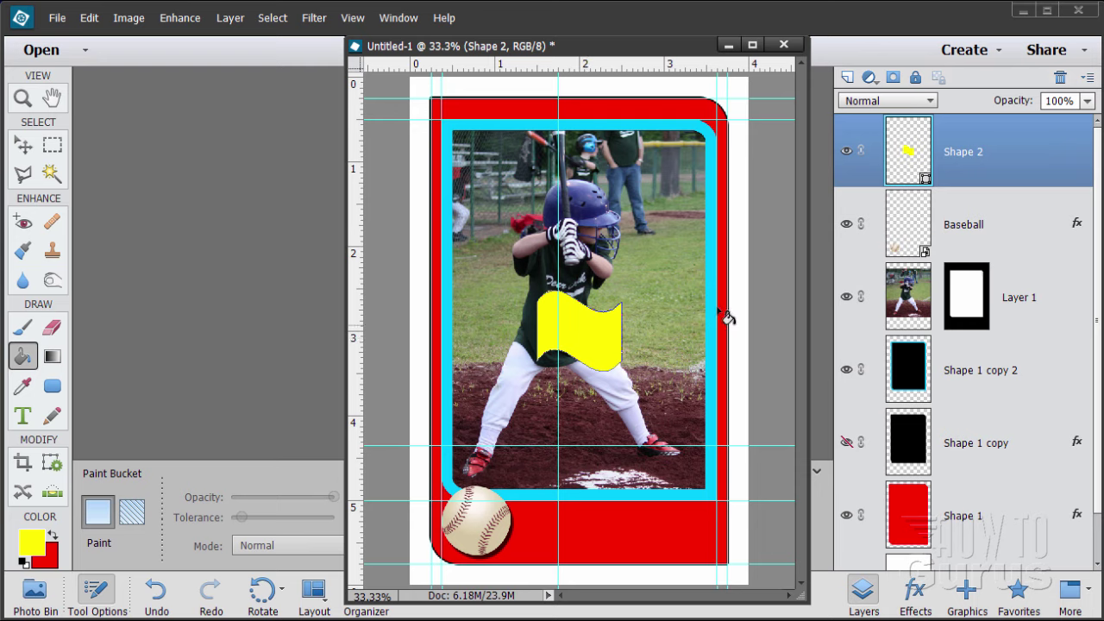
Step: Move the yellow flag to the guide crossing below the player and stretch it to the card's right-edge and bottom guides
left_click(24, 145)
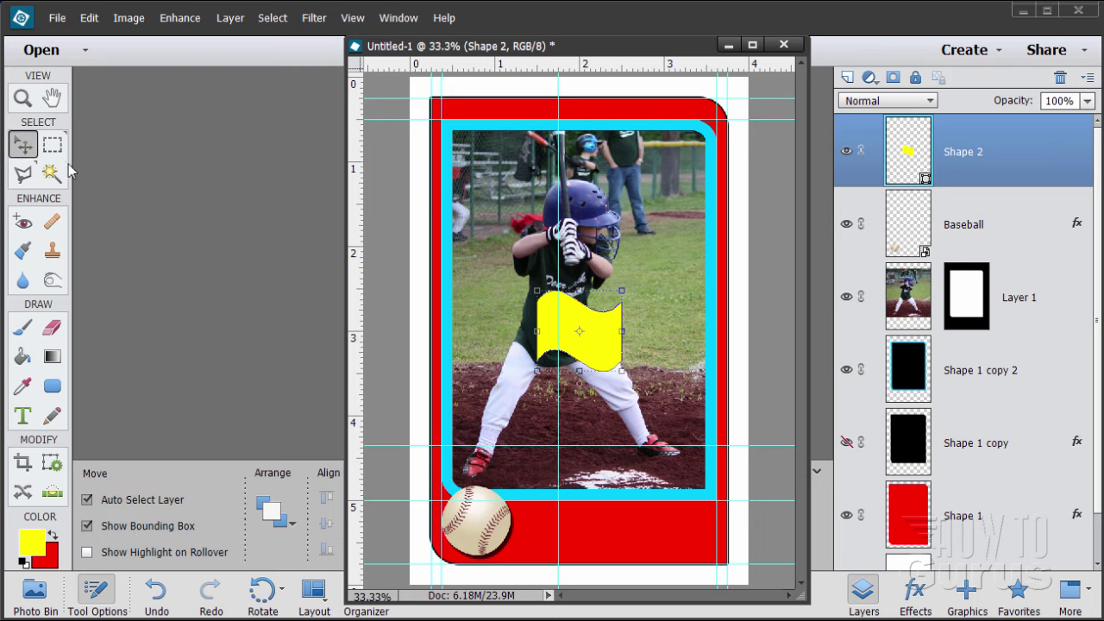
left_click_drag(594, 349, 621, 503)
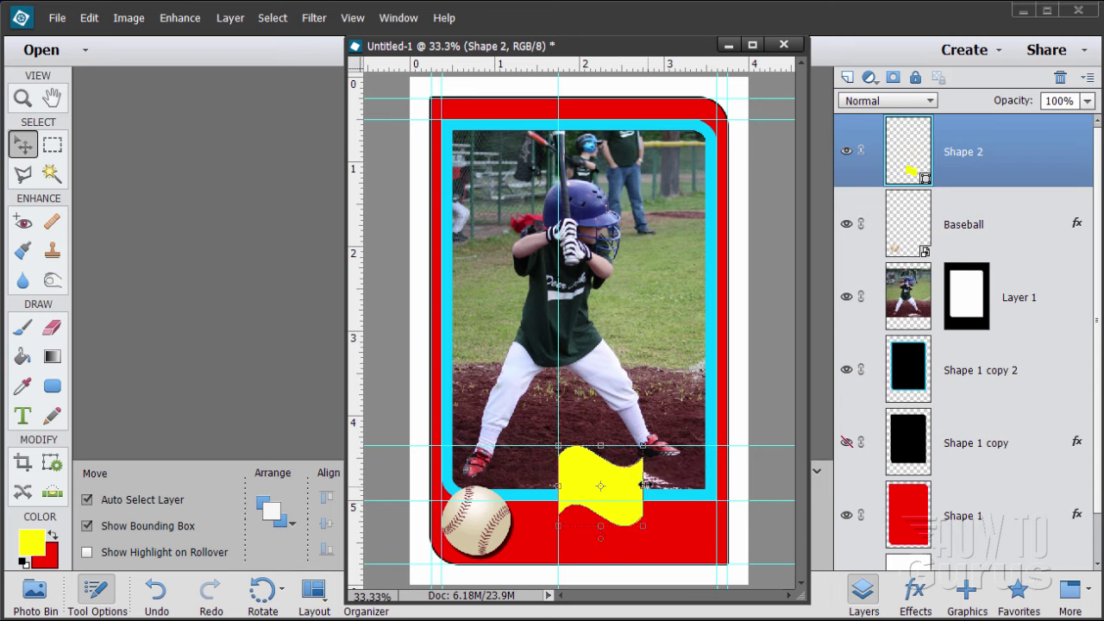
left_click_drag(642, 486, 725, 486)
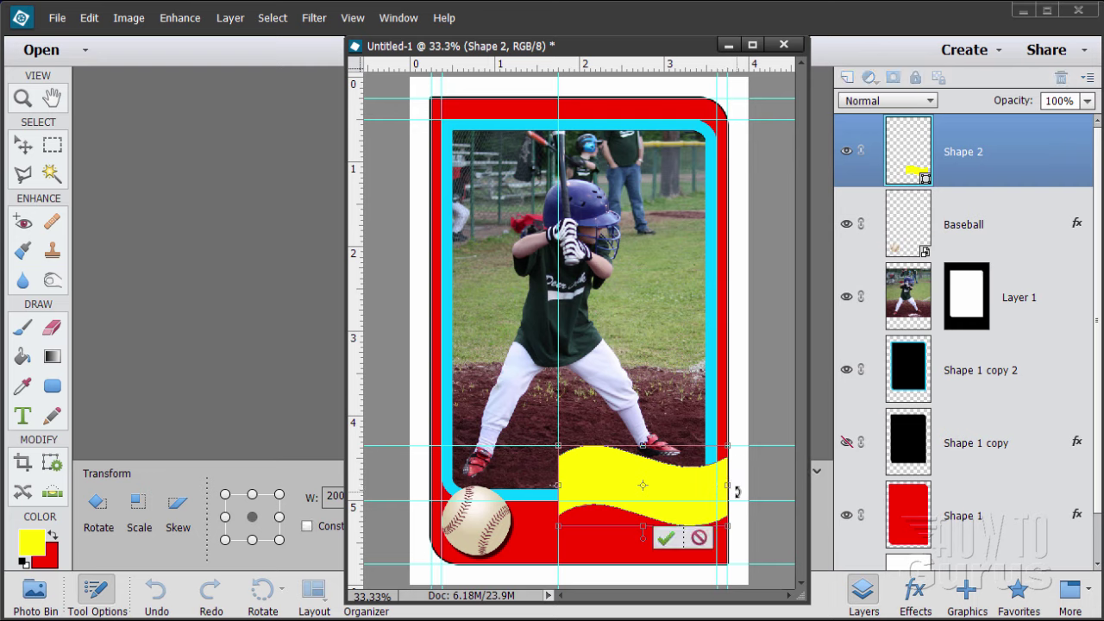
left_click_drag(645, 528, 649, 562)
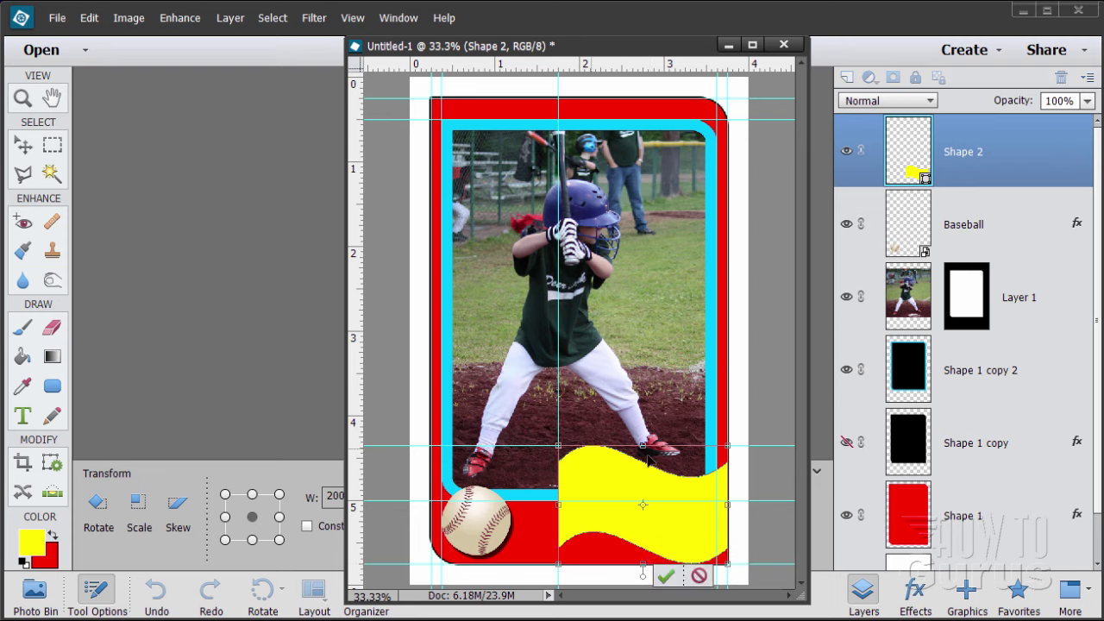
left_click(665, 575)
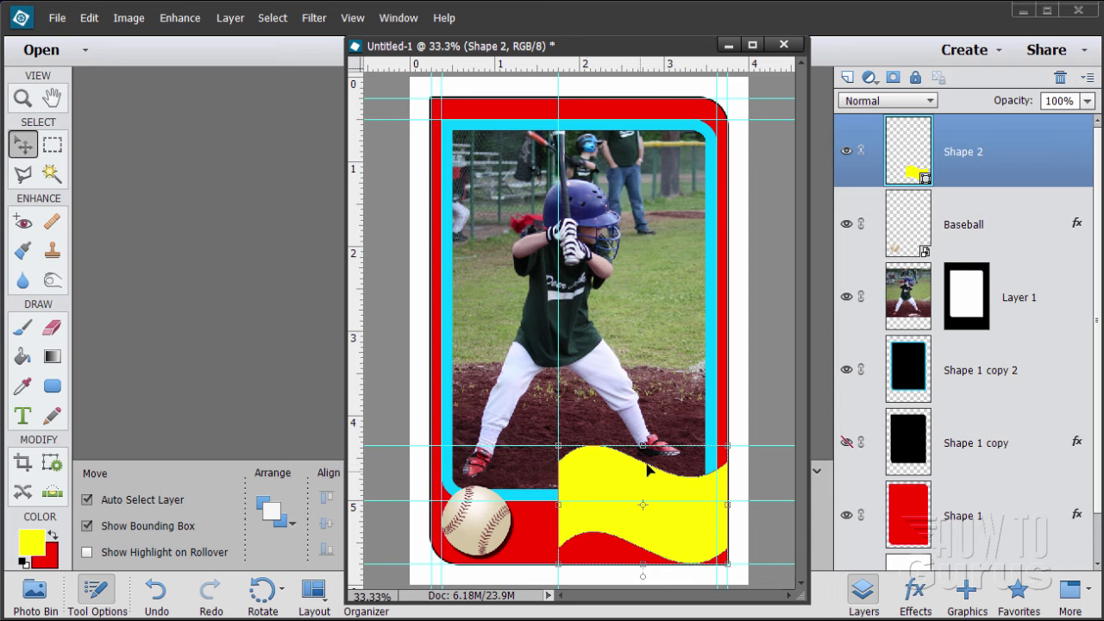
mouse_move(643, 446)
left_mouse_down()
mouse_move(642, 470)
mouse_move(643, 446)
left_mouse_up()
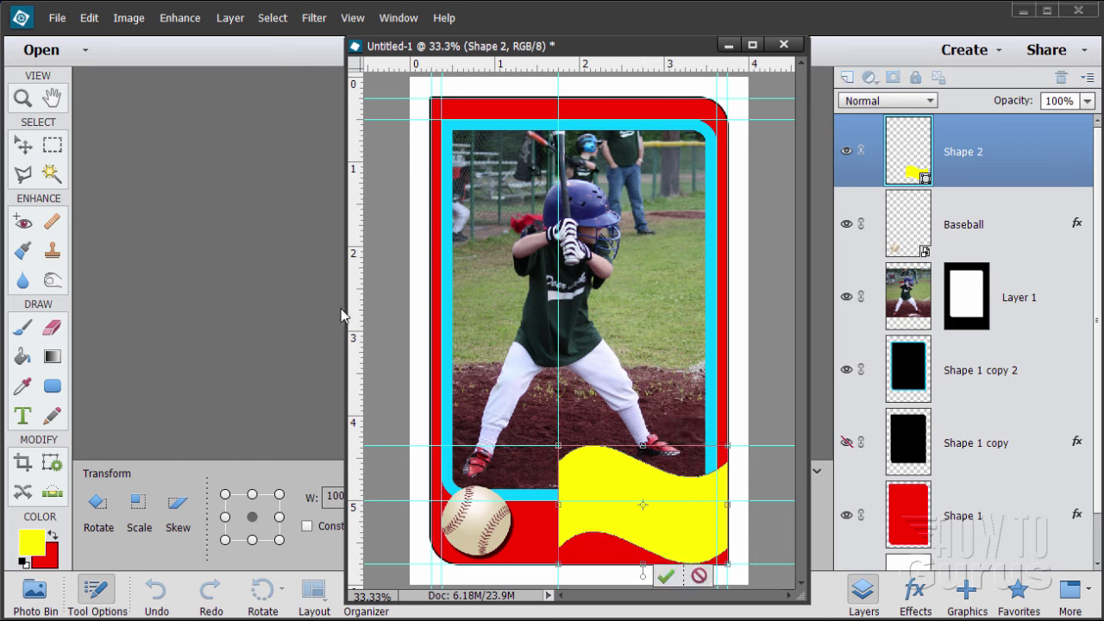
left_click(665, 575)
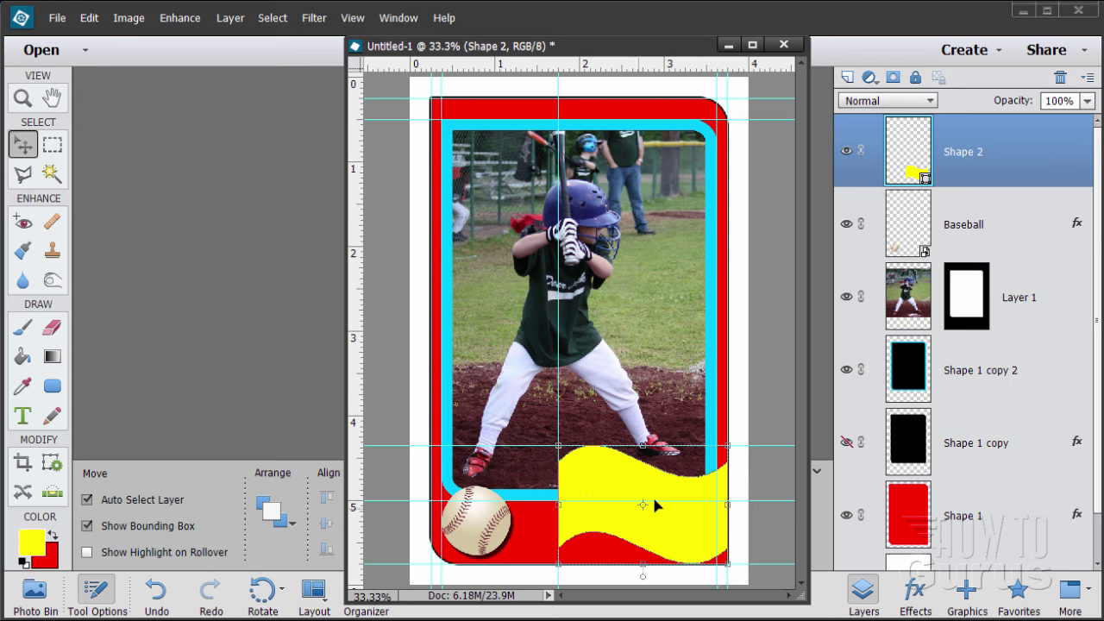
Step: Check the Snap To setting for guides
left_click(352, 17)
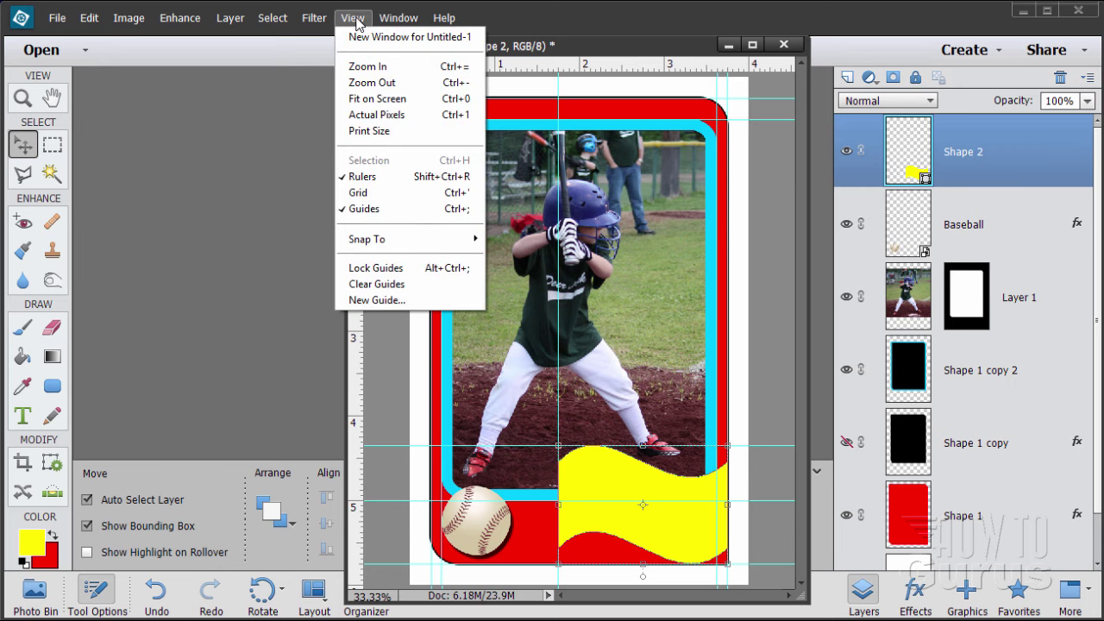
mouse_move(380, 243)
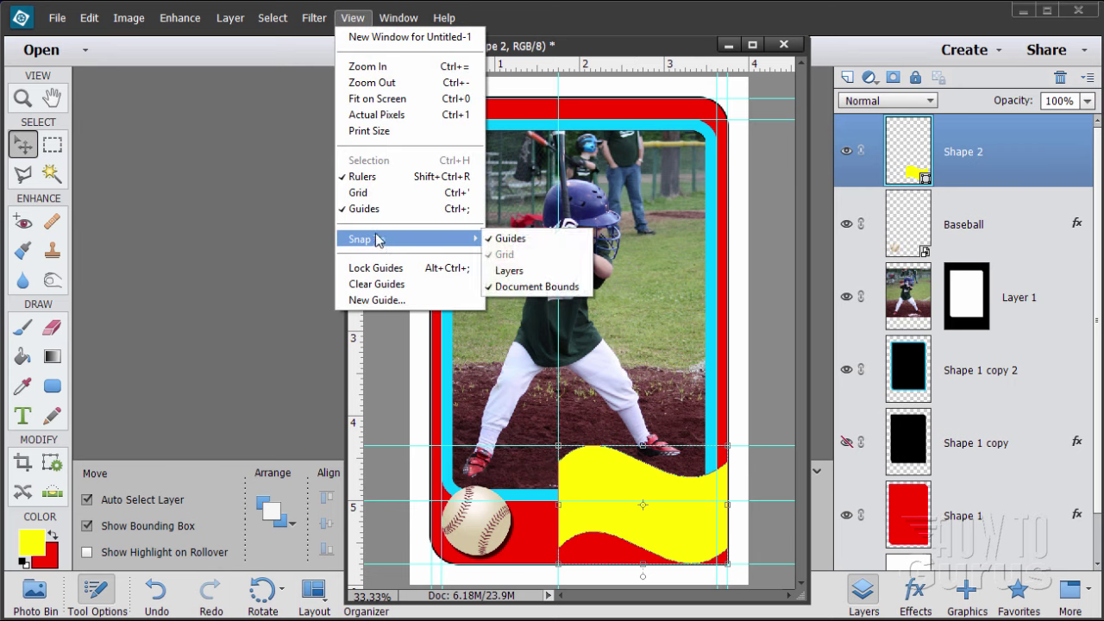
left_click(537, 239)
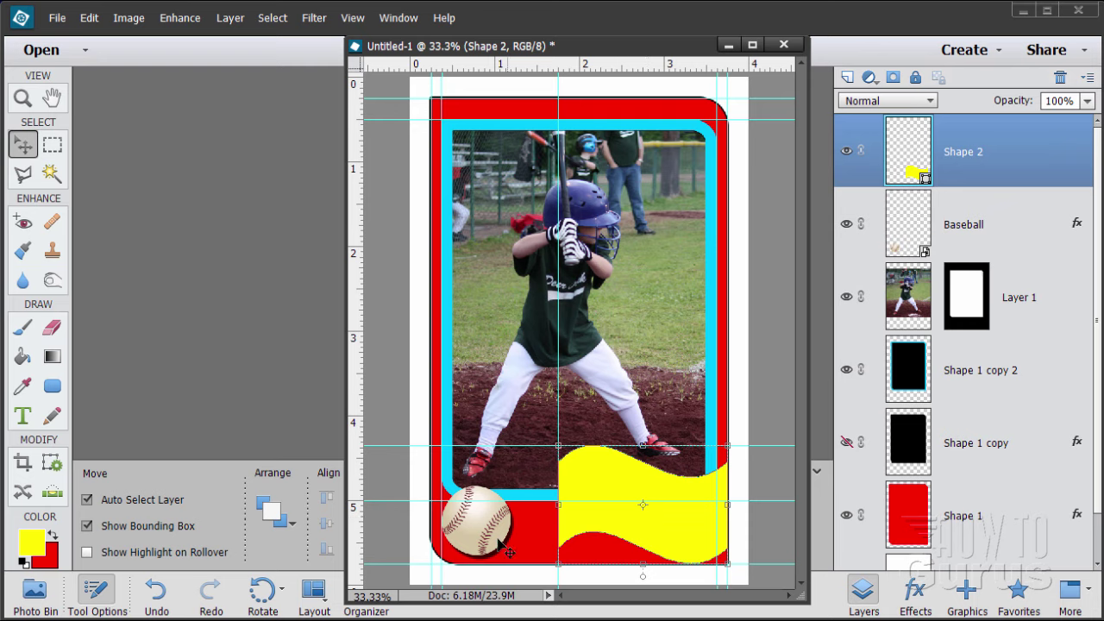
Step: Copy the layer style of the Baseball layer and paste it onto the flag's layer, Shape 2
left_click(992, 226)
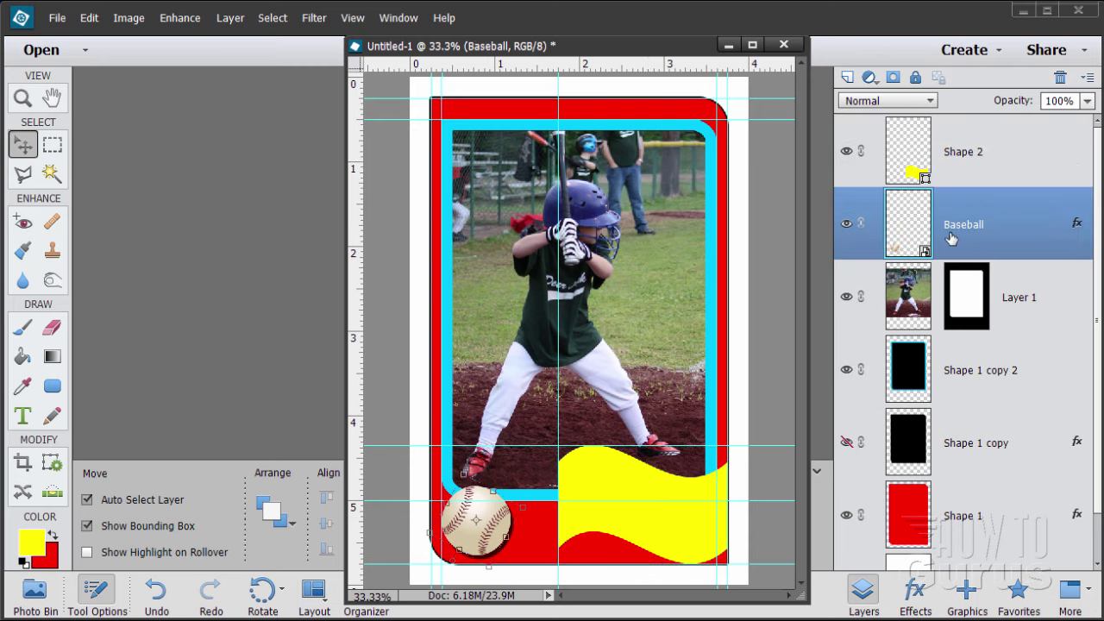
right_click(995, 224)
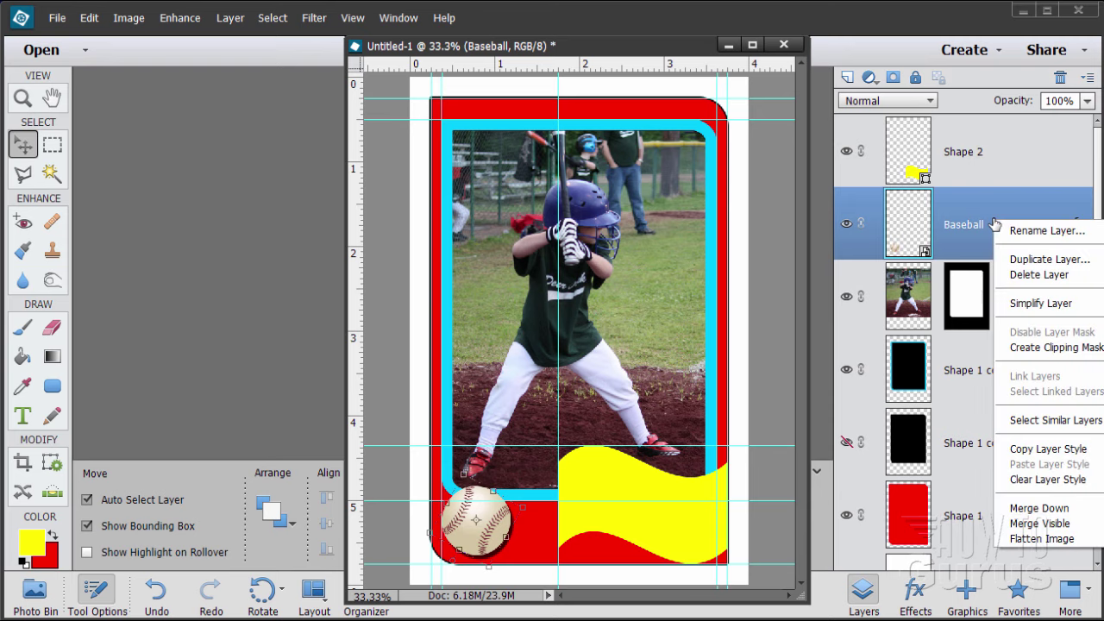
left_click(1035, 448)
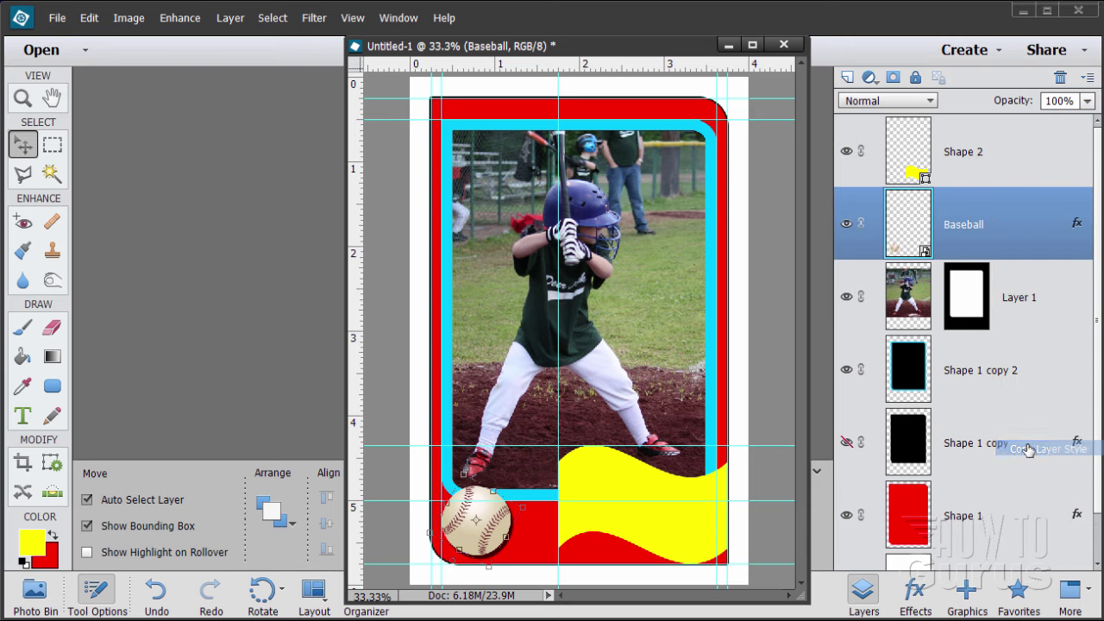
left_click(984, 167)
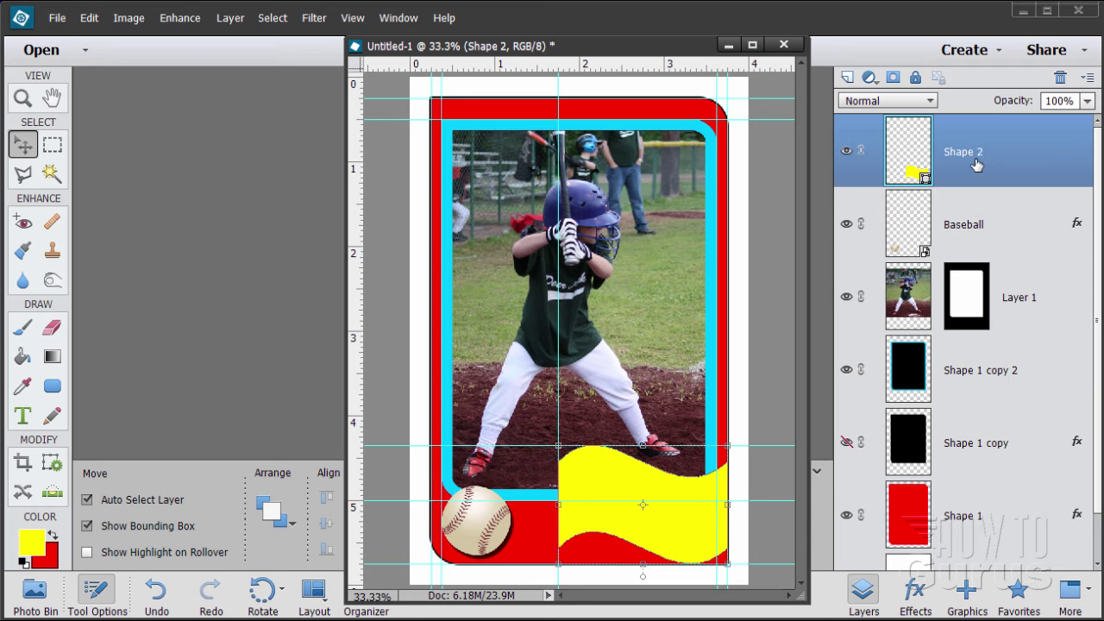
right_click(978, 165)
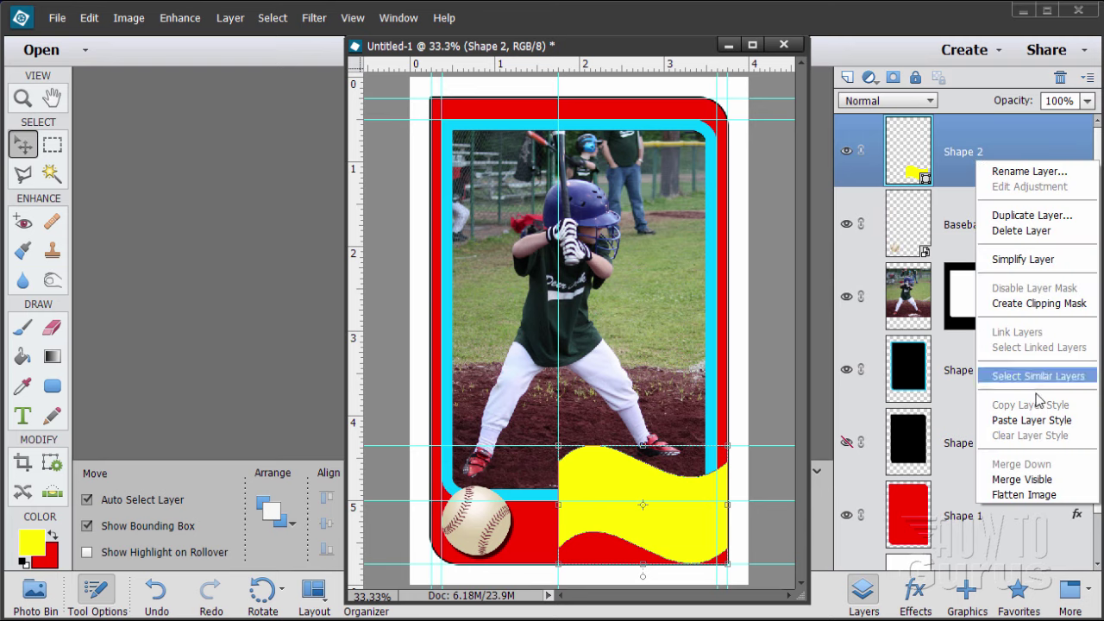
left_click(1034, 420)
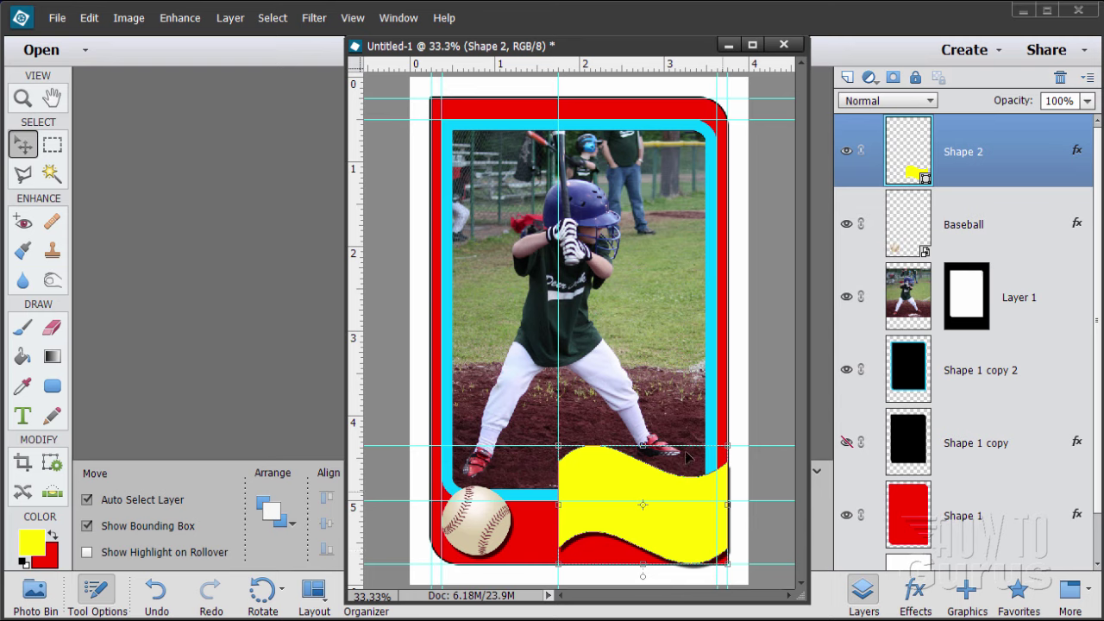
Step: Add a black stroke of 5 px to the flag's layer style, positioned Inside
double_click(1076, 152)
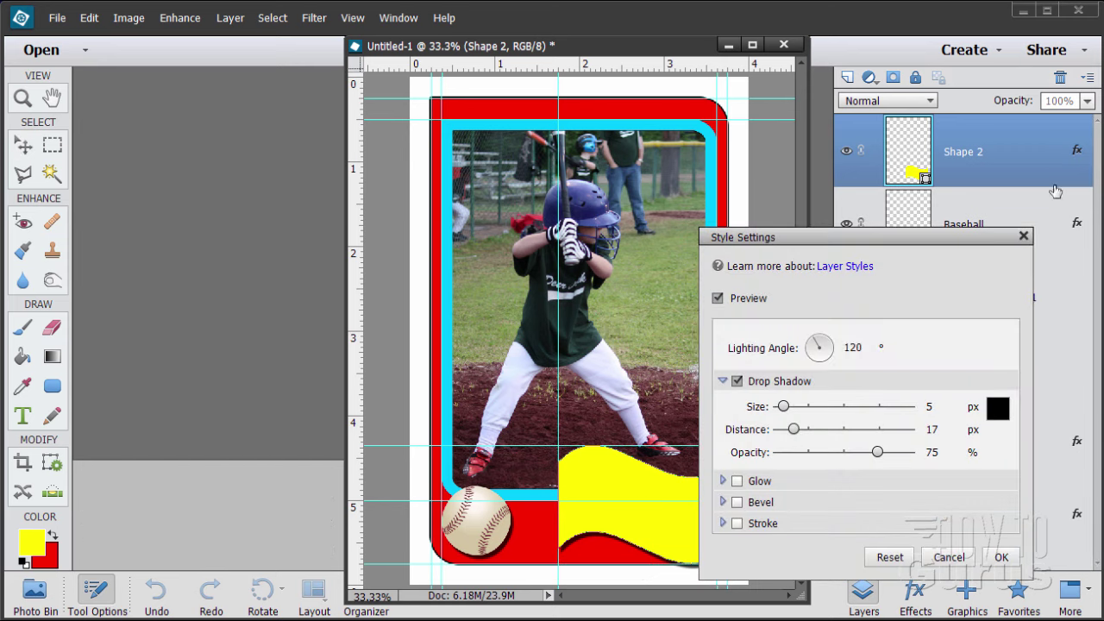
left_click_drag(827, 248, 841, 200)
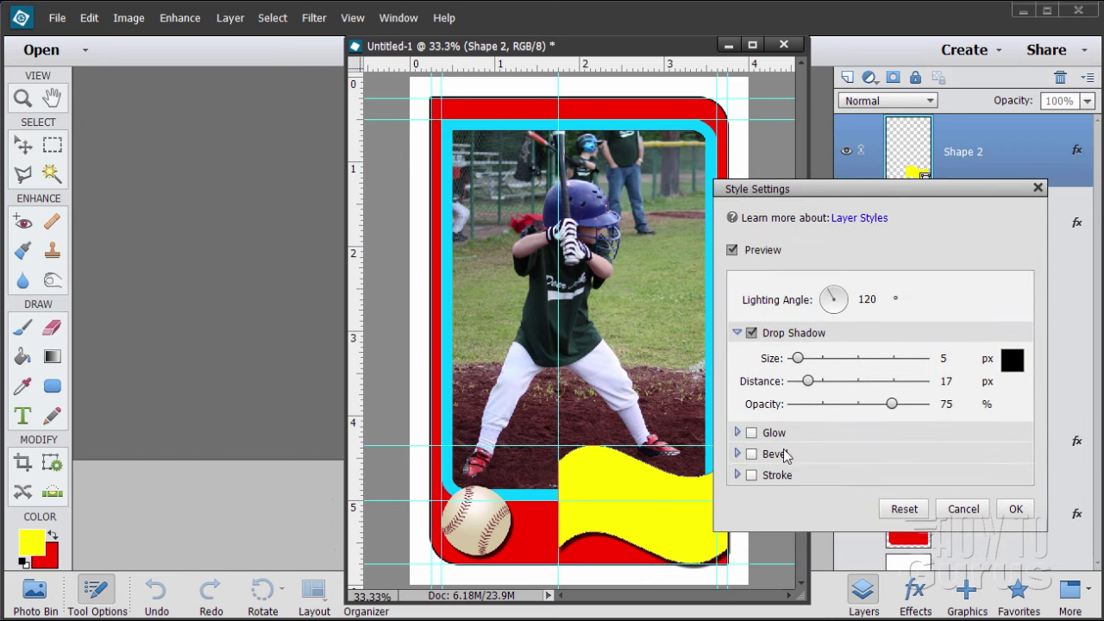
left_click(753, 476)
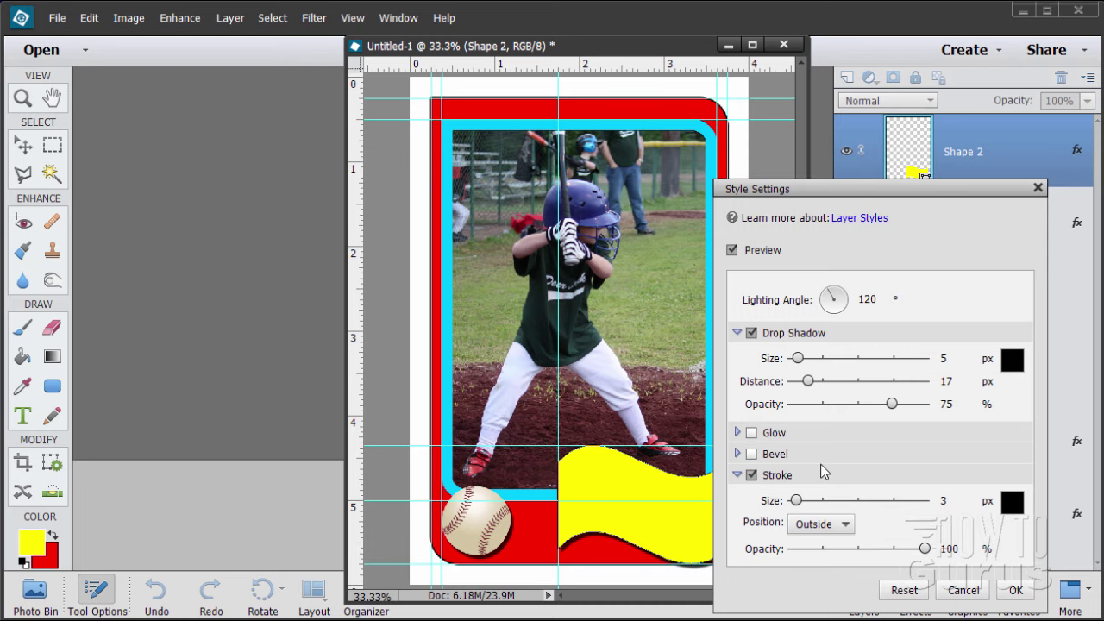
left_click(844, 524)
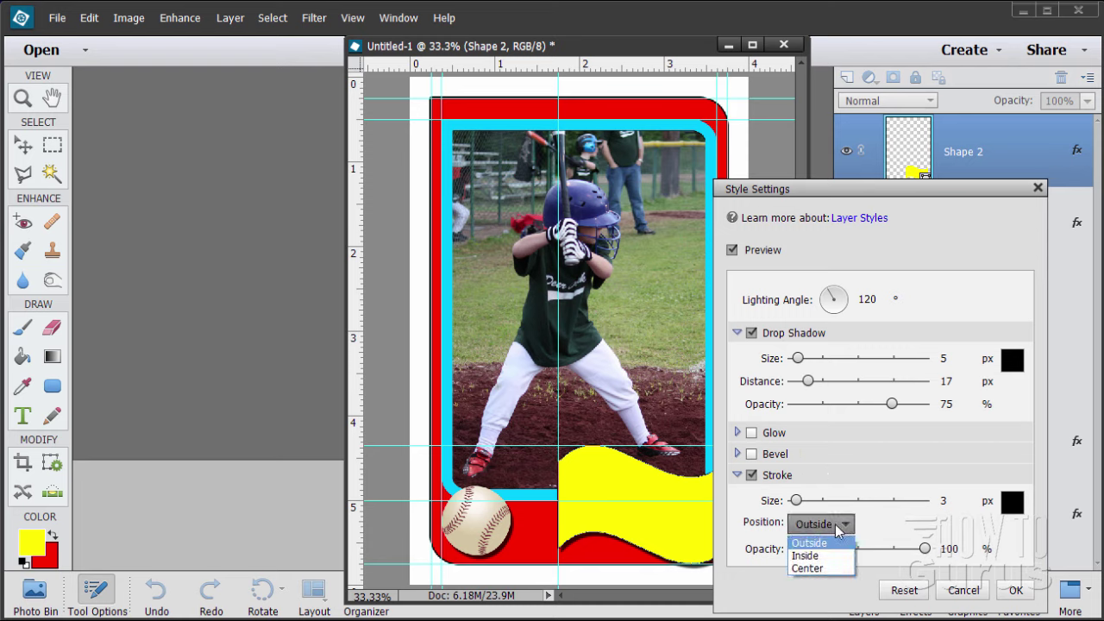
left_click(816, 557)
left_click(944, 500)
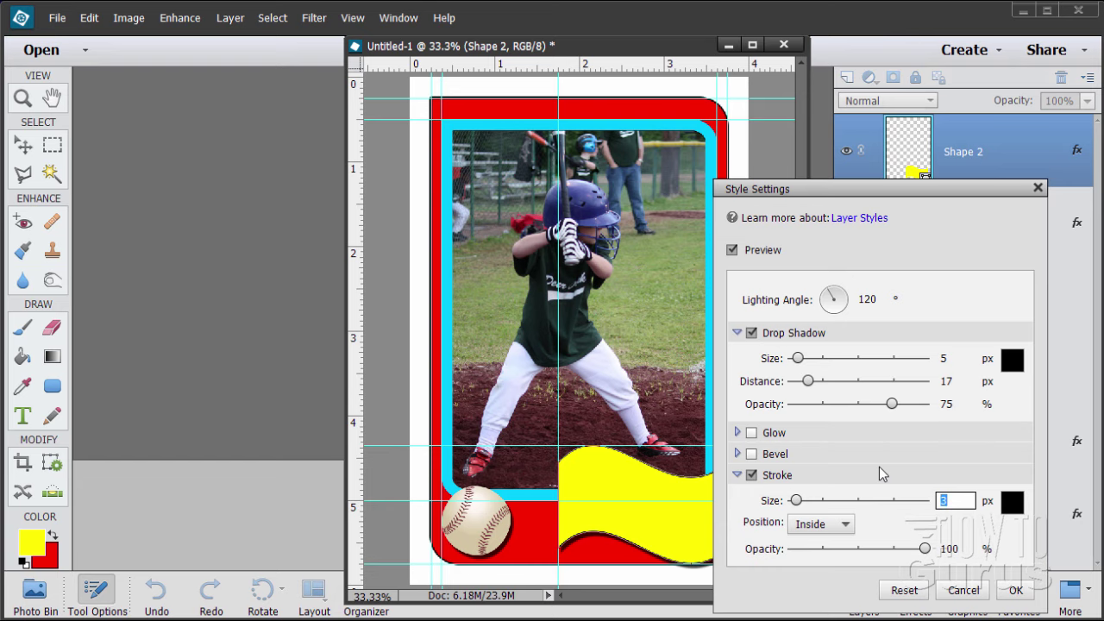
type("5")
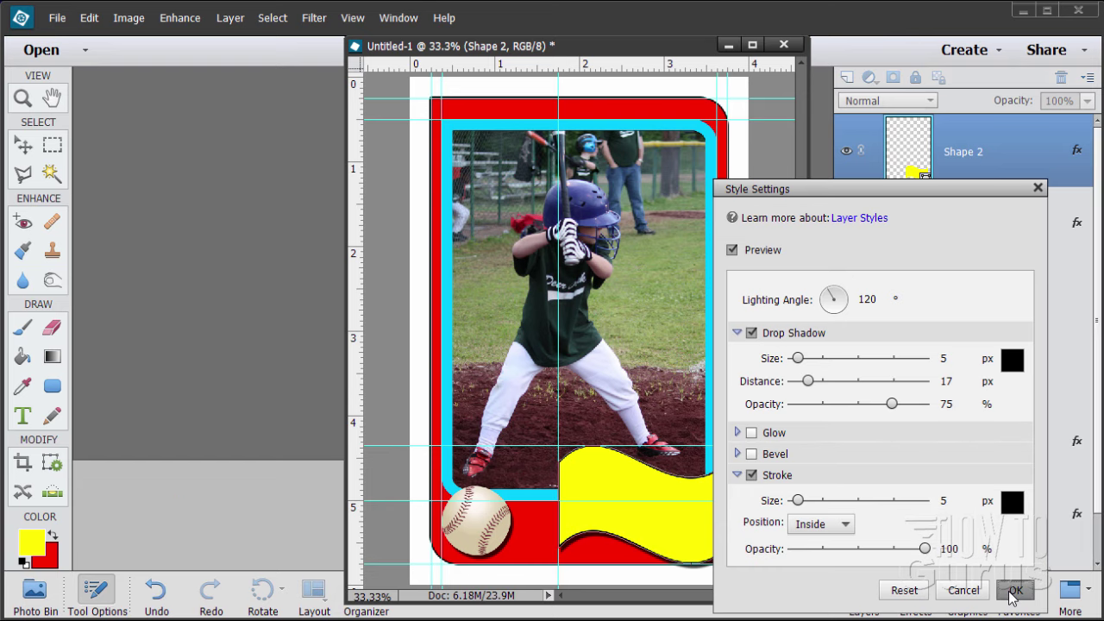
left_click(1017, 590)
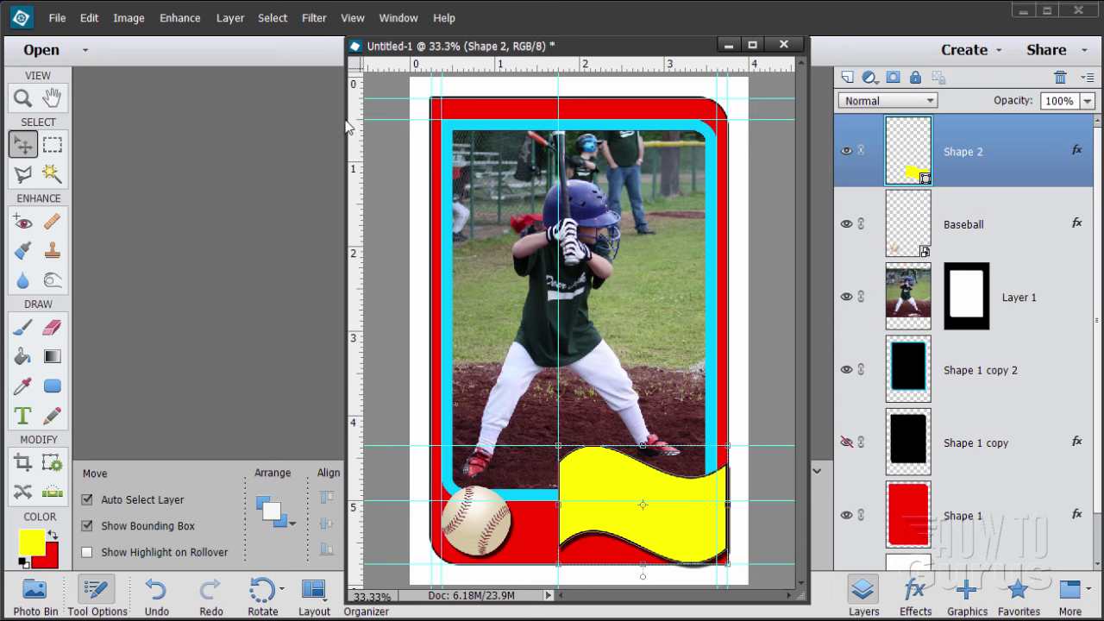
Step: Hide the guides and reset the foreground and background colors to the default black and white
left_click(352, 18)
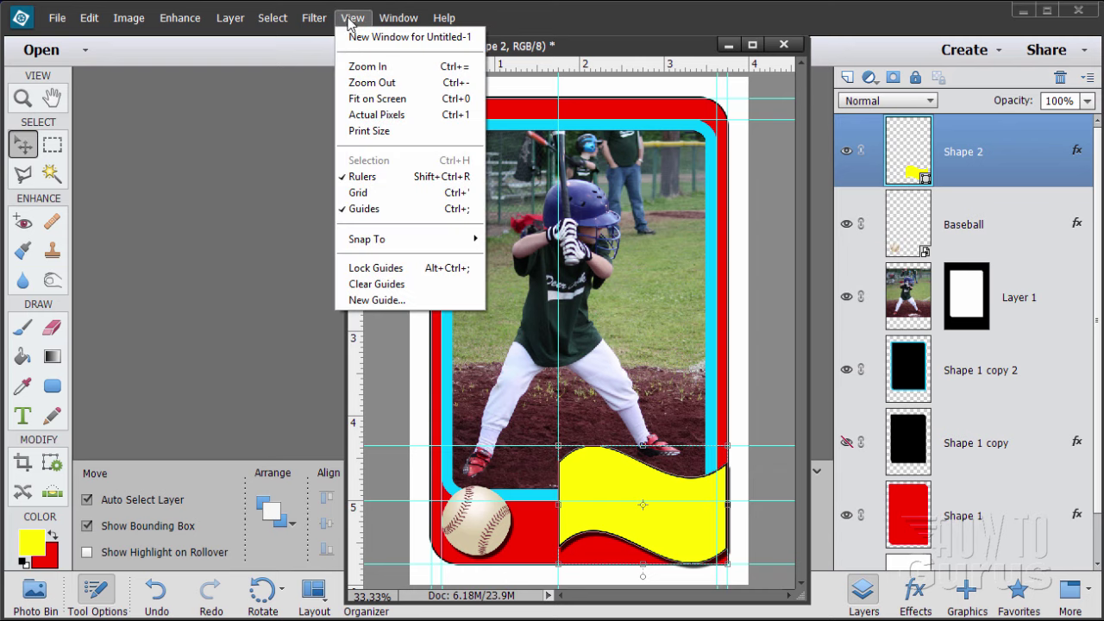
left_click(360, 209)
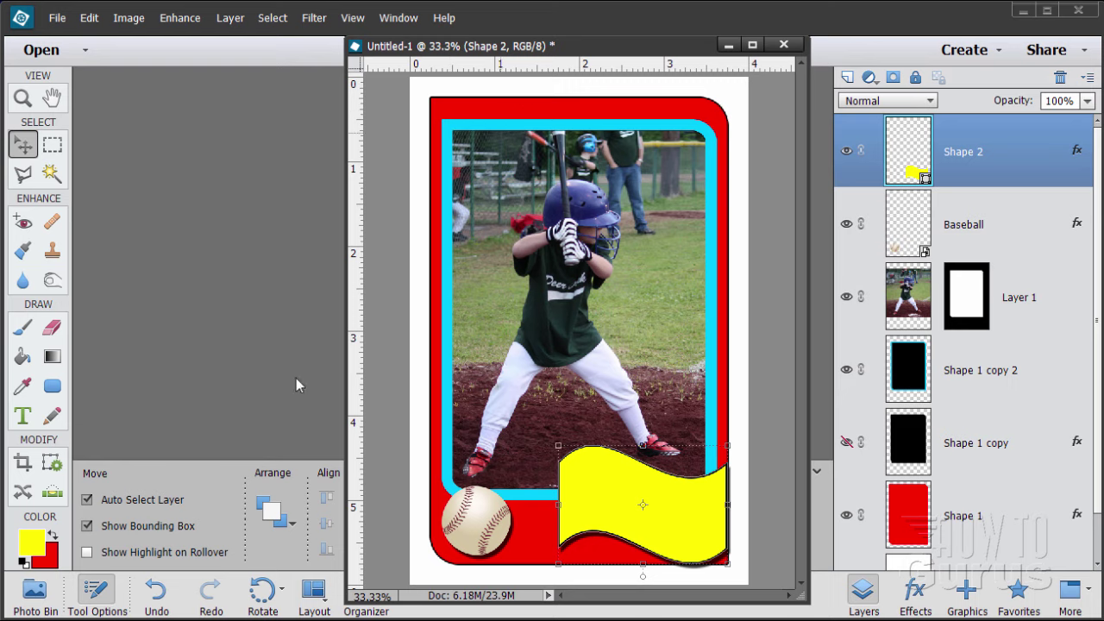
left_click(24, 563)
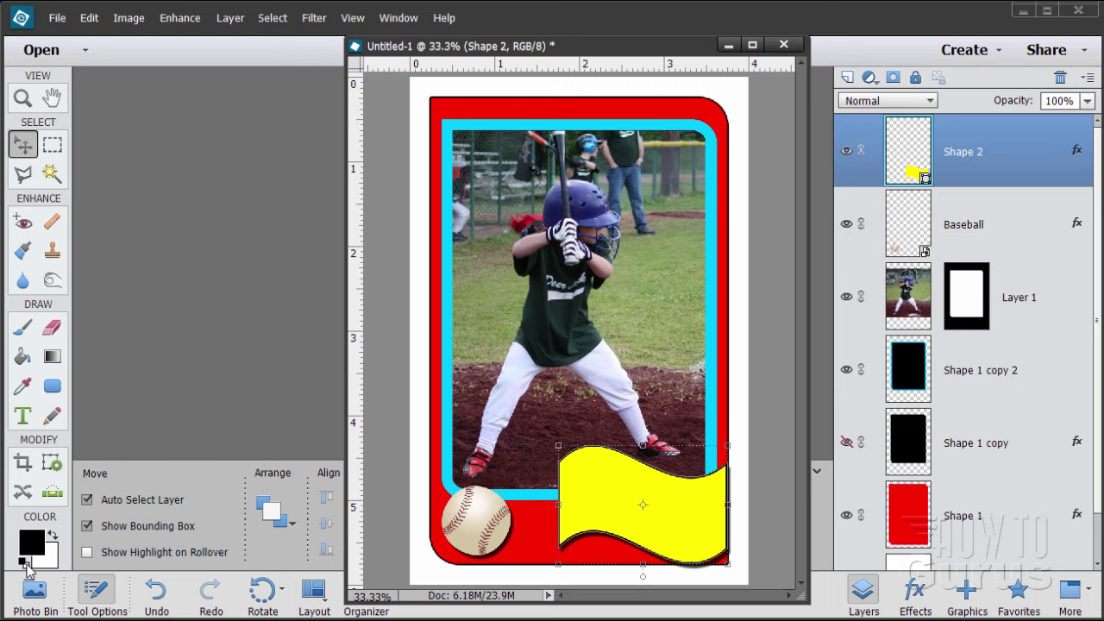
left_click(35, 541)
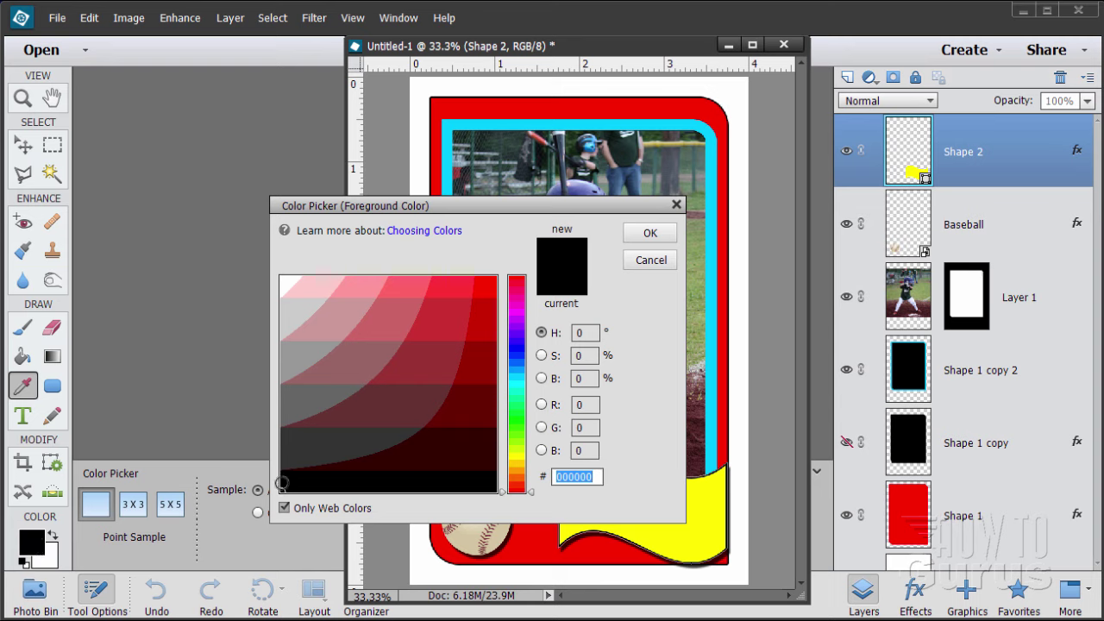
left_click(651, 233)
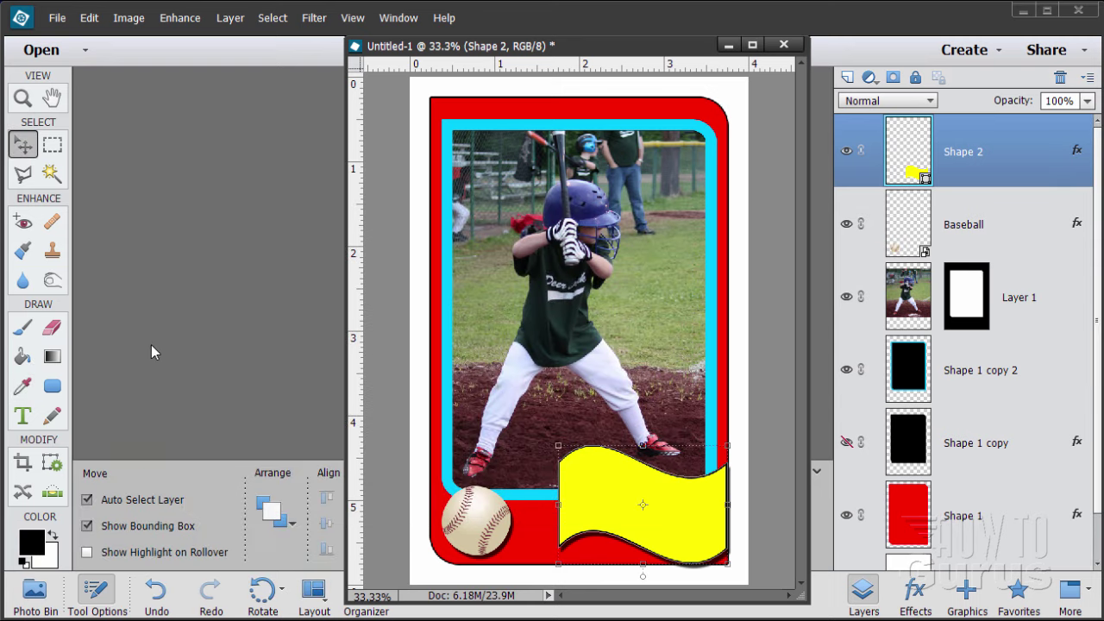
Step: Set the horizontal Type tool to white Arial Bold, shifting the document window aside to reveal its options
left_click(24, 415)
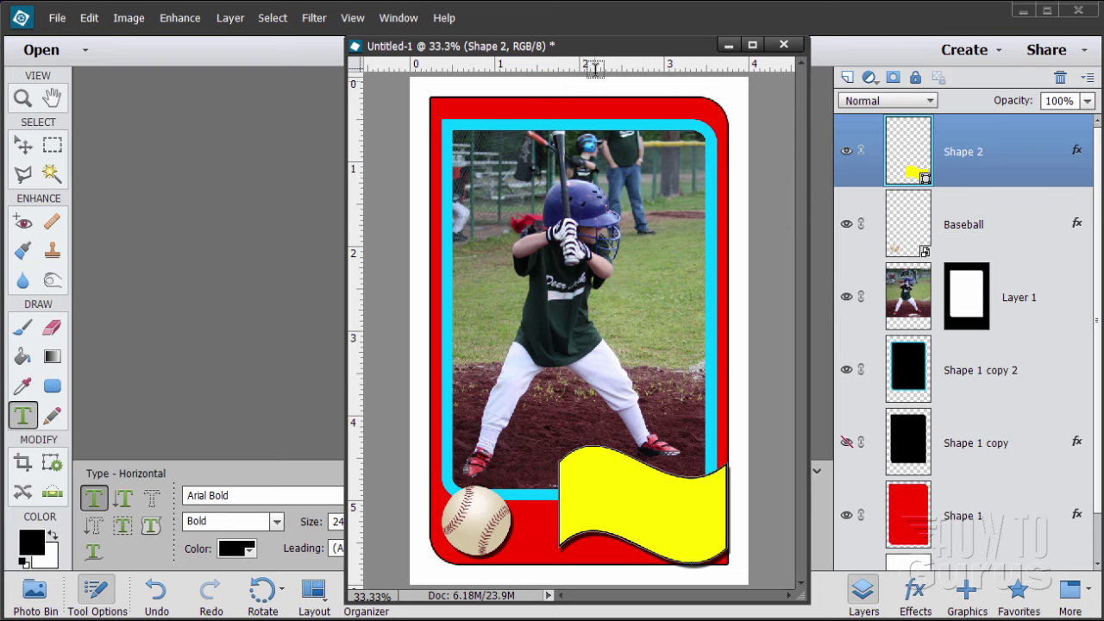
left_click_drag(603, 51, 670, 41)
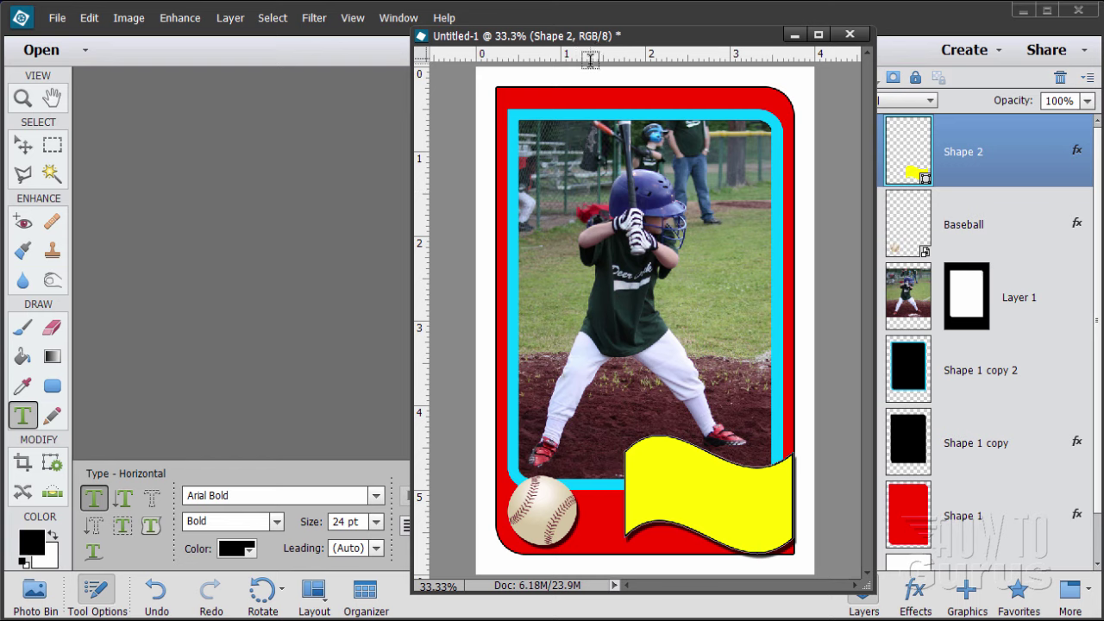
left_click(225, 552)
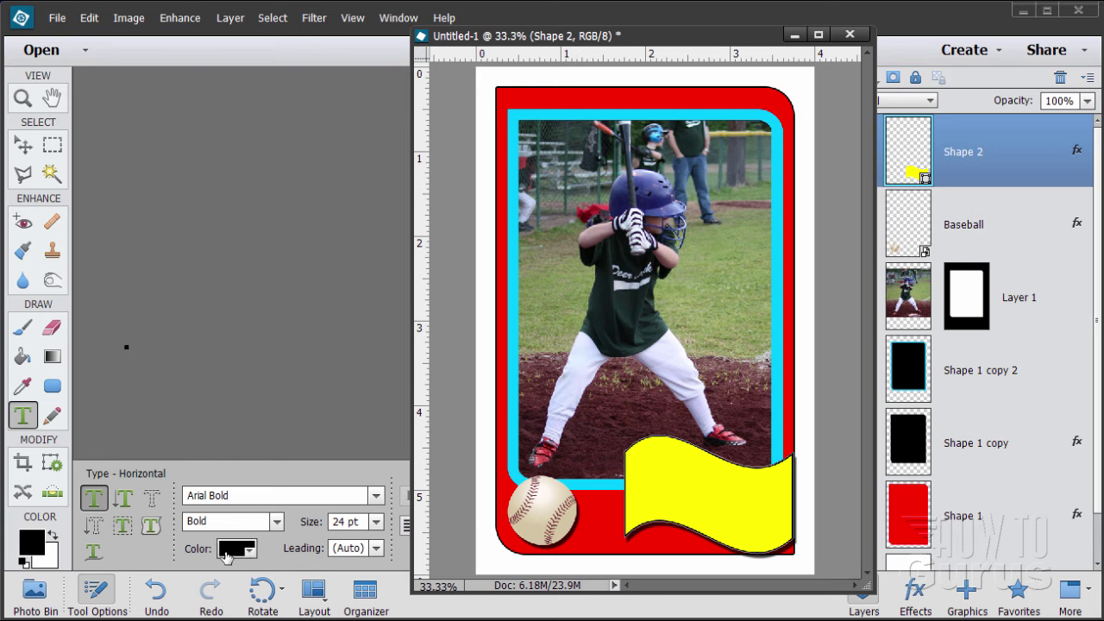
left_click(294, 392)
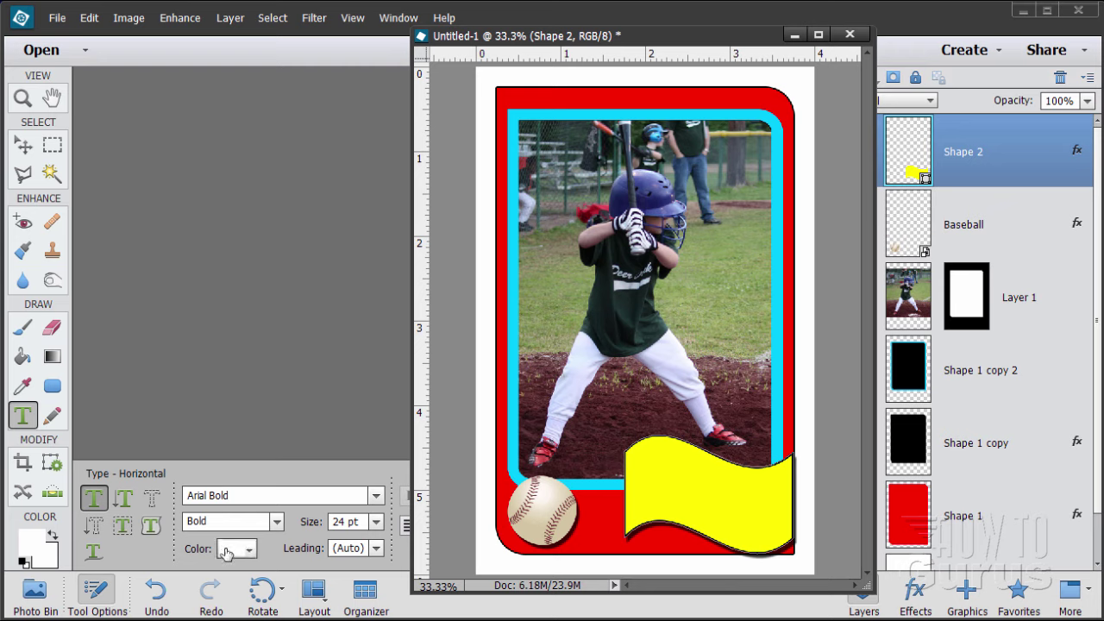
left_click(375, 499)
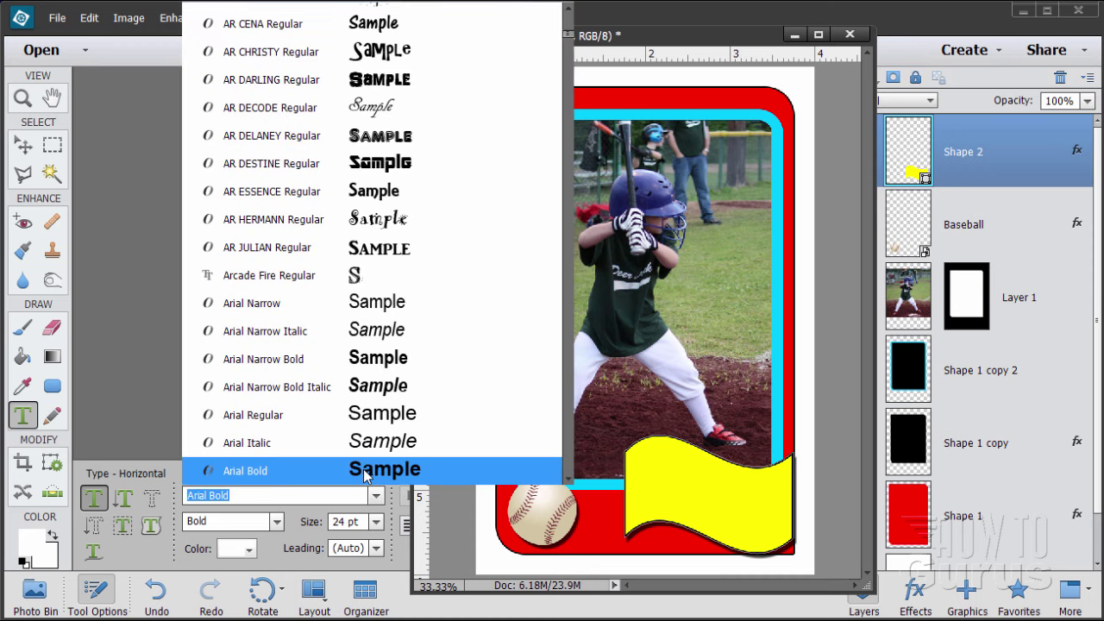
left_click(366, 473)
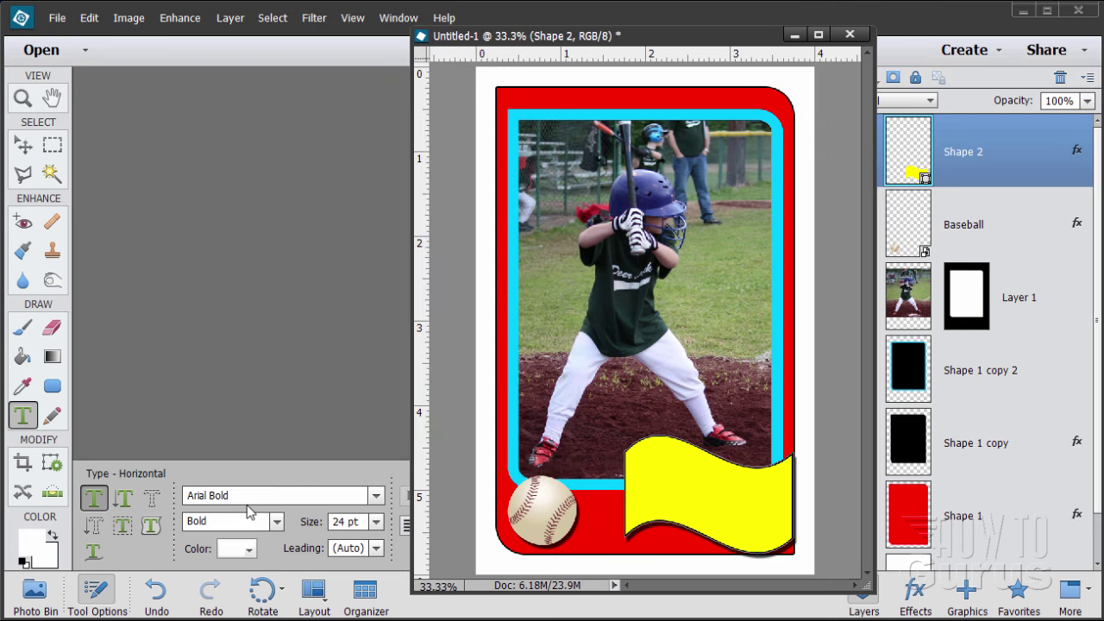
Step: Set the type size to 18 pt and add the text "Outfield" on the red band at the card's top
left_click(352, 523)
type("18")
key("Return")
left_click(523, 98)
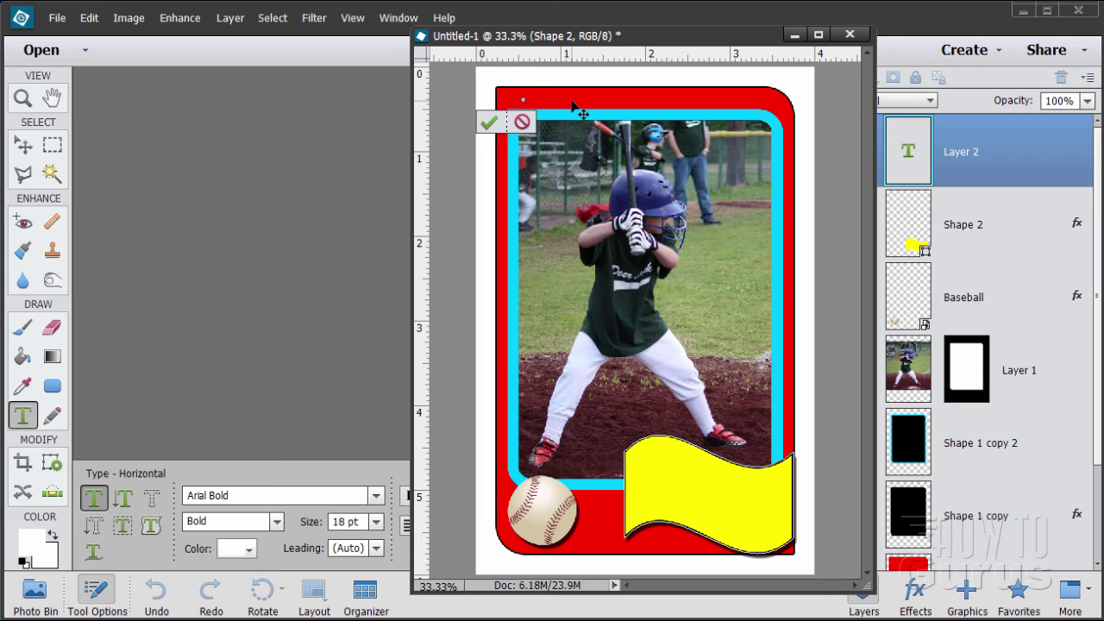
type("Outfield")
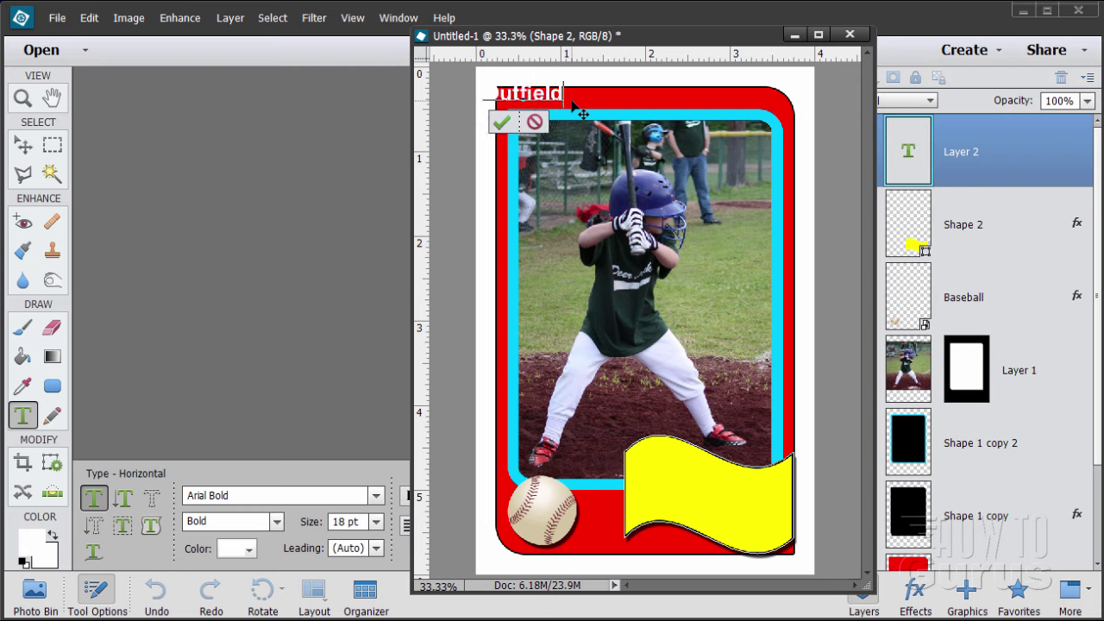
left_click(501, 122)
Step: Move the "Outfield" text into the red band above the photo, lining up its start with the blue border's outer left edge
key("v")
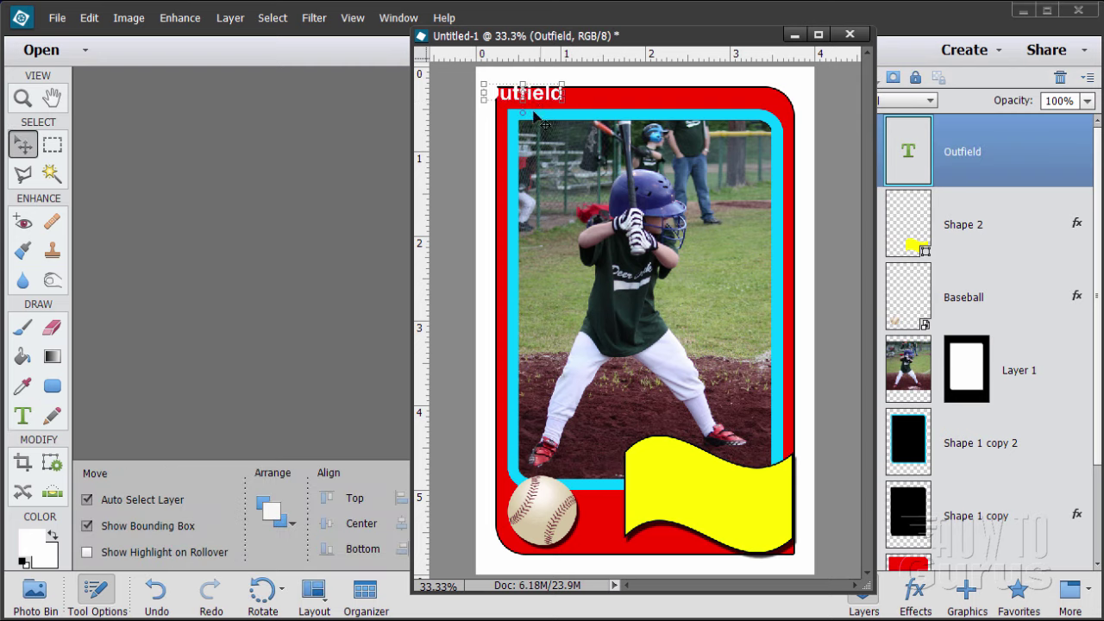
left_click_drag(535, 101, 564, 105)
key("Left")
key("Left")
key("Left")
key("Left")
key("Left")
key("Left")
key("Left")
key("Left")
key("Left")
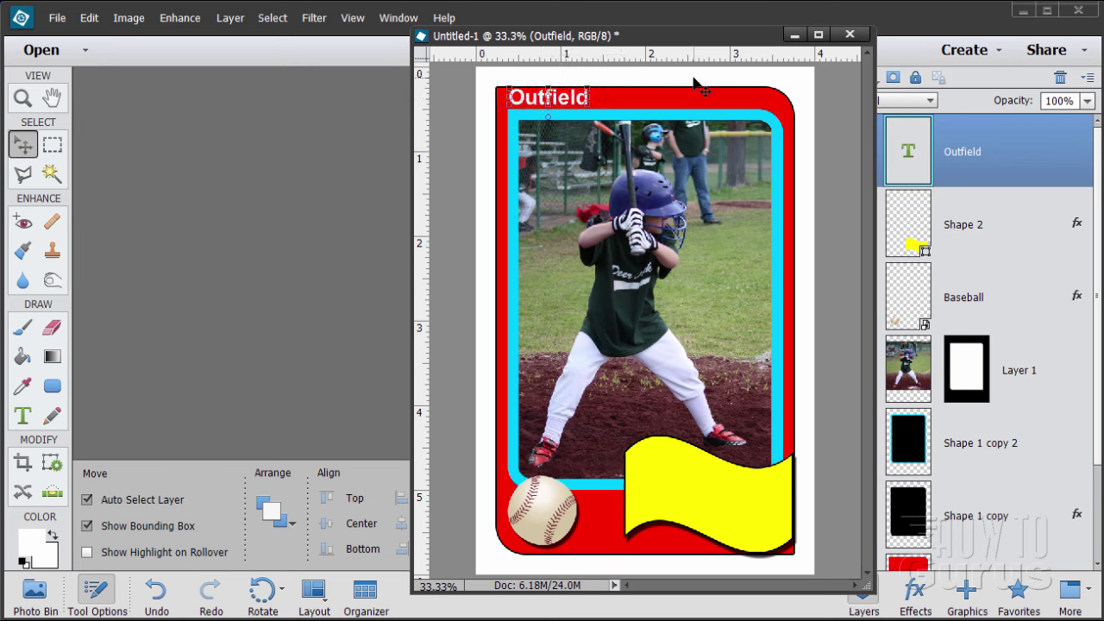
key("Down")
key("Down")
key("Down")
key("Down")
key("Down")
key("Down")
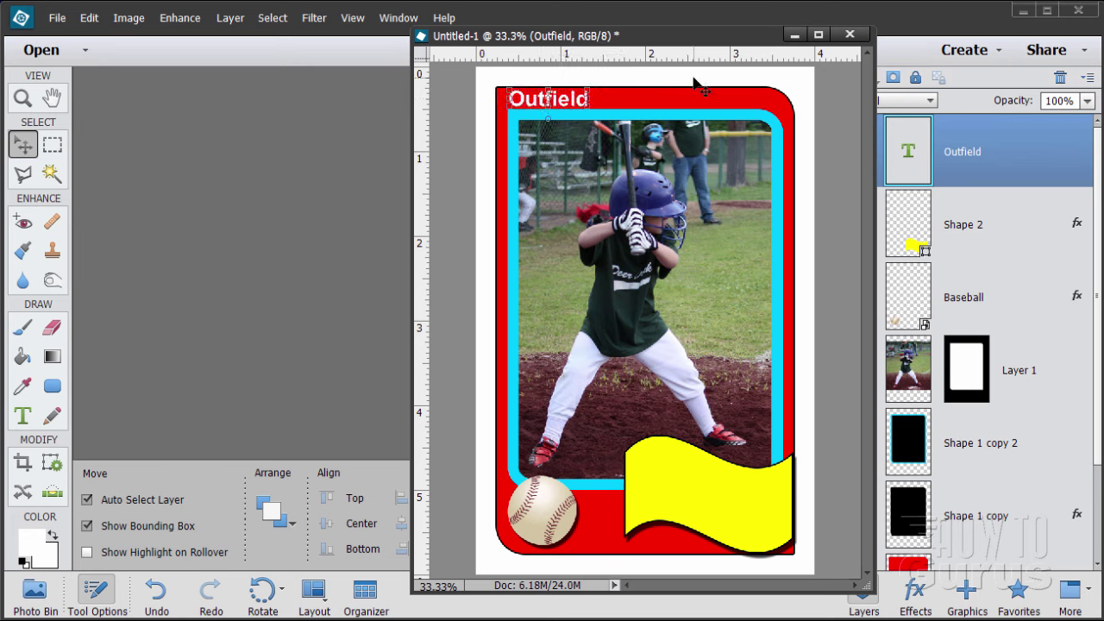
left_click(677, 104)
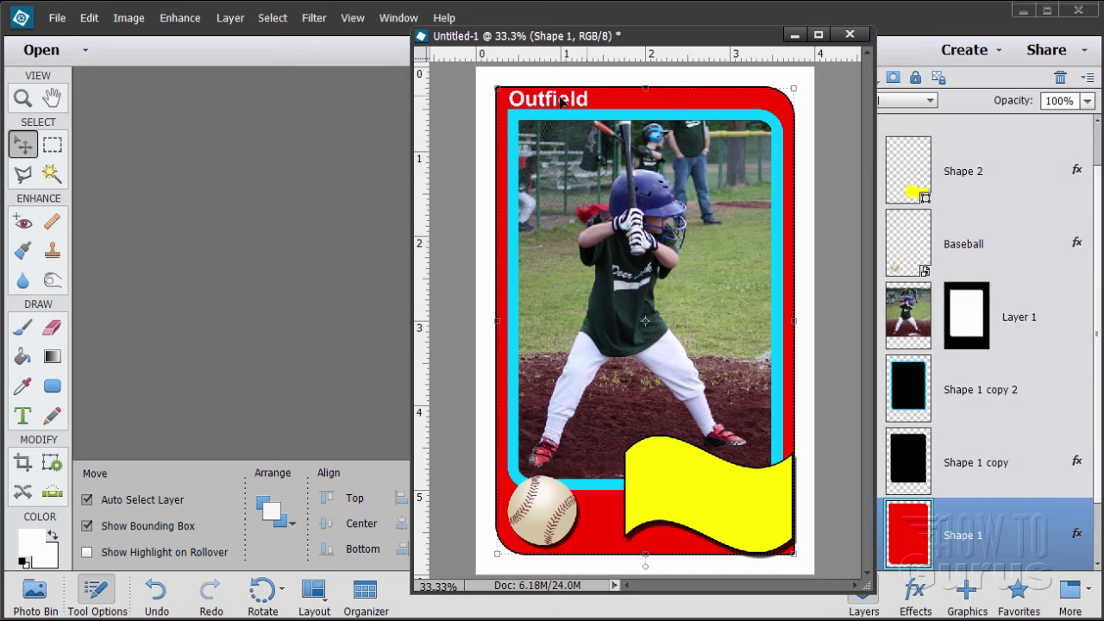
left_click(547, 102)
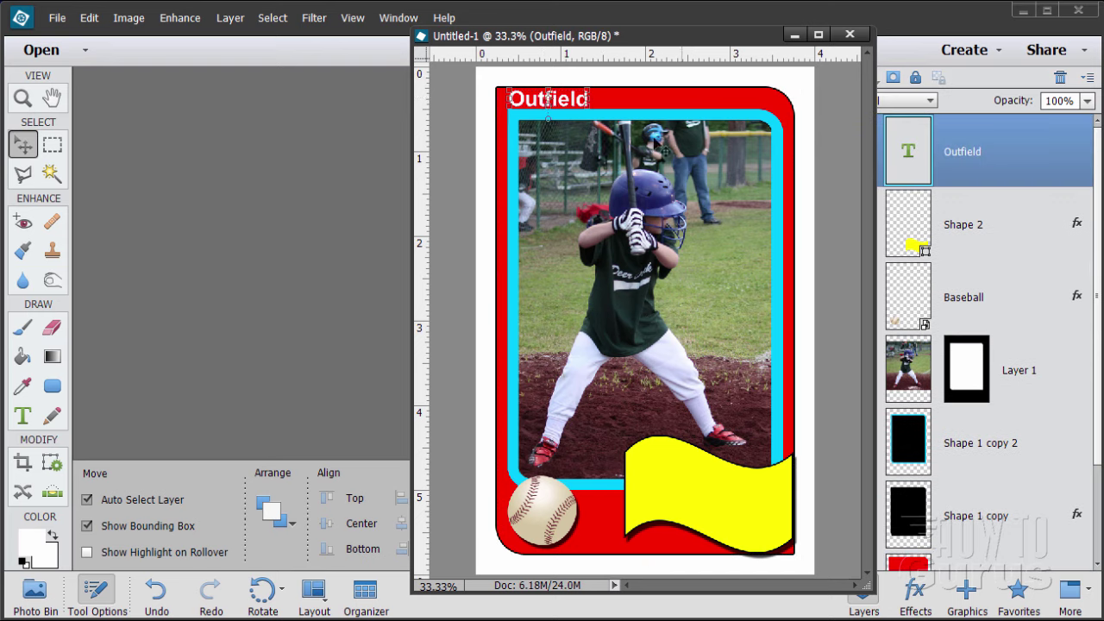
left_click(625, 107)
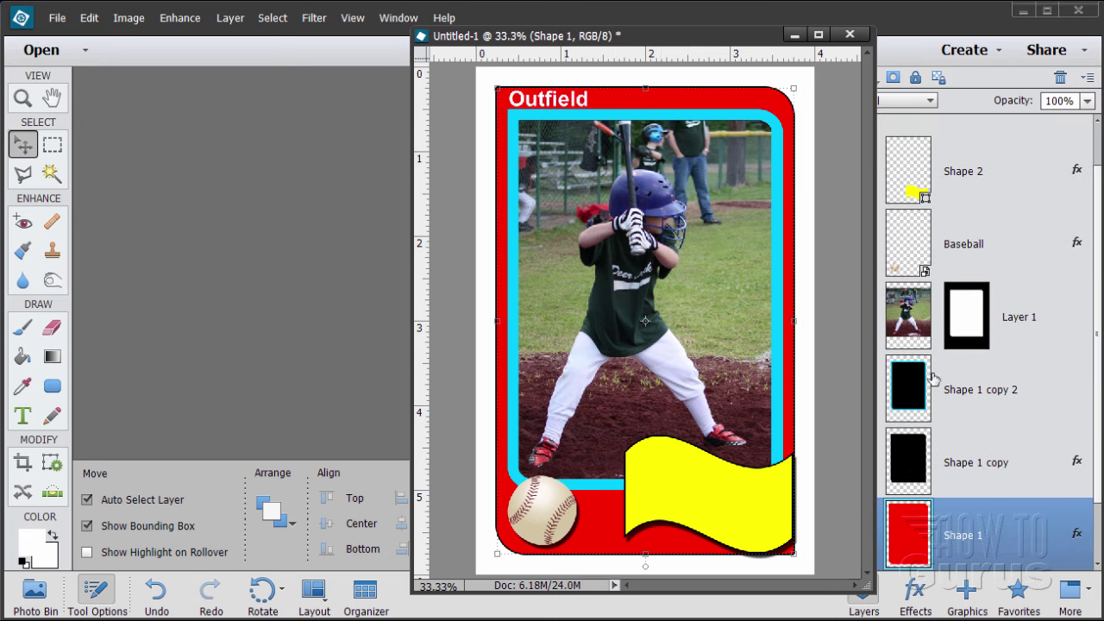
Step: Rename the Shape 2 layer as Flag
left_click(989, 176)
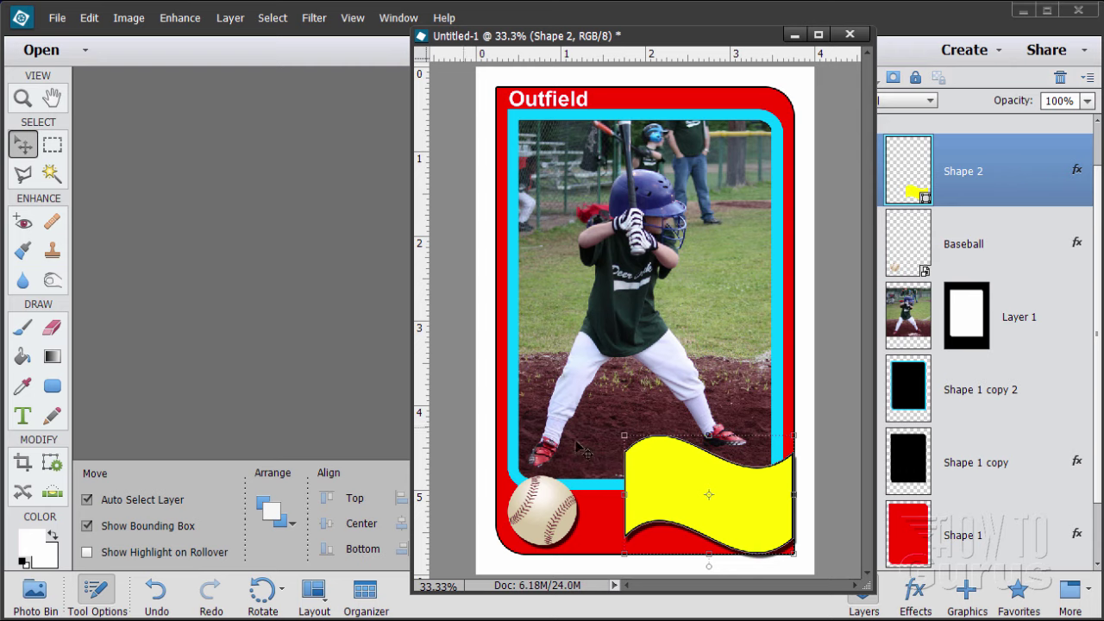
left_click(87, 527)
double_click(955, 171)
type("Fla")
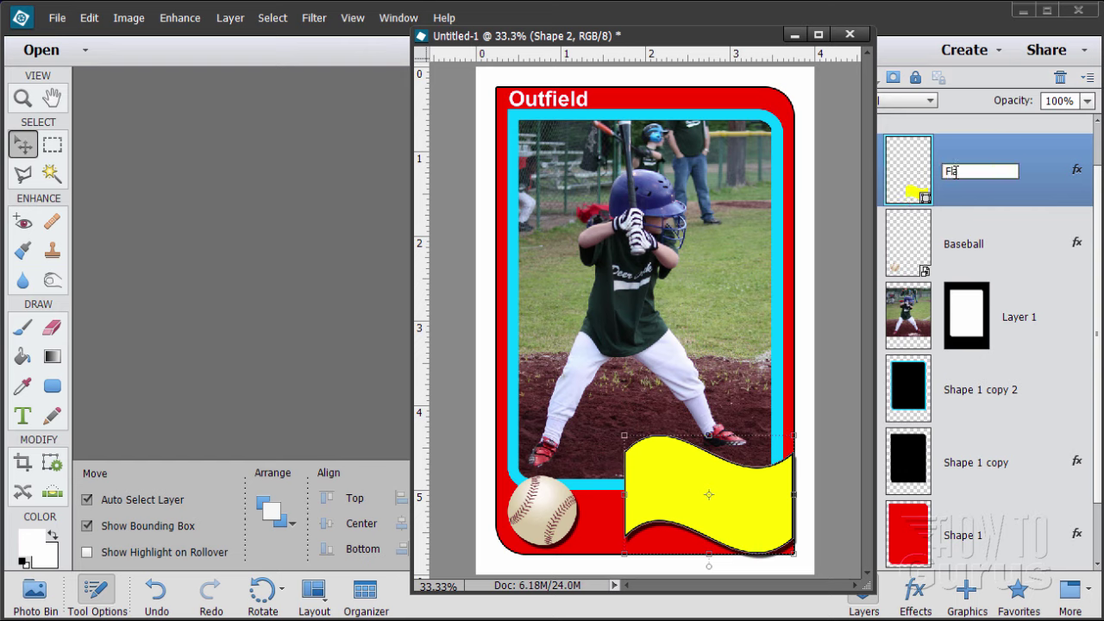
type("g")
key("Return")
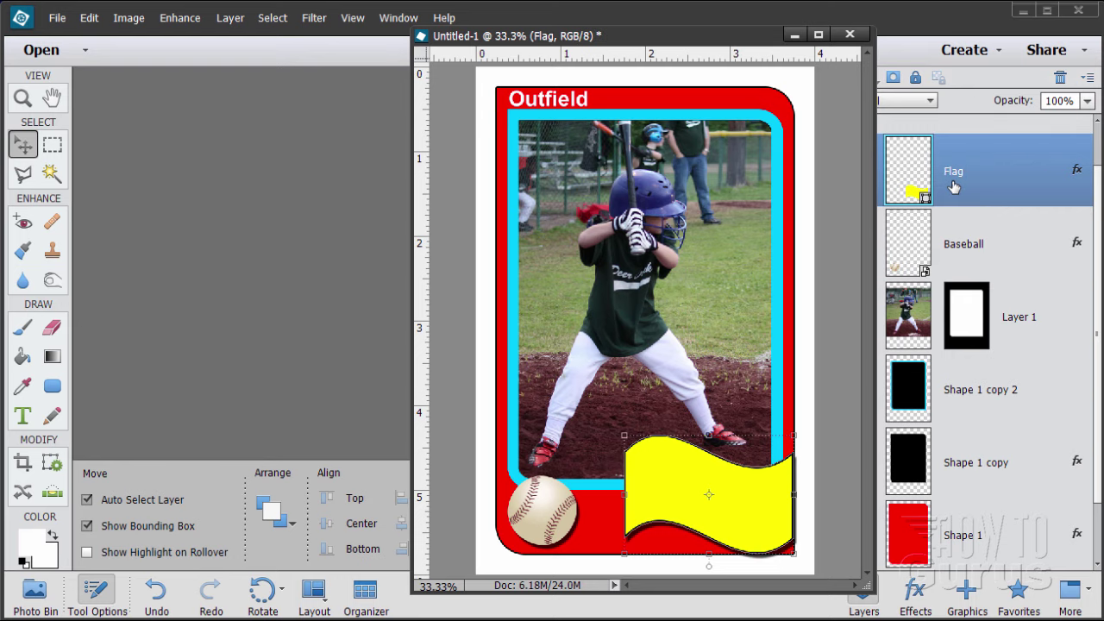
Step: Set the horizontal Type tool to black at 24 pt and add a new blank layer directly above the Flag layer
left_click(23, 563)
left_click(32, 543)
left_click(650, 233)
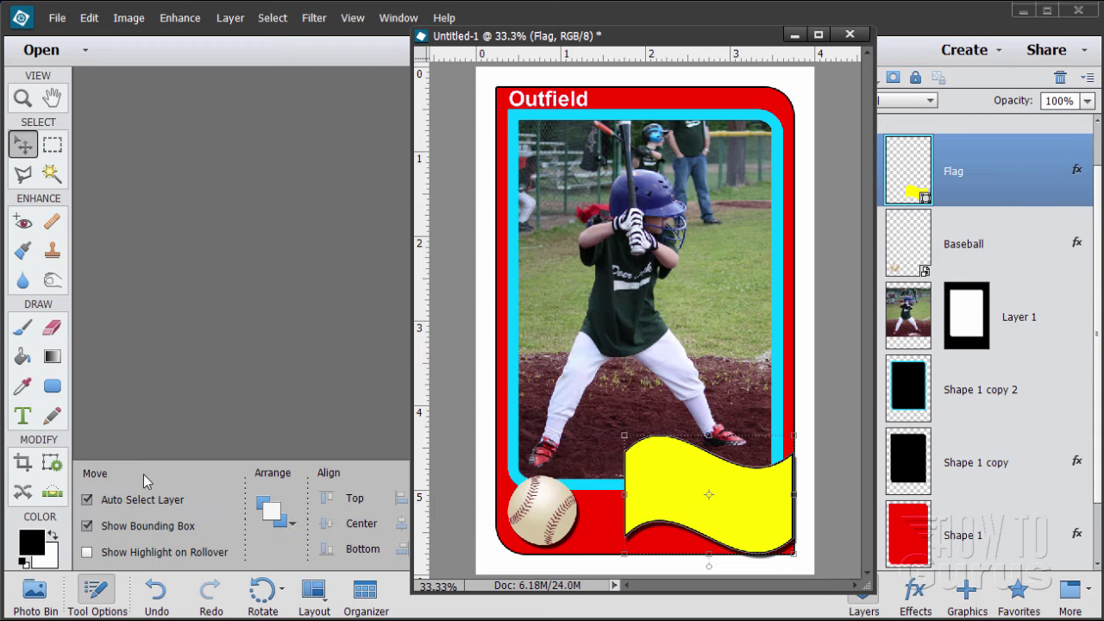
left_click(22, 417)
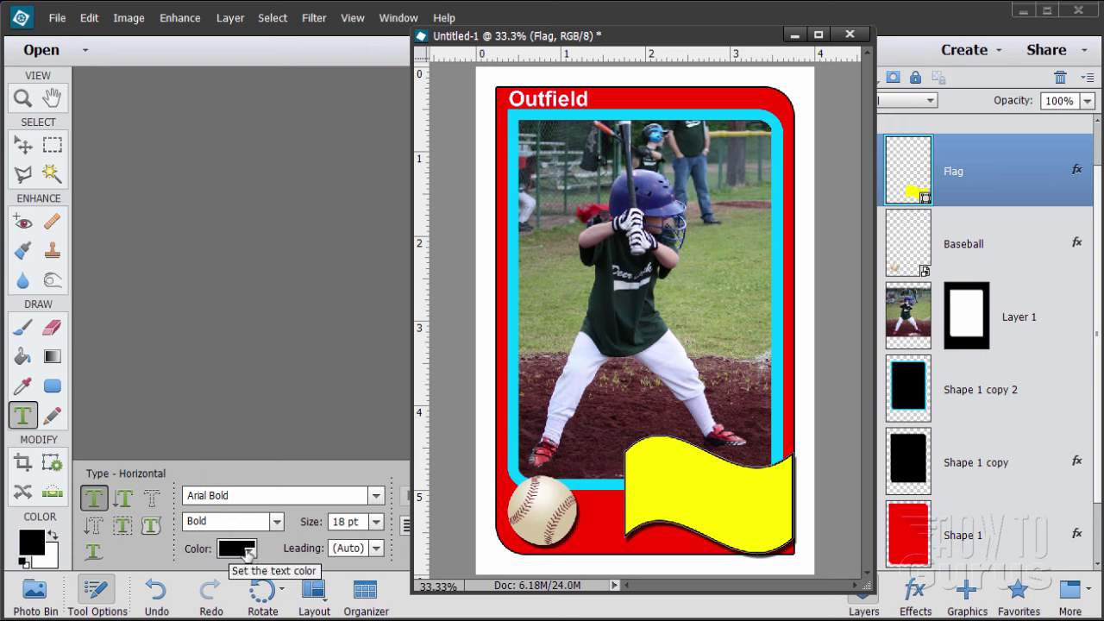
left_click(353, 522)
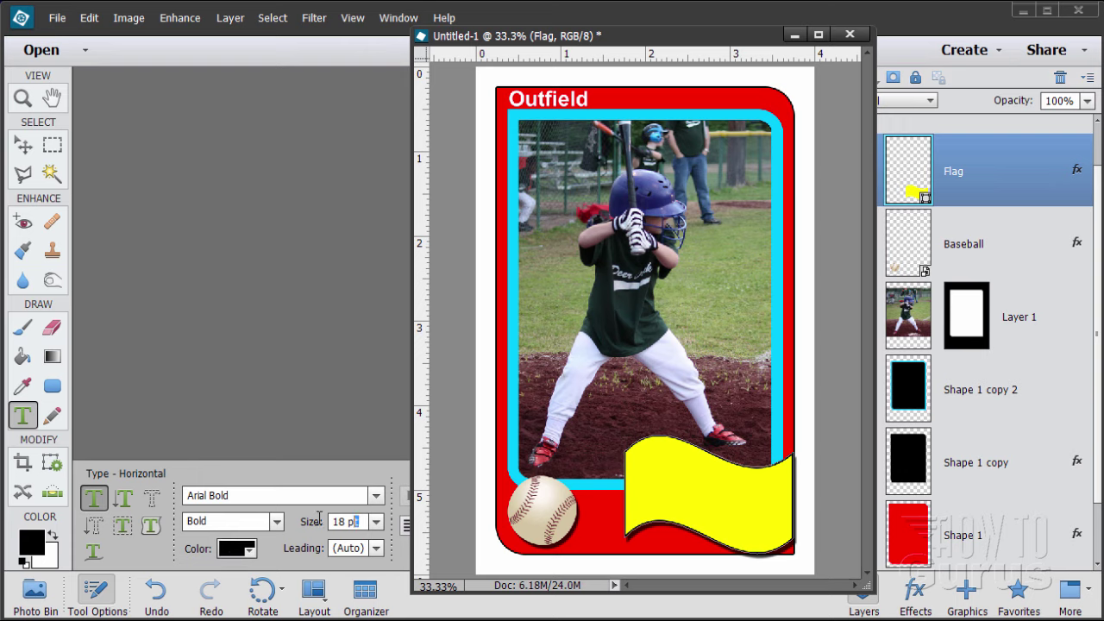
type("24")
left_click_drag(768, 36, 708, 37)
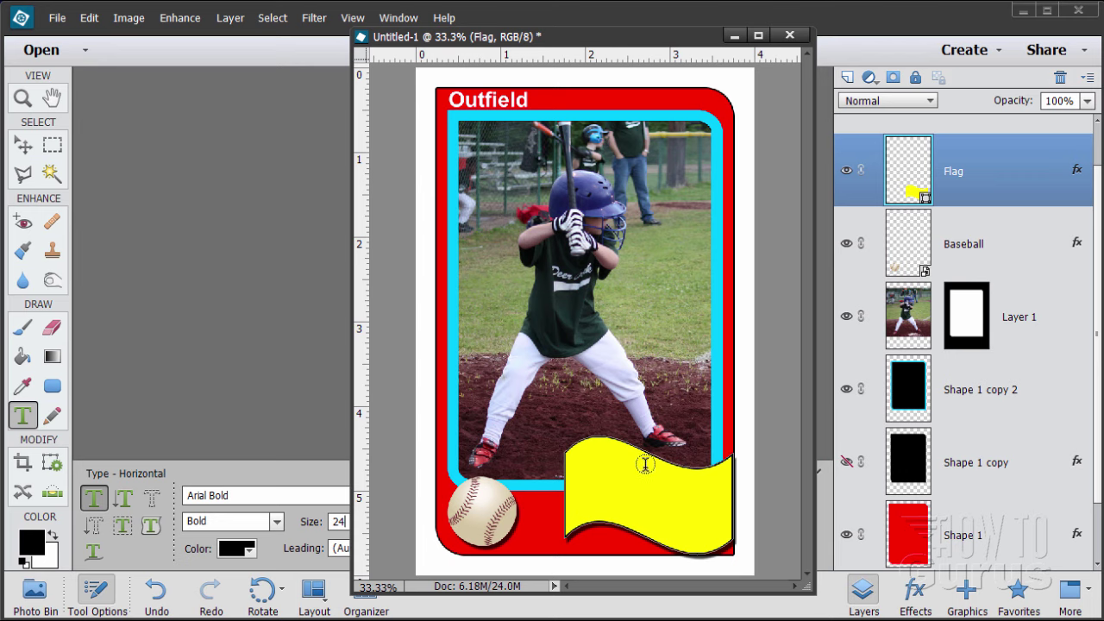
left_click(849, 76)
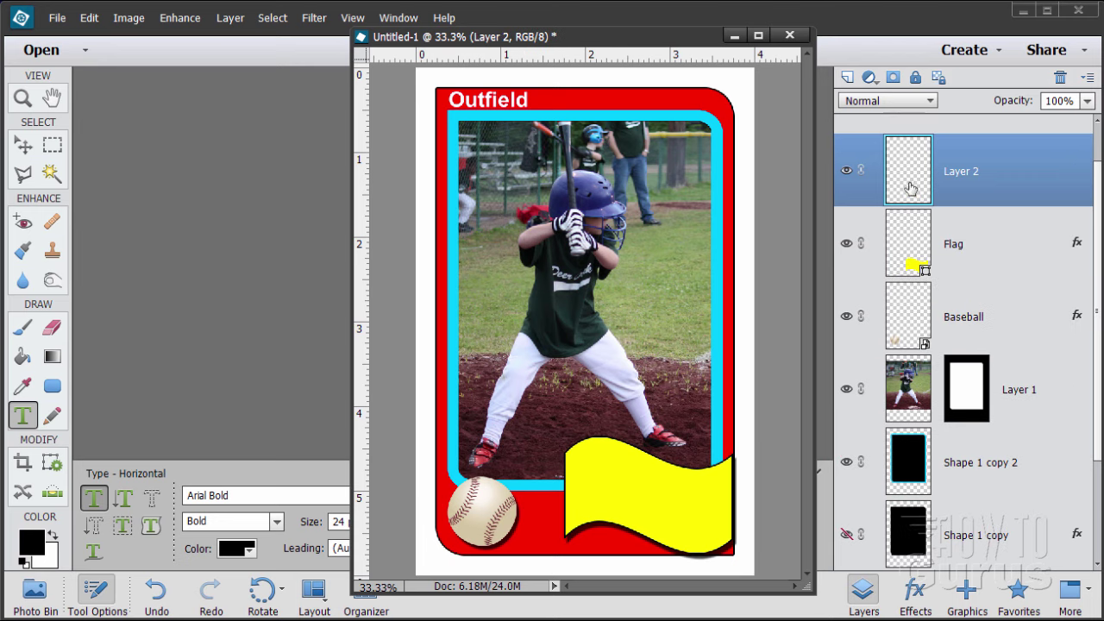
Step: Enter the text "Mighty Mickey" on two lines and move it to the middle of the yellow flag
left_click(589, 471)
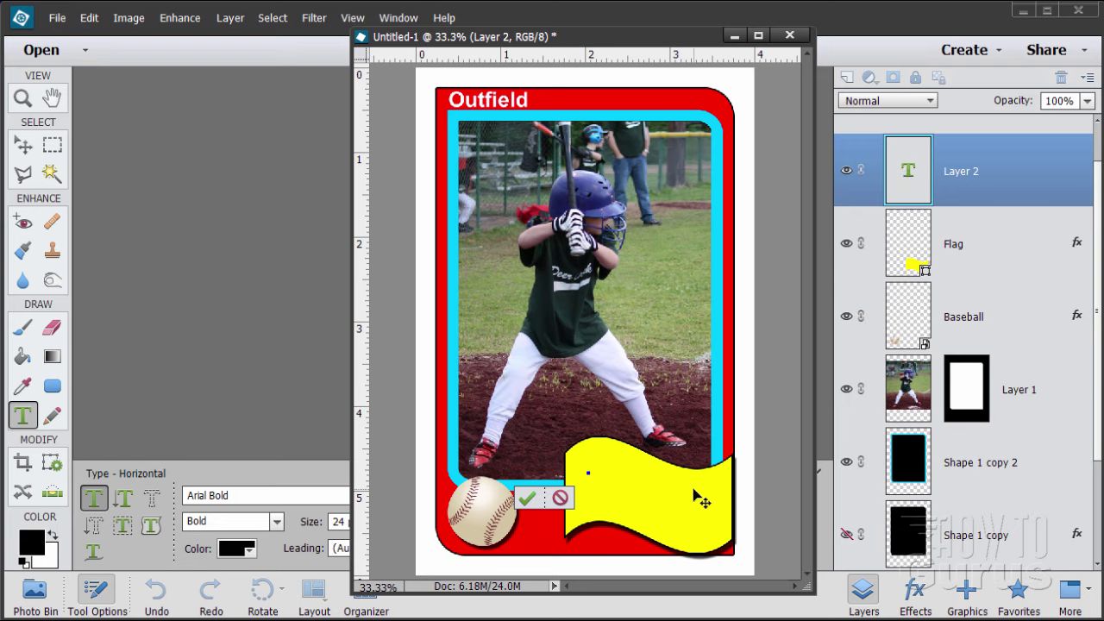
type("Mighty")
key("Return")
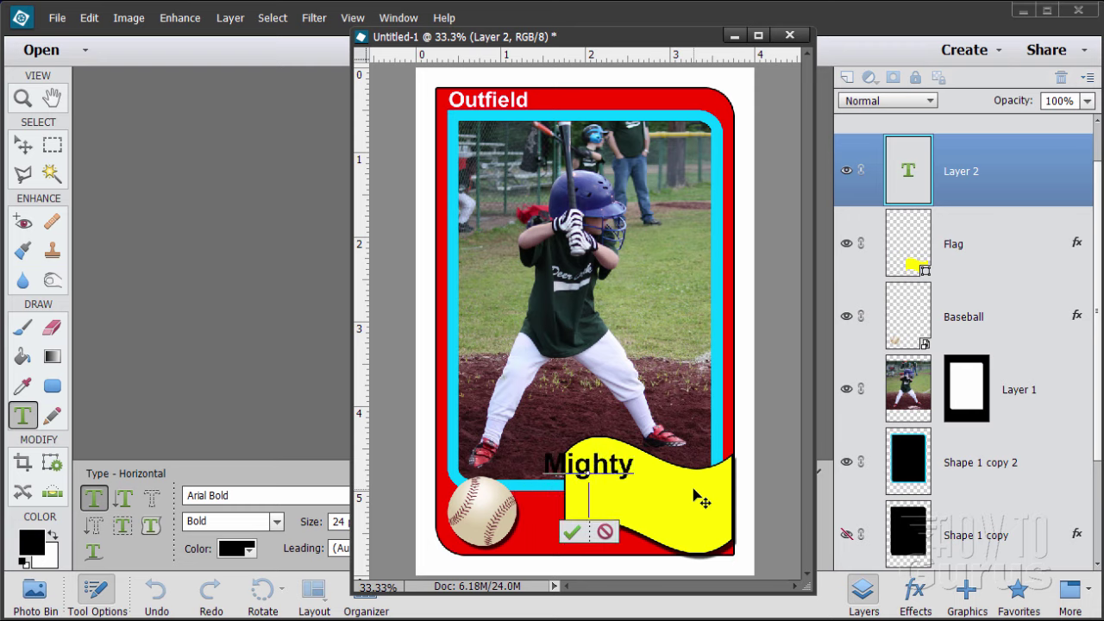
type("Mick")
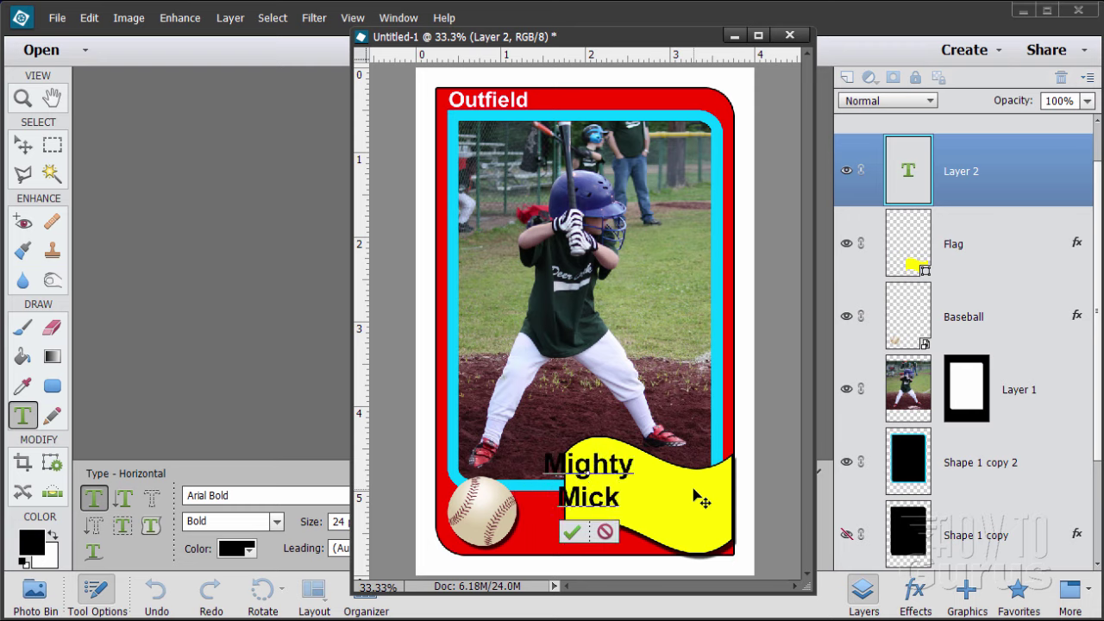
type("ey")
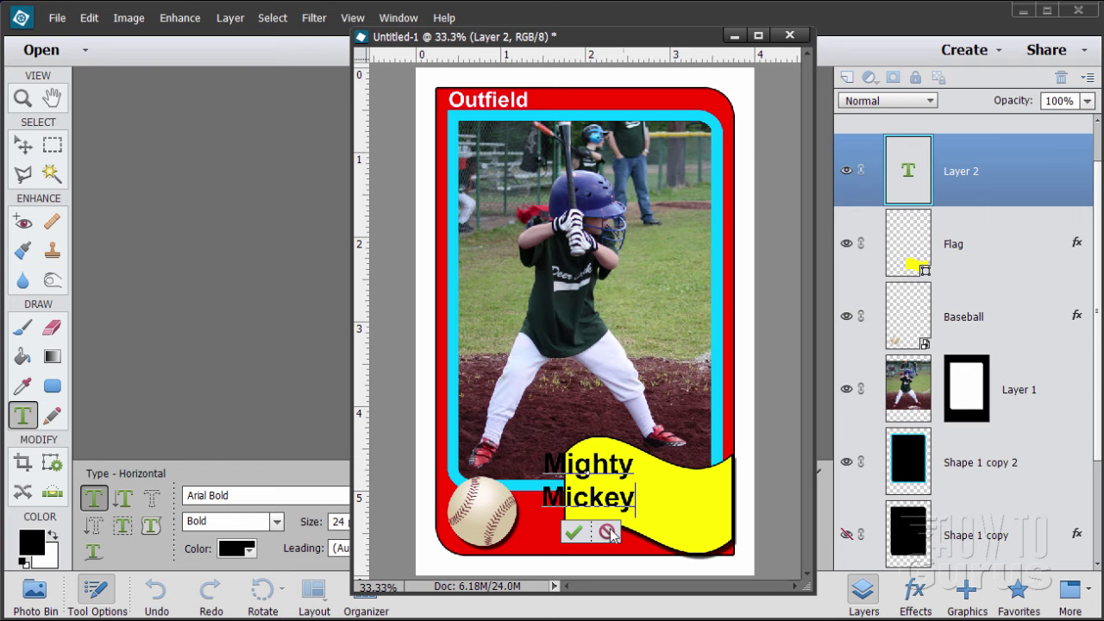
left_click(573, 532)
key("v")
left_click_drag(613, 507, 661, 514)
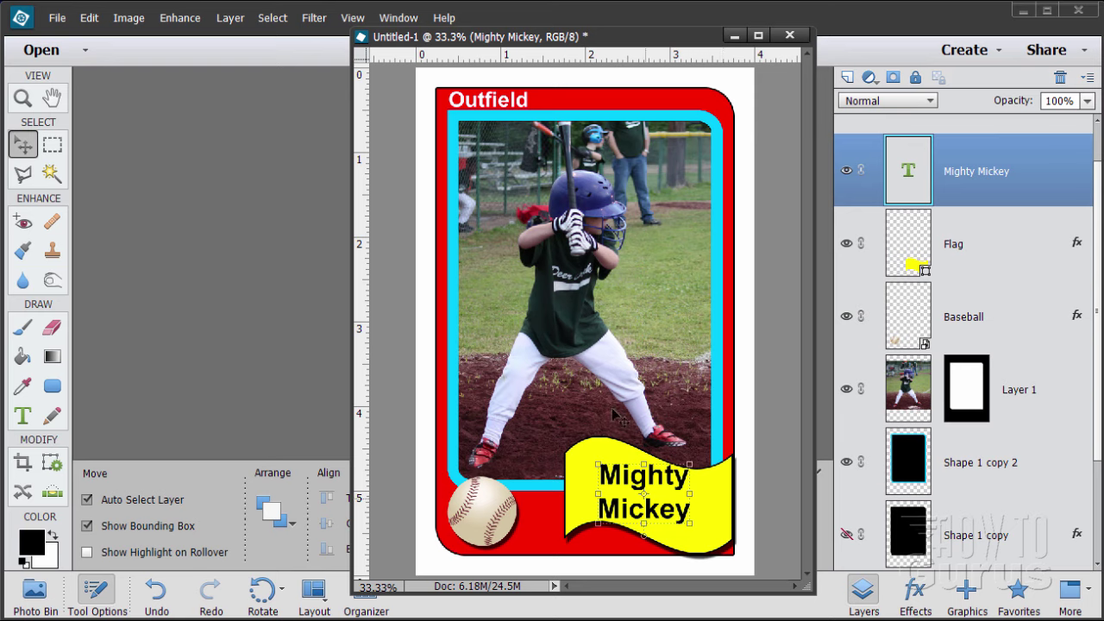
Step: Dock the floating document window and warp all the "Mighty Mickey" text with the horizontal Flag style at a bend of -31%
left_click_drag(604, 33, 511, 78)
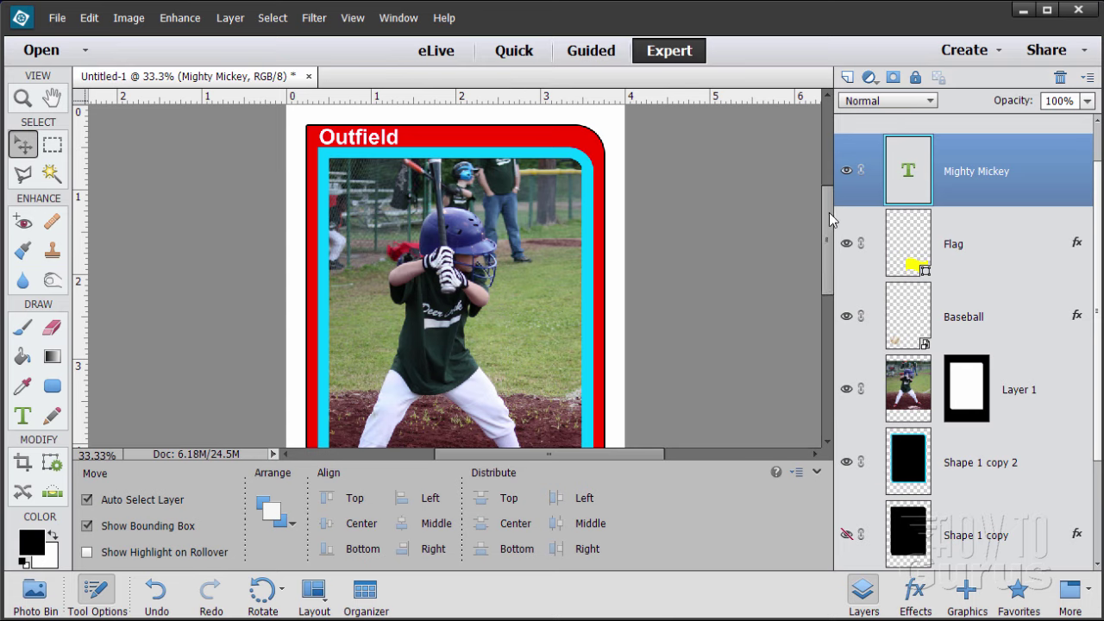
left_click_drag(829, 212, 828, 288)
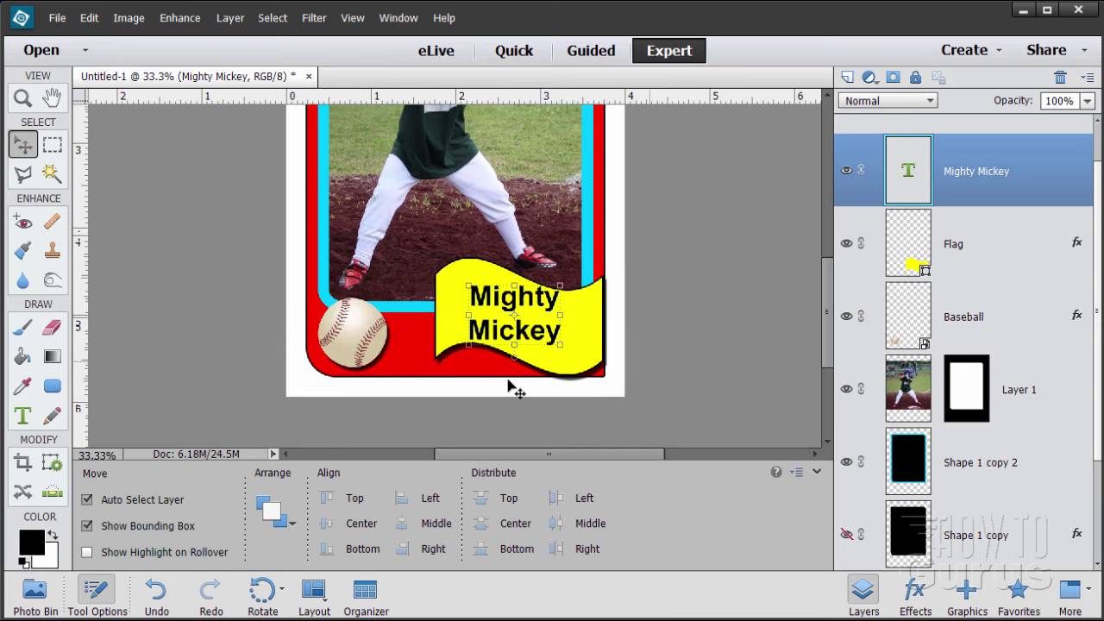
left_click(23, 416)
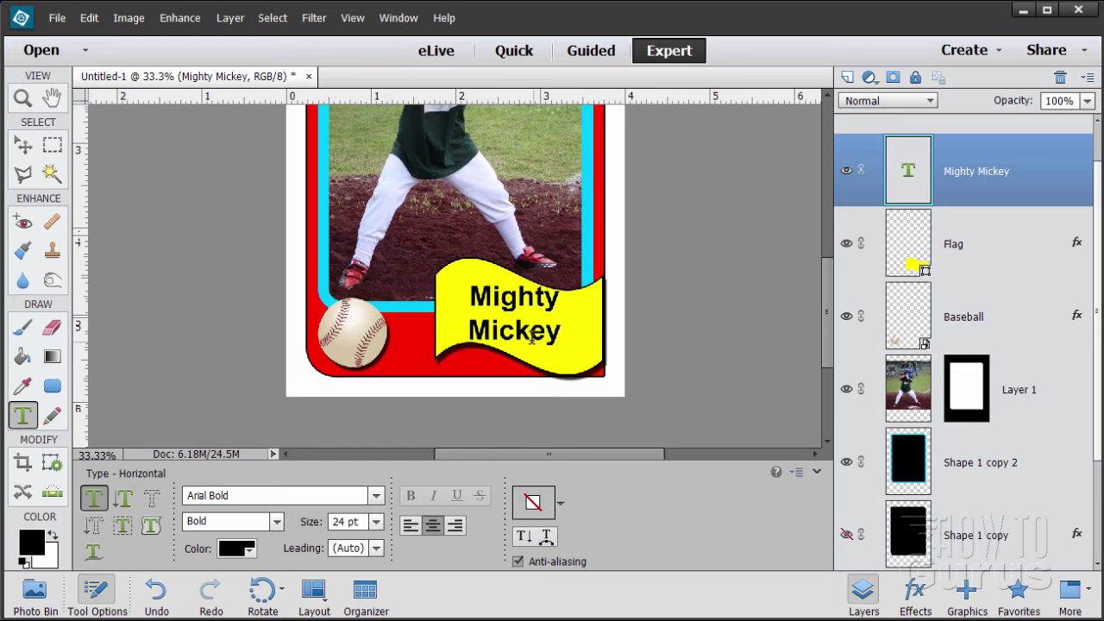
left_click(531, 340)
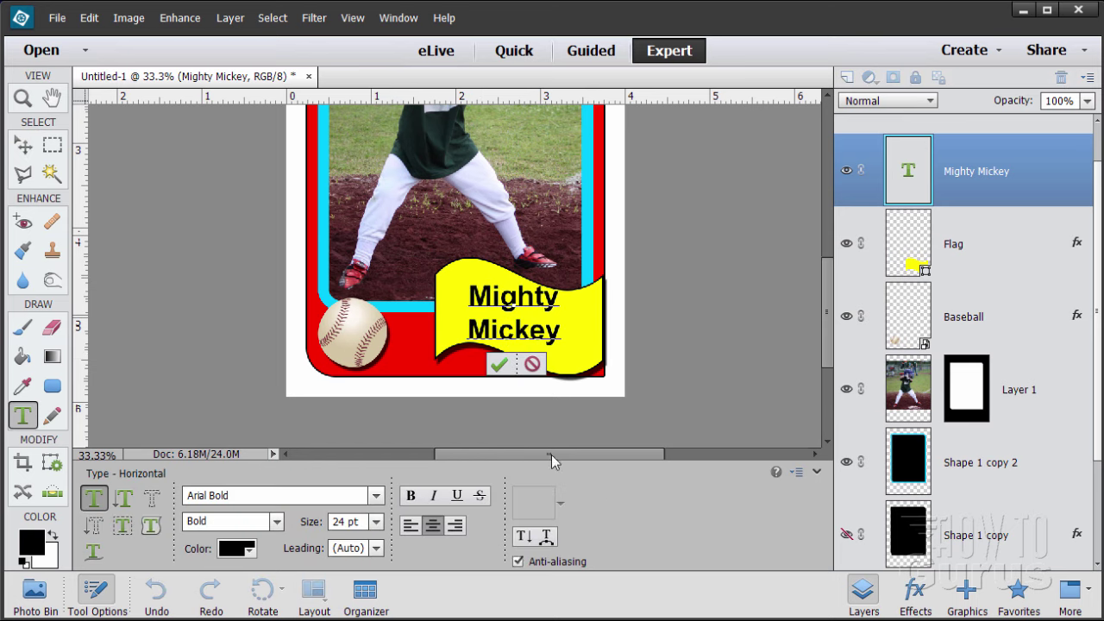
double_click(507, 302)
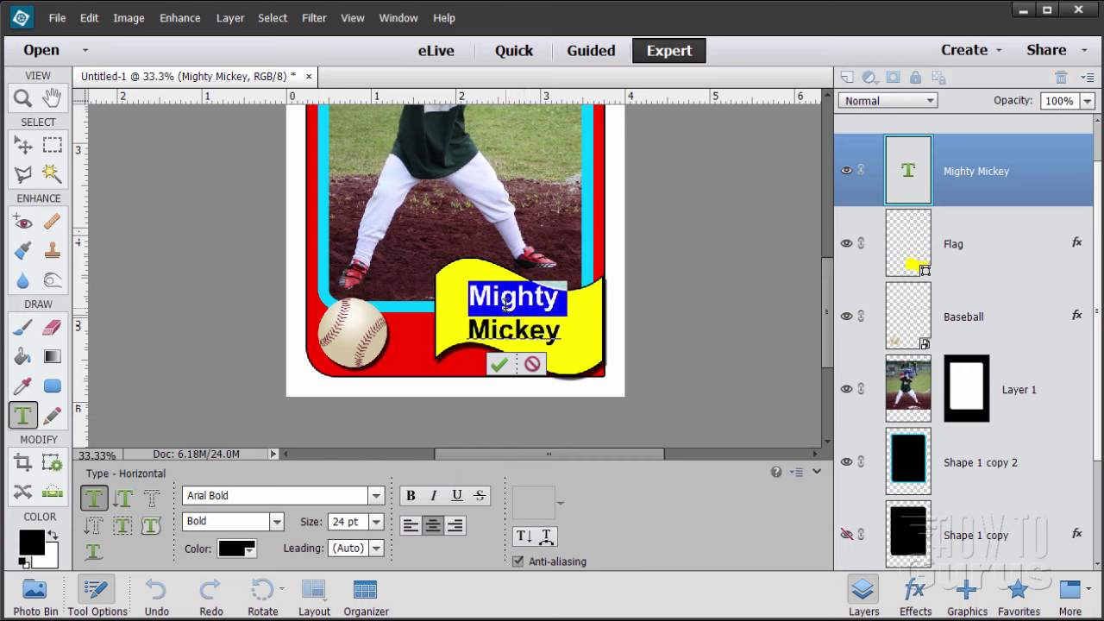
key("ctrl+a")
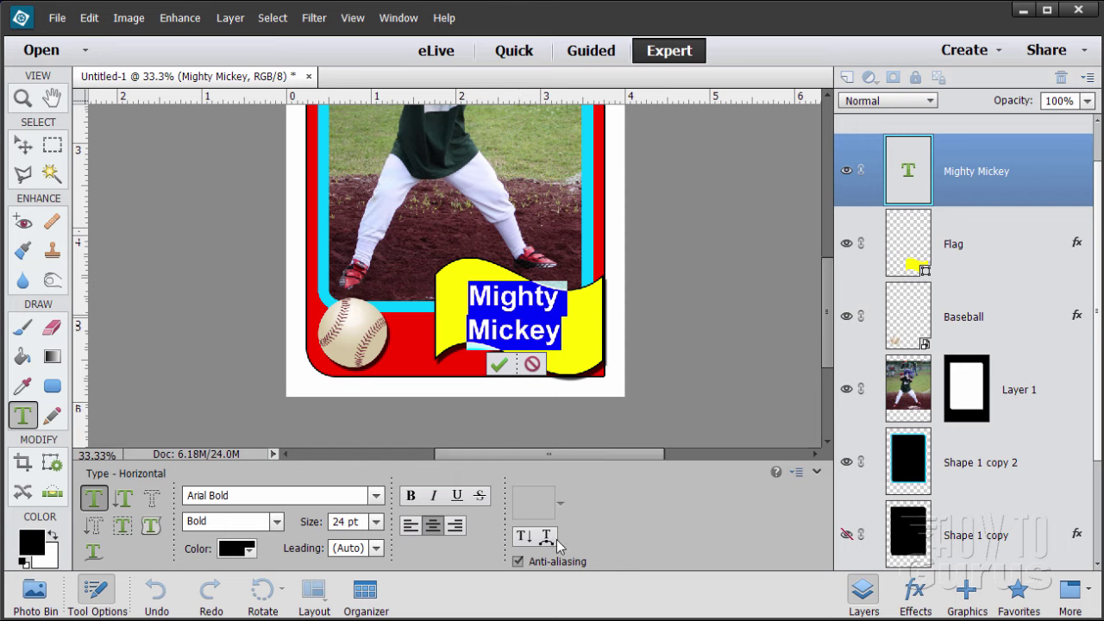
left_click(547, 539)
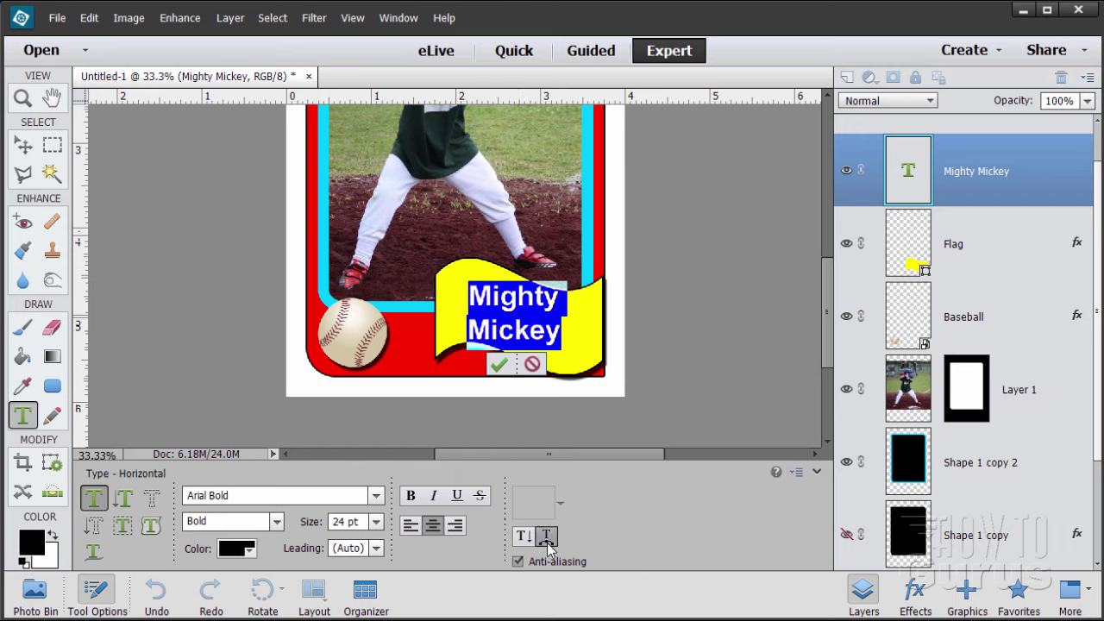
left_click_drag(879, 177, 763, 200)
left_click(791, 223)
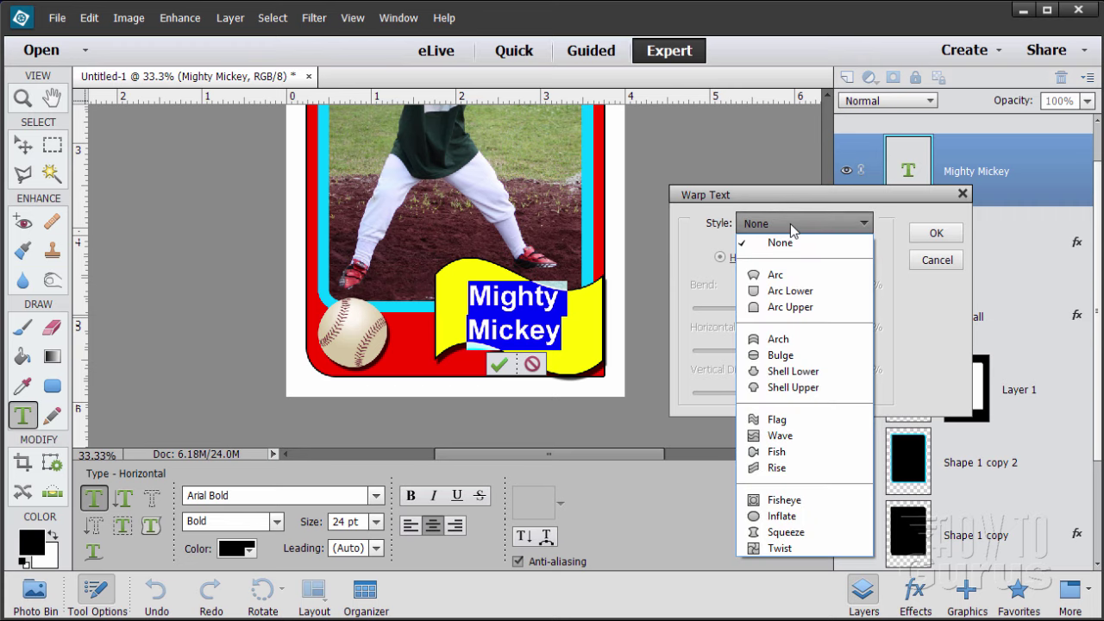
left_click(777, 420)
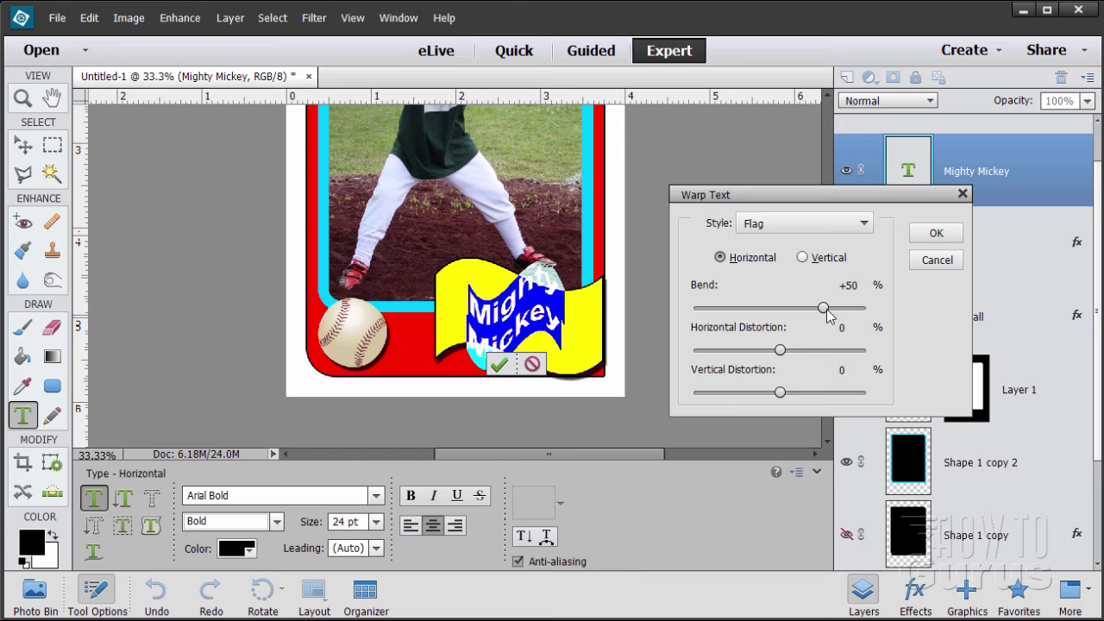
left_click_drag(824, 310, 754, 319)
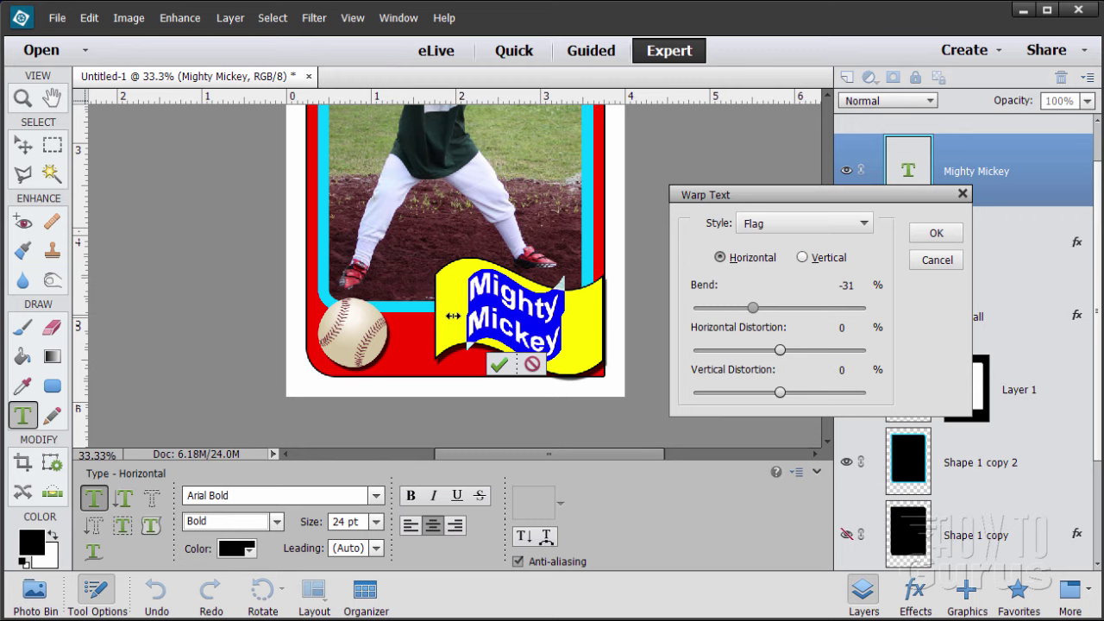
key("Return")
Step: Stretch the warped "Mighty Mickey" text to about 163% width across the flag, nudge it slightly upward and apply the transform
left_click_drag(453, 316, 447, 316)
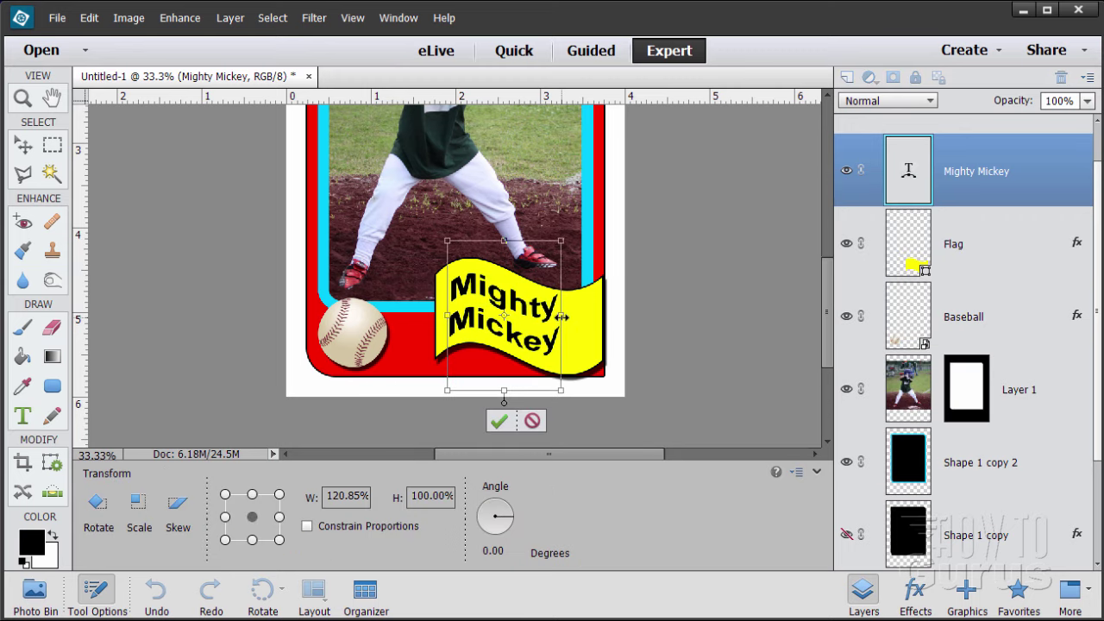
left_click_drag(561, 317, 593, 317)
left_click_drag(447, 316, 441, 316)
left_click_drag(591, 315, 562, 316)
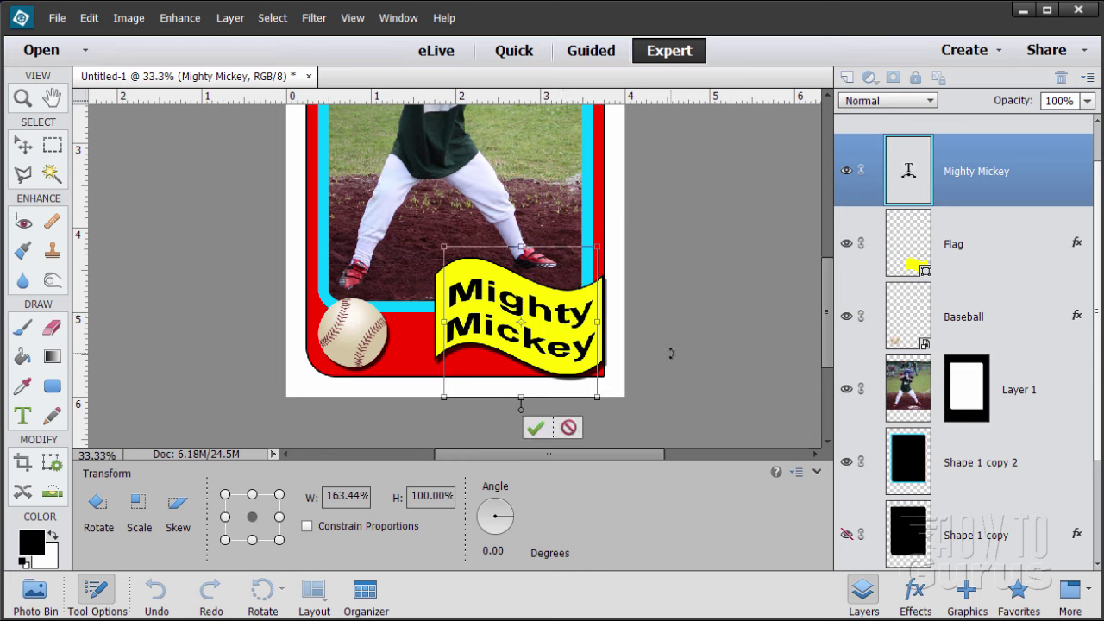
key("Up")
key("Up")
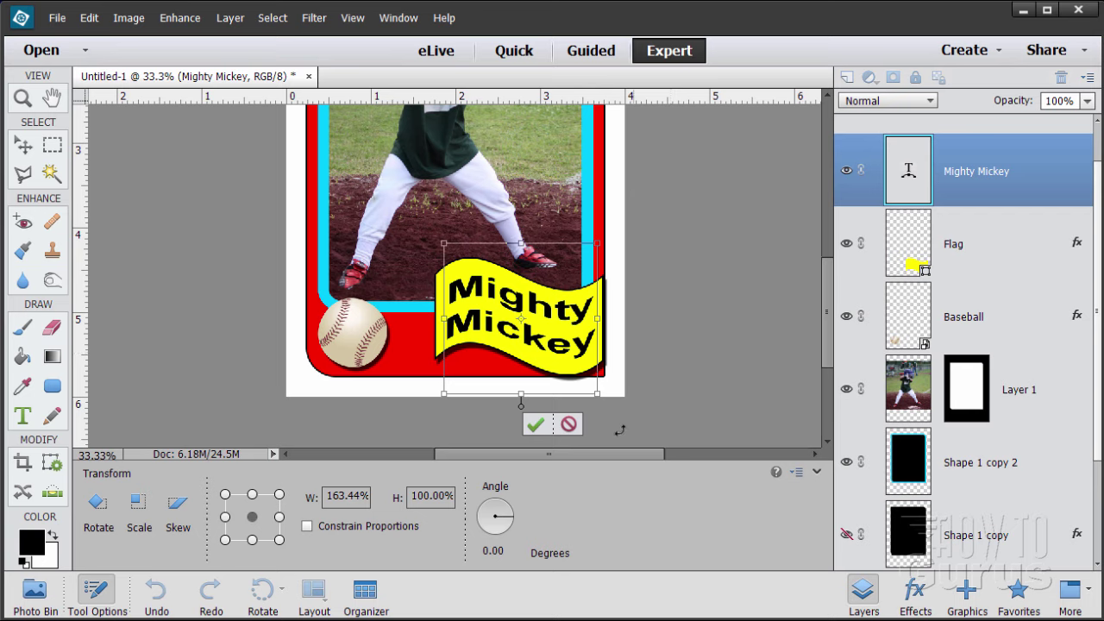
left_click(534, 429)
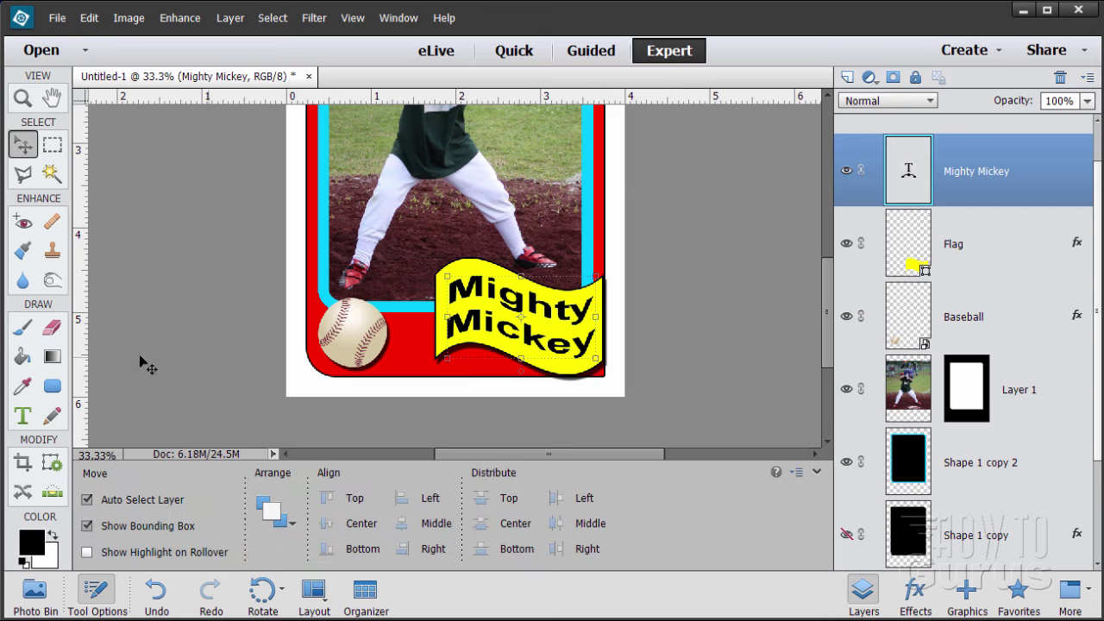
Step: Change the Flag warp bend of the entire "Mighty Mickey" text to -39% and commit the text edit
left_click(28, 416)
left_click(564, 316)
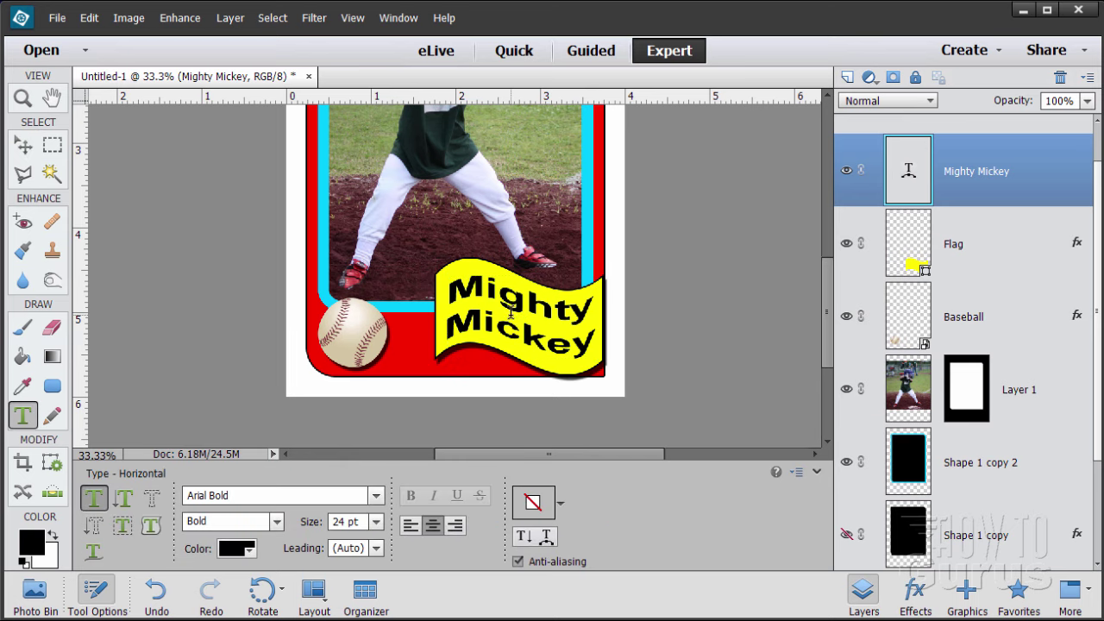
key("ctrl+a")
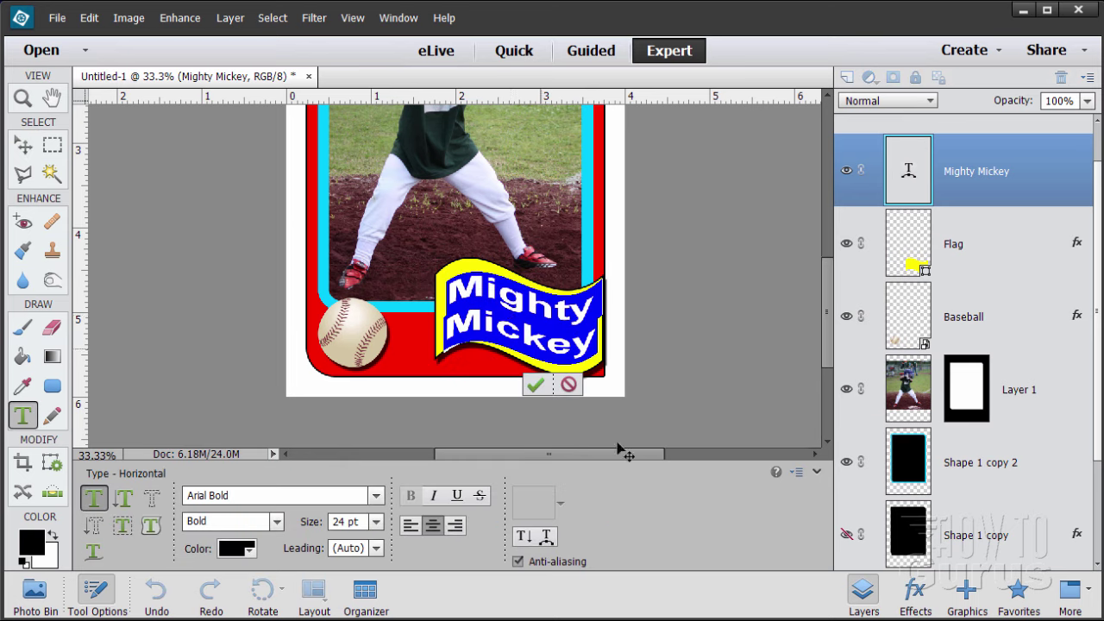
left_click(547, 537)
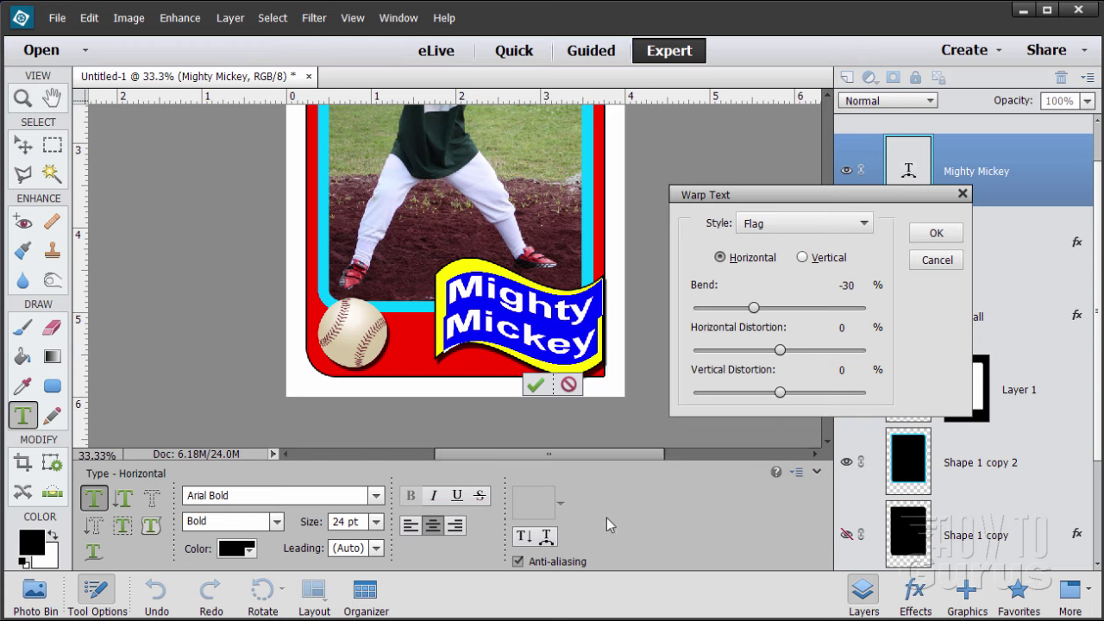
left_click_drag(757, 318, 747, 319)
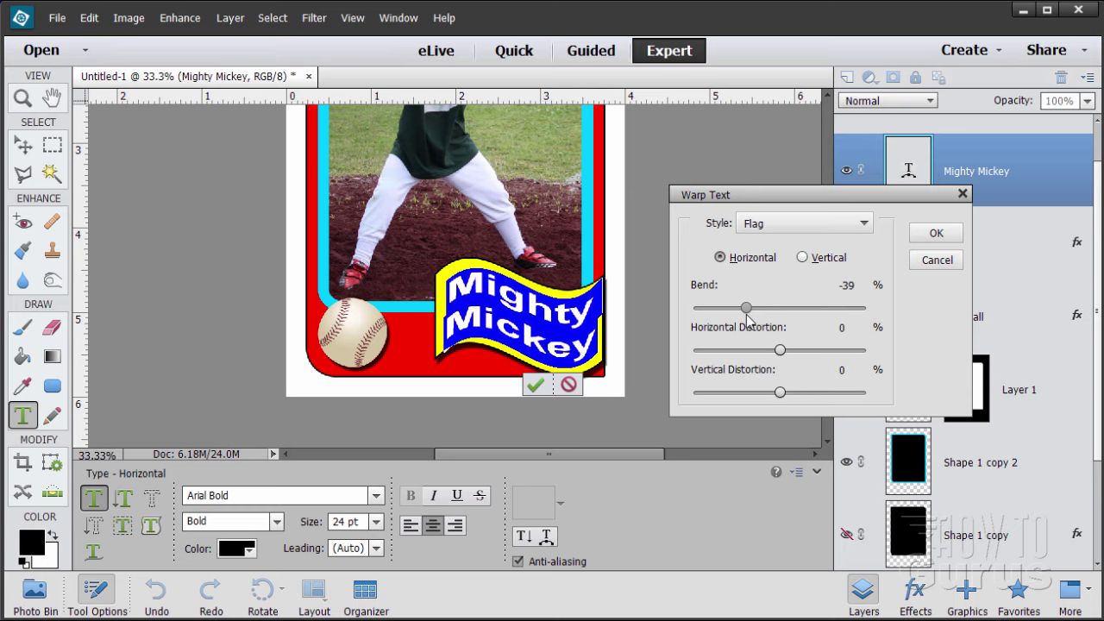
left_click(936, 233)
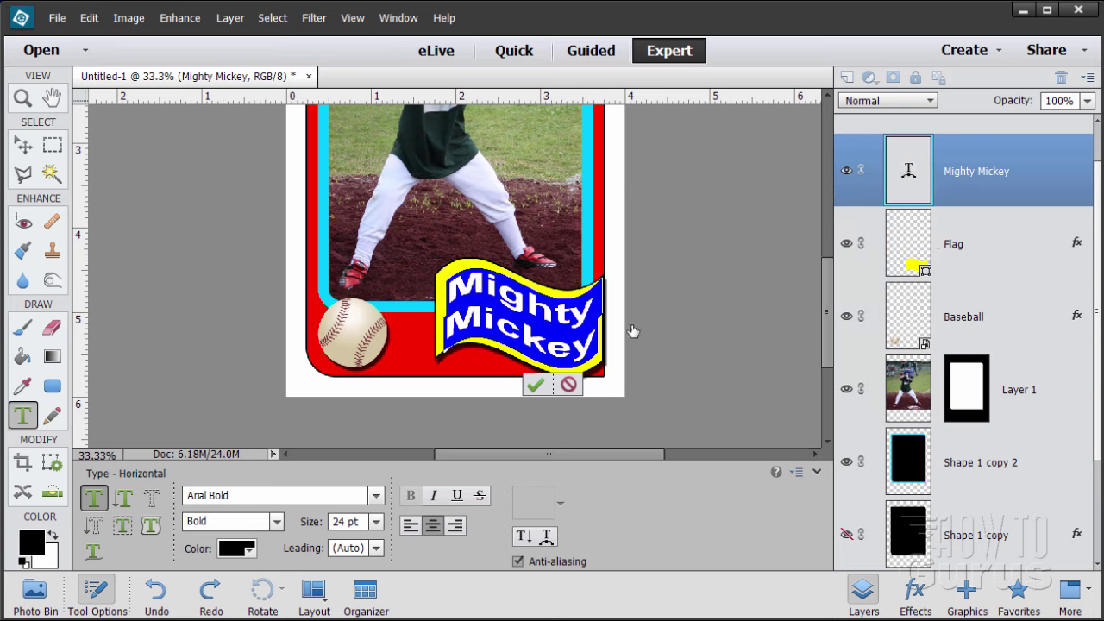
left_click(535, 384)
key("v")
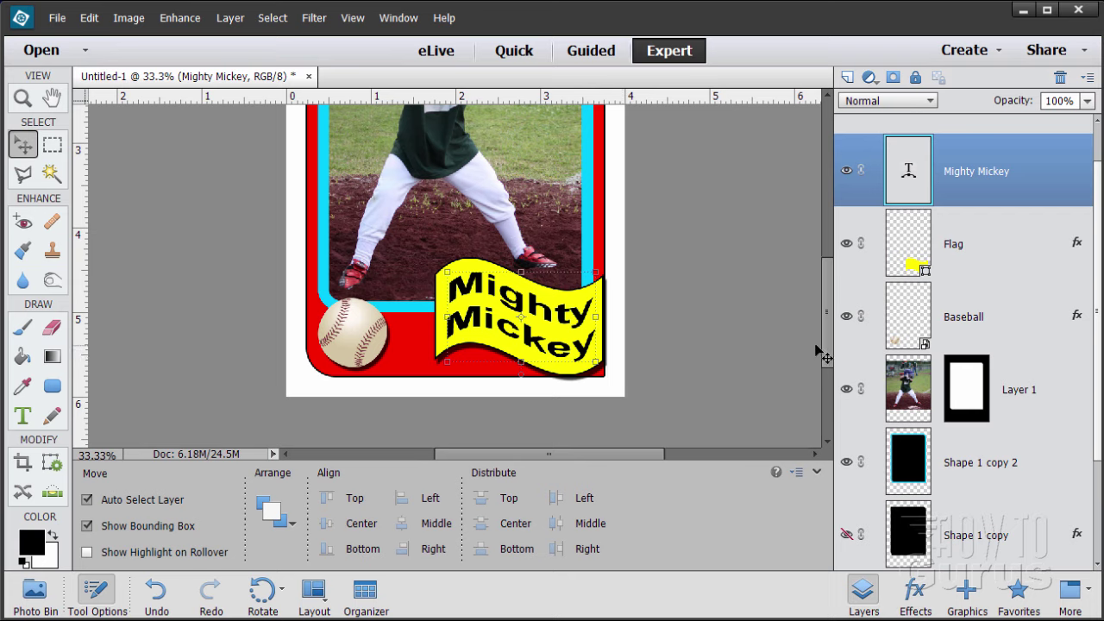
Step: Float the document window, enlarge it to show the whole card, and select the red Shape 1 layer
left_click_drag(828, 350, 830, 249)
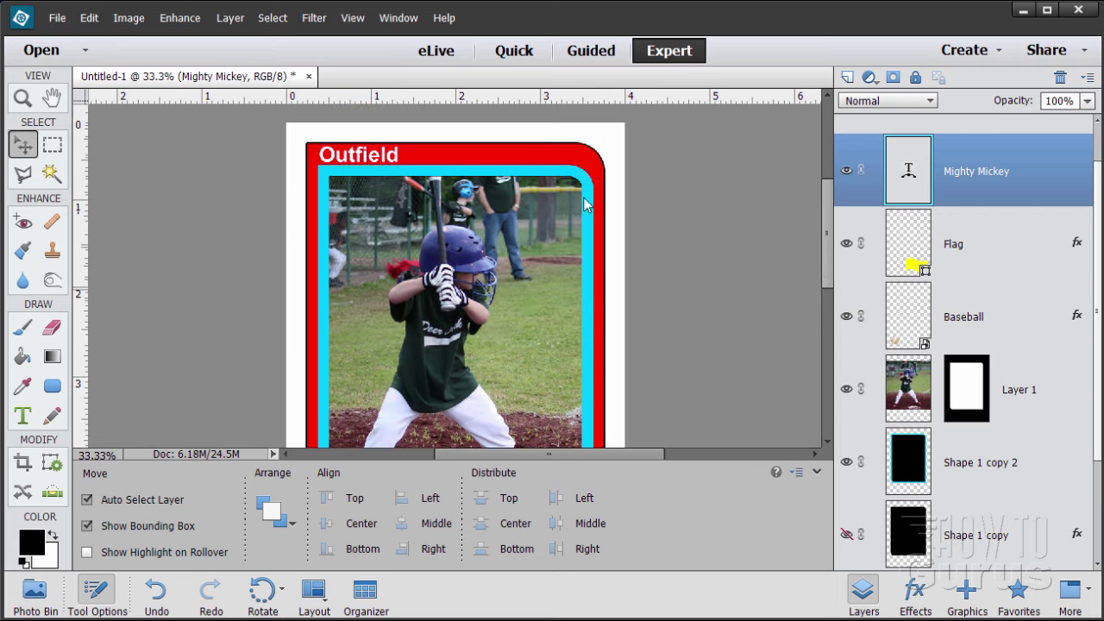
left_click_drag(225, 84, 531, 36)
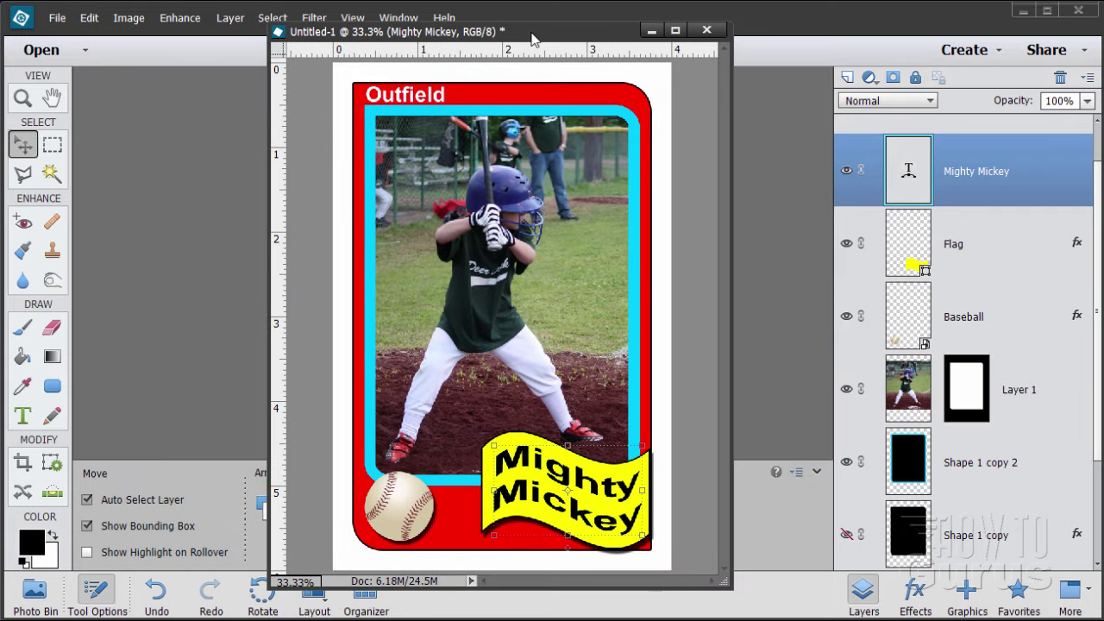
left_click_drag(729, 575, 740, 597)
left_click(980, 559)
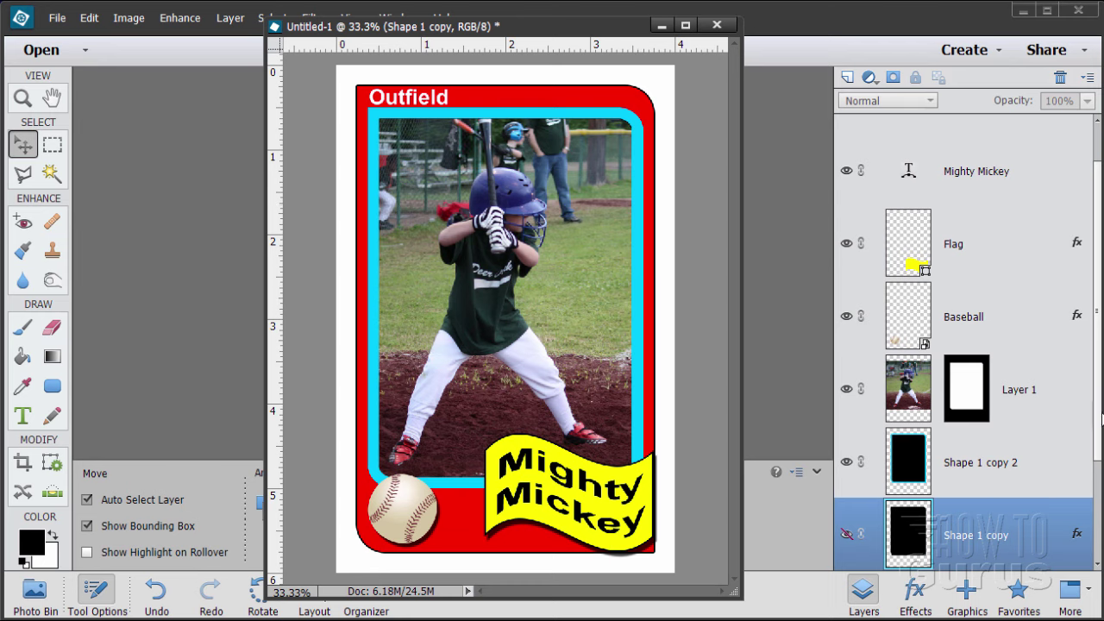
scroll(1101, 407, "down", 5)
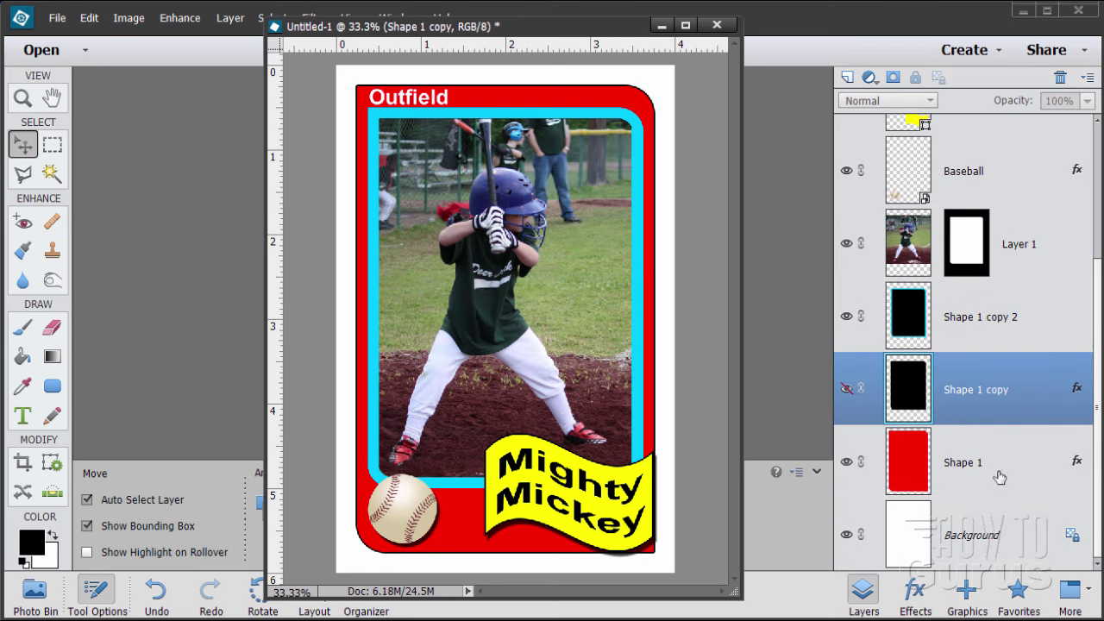
left_click(925, 467)
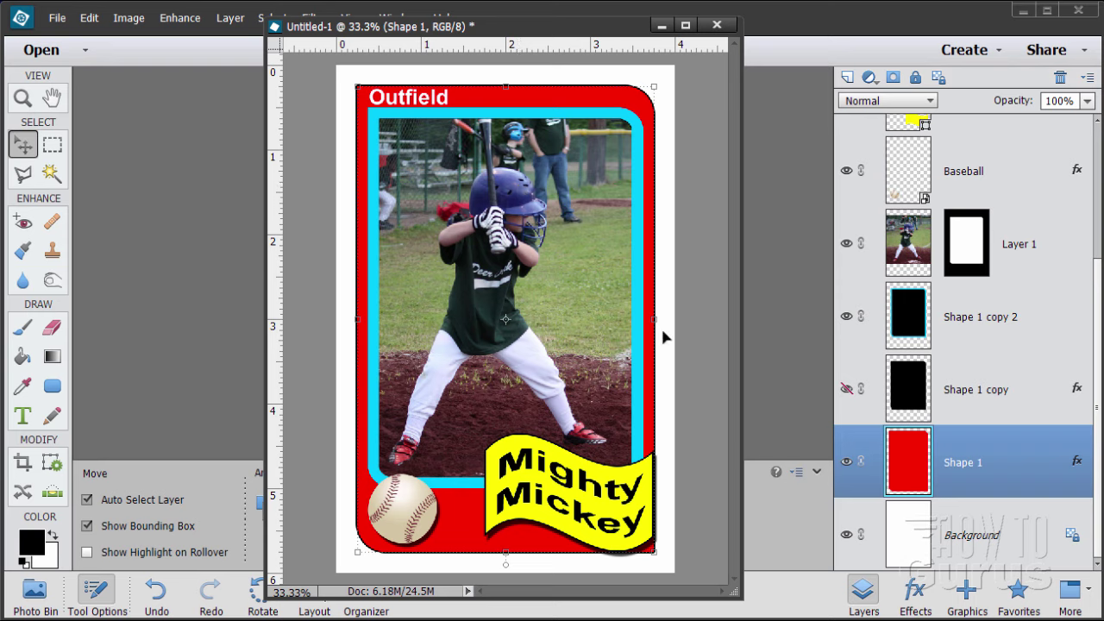
Step: Add a Levels adjustment layer above the player photo on Layer 1, using the photo layer as its clipping mask
left_click(913, 246)
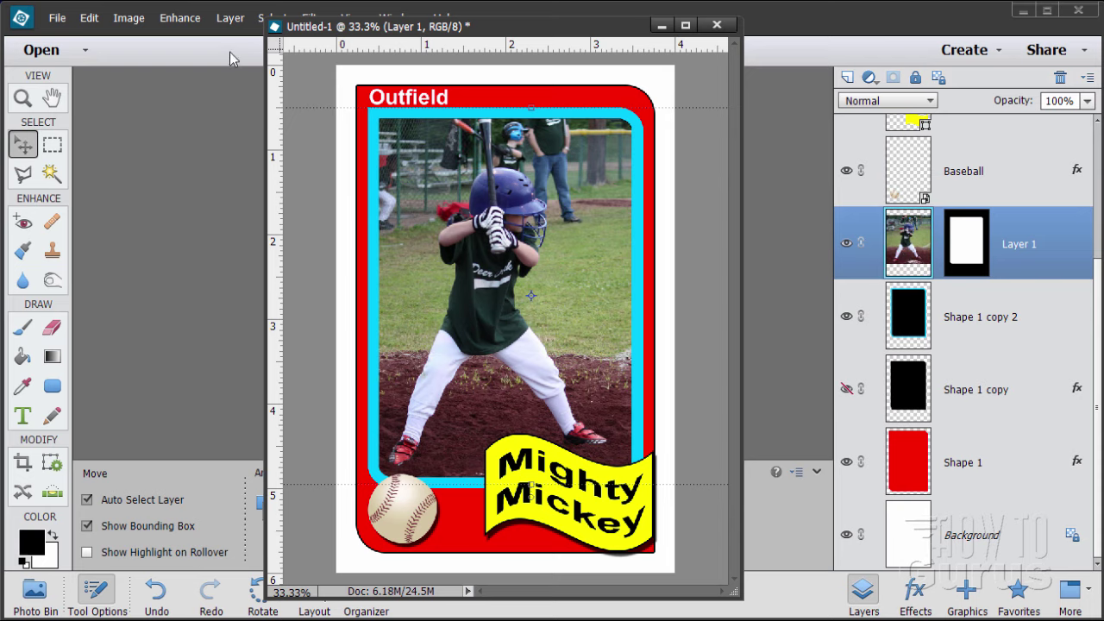
left_click(231, 18)
mouse_move(268, 161)
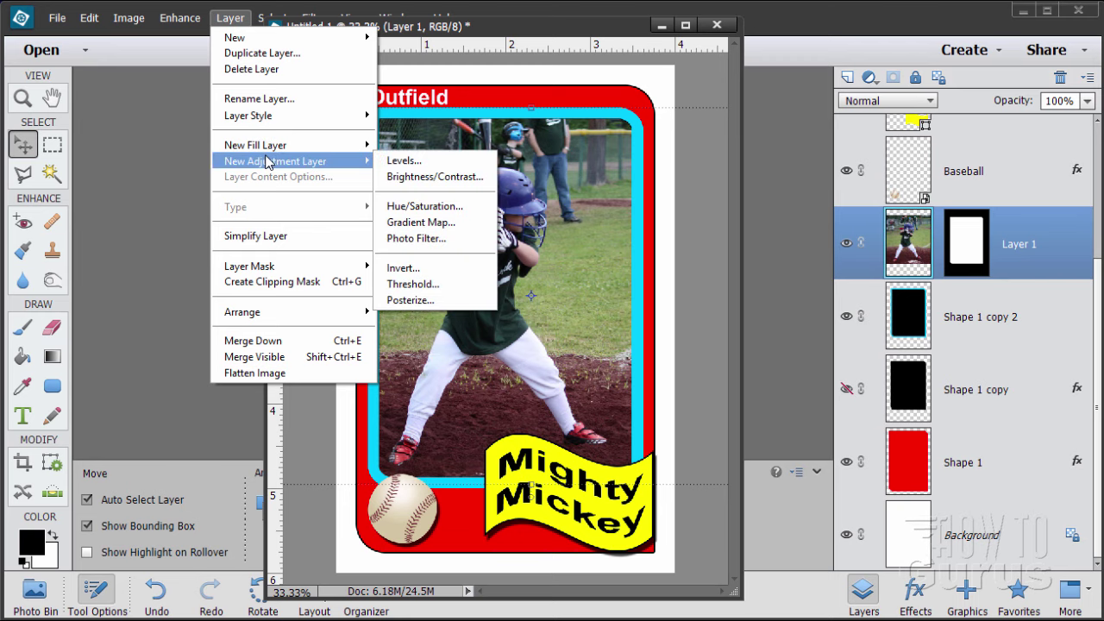
left_click(404, 160)
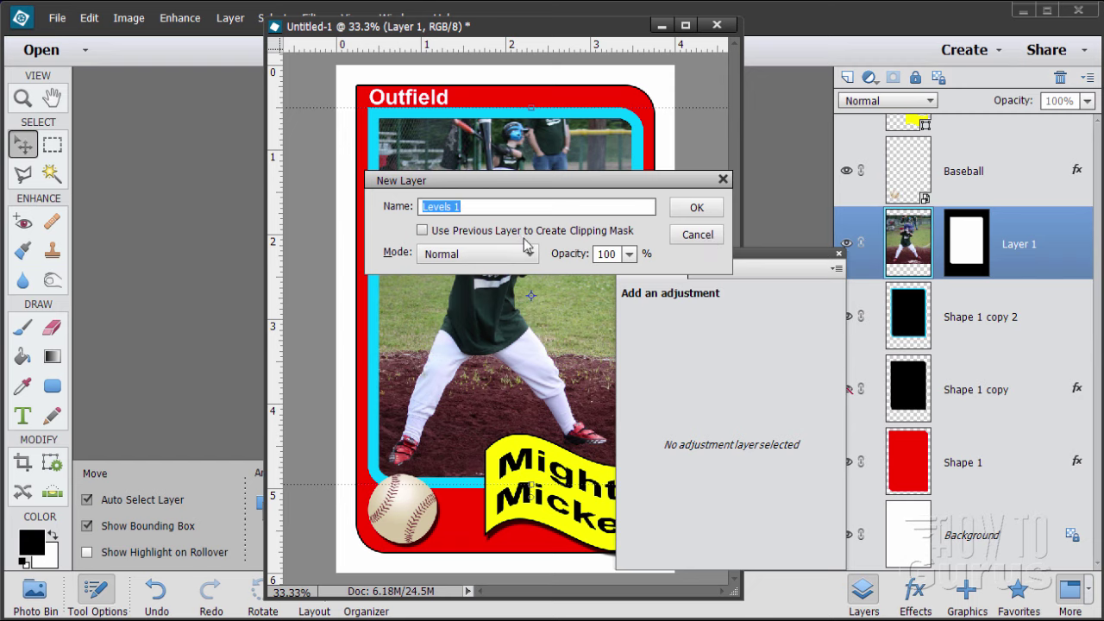
left_click(423, 230)
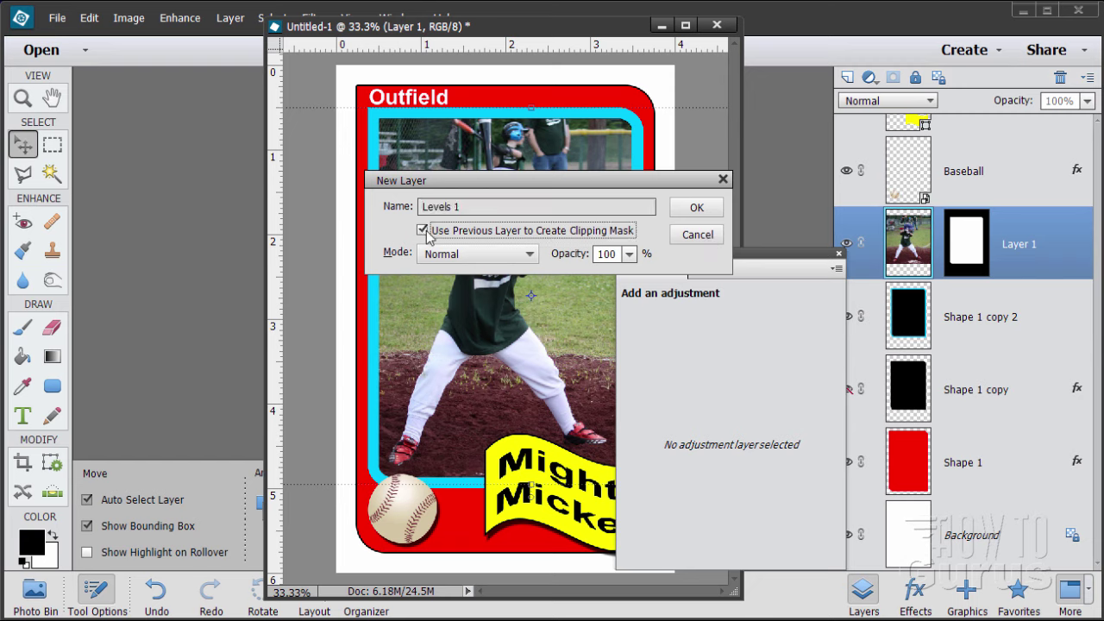
left_click(695, 209)
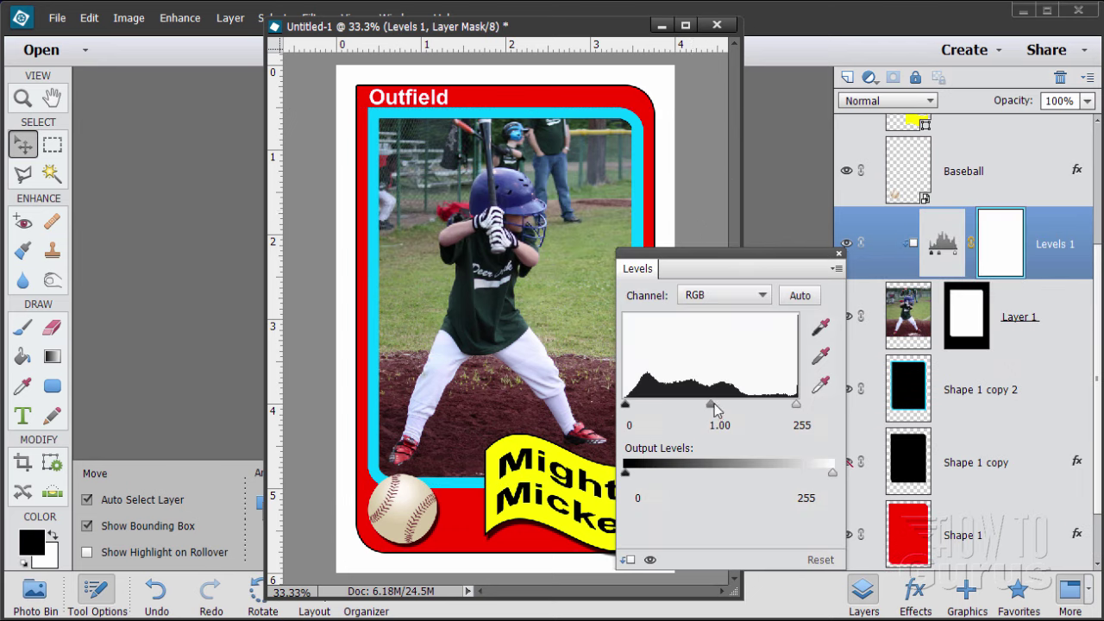
Step: Brighten the player photo by setting the Levels input values to 5, 1.68 and 242, then close the adjustment
left_click_drag(710, 404, 680, 409)
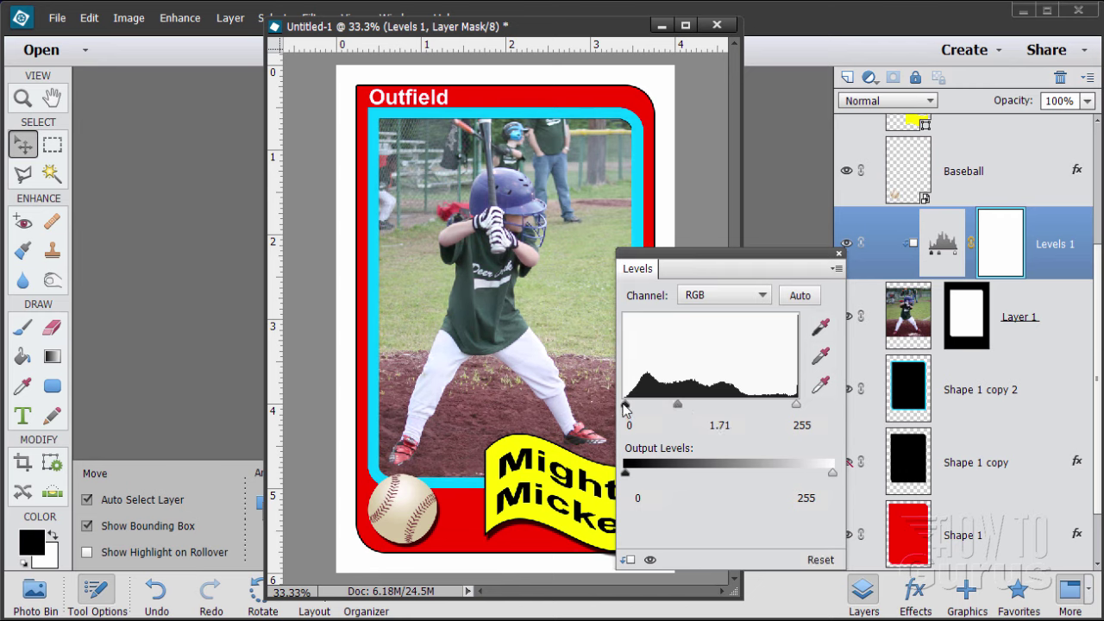
left_click_drag(627, 409, 631, 414)
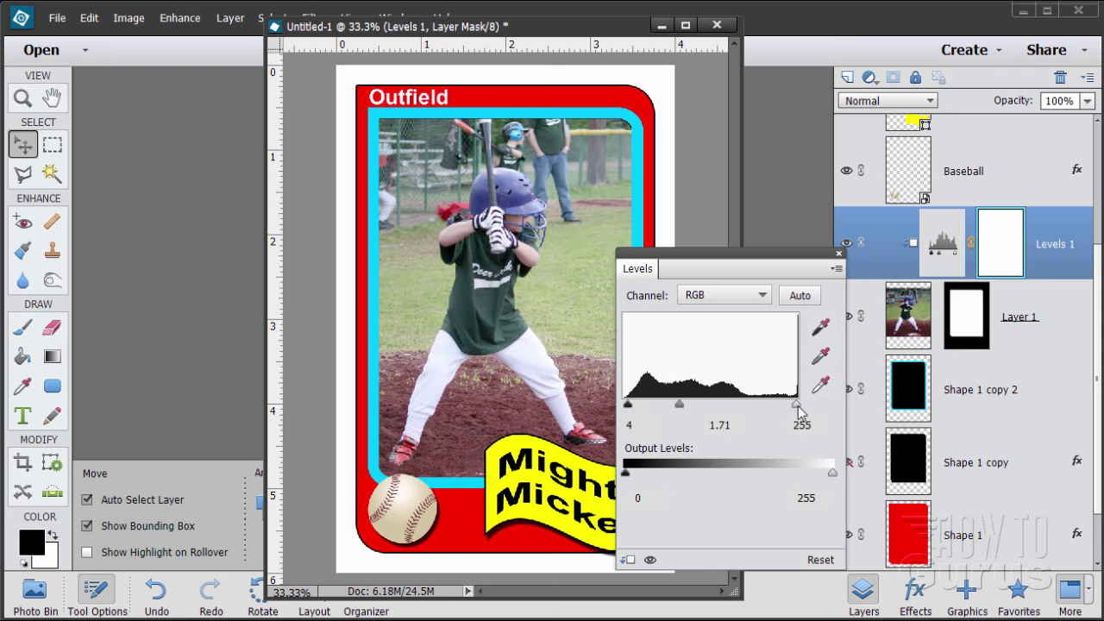
left_click_drag(797, 407, 783, 410)
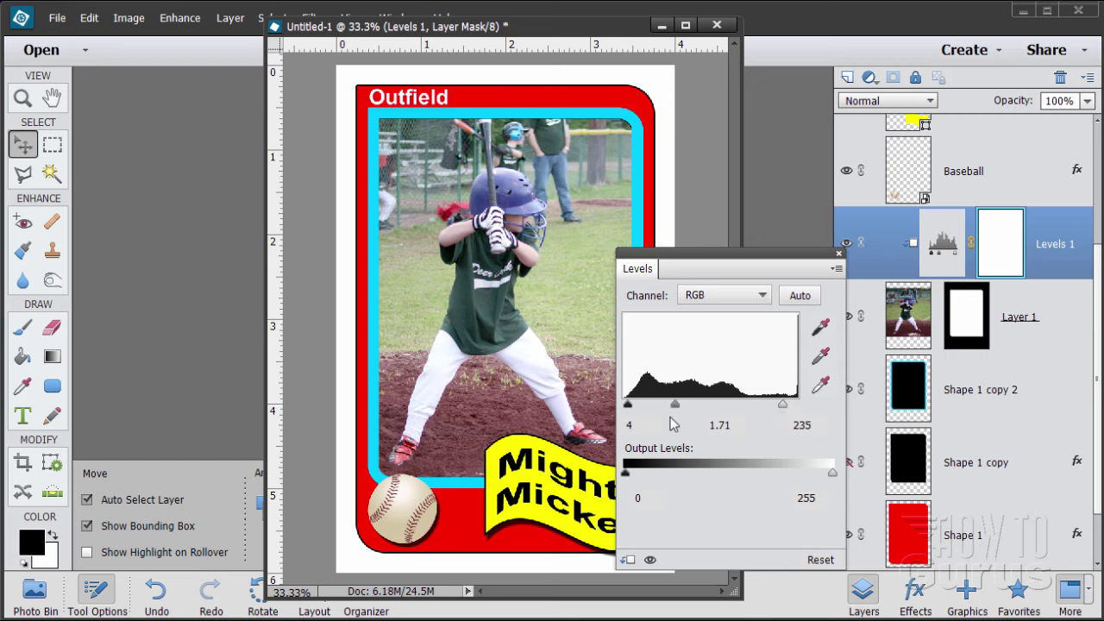
left_click_drag(793, 405, 785, 402)
left_click_drag(630, 411, 678, 407)
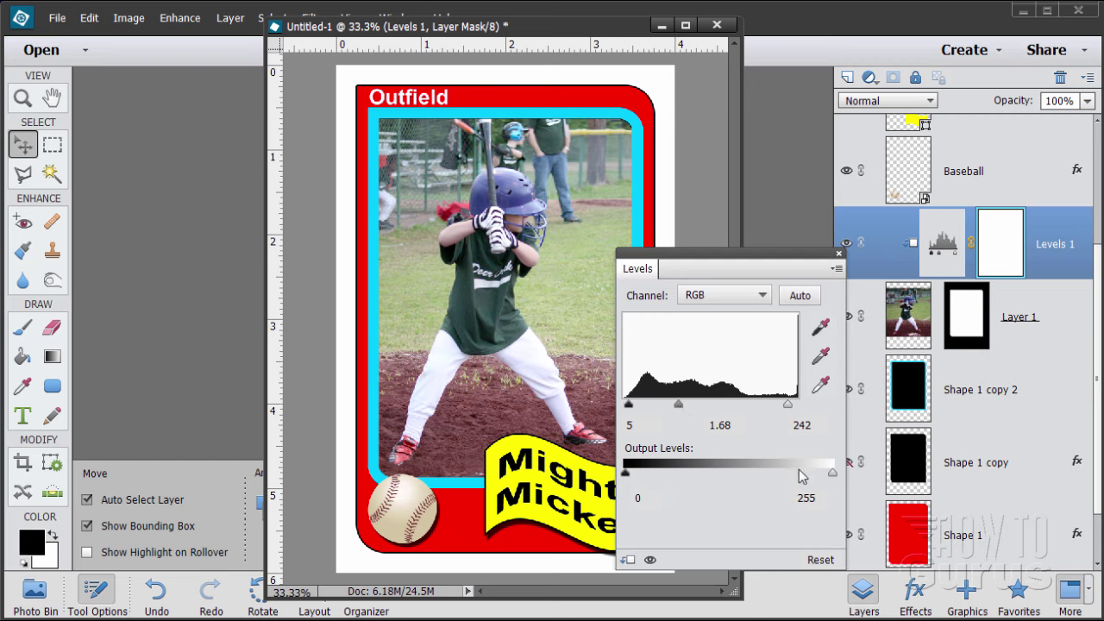
left_click(840, 256)
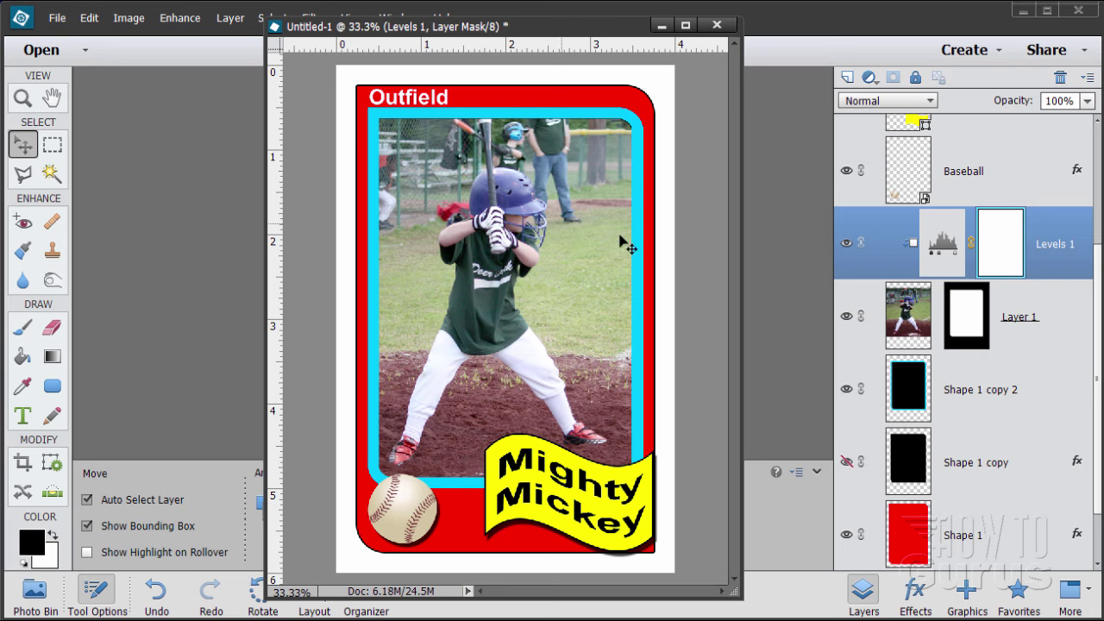
Step: Duplicate the red Shape 1 layer and hide the original
scroll(1097, 418, "down", 1)
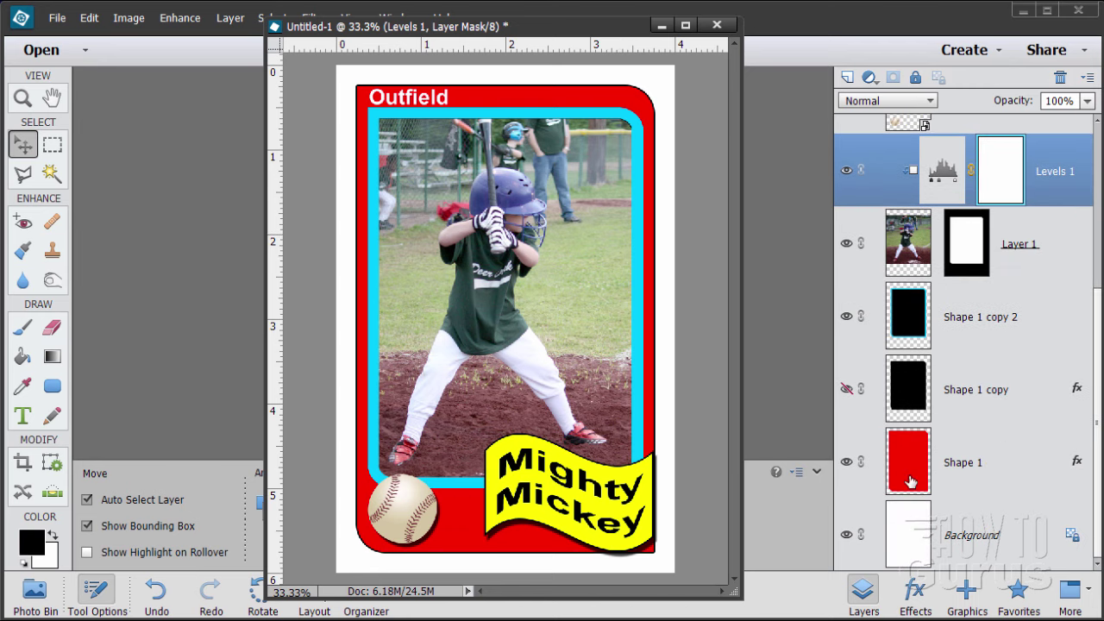
left_click(896, 464)
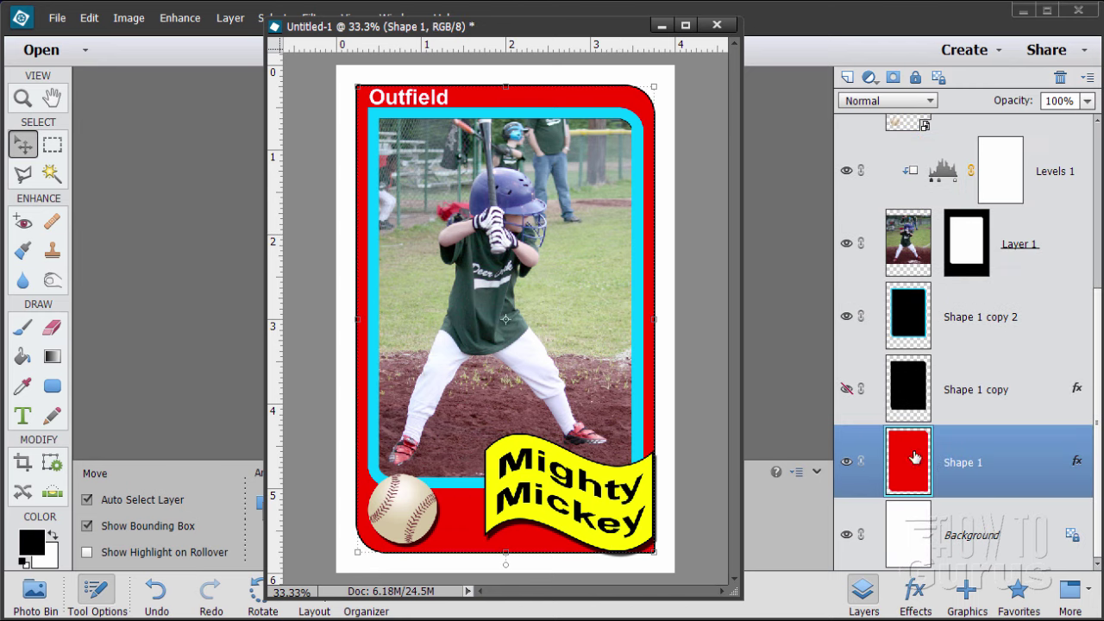
left_click_drag(903, 465, 849, 76)
scroll(1098, 392, "down", 2)
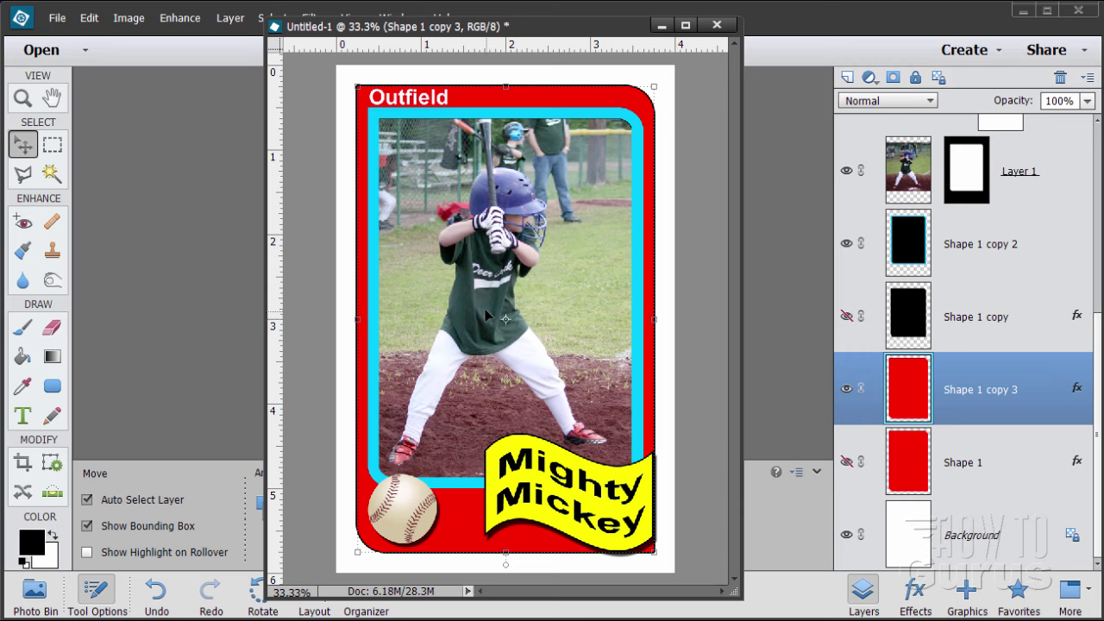
Step: Set the foreground to a dark green sampled from the player's shirt, with Only Web Colors off and the hue shifted slightly toward green
left_click(32, 541)
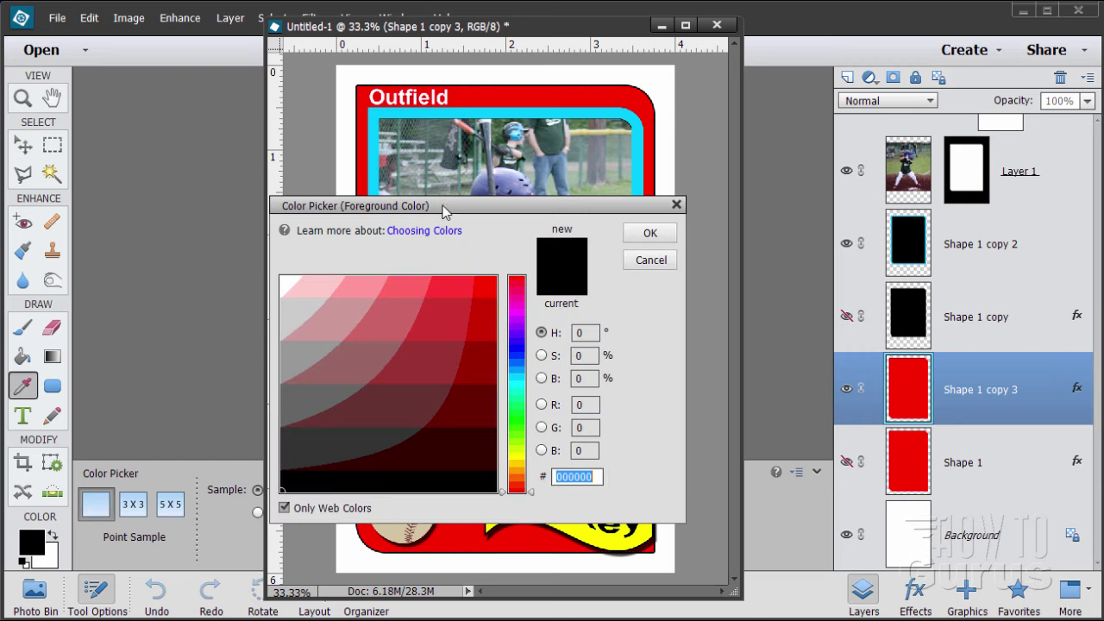
left_click_drag(456, 209, 874, 240)
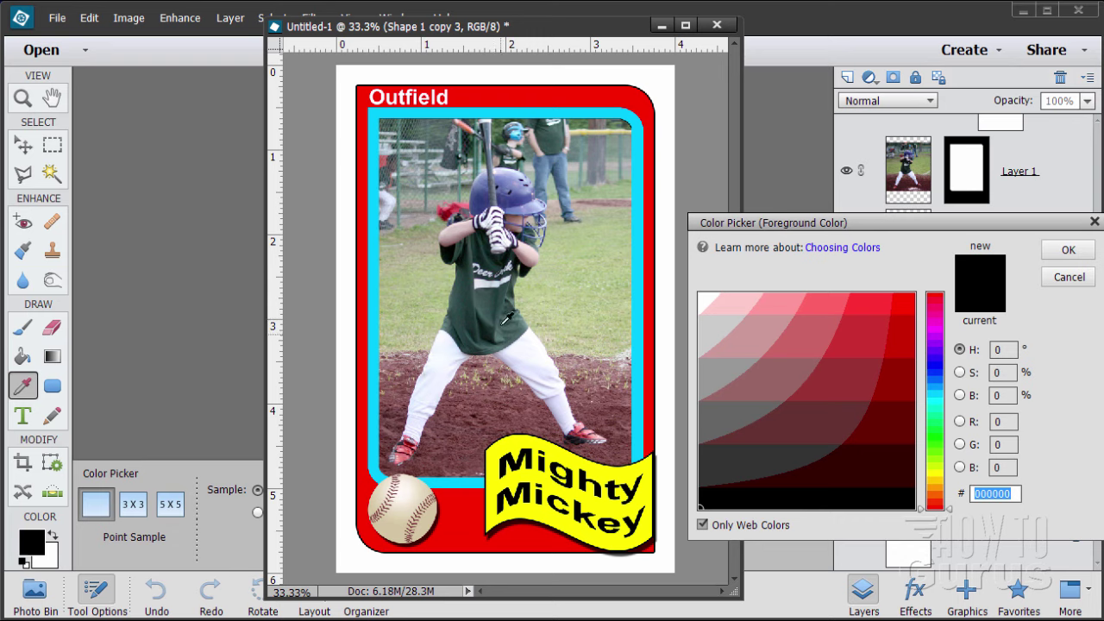
left_click(487, 301)
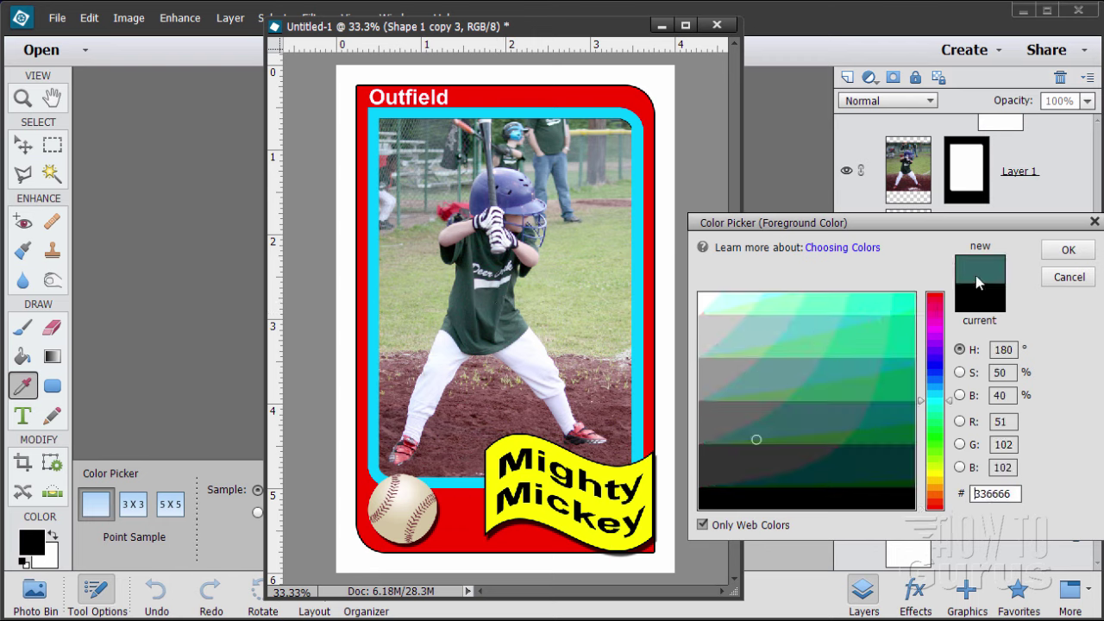
left_click(703, 526)
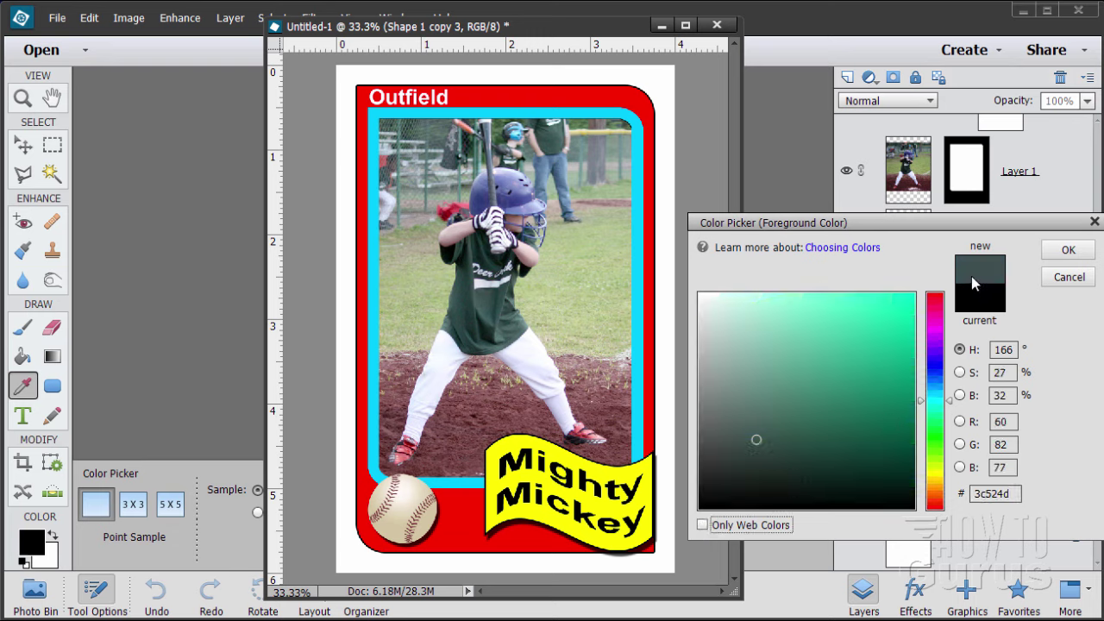
left_click(488, 303)
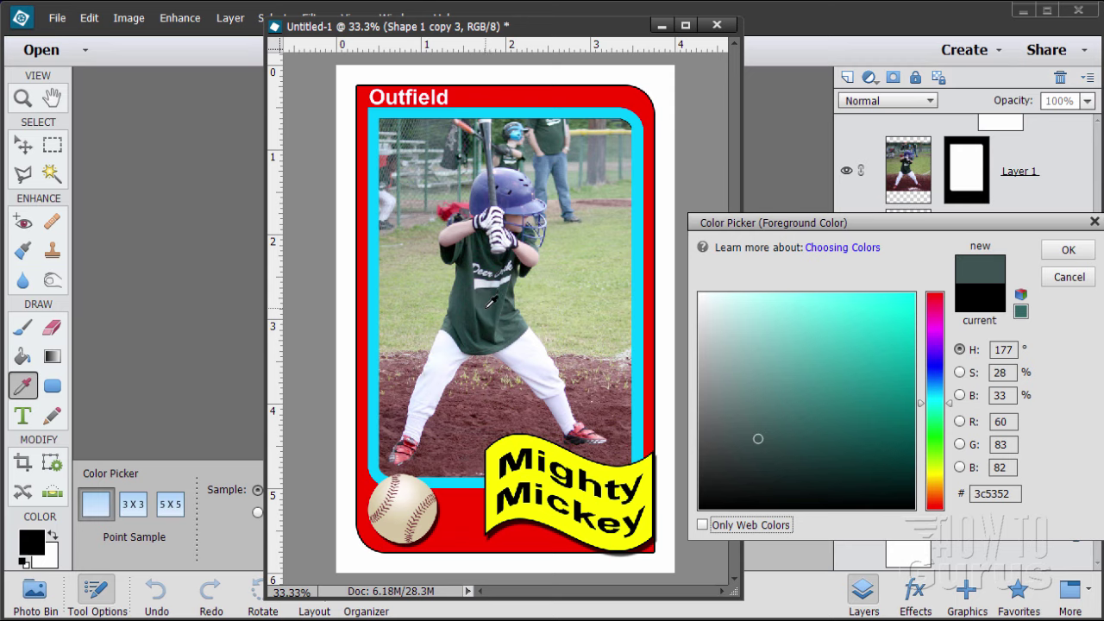
left_click(489, 303)
left_click(490, 304)
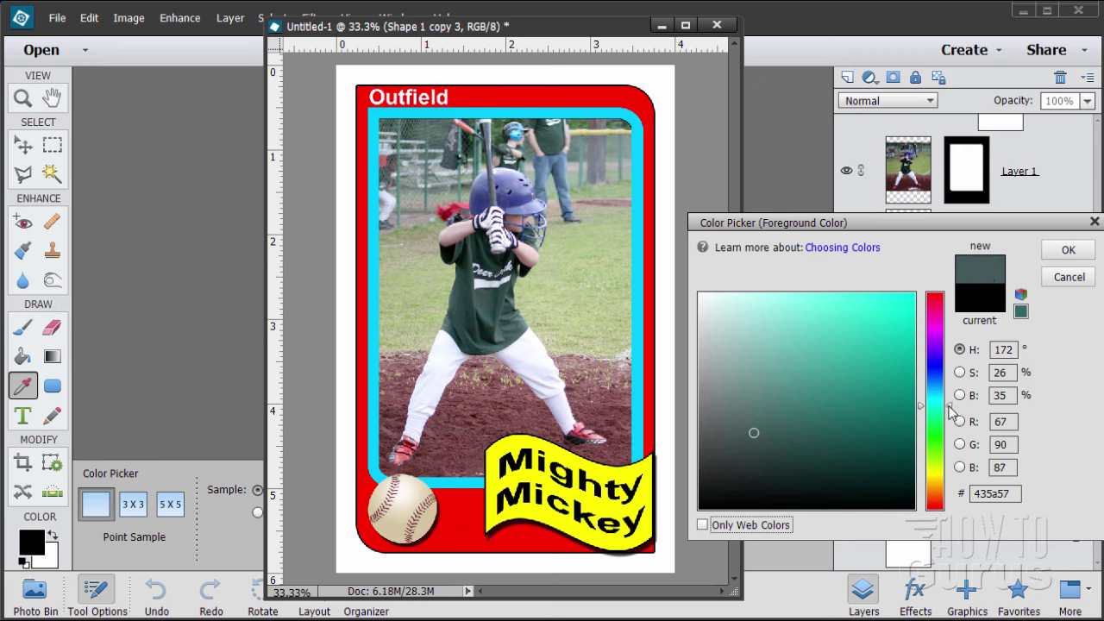
left_click_drag(951, 413, 949, 420)
left_click(1068, 249)
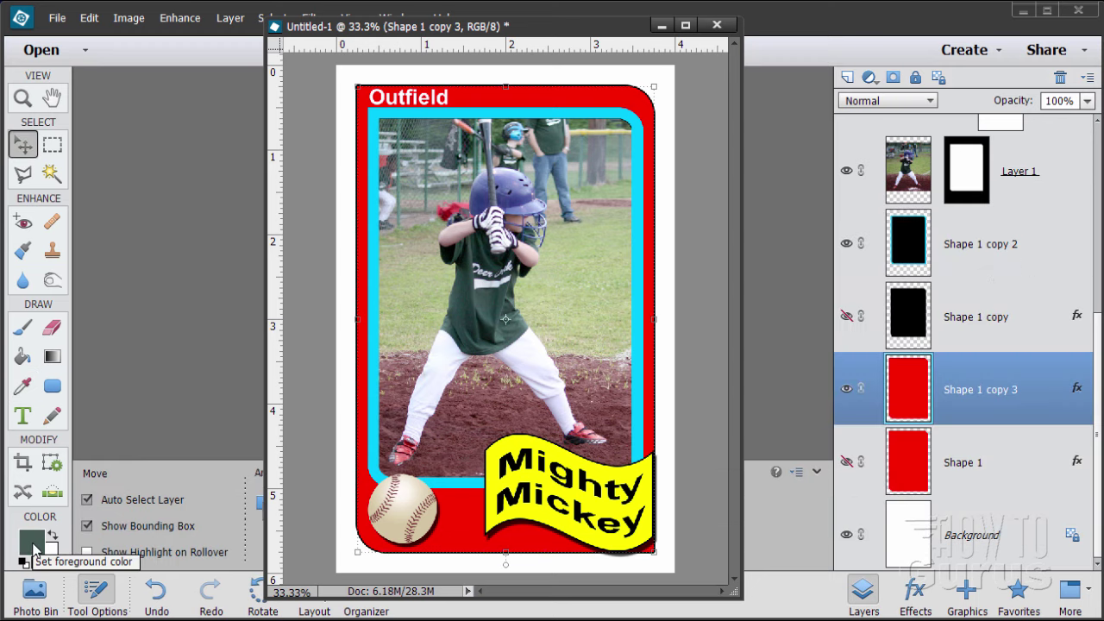
Step: Fill the Shape 1 copy 3 panel with the dark green using the Paint Bucket and hide the cyan-bordered Shape 1 copy 2 layer
left_click(25, 361)
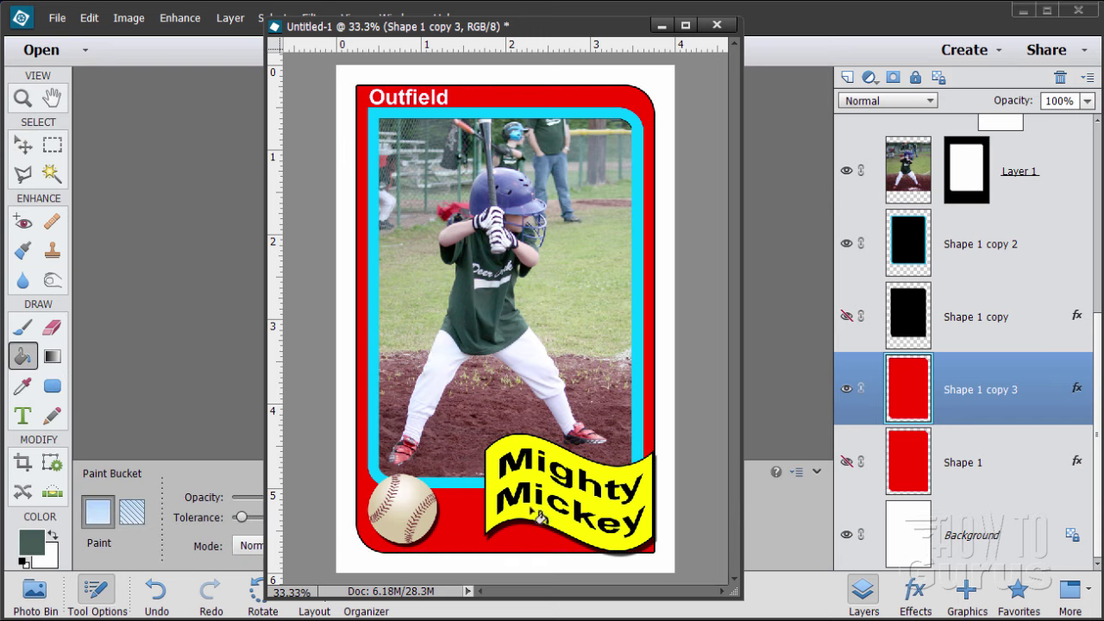
left_click(470, 528)
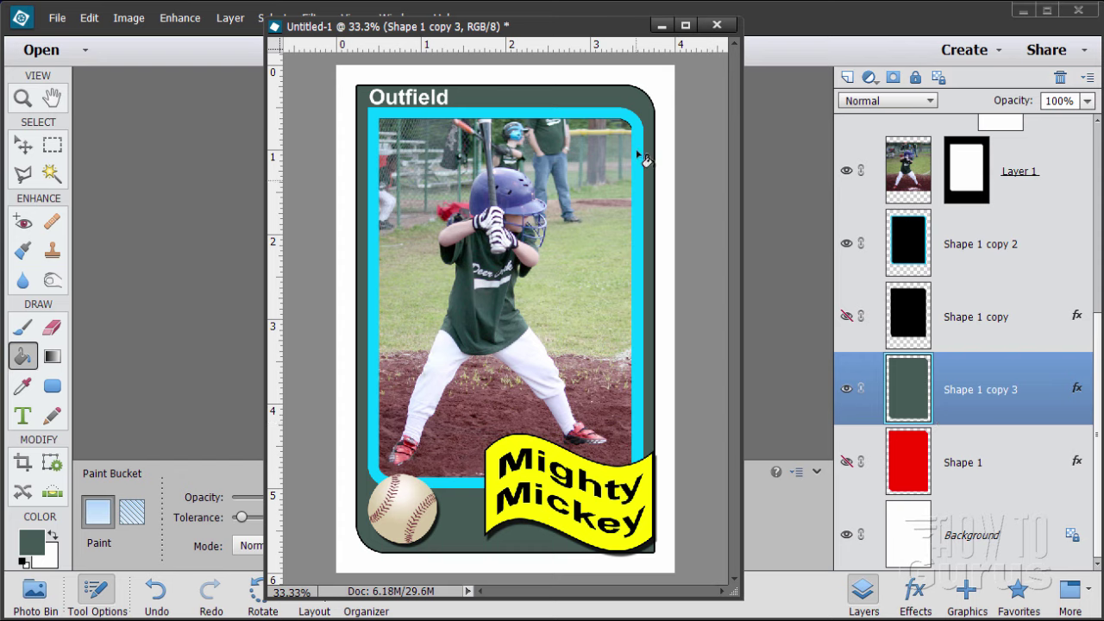
left_click(26, 144)
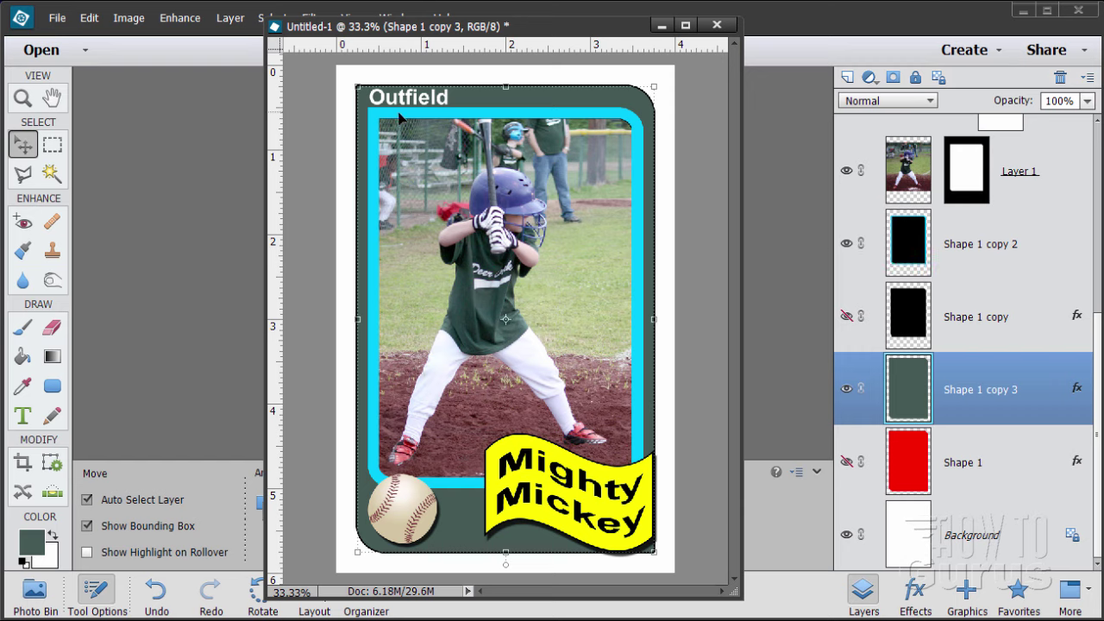
left_click(847, 245)
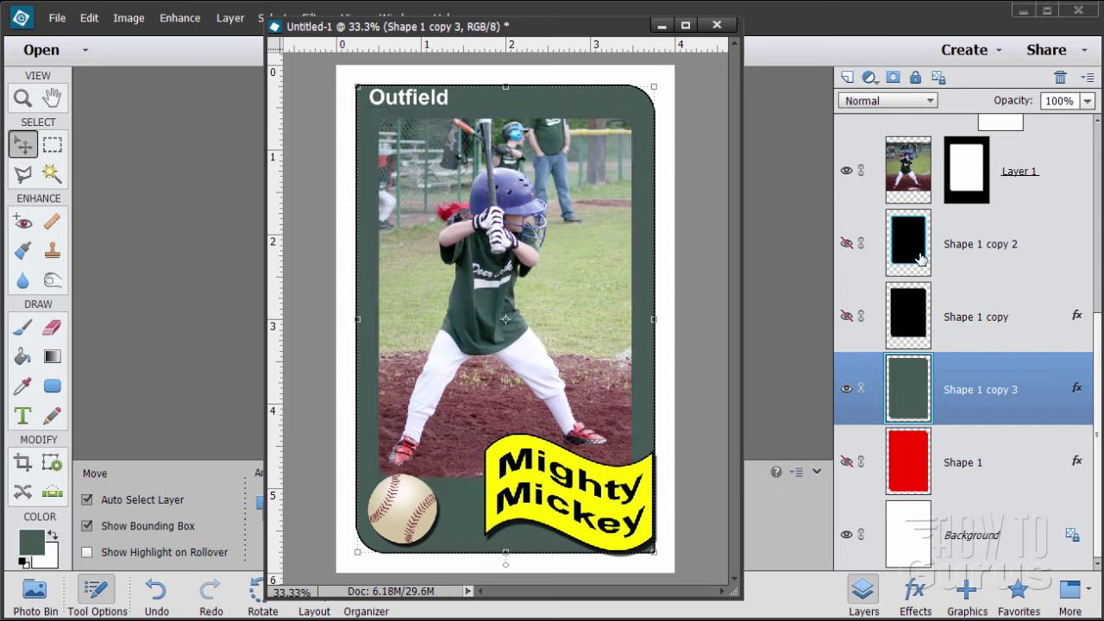
Step: Show the Shape 1 copy layer and recolor its stroke to blue 3a56a0, made by saturating a shade sampled from the player's helmet
left_click(847, 317)
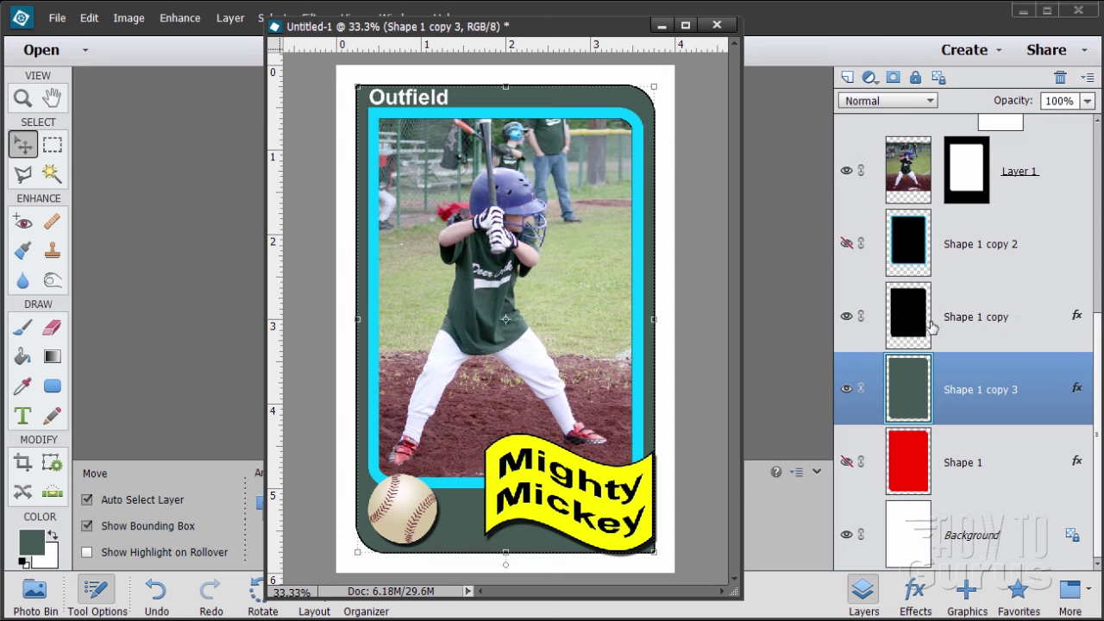
double_click(1077, 317)
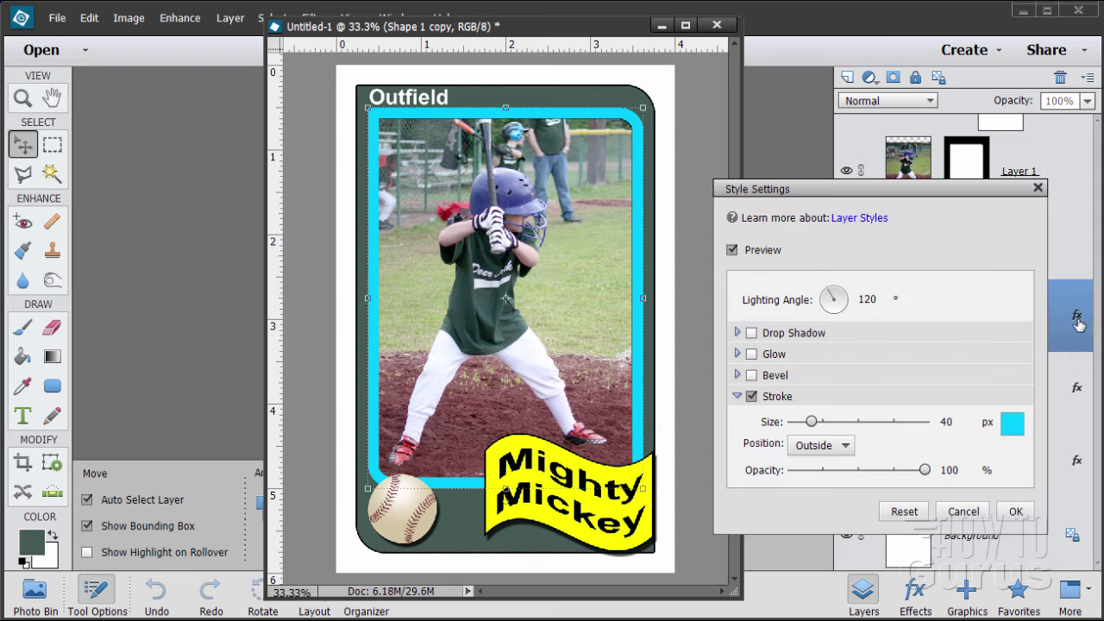
left_click(1016, 429)
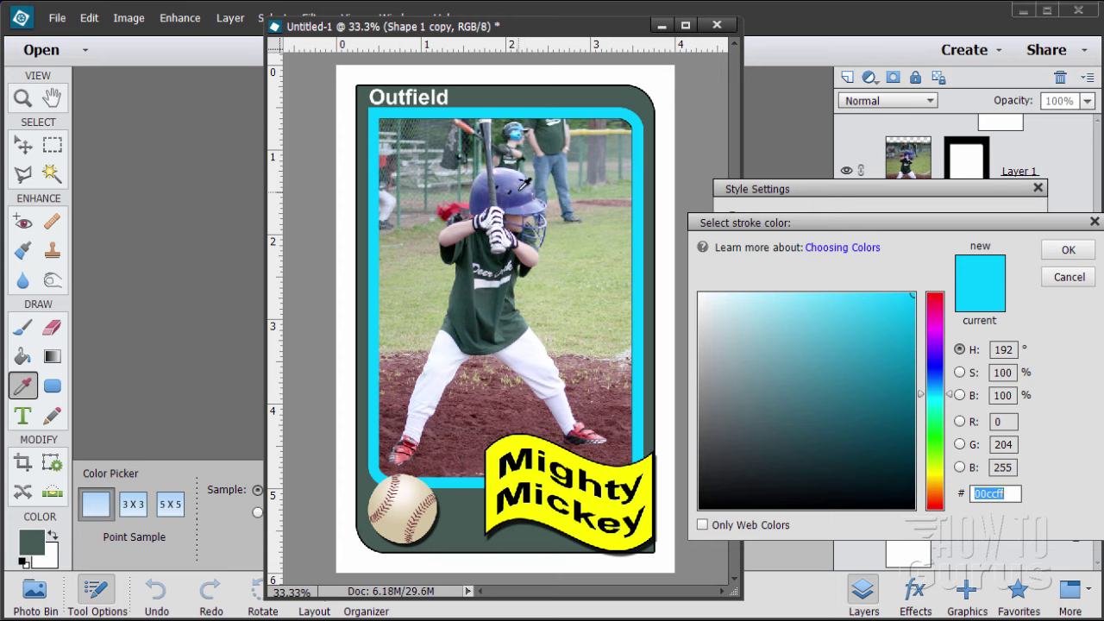
left_click(511, 179)
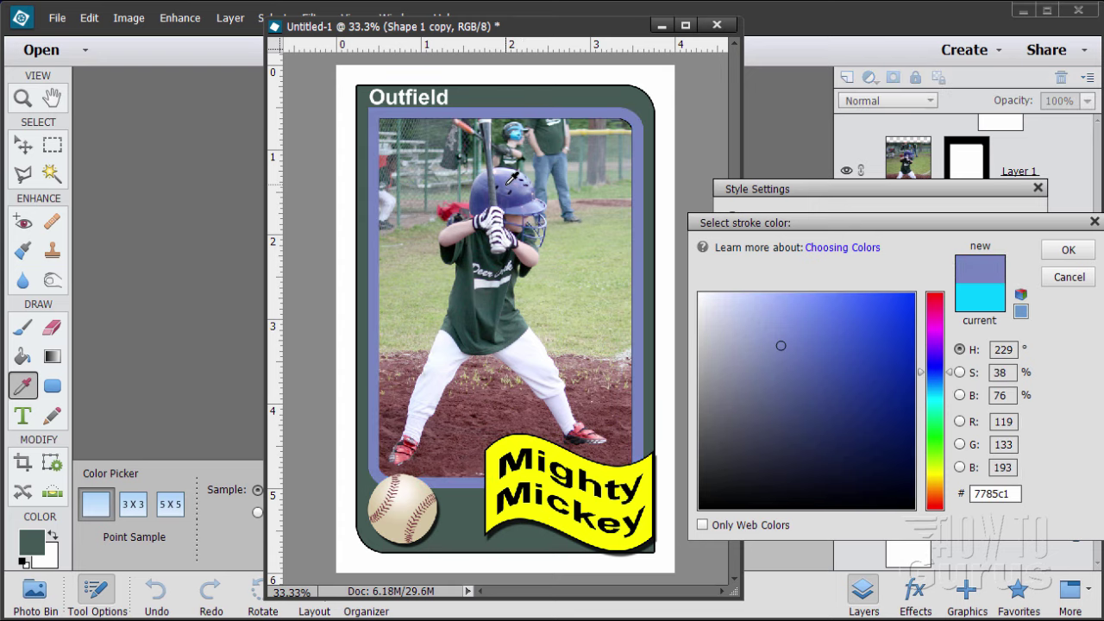
left_click(514, 182)
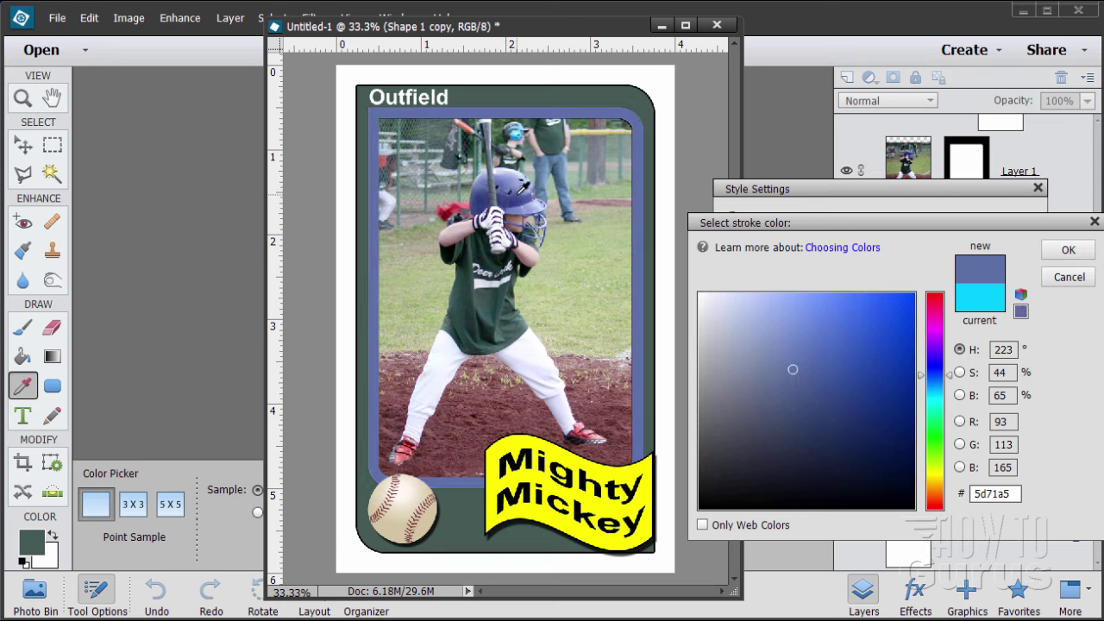
left_click(825, 372)
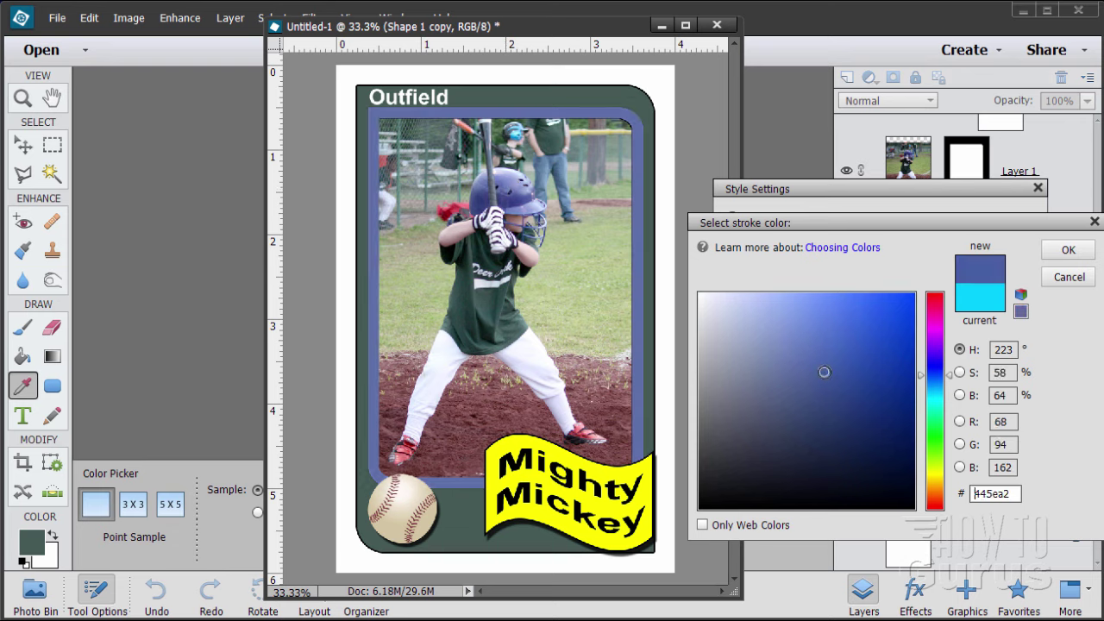
left_click(837, 373)
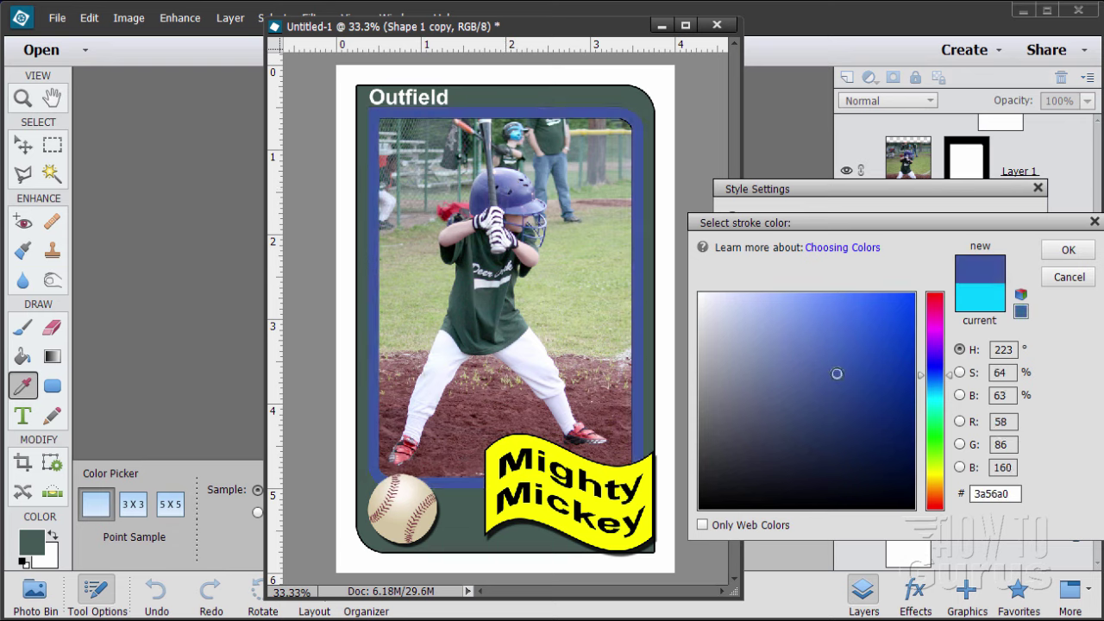
left_click(1067, 251)
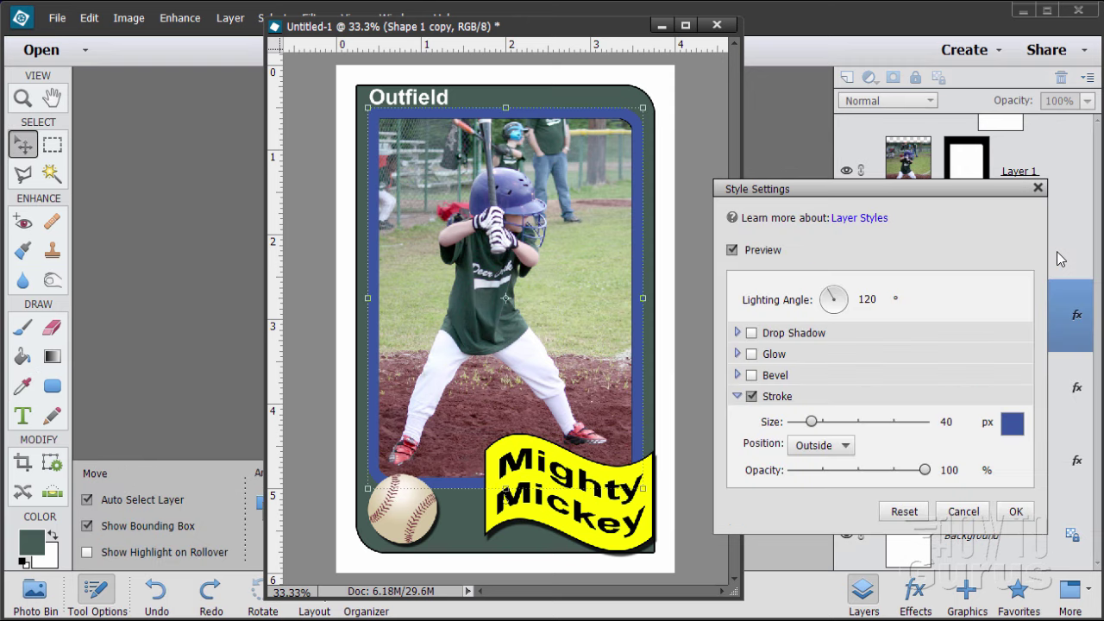
left_click(1014, 513)
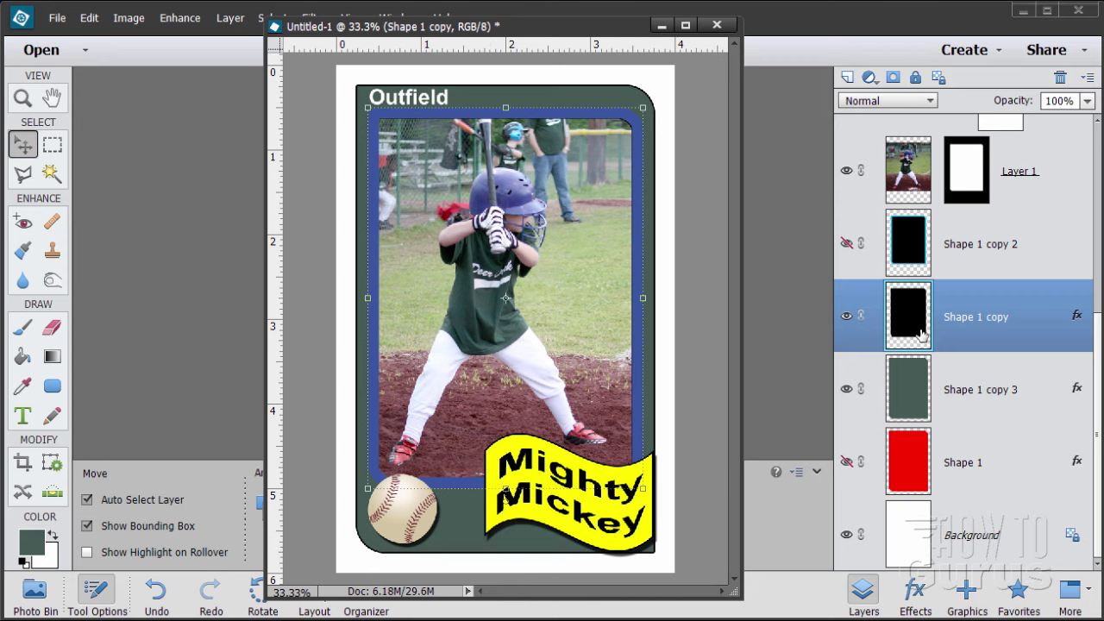
Step: Switch back to the red and cyan version by showing Shape 1 and Shape 1 copy 2 and hiding Shape 1 copy 3 and Shape 1 copy
left_click(846, 462)
left_click(847, 389)
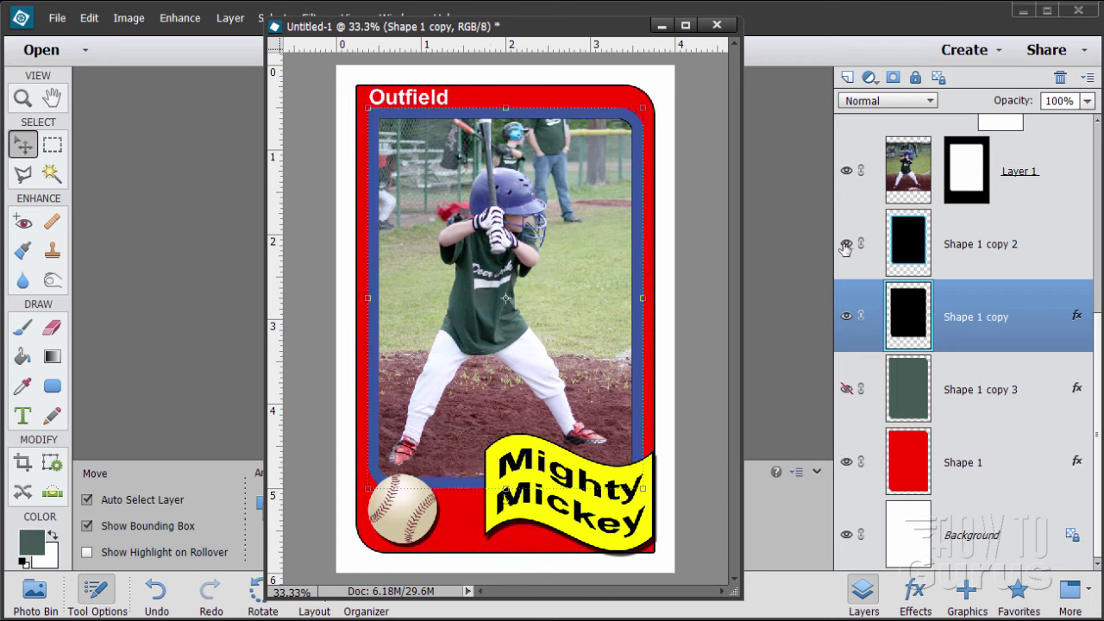
left_click(847, 315)
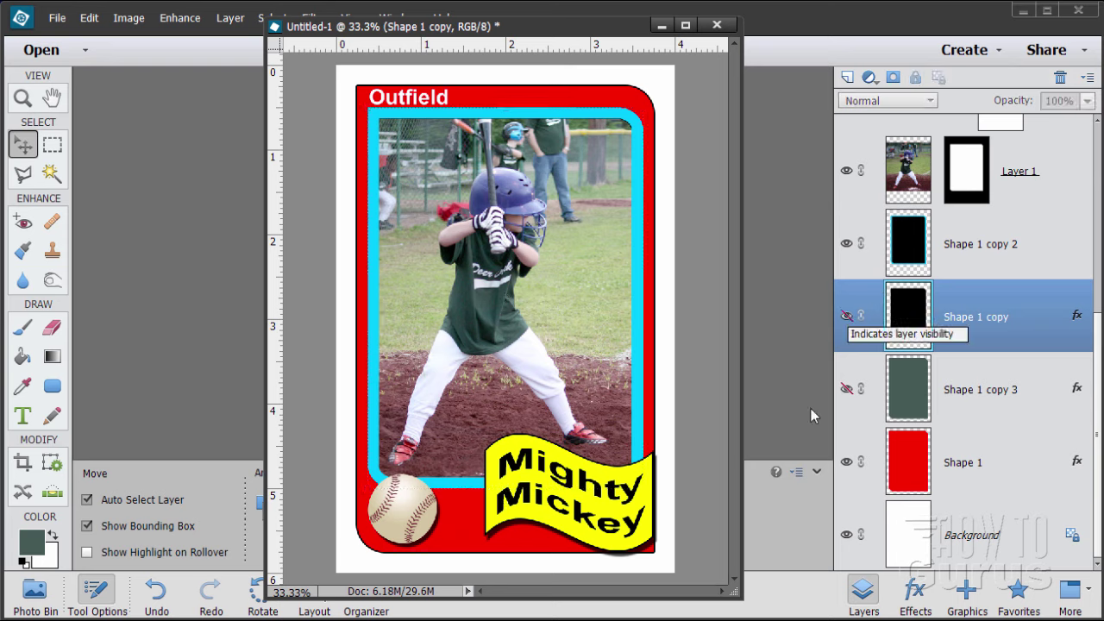